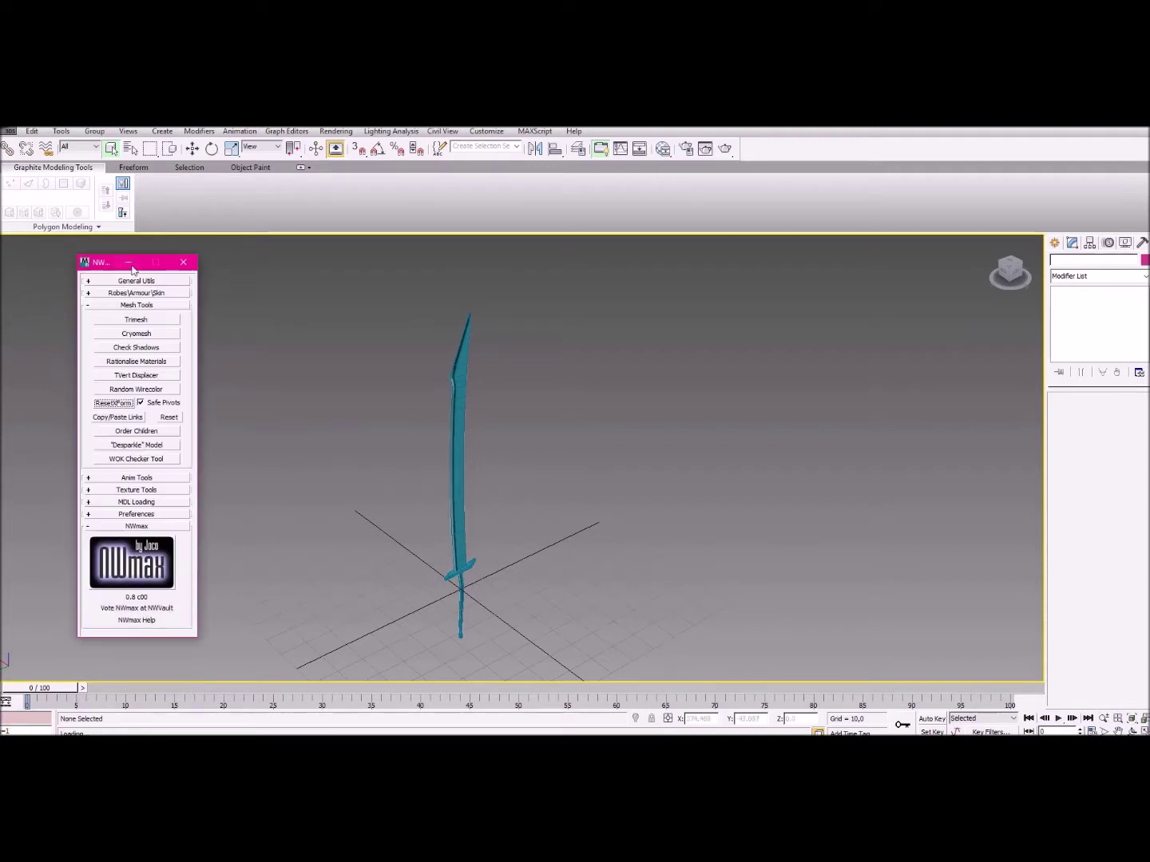
# Unhide the original w_Longsword model by name beside the new sword.
pyautogui.moveTo(104, 266); pyautogui.dragTo(65, 271)
pyautogui.moveTo(471, 420); pyautogui.dragTo(470, 445, button='middle')
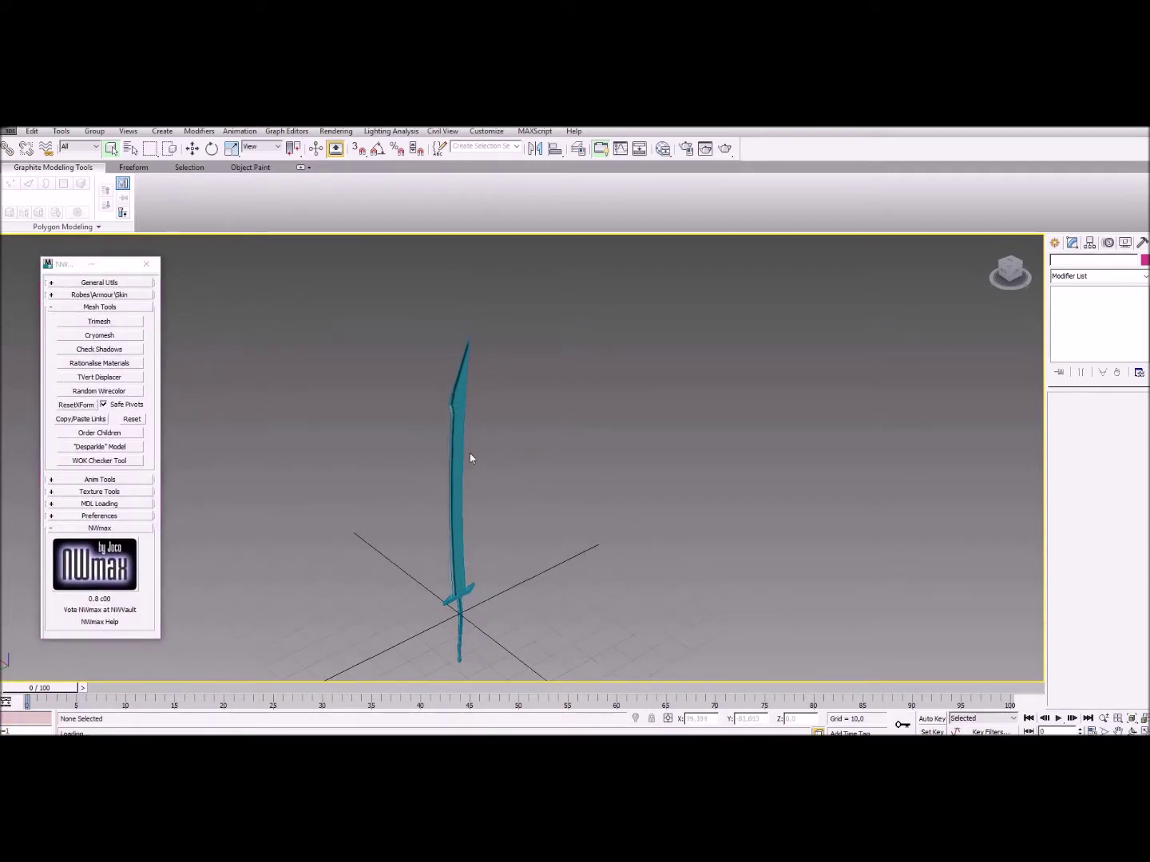
pyautogui.moveTo(506, 547); pyautogui.dragTo(560, 511, button='middle')
pyautogui.rightClick(558, 507)
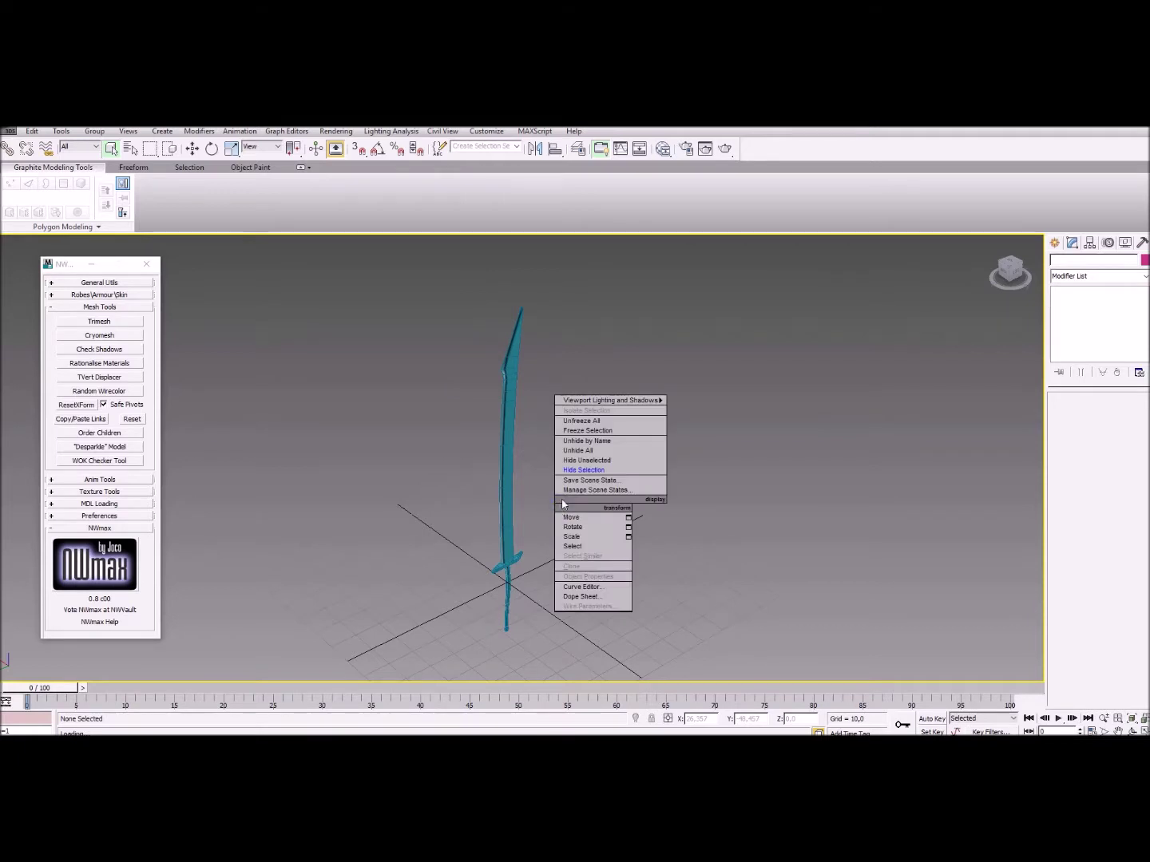
pyautogui.click(585, 441)
pyautogui.click(199, 273)
pyautogui.click(375, 686)
# Select the new sword Box001 and convert it to an Editable Mesh.
pyautogui.keyDown('alt'); pyautogui.moveTo(567, 528); pyautogui.dragTo(534, 403, button='middle'); pyautogui.keyUp('alt')
pyautogui.click(511, 363)
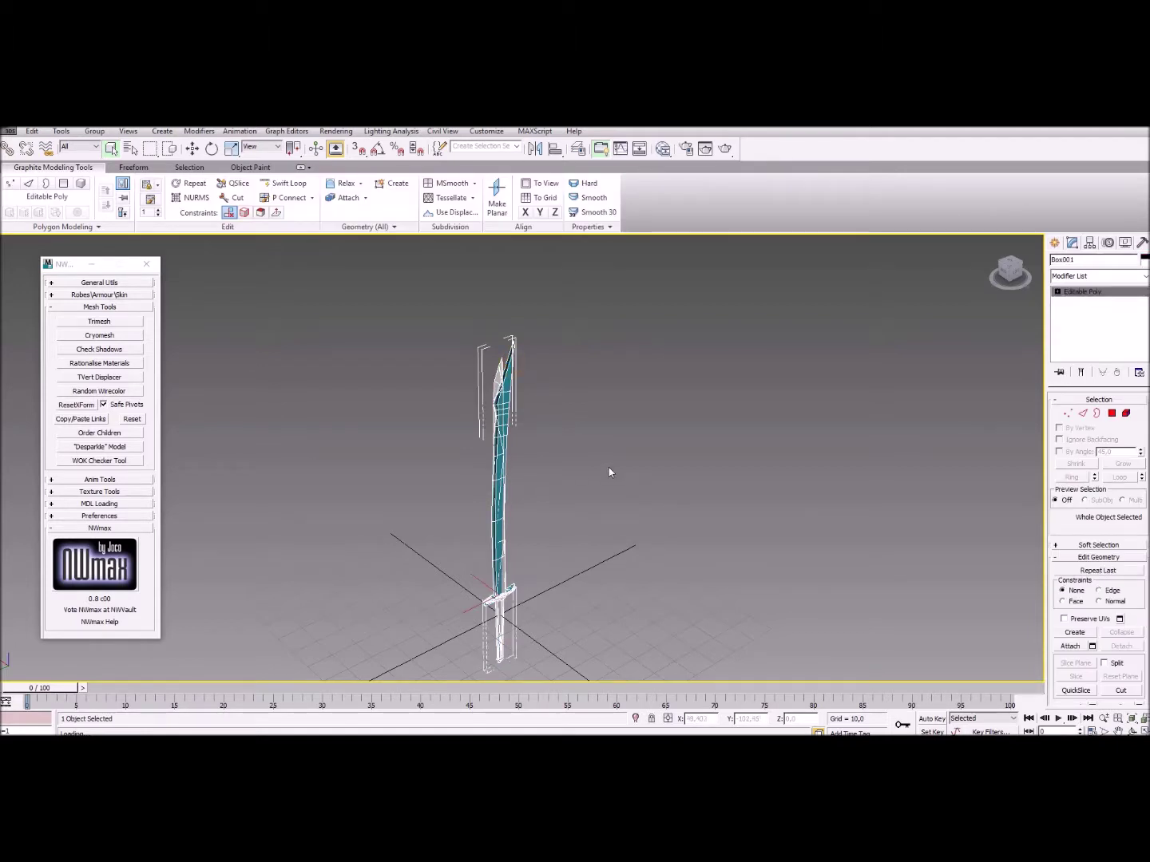
pyautogui.scroll(5, 525, 471)
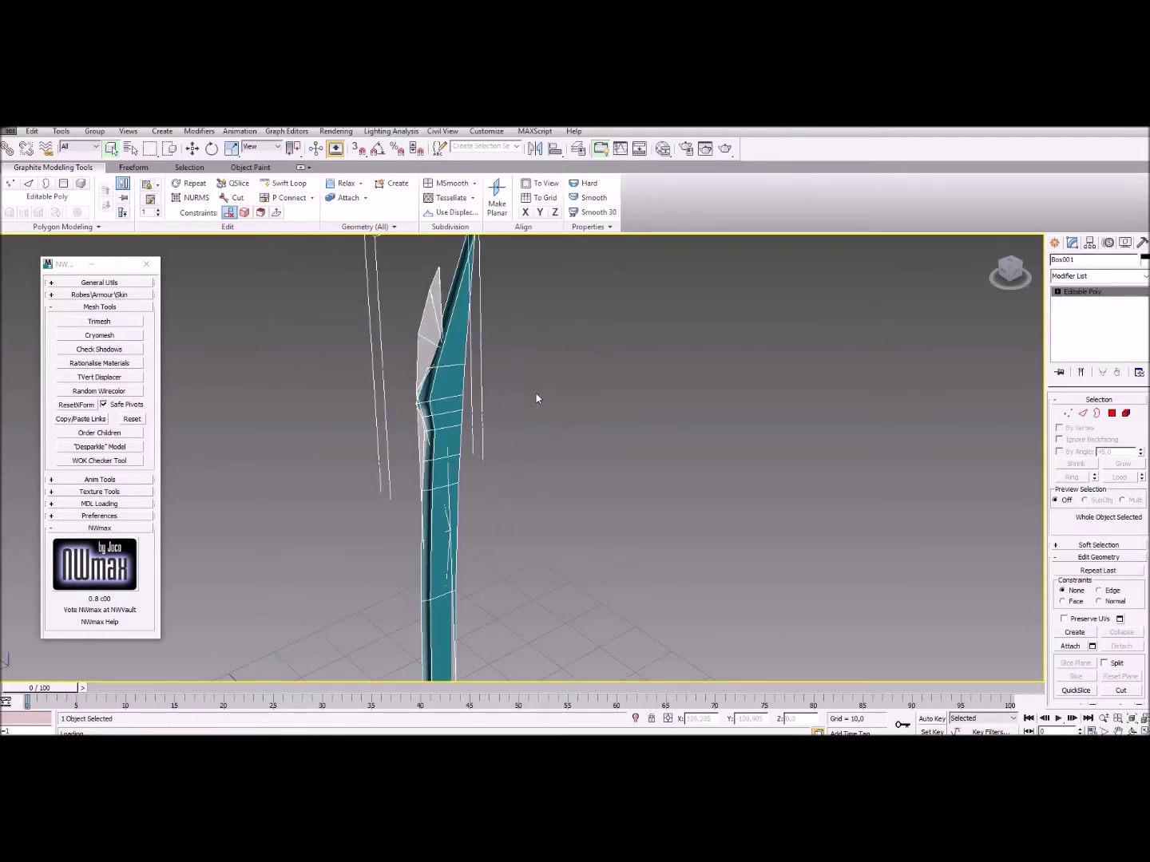
pyautogui.scroll(-1, 550, 454)
pyautogui.scroll(-2, 550, 443)
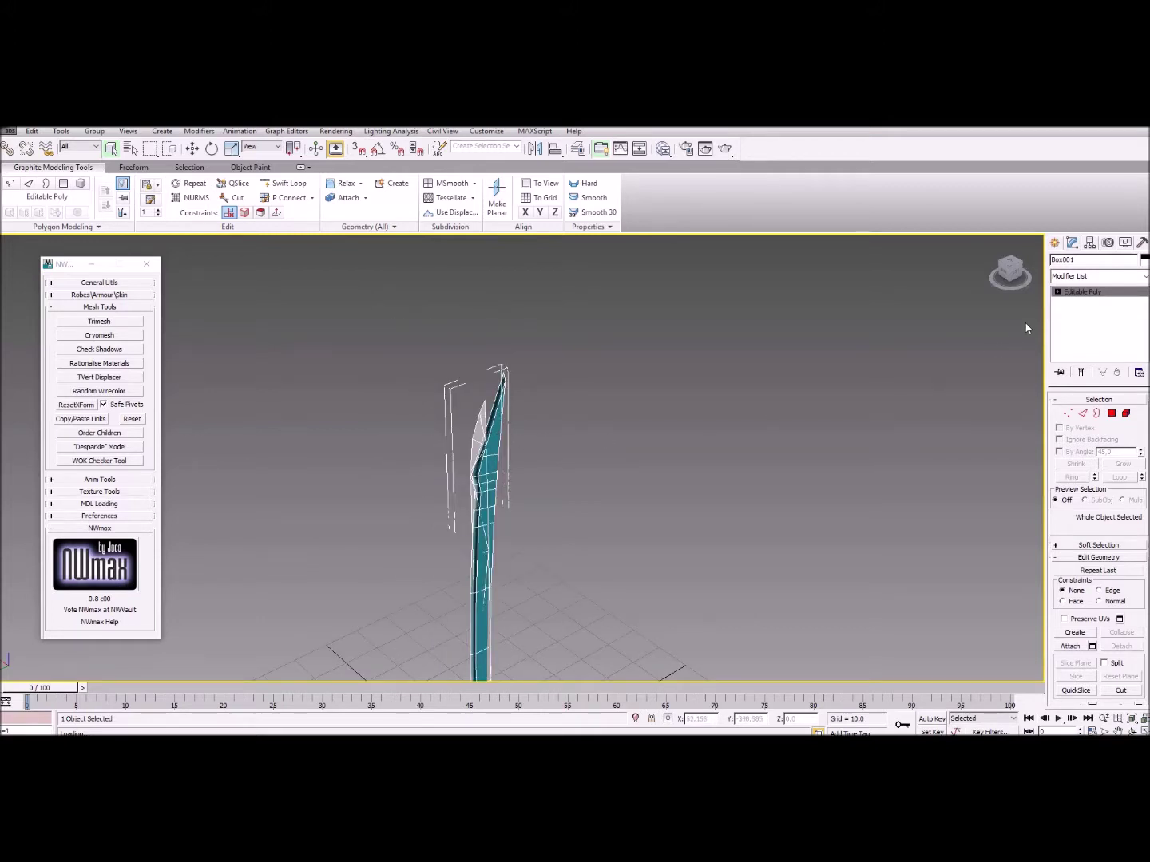
pyautogui.rightClick(497, 431)
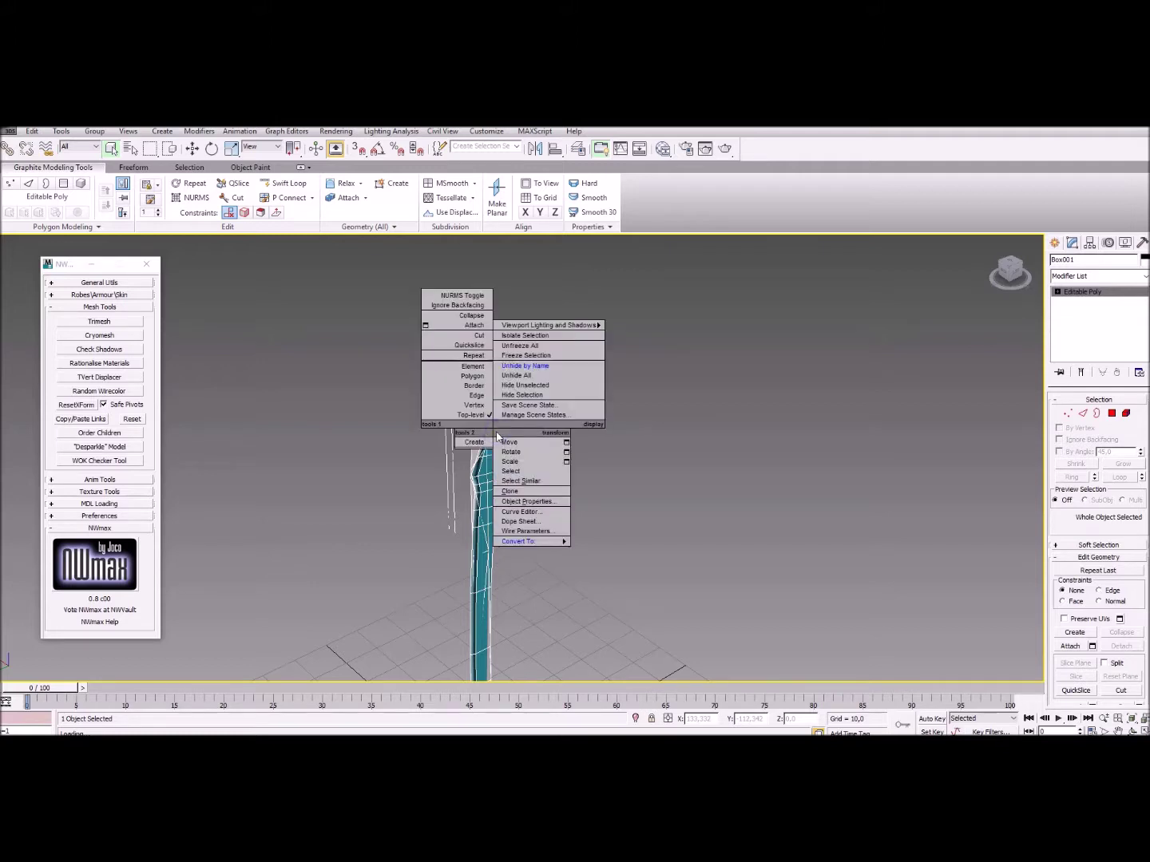
pyautogui.moveTo(527, 542)
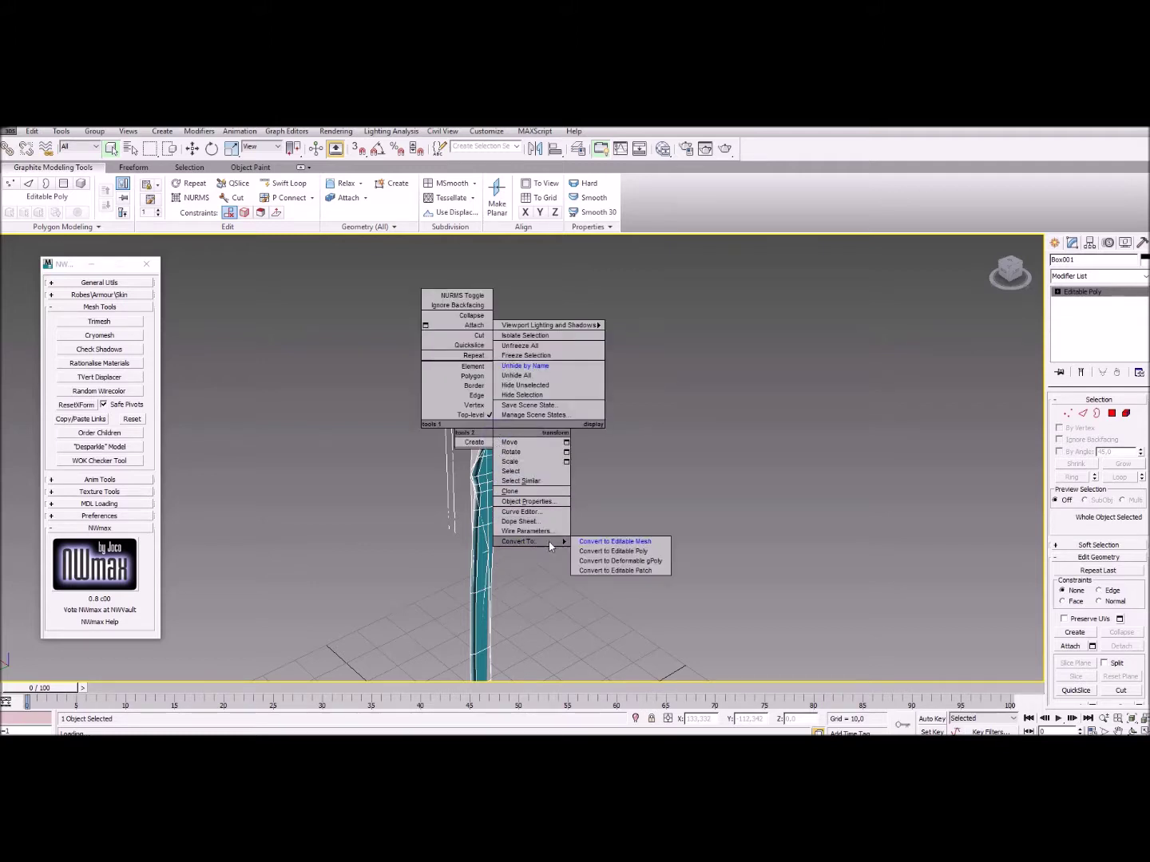
pyautogui.click(597, 543)
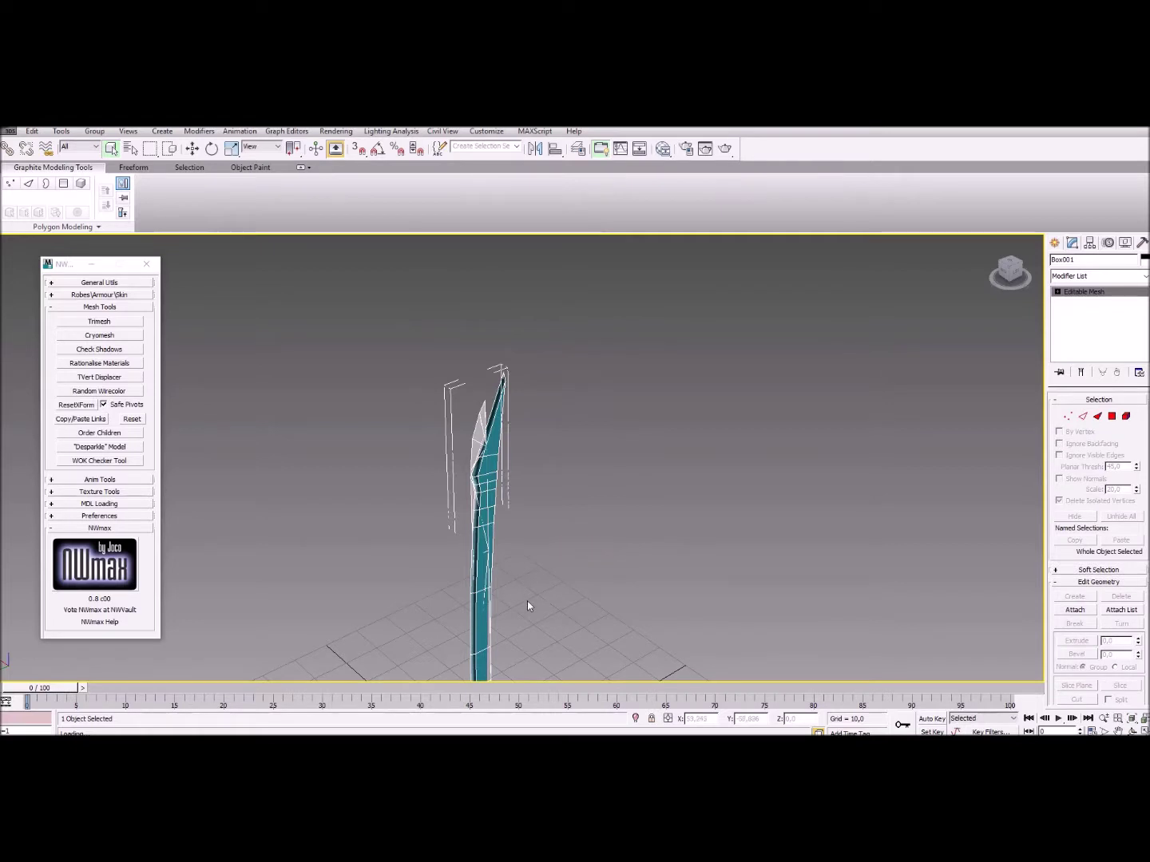
# Restrict transforms of the new sword Box001 to its pivot with Affect Pivot Only.
pyautogui.keyDown('alt'); pyautogui.moveTo(527, 603); pyautogui.dragTo(514, 497, button='middle'); pyautogui.keyUp('alt')
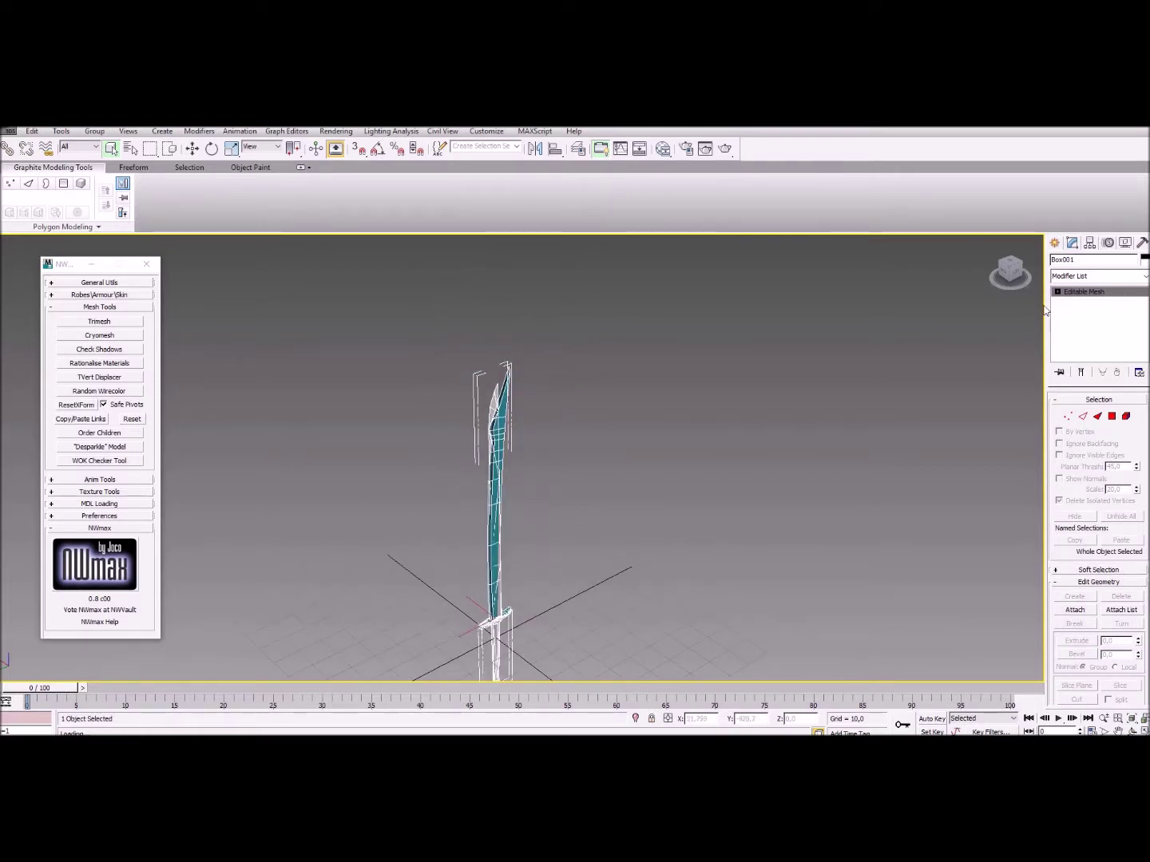
pyautogui.click(1089, 244)
pyautogui.click(1099, 320)
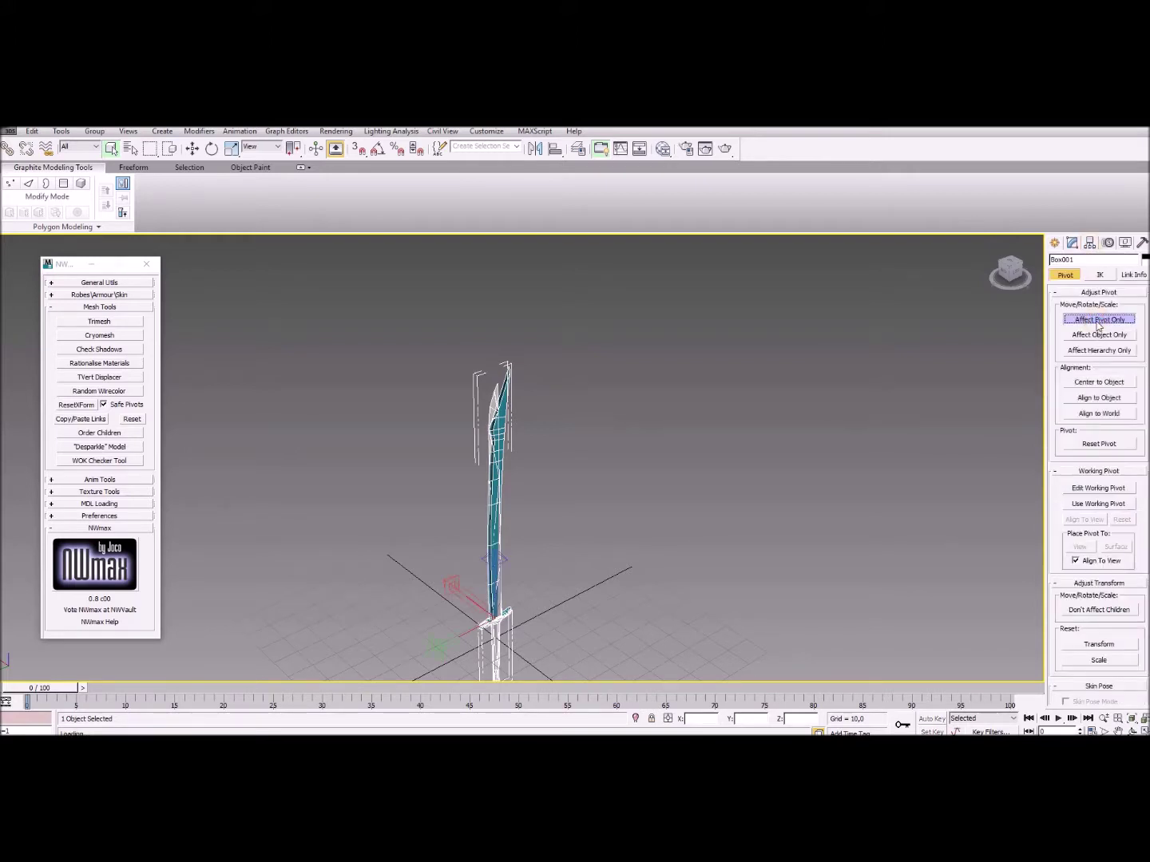
pyautogui.moveTo(580, 400); pyautogui.dragTo(594, 348, button='middle')
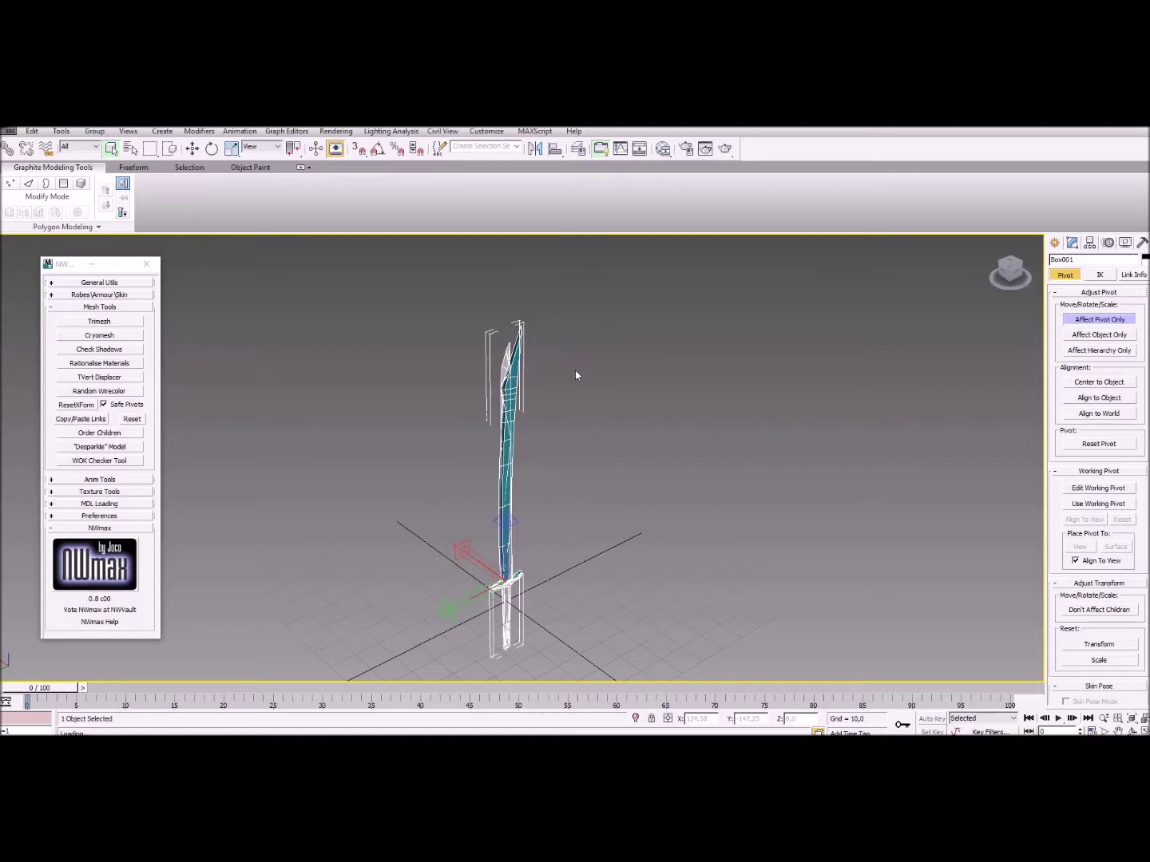
pyautogui.moveTo(578, 382); pyautogui.dragTo(575, 396, button='middle')
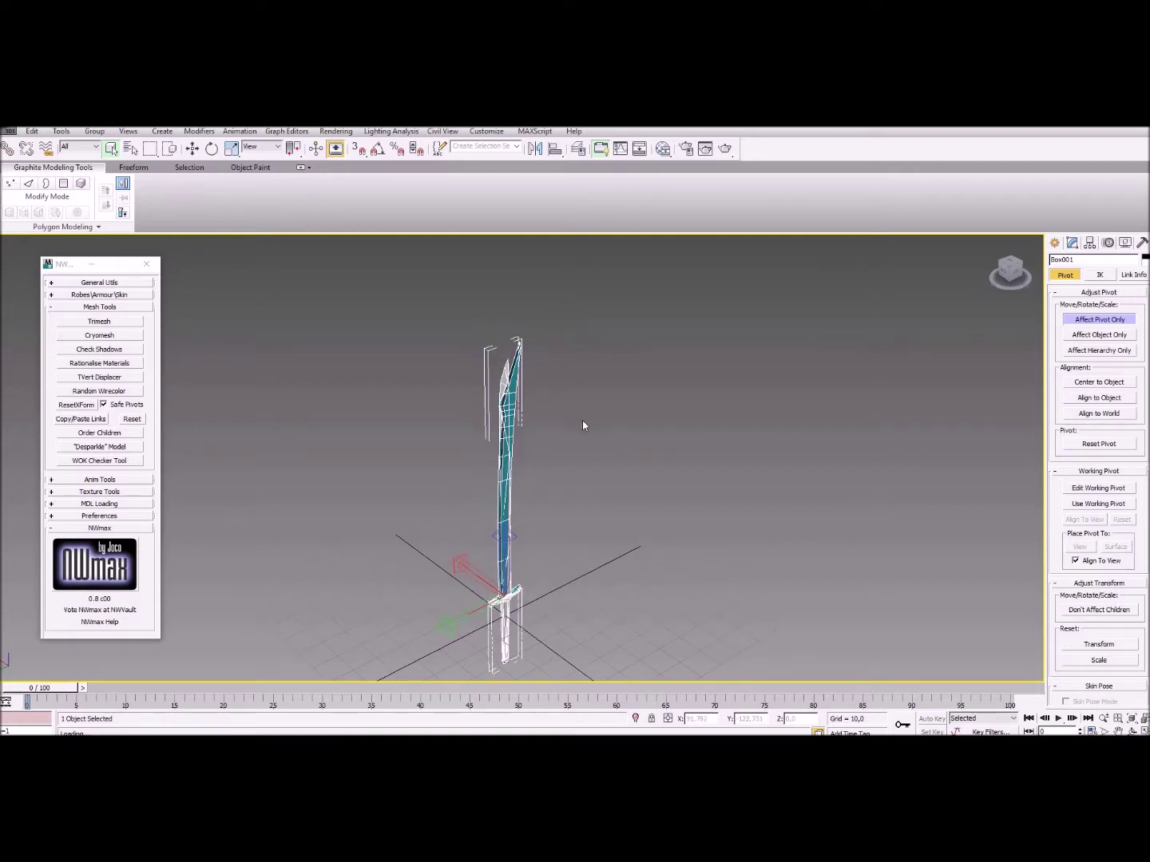
pyautogui.moveTo(573, 454); pyautogui.dragTo(572, 437, button='middle')
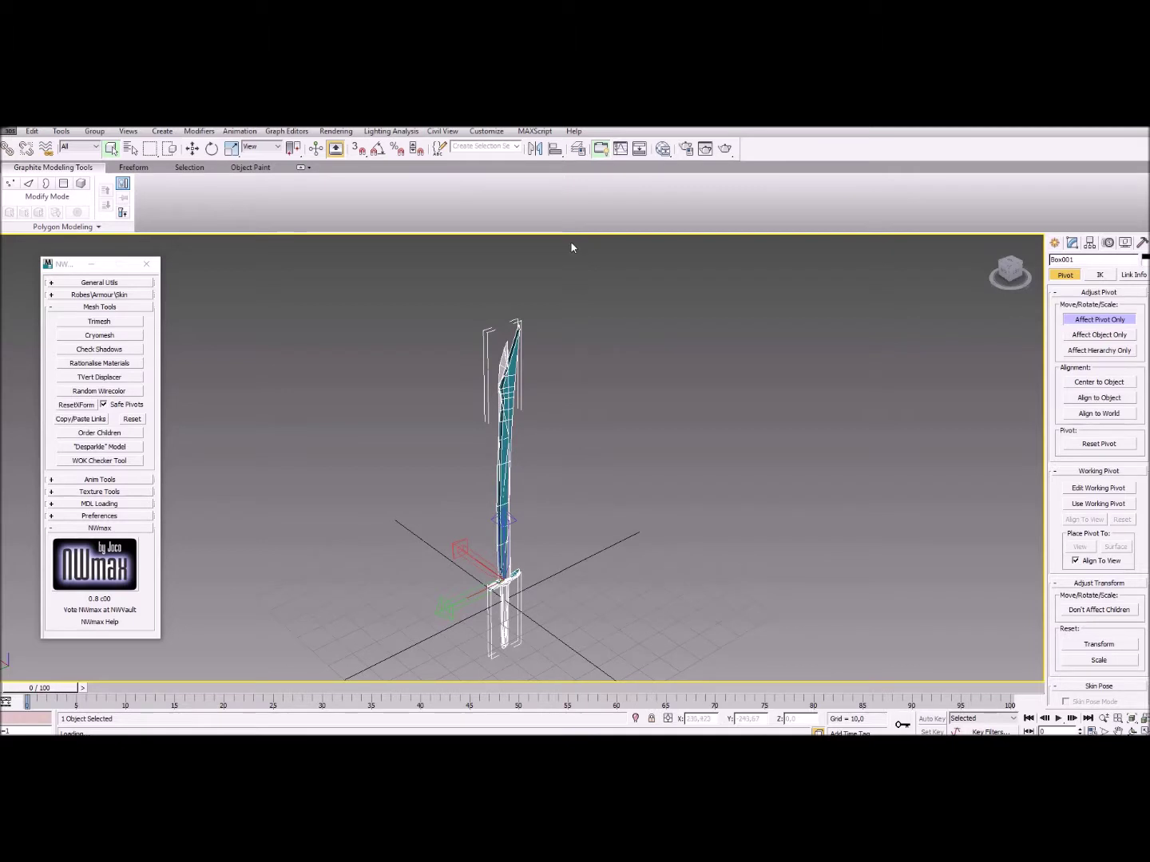
# Align Box001's pivot point to w_Longsword's pivot point in X, Y and Z position, and leave pivot-only editing.
pyautogui.click(556, 151)
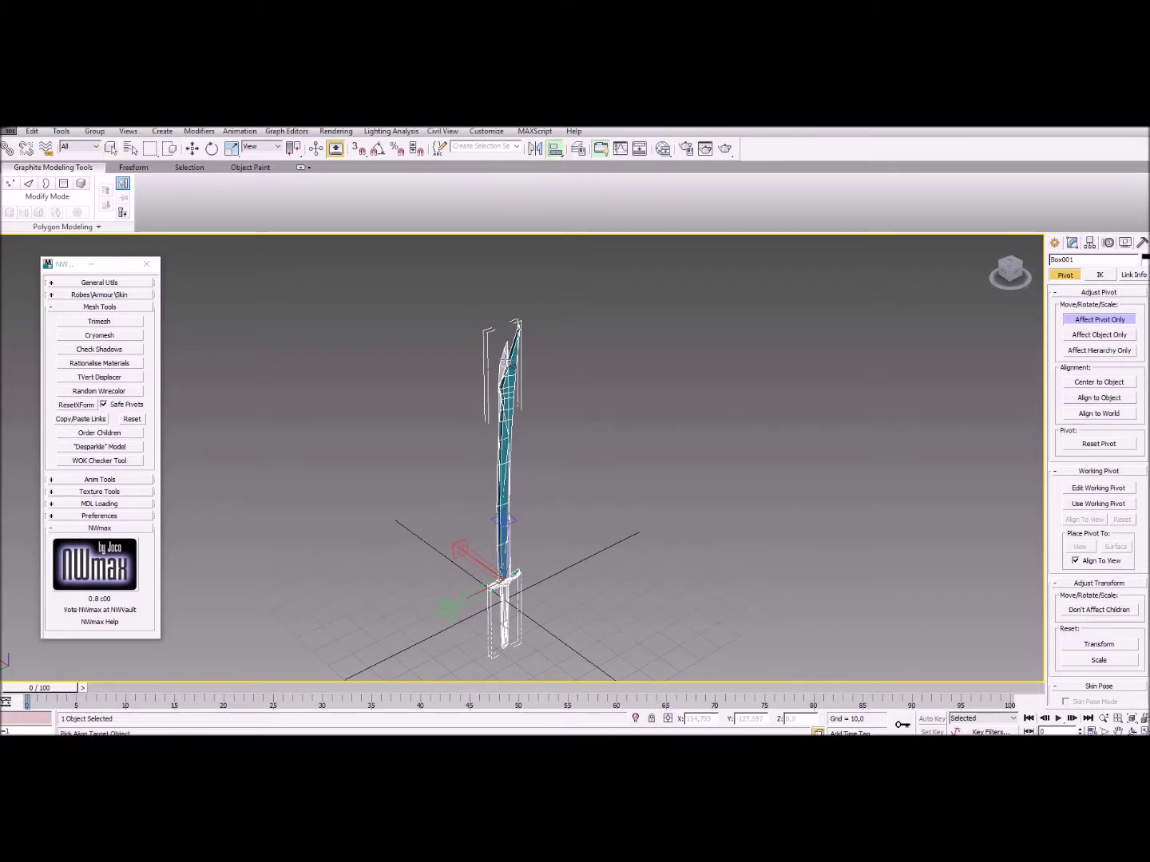
pyautogui.click(505, 364)
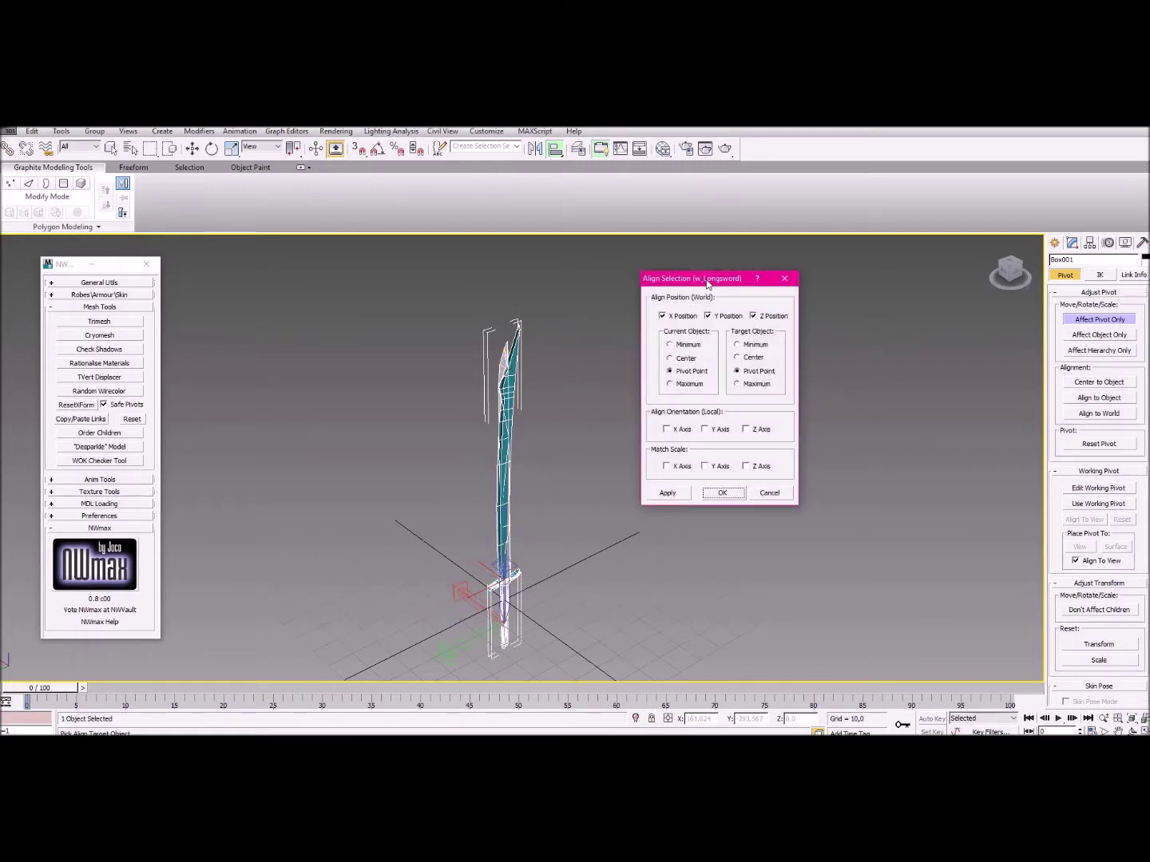
pyautogui.moveTo(707, 282); pyautogui.dragTo(694, 333)
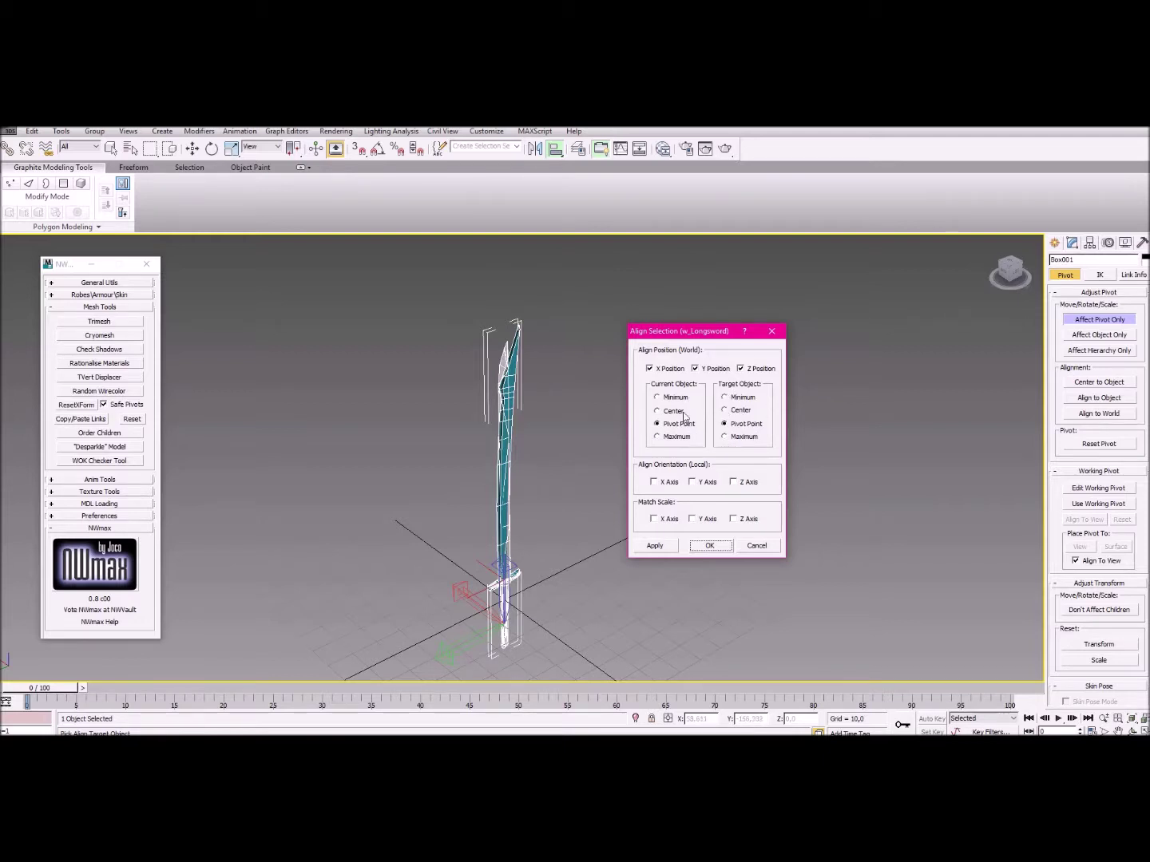
pyautogui.click(672, 370)
pyautogui.click(674, 371)
pyautogui.click(697, 369)
pyautogui.click(697, 369)
pyautogui.click(742, 369)
pyautogui.click(744, 370)
pyautogui.click(713, 548)
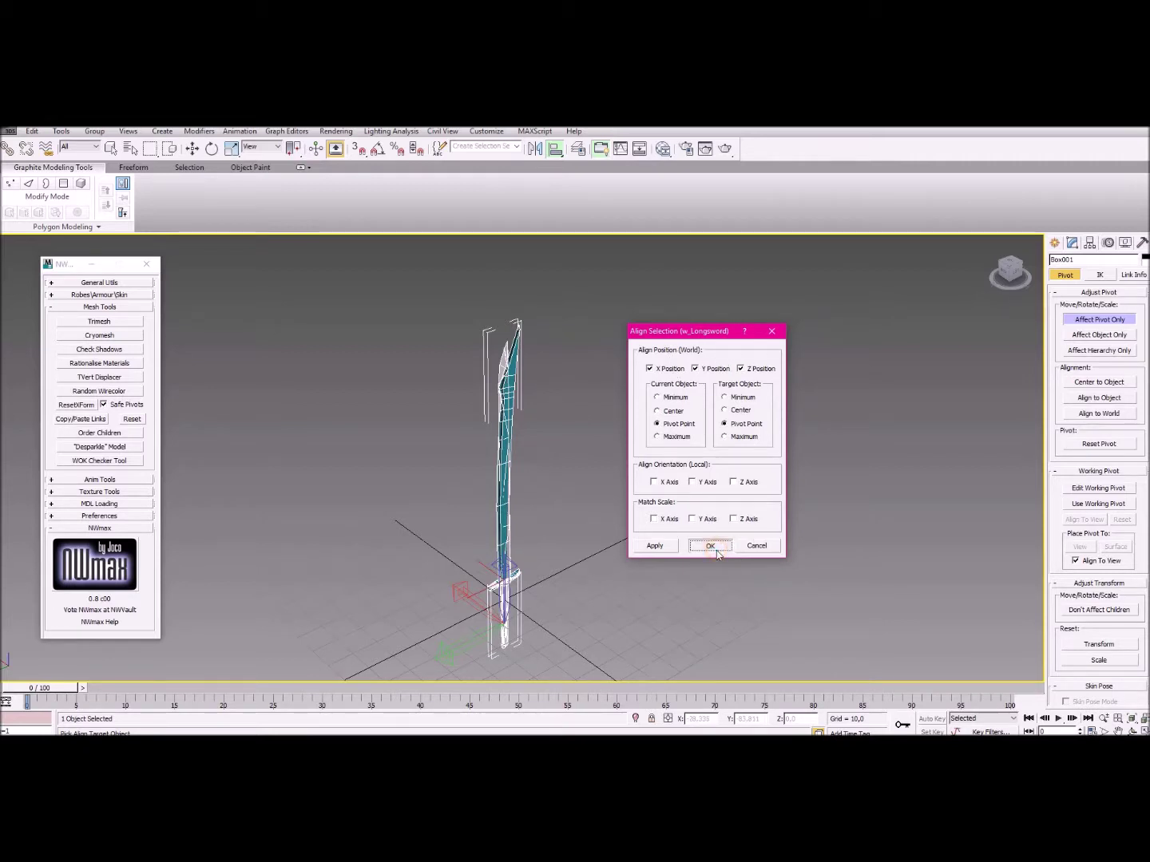
pyautogui.click(1100, 321)
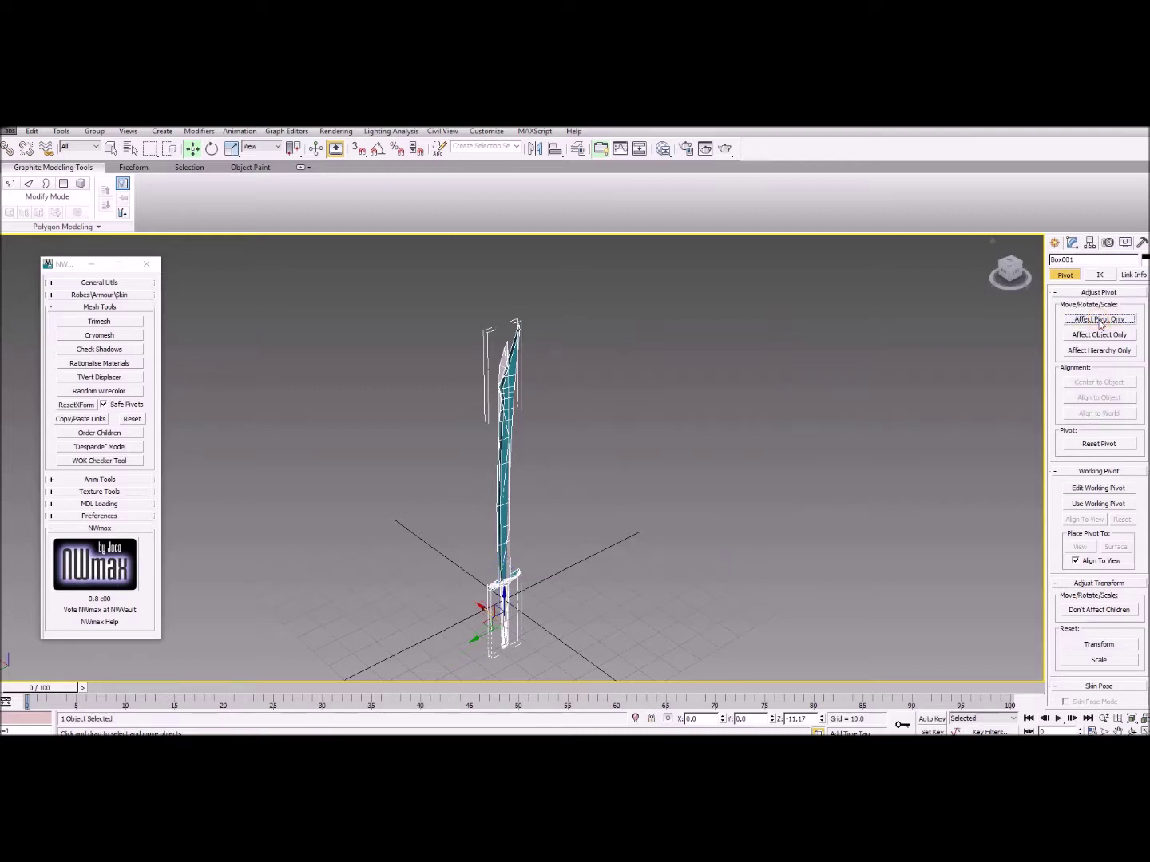
pyautogui.click(1071, 244)
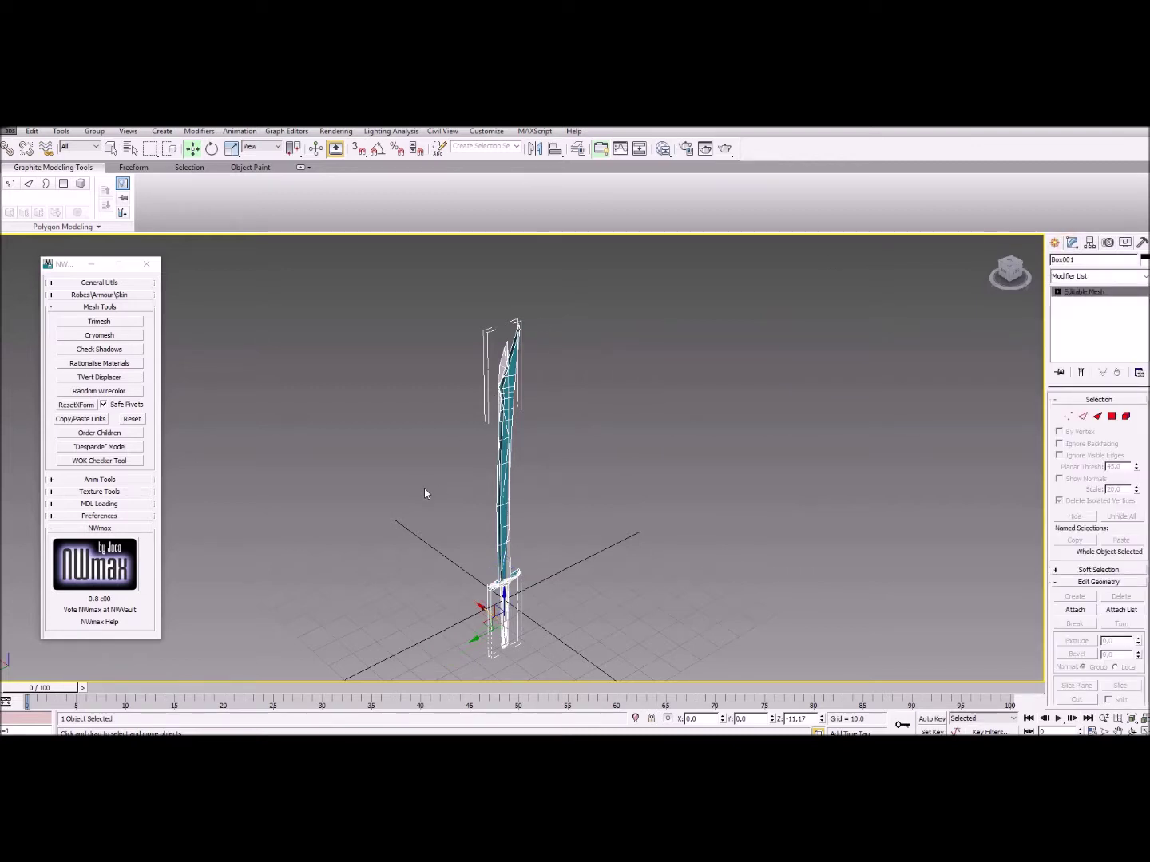
# Hide the original w_Longsword model so only the new sword is left in the scene.
pyautogui.click(553, 366)
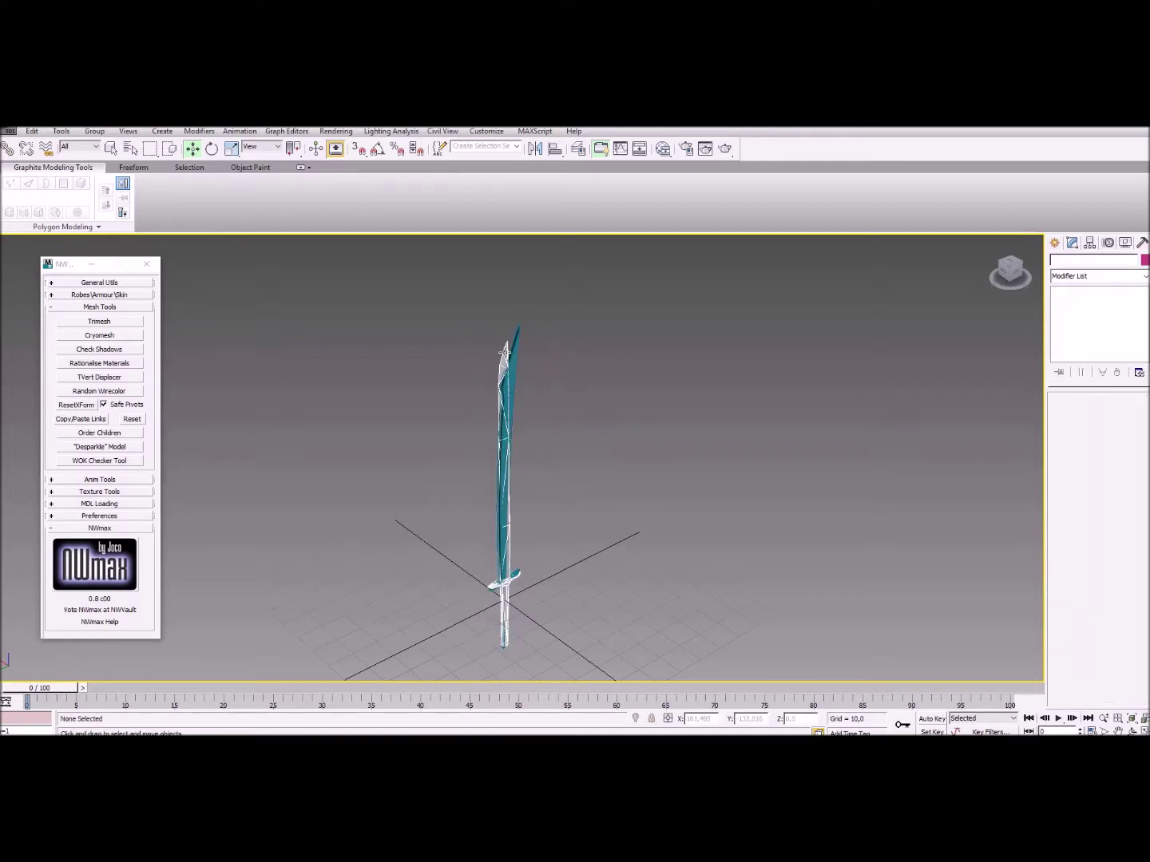
pyautogui.click(505, 352)
pyautogui.rightClick(504, 352)
pyautogui.click(525, 316)
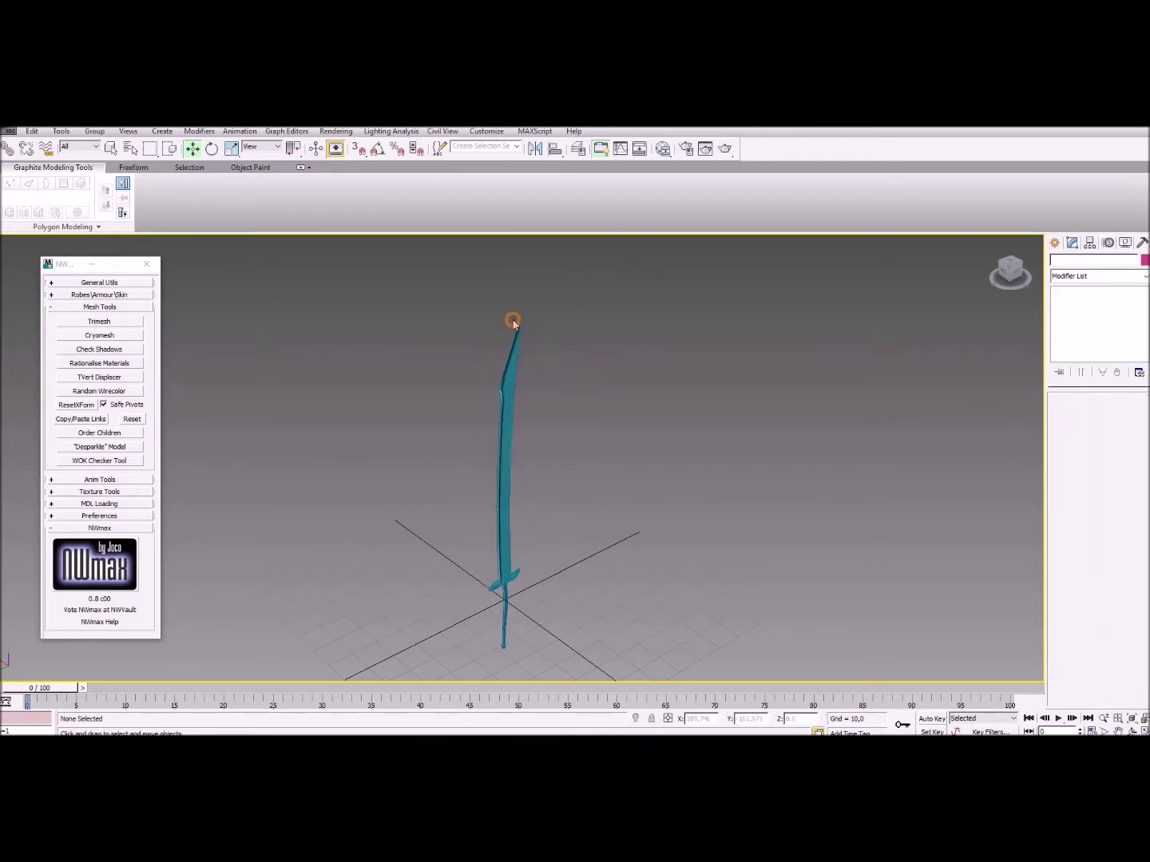
# Reset the transform of the sword Box001 with NWmax ResetXForm and Safe Pivots on, and minimize the NWmax window.
pyautogui.click(513, 360)
pyautogui.keyDown('alt'); pyautogui.moveTo(612, 466); pyautogui.dragTo(570, 405, button='middle'); pyautogui.keyUp('alt')
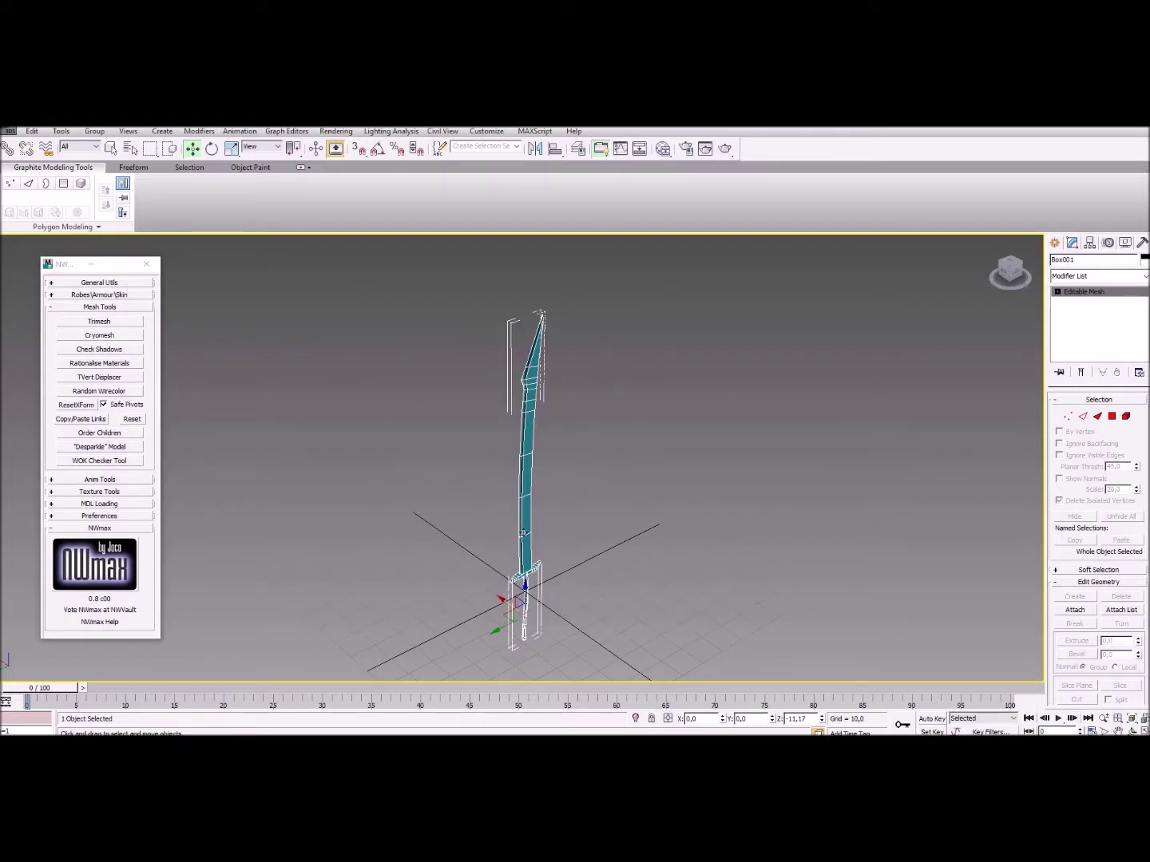
pyautogui.moveTo(53, 264); pyautogui.dragTo(47, 371)
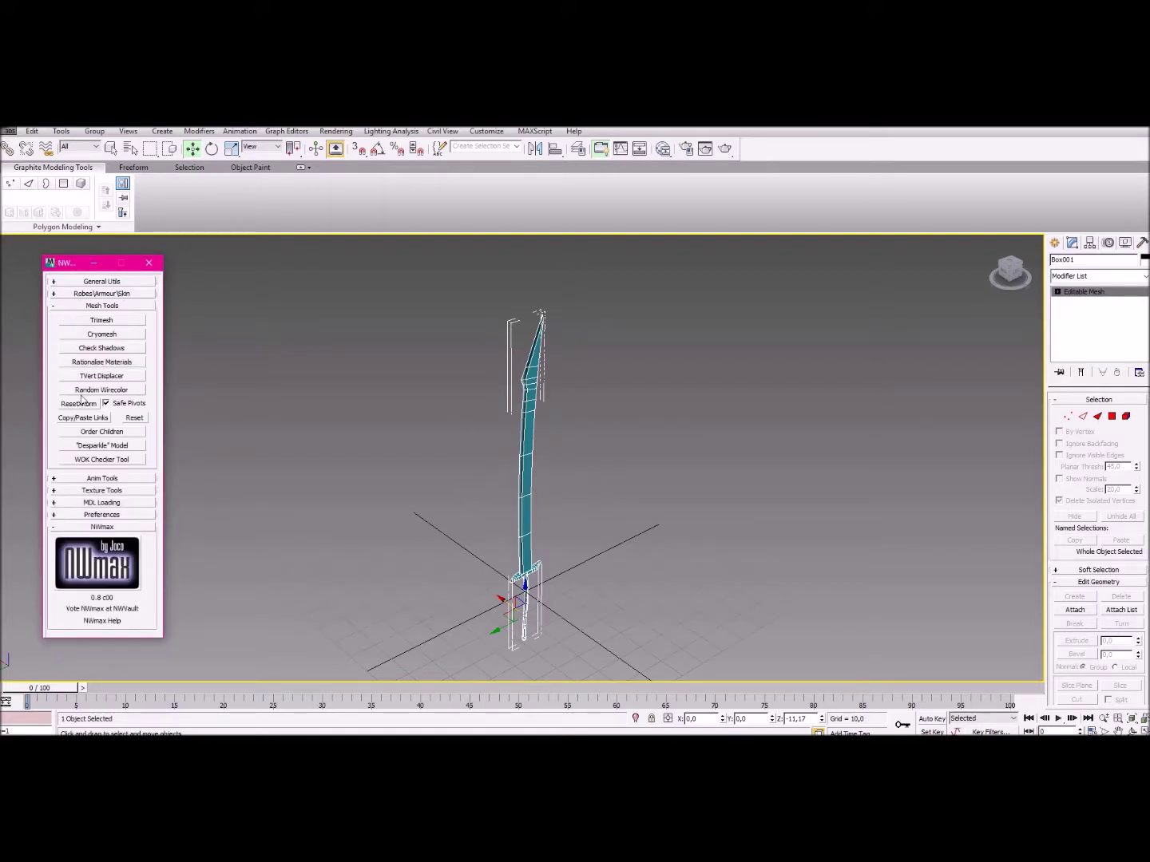
pyautogui.click(79, 405)
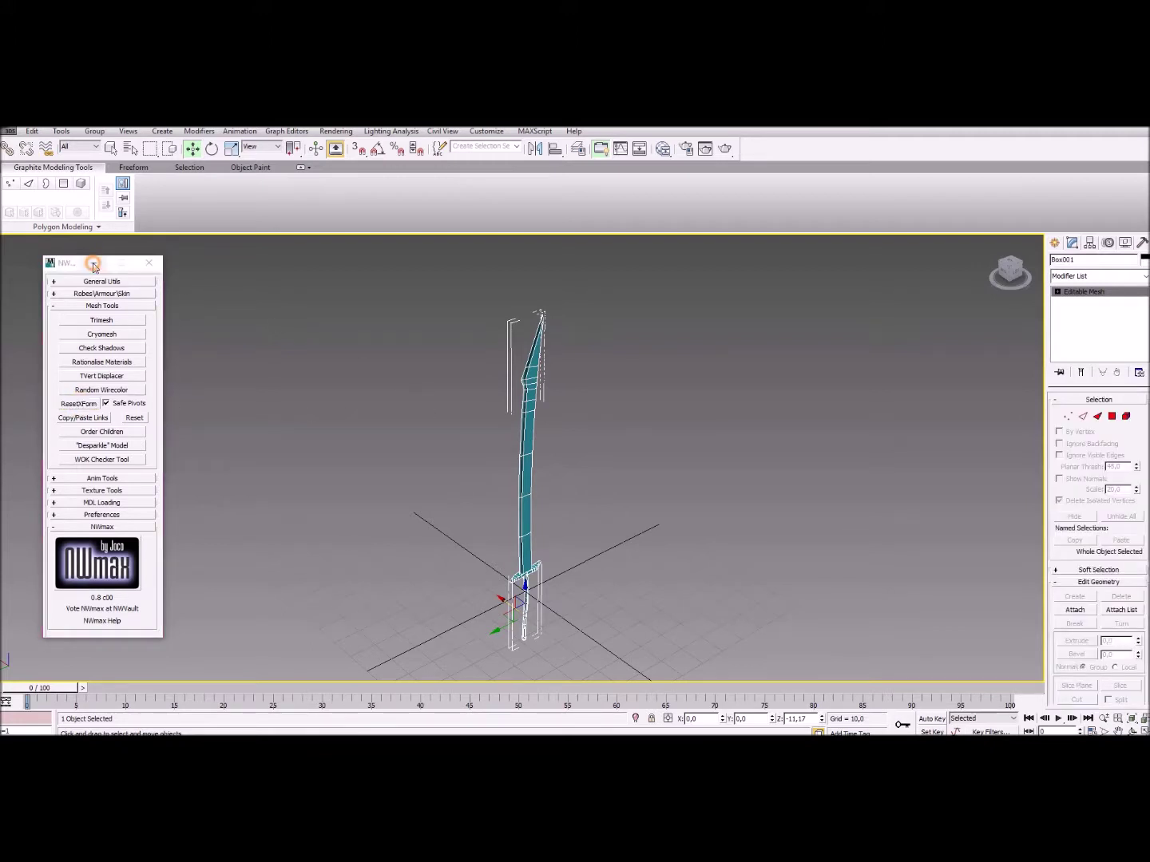
pyautogui.click(149, 262)
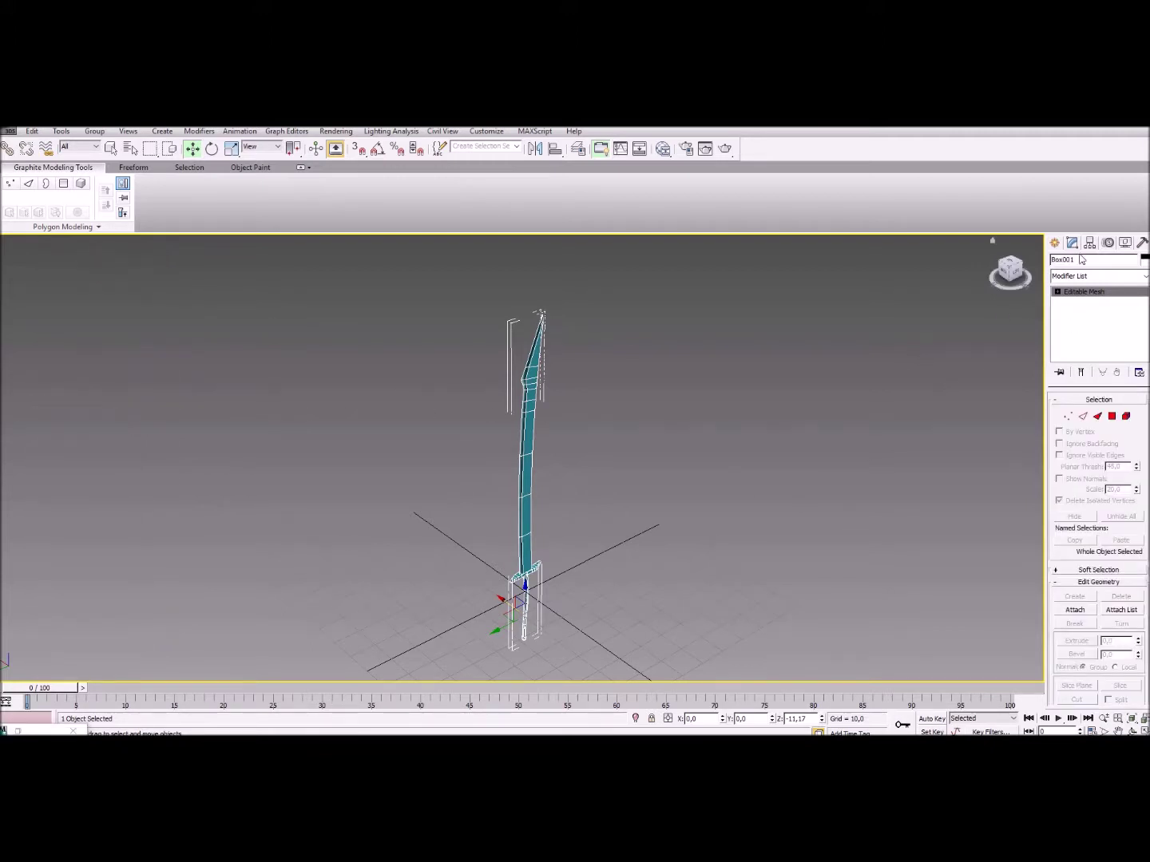
# Add an Unwrap UVW modifier to the sword Box001 and open its UV editor.
pyautogui.click(1145, 277)
pyautogui.moveTo(1145, 334); pyautogui.dragTo(1147, 593)
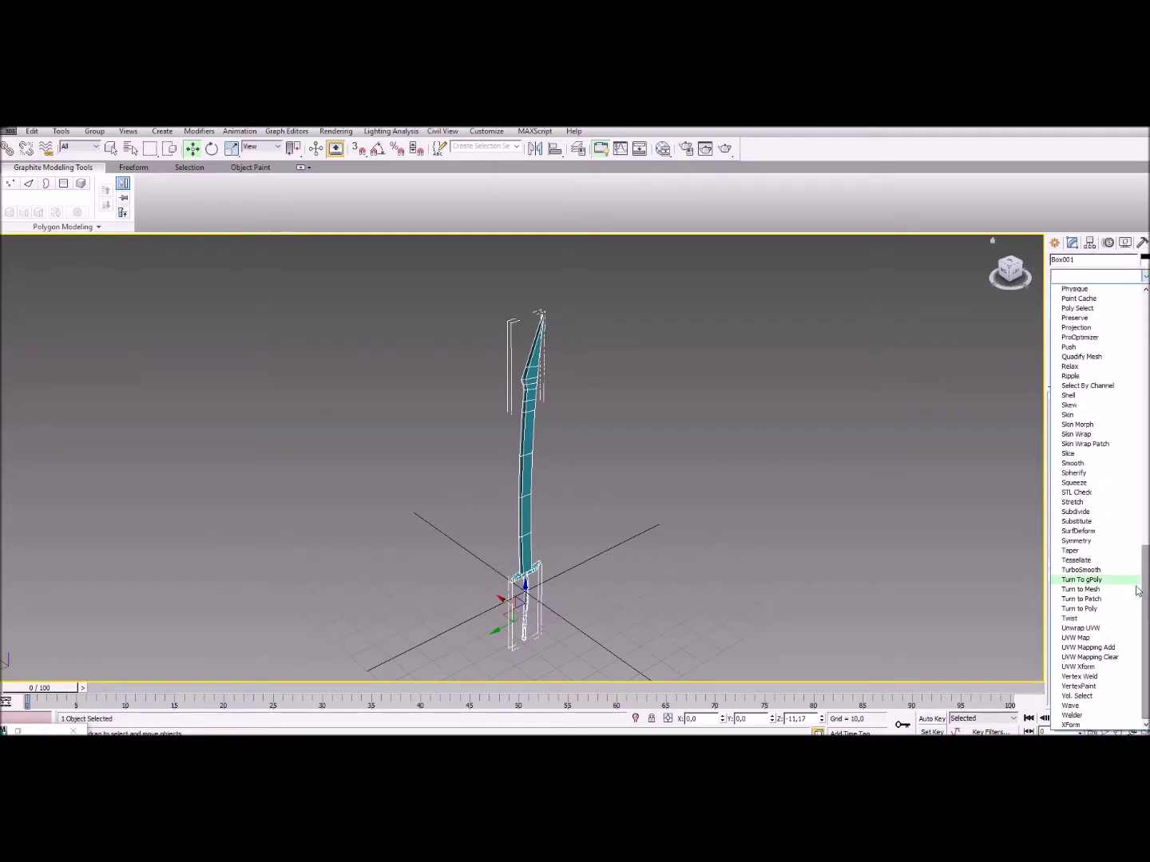
pyautogui.click(1110, 633)
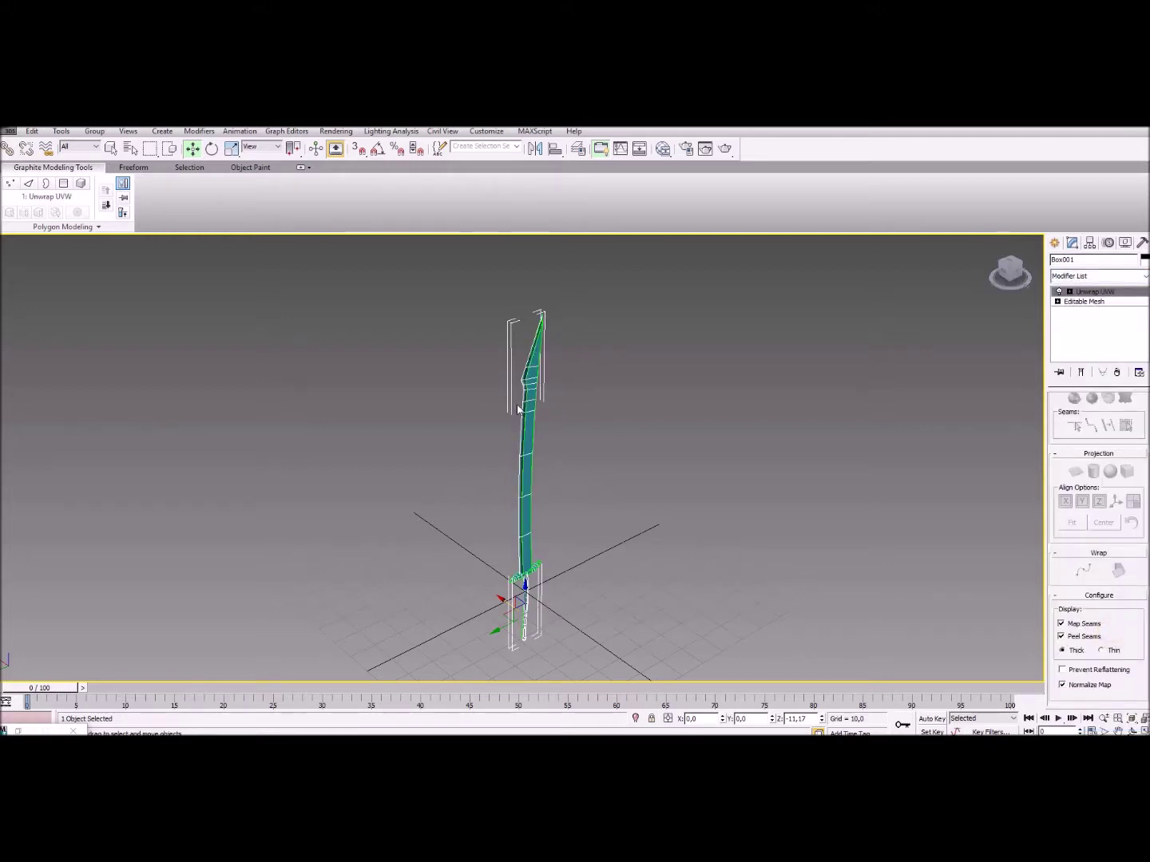
pyautogui.moveTo(614, 475); pyautogui.dragTo(614, 482, button='middle')
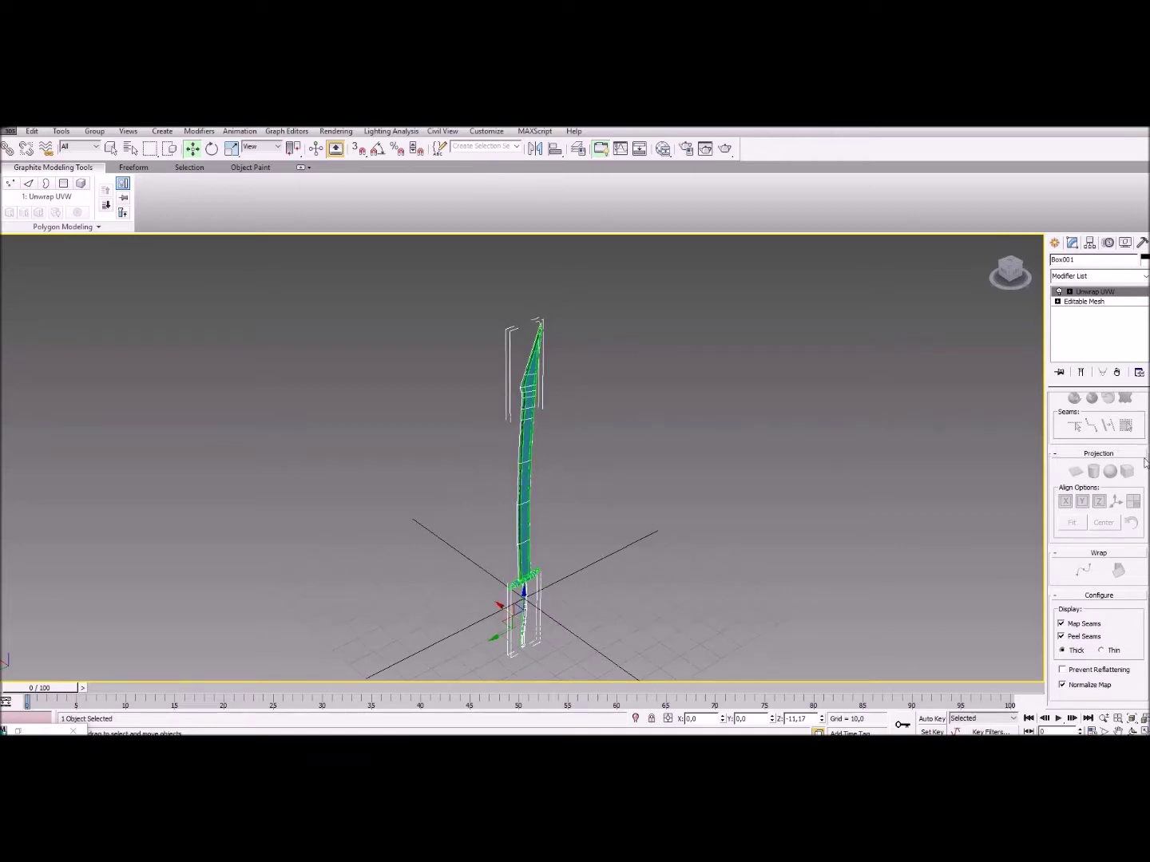
pyautogui.scroll(5, 1143, 459)
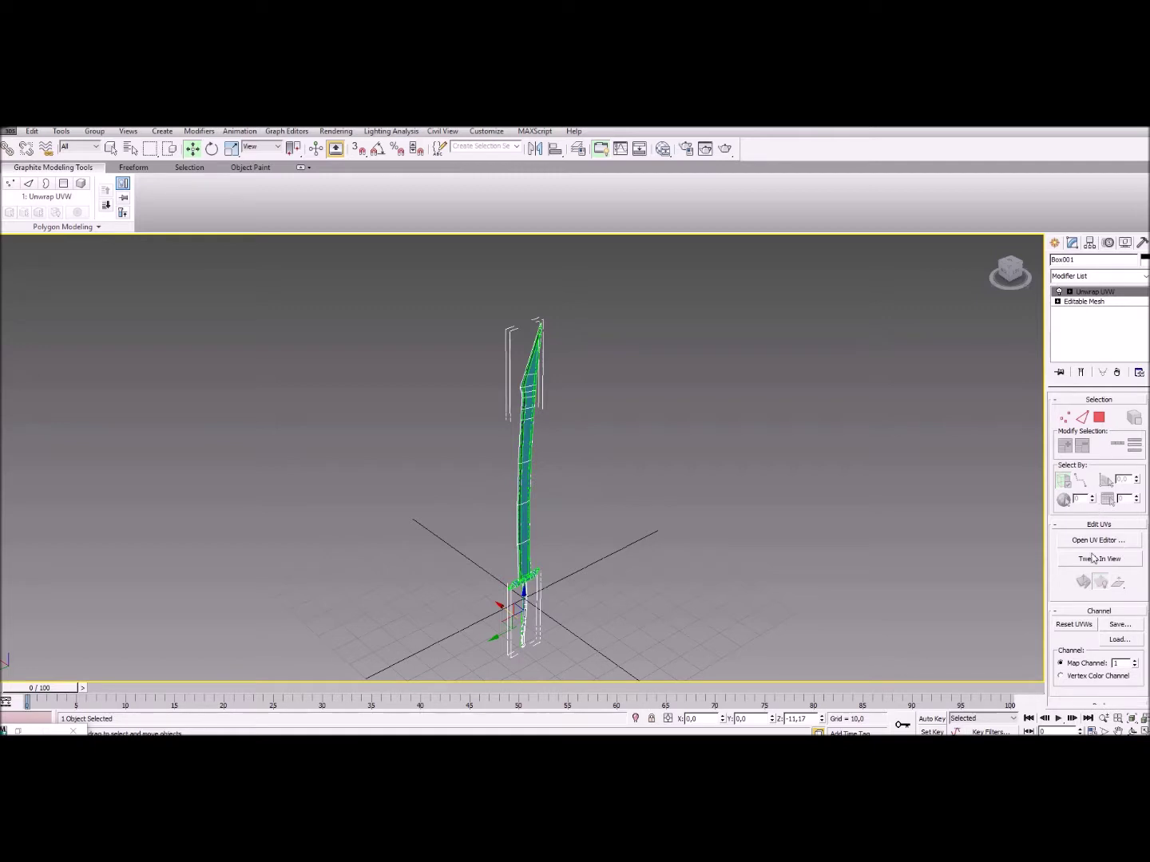
pyautogui.moveTo(609, 399); pyautogui.dragTo(590, 397, button='middle')
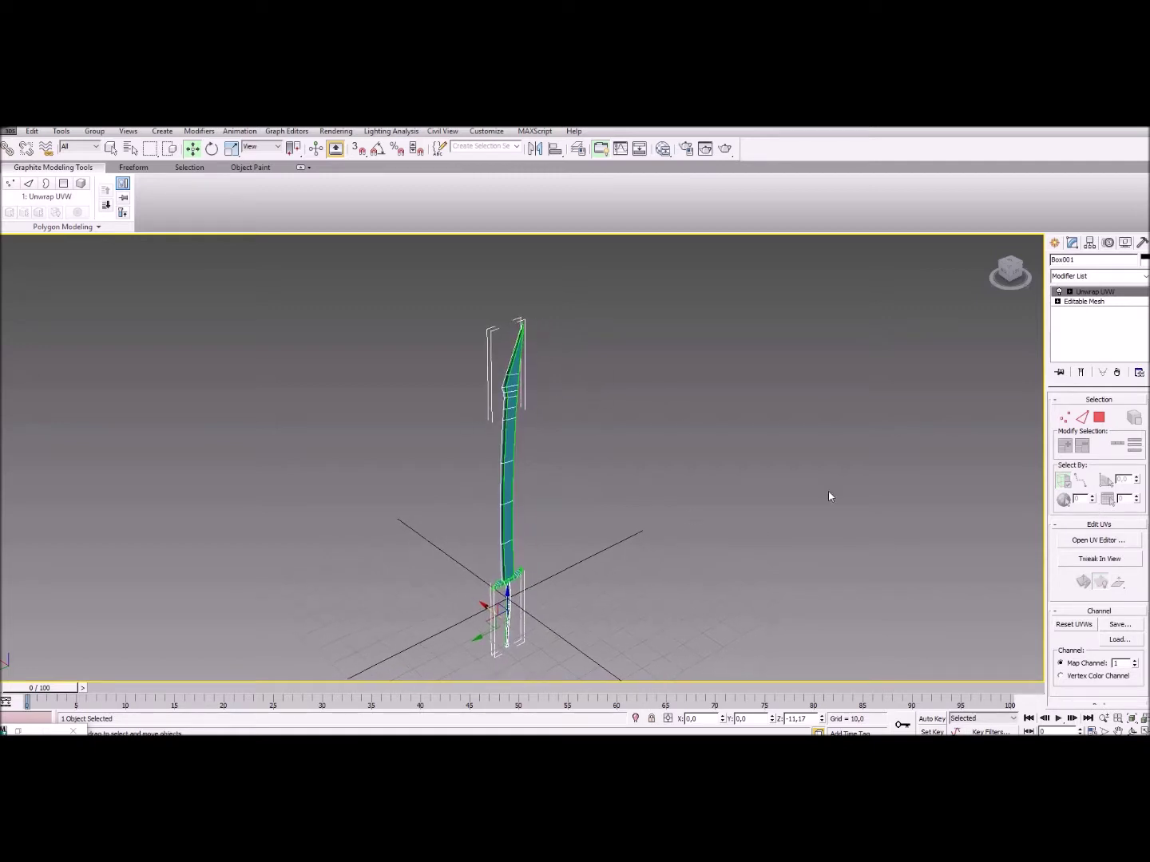
pyautogui.click(1095, 542)
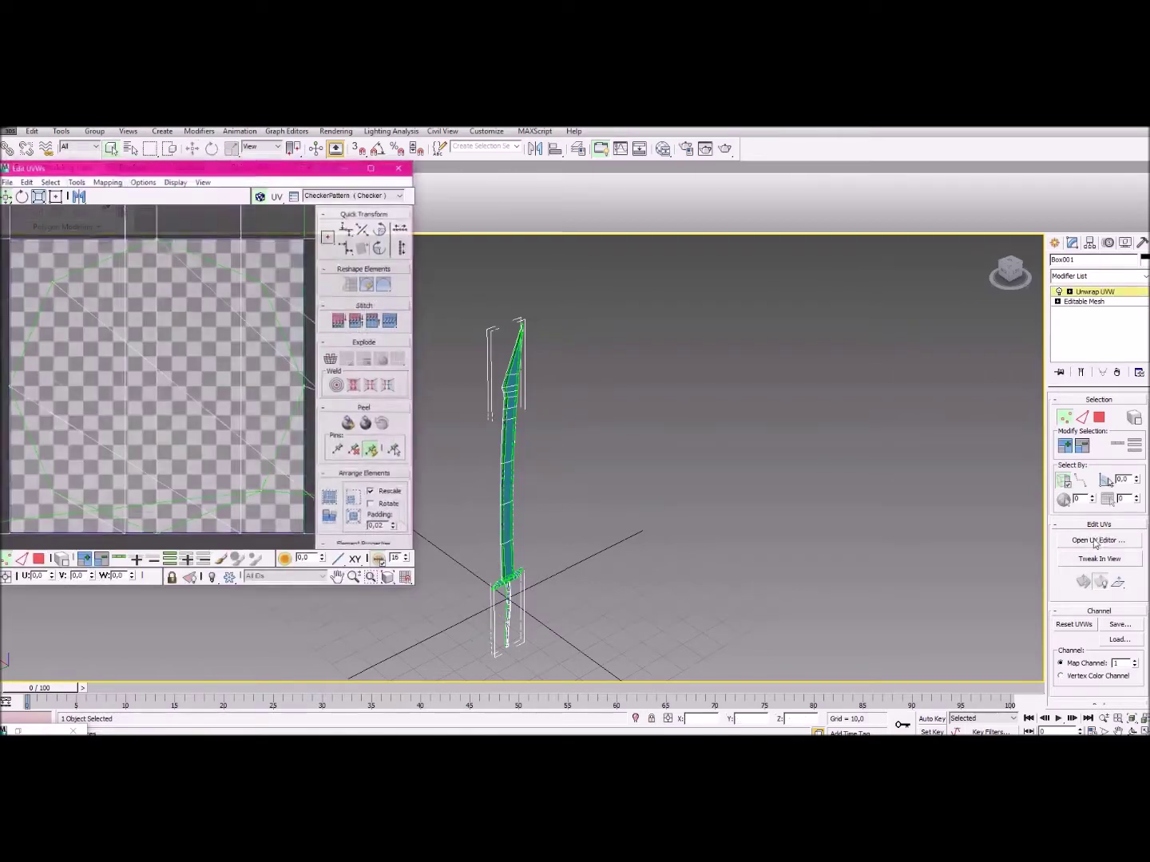
# Reposition the Edit UVWs window and examine the sword's complete UV layout.
pyautogui.moveTo(213, 175); pyautogui.dragTo(242, 236)
pyautogui.moveTo(226, 467); pyautogui.dragTo(235, 463, button='middle')
pyautogui.click(385, 640)
pyautogui.moveTo(254, 452); pyautogui.dragTo(248, 584)
pyautogui.moveTo(277, 419); pyautogui.dragTo(270, 506)
pyautogui.scroll(8, 270, 507)
pyautogui.moveTo(243, 363); pyautogui.dragTo(224, 427, button='middle')
pyautogui.scroll(-3, 197, 392)
pyautogui.moveTo(248, 328); pyautogui.dragTo(235, 424, button='middle')
pyautogui.scroll(-2, 236, 408)
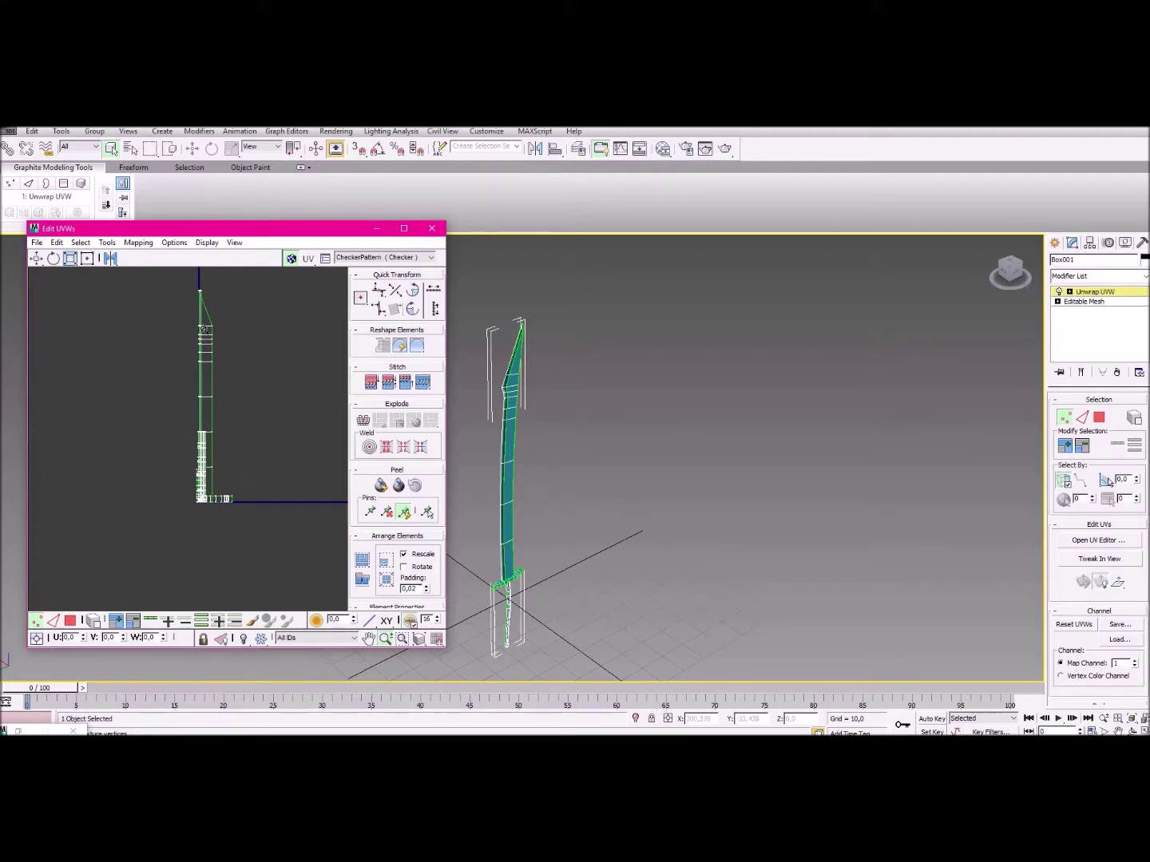
# Examine the base of the UV layout up close around the checkered texture square.
pyautogui.scroll(5, 219, 470)
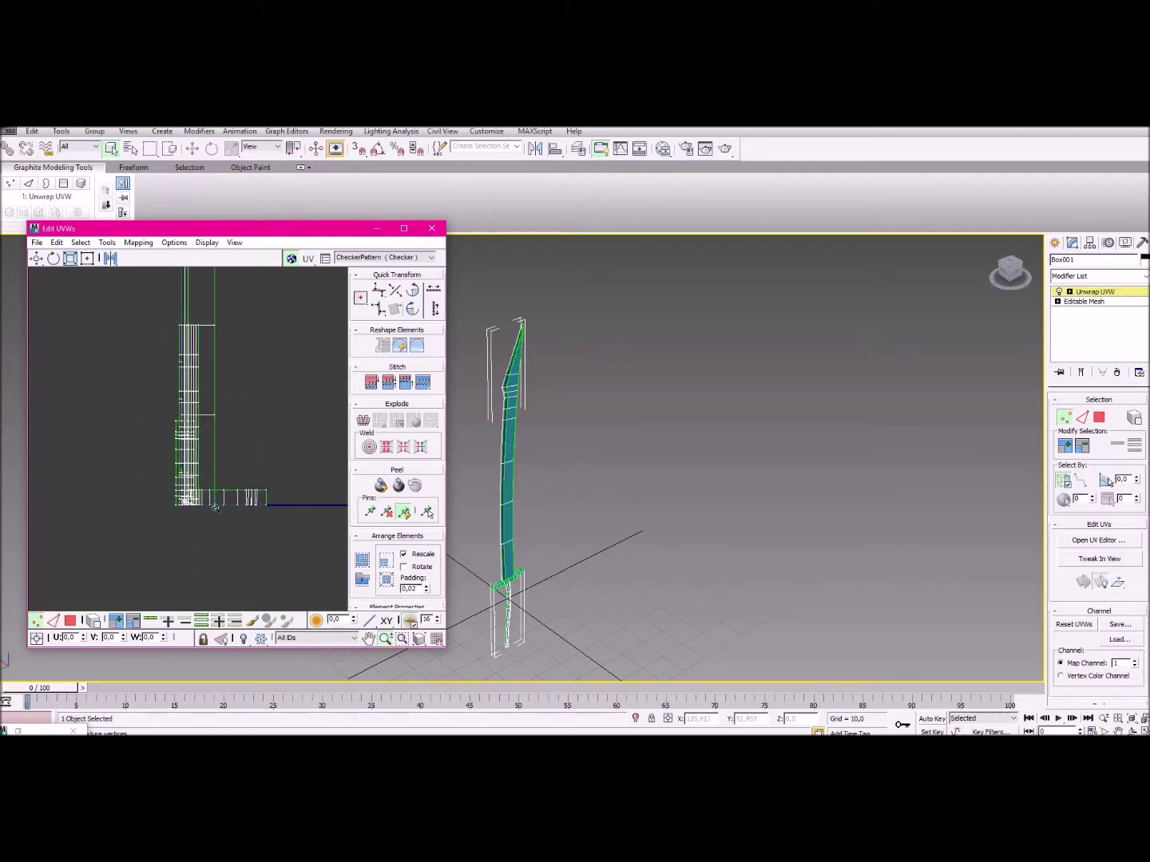
pyautogui.scroll(3, 200, 470)
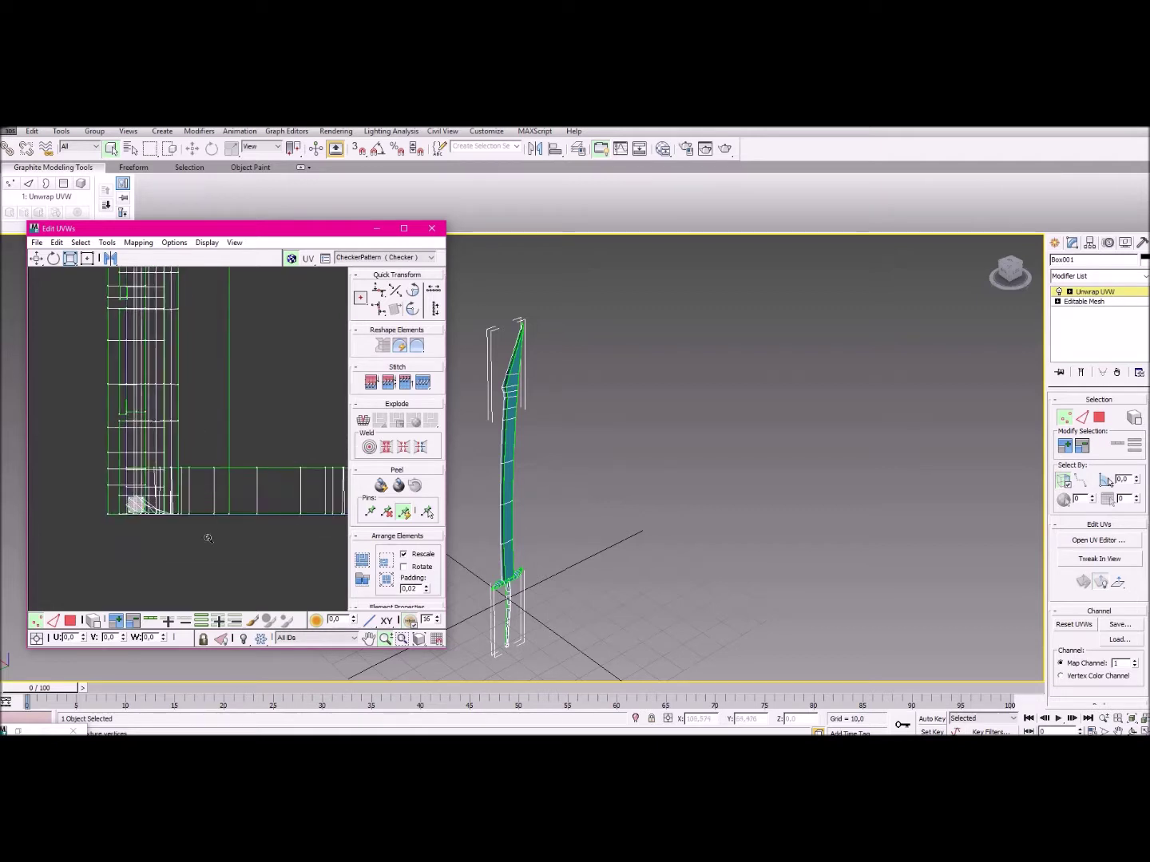
pyautogui.scroll(3, 181, 521)
pyautogui.moveTo(158, 506); pyautogui.dragTo(300, 501, button='middle')
pyautogui.scroll(3, 225, 484)
pyautogui.scroll(3, 244, 453)
pyautogui.scroll(2, 244, 453)
pyautogui.moveTo(247, 419); pyautogui.dragTo(254, 458, button='middle')
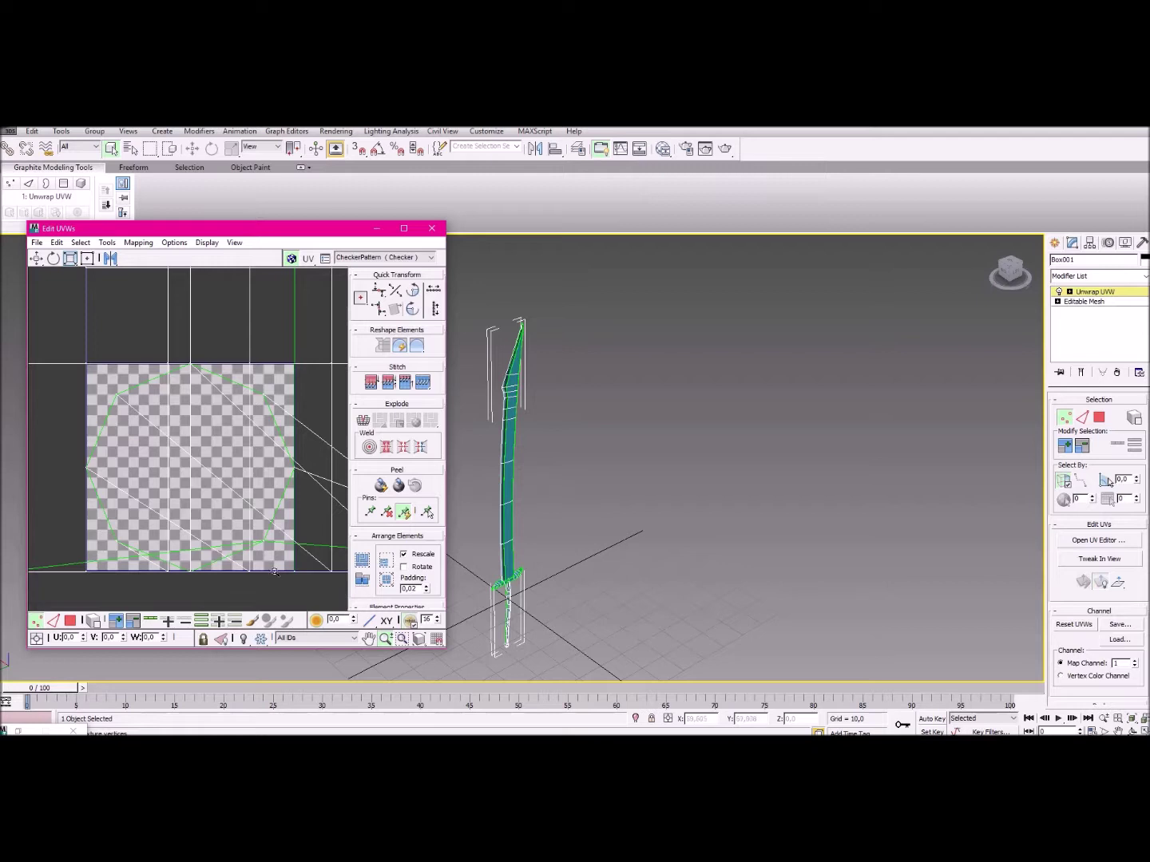
# Switch the UV editor to polygon selection and clear the selected faces.
pyautogui.scroll(-3, 295, 336)
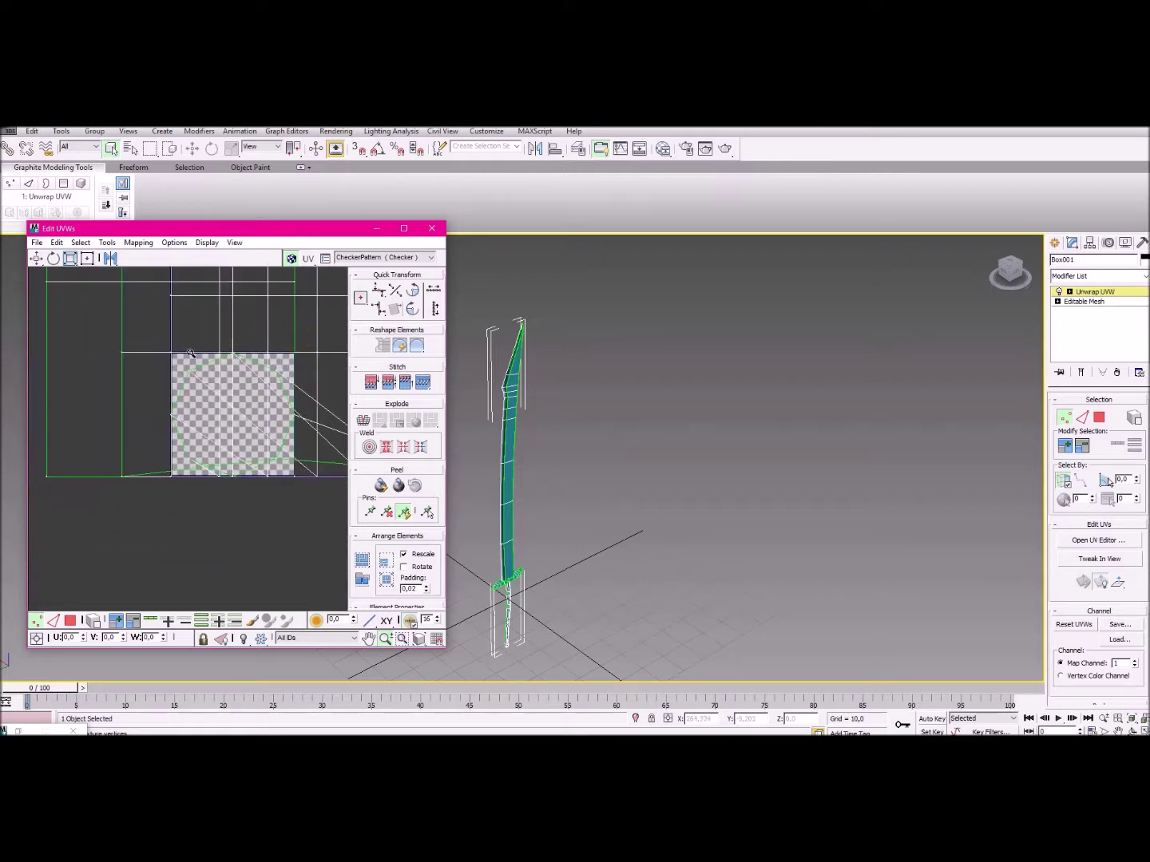
pyautogui.scroll(-5, 209, 375)
pyautogui.scroll(-5, 250, 474)
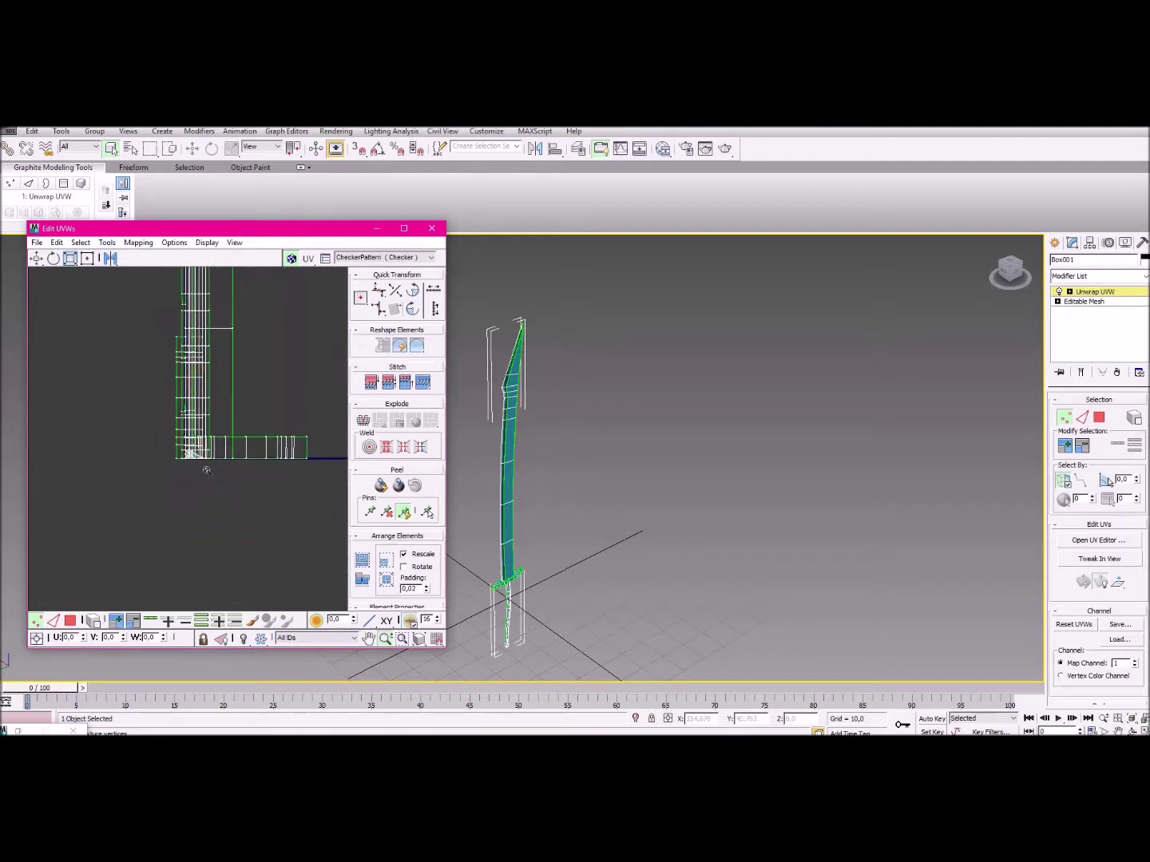
pyautogui.scroll(-5, 206, 471)
pyautogui.moveTo(226, 375); pyautogui.dragTo(215, 462, button='middle')
pyautogui.scroll(-2, 215, 462)
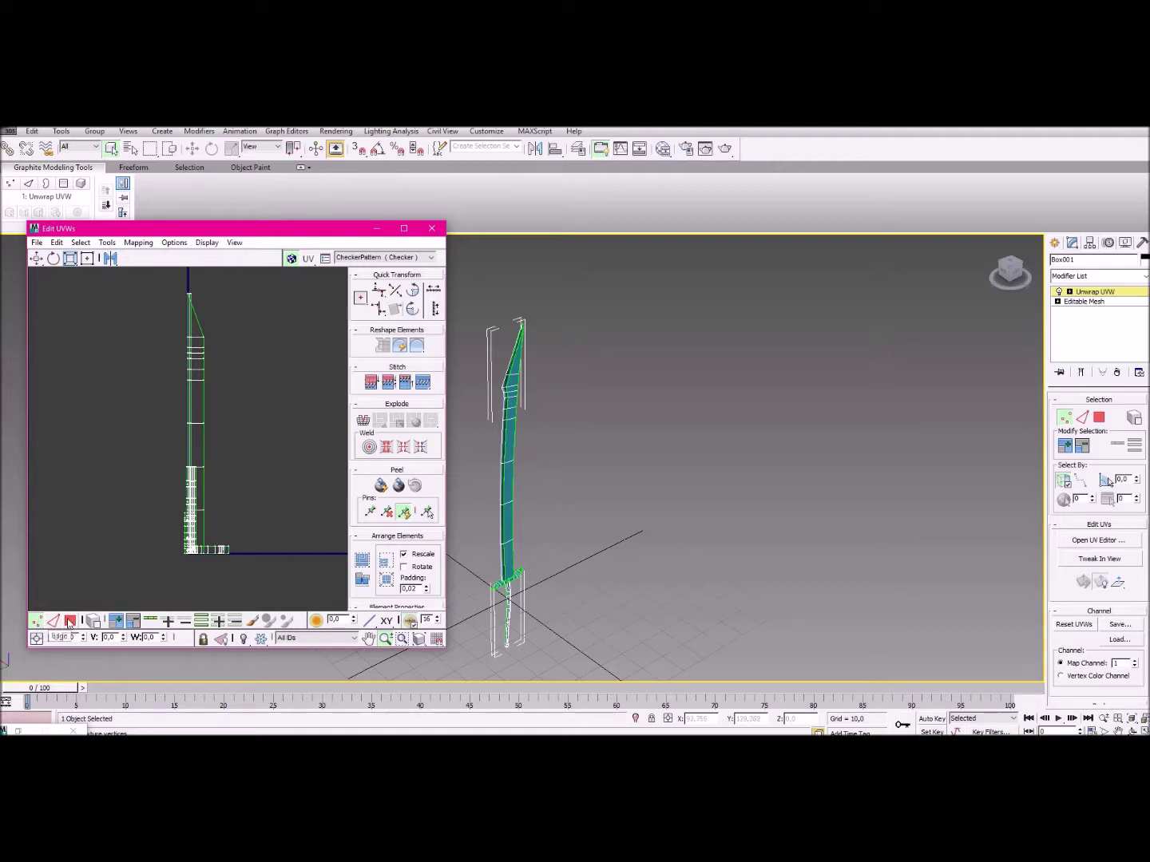
pyautogui.click(69, 621)
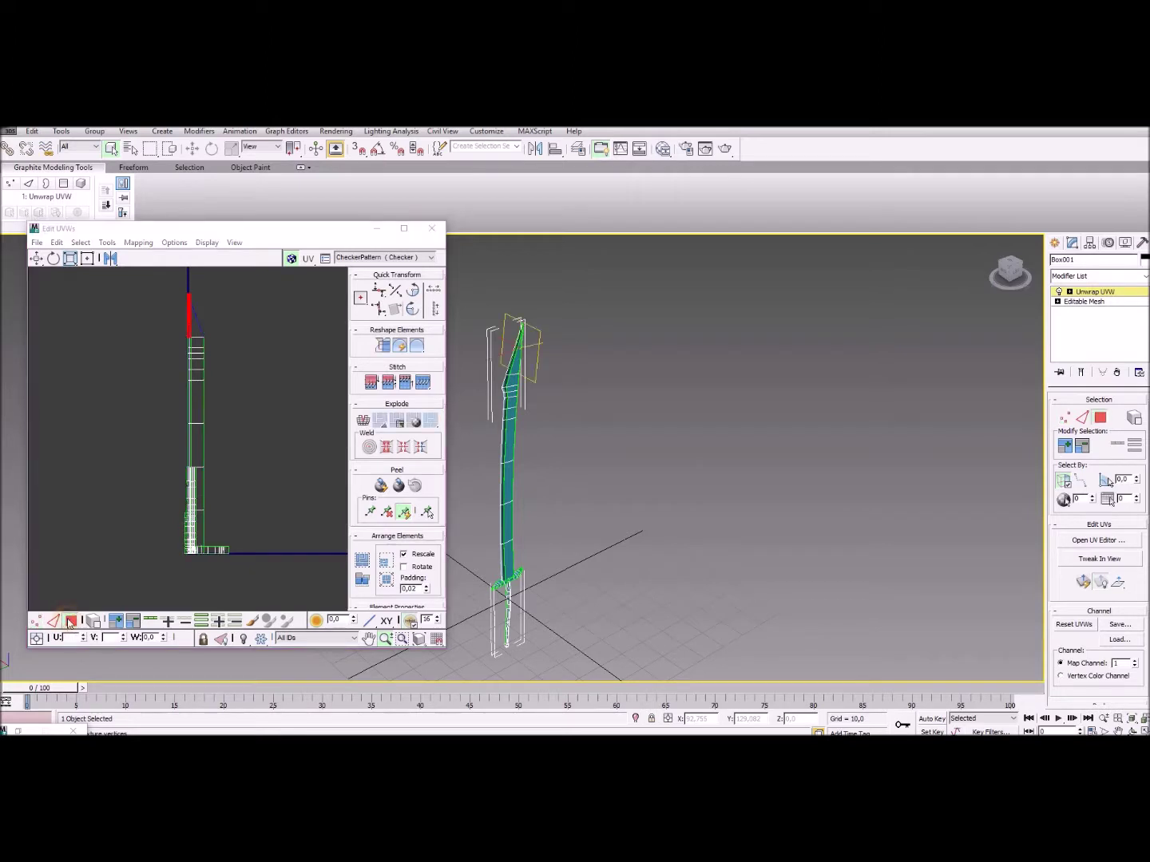
pyautogui.click(579, 408)
# Select the narrow bevel faces at the blade's tip and activate the Move tool for the UVs.
pyautogui.keyDown('alt'); pyautogui.moveTo(578, 407); pyautogui.dragTo(657, 392, button='middle'); pyautogui.keyUp('alt')
pyautogui.scroll(6, 535, 421)
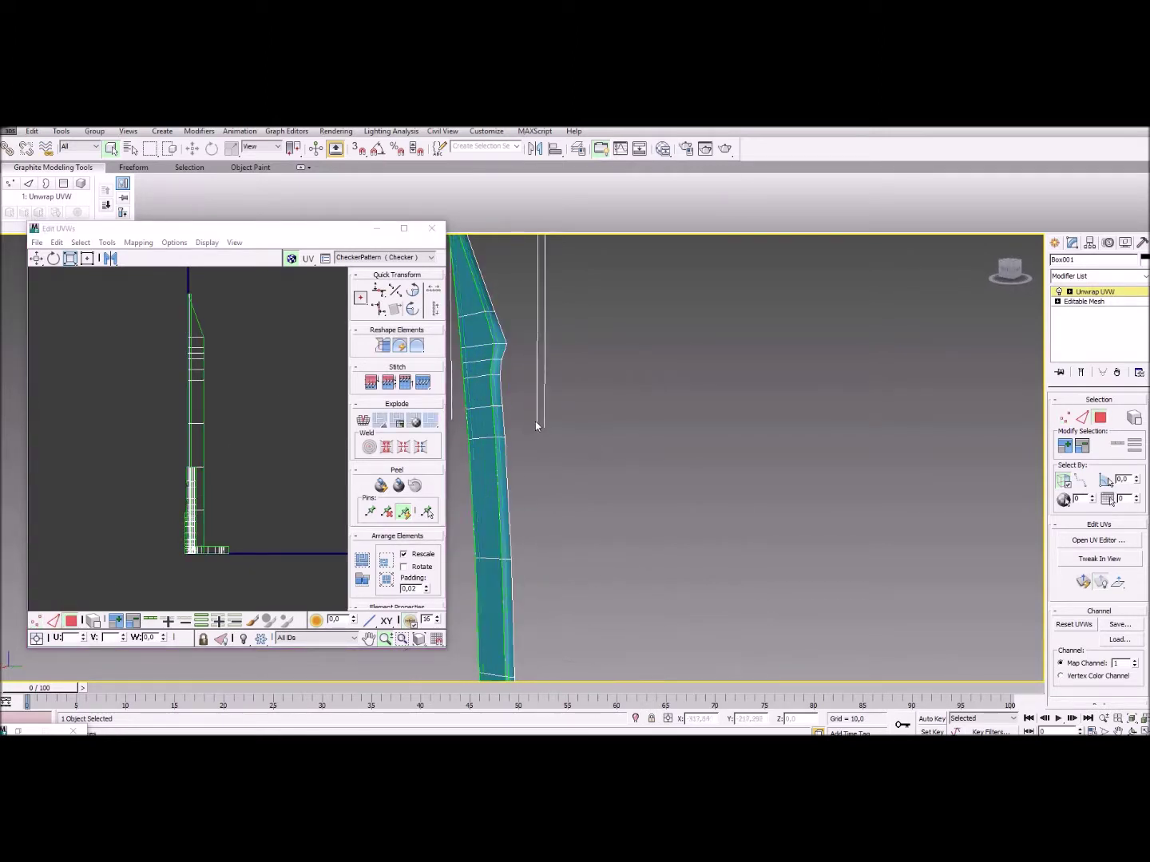
pyautogui.moveTo(470, 359); pyautogui.dragTo(544, 359, button='middle')
pyautogui.click(543, 290)
pyautogui.scroll(-3, 503, 344)
pyautogui.click(281, 391)
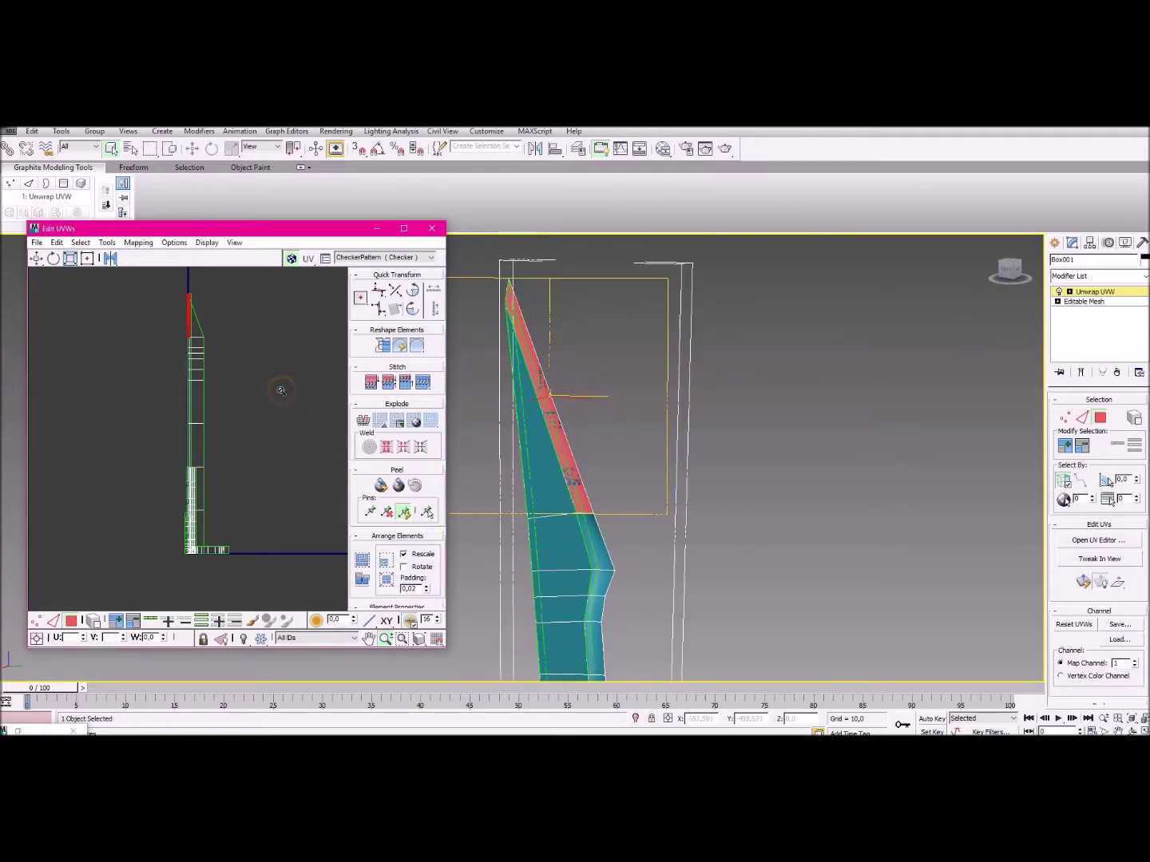
pyautogui.click(273, 380)
pyautogui.click(40, 260)
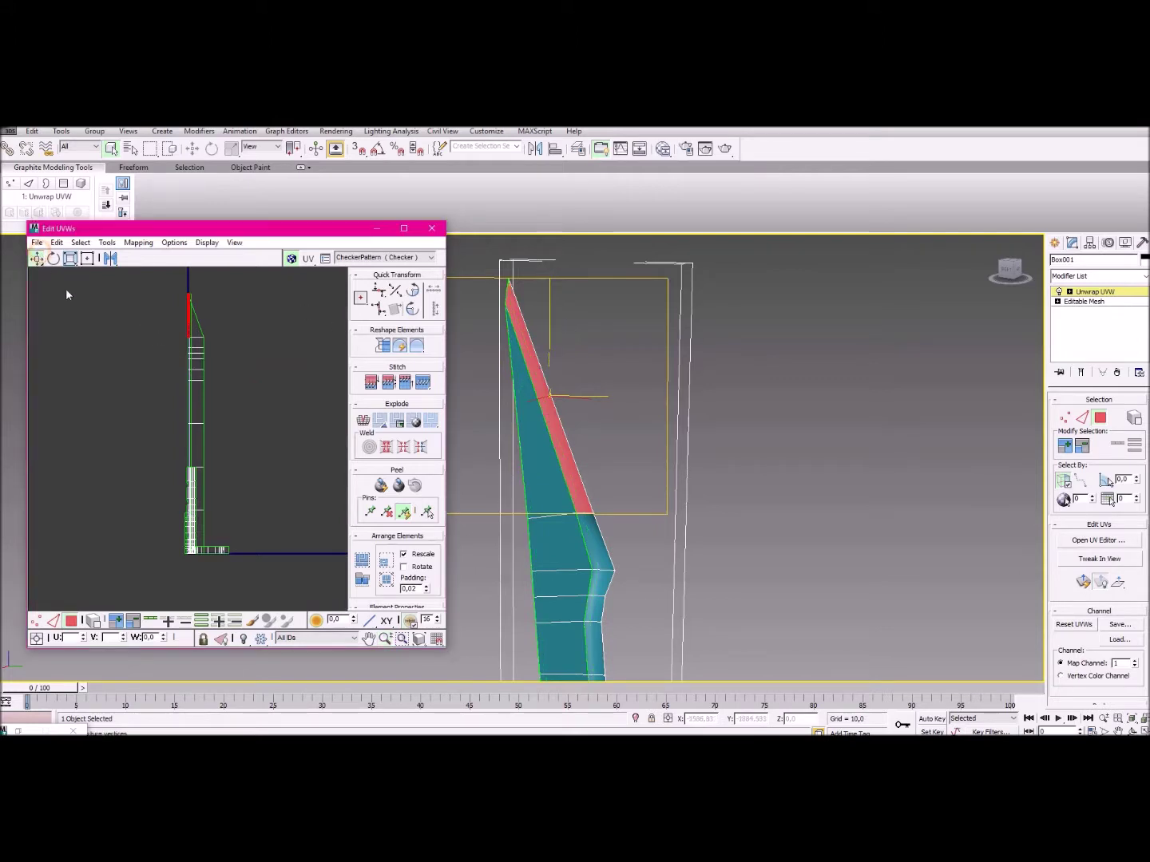
# Try picking the blade's faces directly in the UV layout and clear that selection.
pyautogui.moveTo(232, 389); pyautogui.dragTo(248, 497)
pyautogui.click(154, 424)
pyautogui.moveTo(202, 534); pyautogui.dragTo(205, 518, button='middle')
pyautogui.click(234, 447)
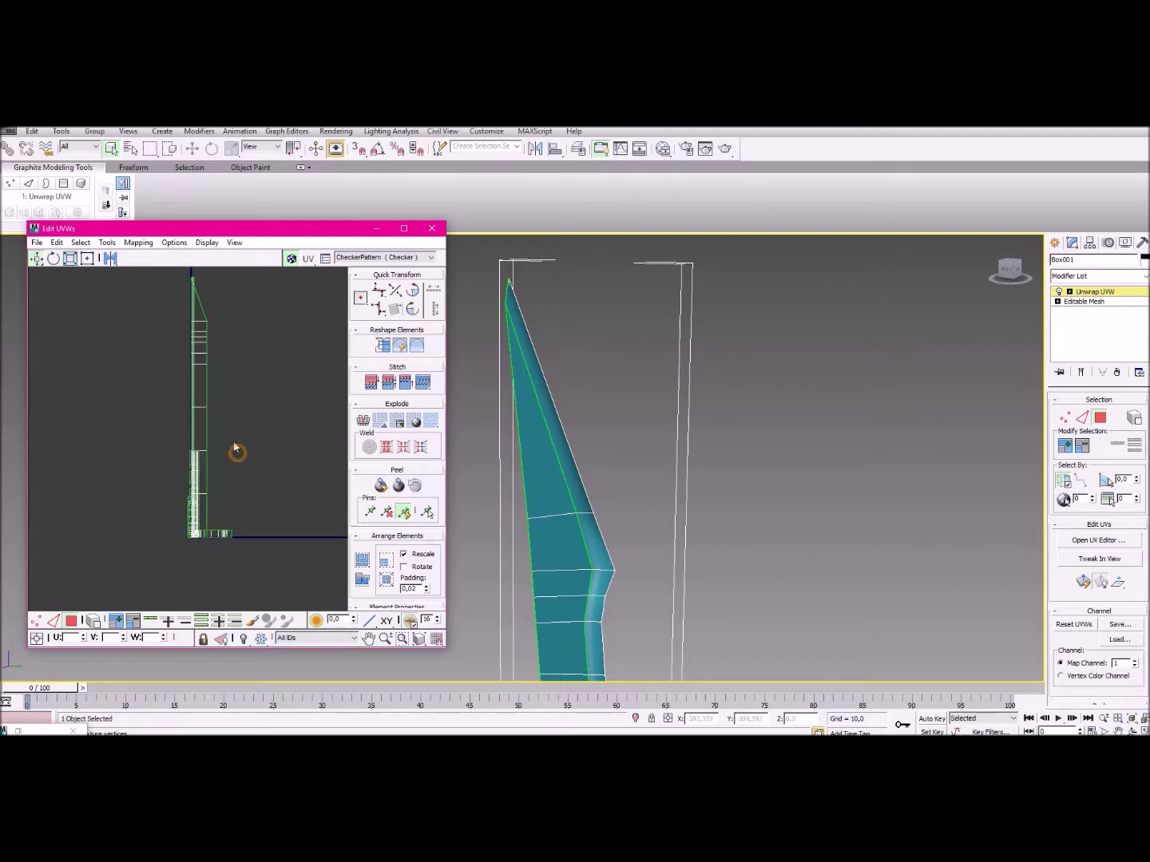
pyautogui.scroll(2, 207, 443)
pyautogui.click(180, 423)
pyautogui.keyDown('ctrl'); pyautogui.click(183, 542); pyautogui.keyUp('ctrl')
pyautogui.click(233, 543)
pyautogui.scroll(-4, 231, 519)
pyautogui.scroll(4, 231, 499)
# Select the faces on one side of the blade from the tip past the notch on the 3D model.
pyautogui.keyDown('alt'); pyautogui.moveTo(554, 531); pyautogui.dragTo(616, 512, button='middle'); pyautogui.keyUp('alt')
pyautogui.click(610, 487)
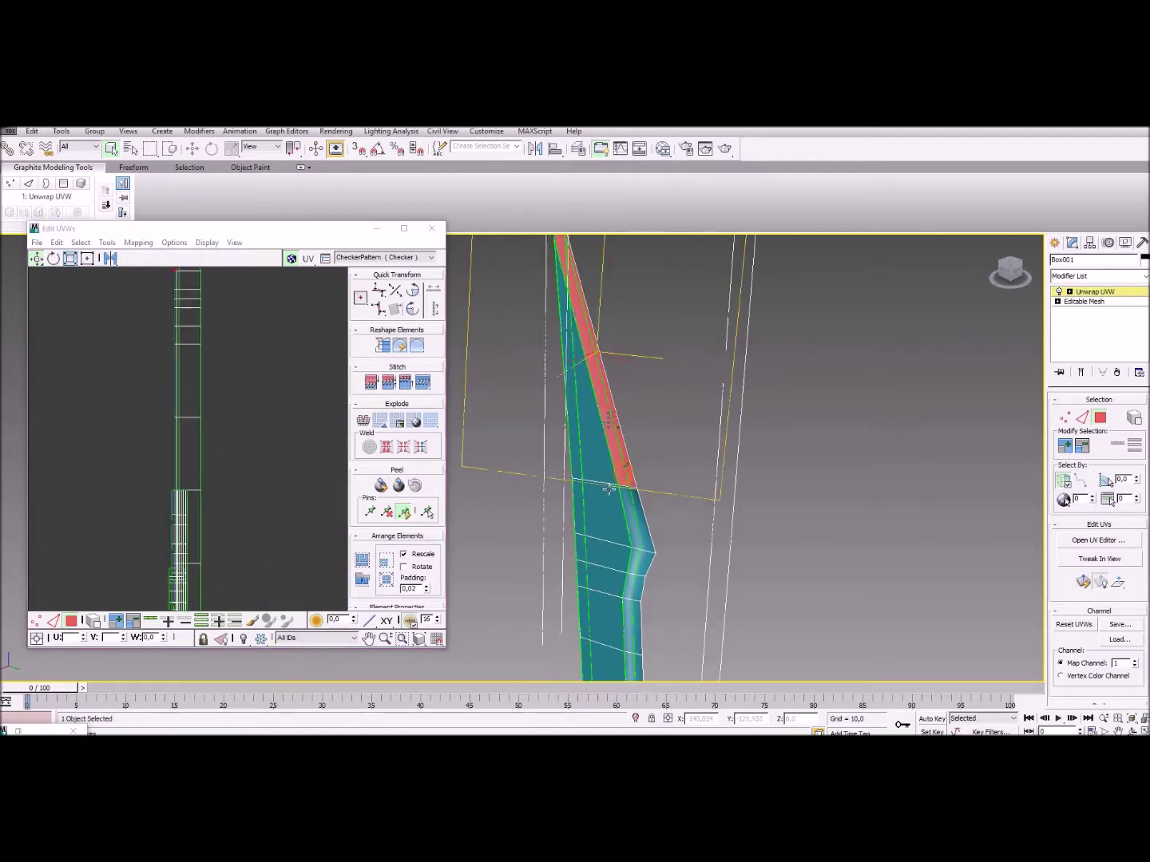
pyautogui.keyDown('ctrl'); pyautogui.click(609, 483); pyautogui.keyUp('ctrl')
pyautogui.keyDown('ctrl'); pyautogui.click(611, 543); pyautogui.keyUp('ctrl')
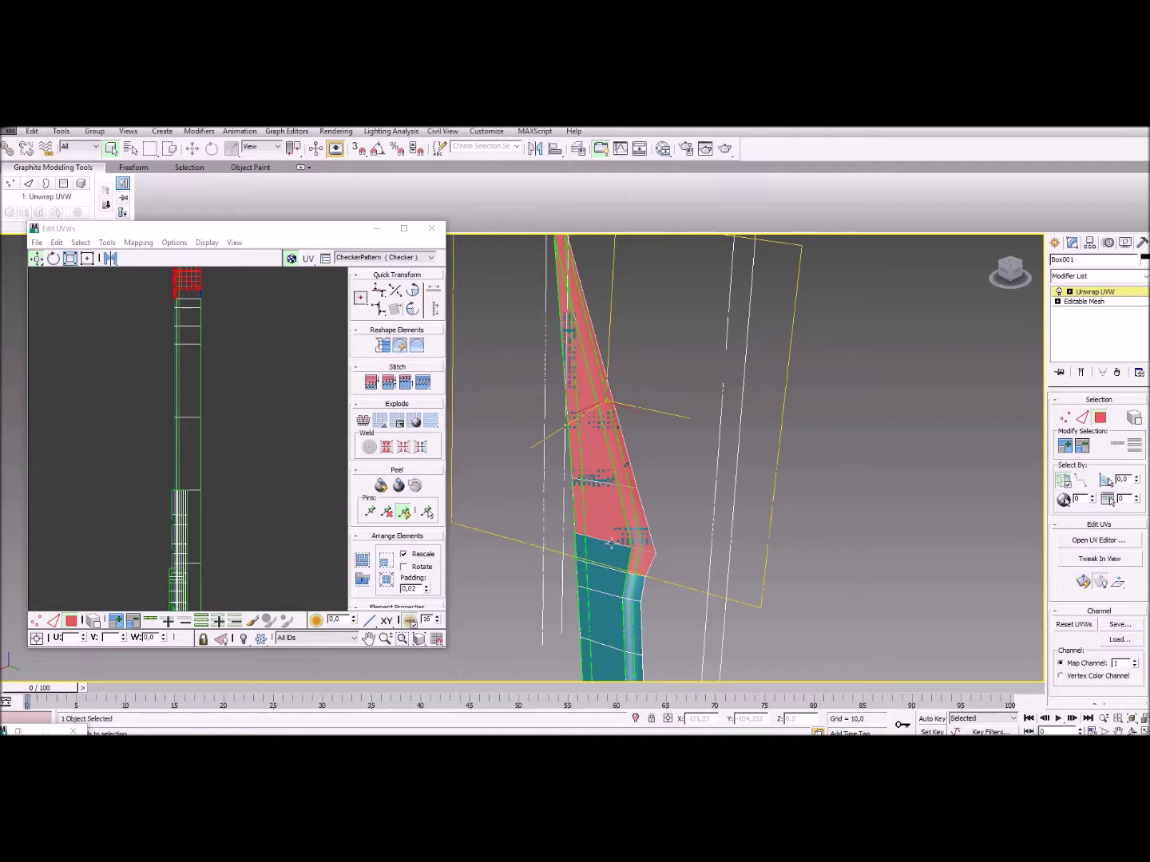
pyautogui.keyDown('ctrl'); pyautogui.click(612, 558); pyautogui.keyUp('ctrl')
pyautogui.keyDown('ctrl'); pyautogui.click(614, 580); pyautogui.keyUp('ctrl')
pyautogui.keyDown('ctrl'); pyautogui.click(621, 644); pyautogui.keyUp('ctrl')
# Extend the selection along the same side of the blade down to the guard.
pyautogui.keyDown('alt'); pyautogui.moveTo(621, 643); pyautogui.dragTo(614, 476, button='middle'); pyautogui.keyUp('alt')
pyautogui.keyDown('ctrl'); pyautogui.click(609, 569); pyautogui.keyUp('ctrl')
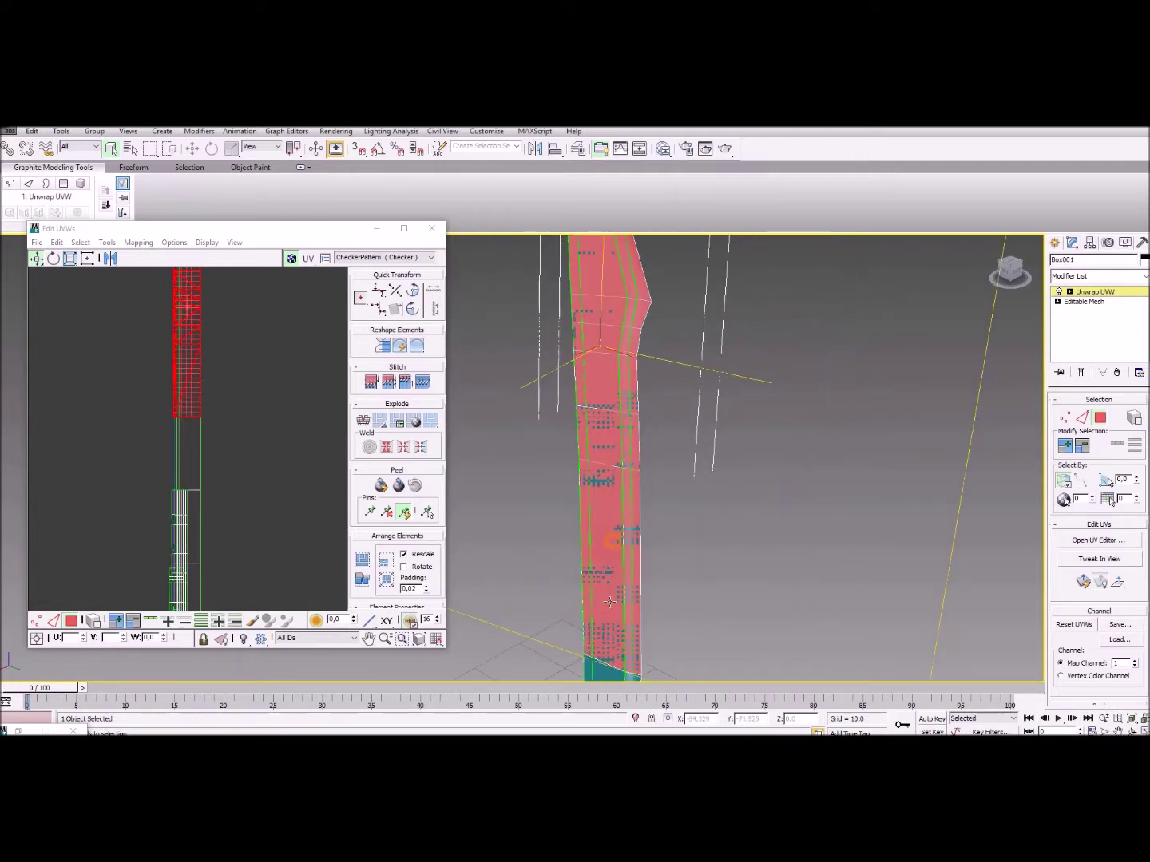
pyautogui.keyDown('alt'); pyautogui.moveTo(609, 570); pyautogui.dragTo(623, 384, button='middle'); pyautogui.keyUp('alt')
pyautogui.keyDown('ctrl'); pyautogui.click(628, 511); pyautogui.keyUp('ctrl')
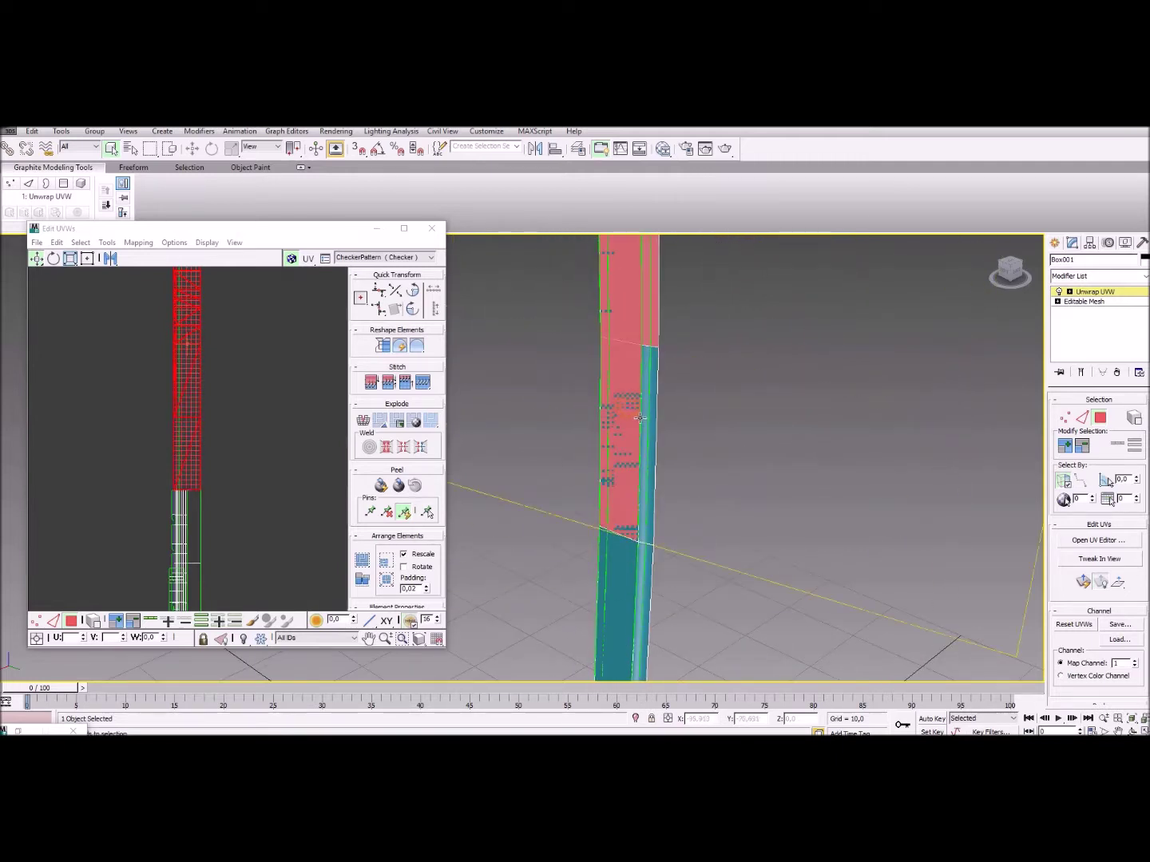
pyautogui.keyDown('ctrl'); pyautogui.click(632, 557); pyautogui.keyUp('ctrl')
pyautogui.moveTo(628, 647); pyautogui.dragTo(628, 360, button='middle')
pyautogui.keyDown('ctrl'); pyautogui.click(628, 417); pyautogui.keyUp('ctrl')
pyautogui.keyDown('ctrl'); pyautogui.click(641, 418); pyautogui.keyUp('ctrl')
# Add the lower blade faces on the opposite side of the sword to the selection.
pyautogui.keyDown('alt'); pyautogui.moveTo(700, 519); pyautogui.dragTo(553, 424, button='middle'); pyautogui.keyUp('alt')
pyautogui.keyDown('ctrl'); pyautogui.click(555, 406); pyautogui.keyUp('ctrl')
pyautogui.keyDown('ctrl'); pyautogui.click(567, 409); pyautogui.keyUp('ctrl')
pyautogui.keyDown('ctrl'); pyautogui.click(569, 369); pyautogui.keyUp('ctrl')
pyautogui.keyDown('ctrl'); pyautogui.click(557, 351); pyautogui.keyUp('ctrl')
pyautogui.moveTo(556, 352)
pyautogui.keyDown('alt'); pyautogui.mouseDown(button='middle')
pyautogui.moveTo(586, 422)
pyautogui.moveTo(571, 503)
pyautogui.mouseUp(button='middle'); pyautogui.keyUp('alt')
pyautogui.keyDown('alt'); pyautogui.moveTo(620, 378); pyautogui.dragTo(569, 445, button='middle'); pyautogui.keyUp('alt')
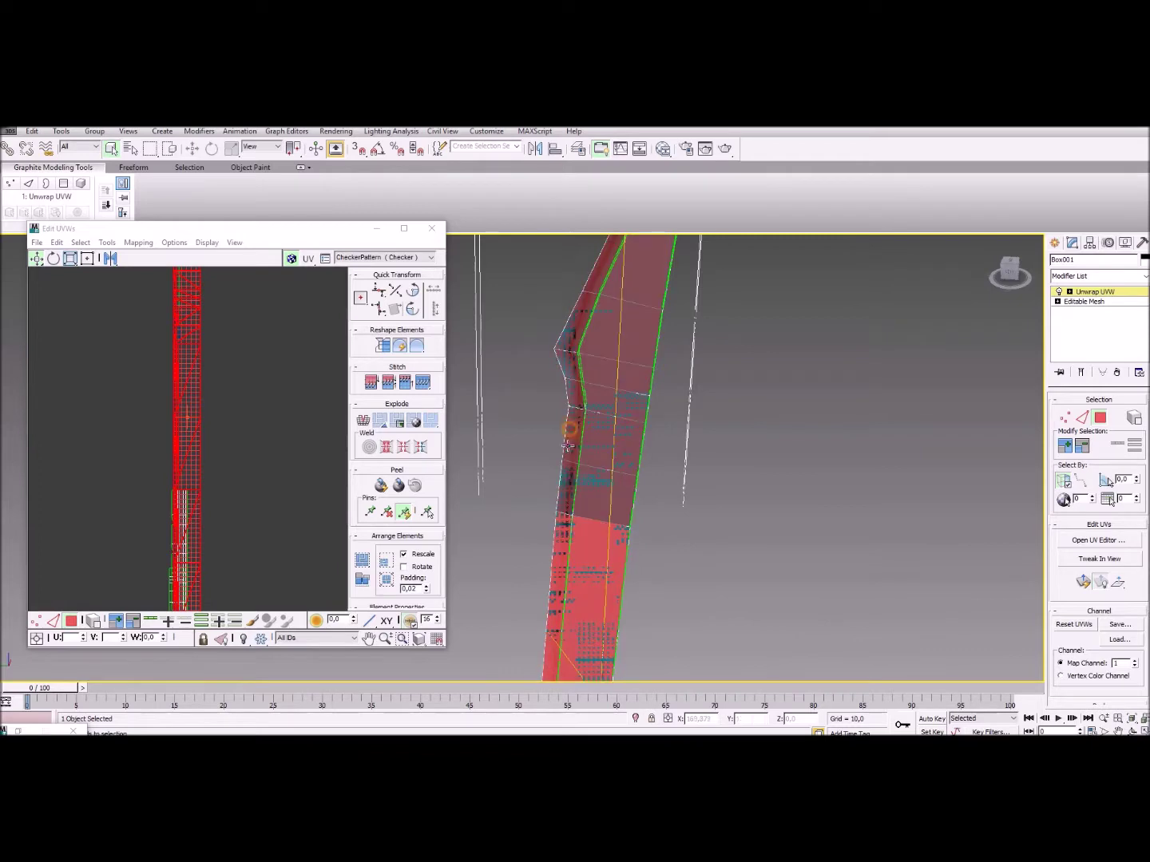
# Add the remaining upper faces on the opposite side of the blade, including the notch and tip.
pyautogui.keyDown('ctrl'); pyautogui.click(564, 480); pyautogui.keyUp('ctrl')
pyautogui.keyDown('ctrl'); pyautogui.click(591, 489); pyautogui.keyUp('ctrl')
pyautogui.keyDown('ctrl'); pyautogui.click(606, 447); pyautogui.keyUp('ctrl')
pyautogui.keyDown('ctrl'); pyautogui.click(613, 407); pyautogui.keyUp('ctrl')
pyautogui.keyDown('ctrl'); pyautogui.click(581, 387); pyautogui.keyUp('ctrl')
pyautogui.keyDown('ctrl'); pyautogui.click(575, 368); pyautogui.keyUp('ctrl')
pyautogui.keyDown('ctrl'); pyautogui.click(597, 369); pyautogui.keyUp('ctrl')
pyautogui.keyDown('ctrl'); pyautogui.click(597, 341); pyautogui.keyUp('ctrl')
pyautogui.keyDown('ctrl'); pyautogui.click(586, 326); pyautogui.keyUp('ctrl')
pyautogui.keyDown('alt'); pyautogui.moveTo(593, 287); pyautogui.dragTo(652, 399, button='middle'); pyautogui.keyUp('alt')
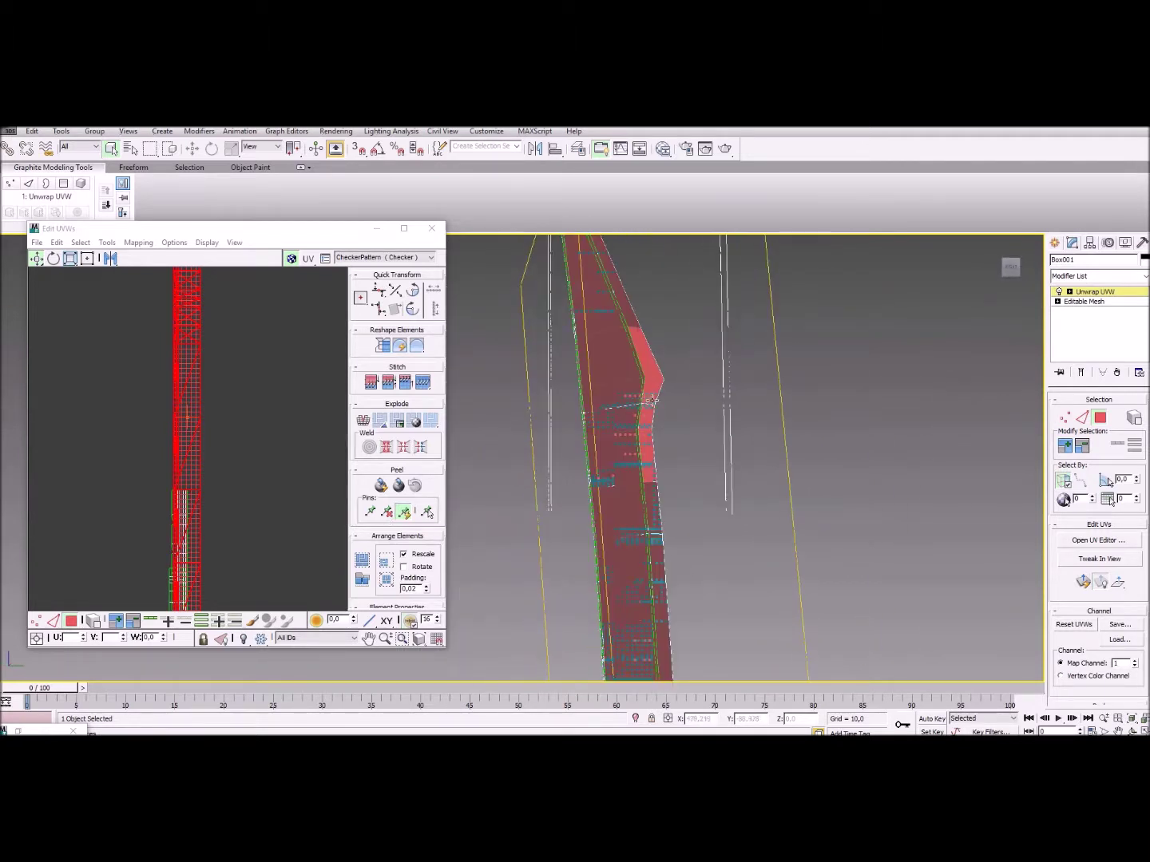
# Apply a planar projection to the selected blade faces and align it to the X axis.
pyautogui.scroll(-2, 1143, 508)
pyautogui.scroll(-2, 1142, 509)
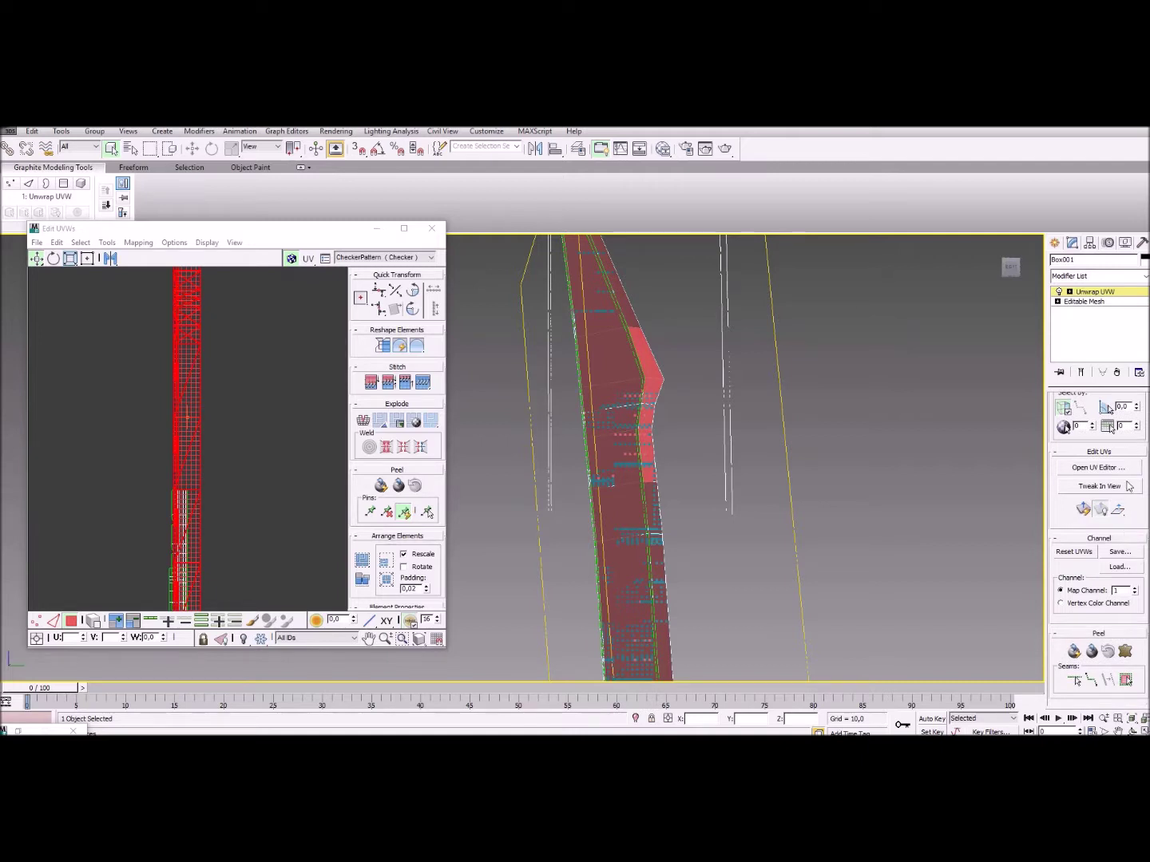
pyautogui.scroll(-9, 1128, 486)
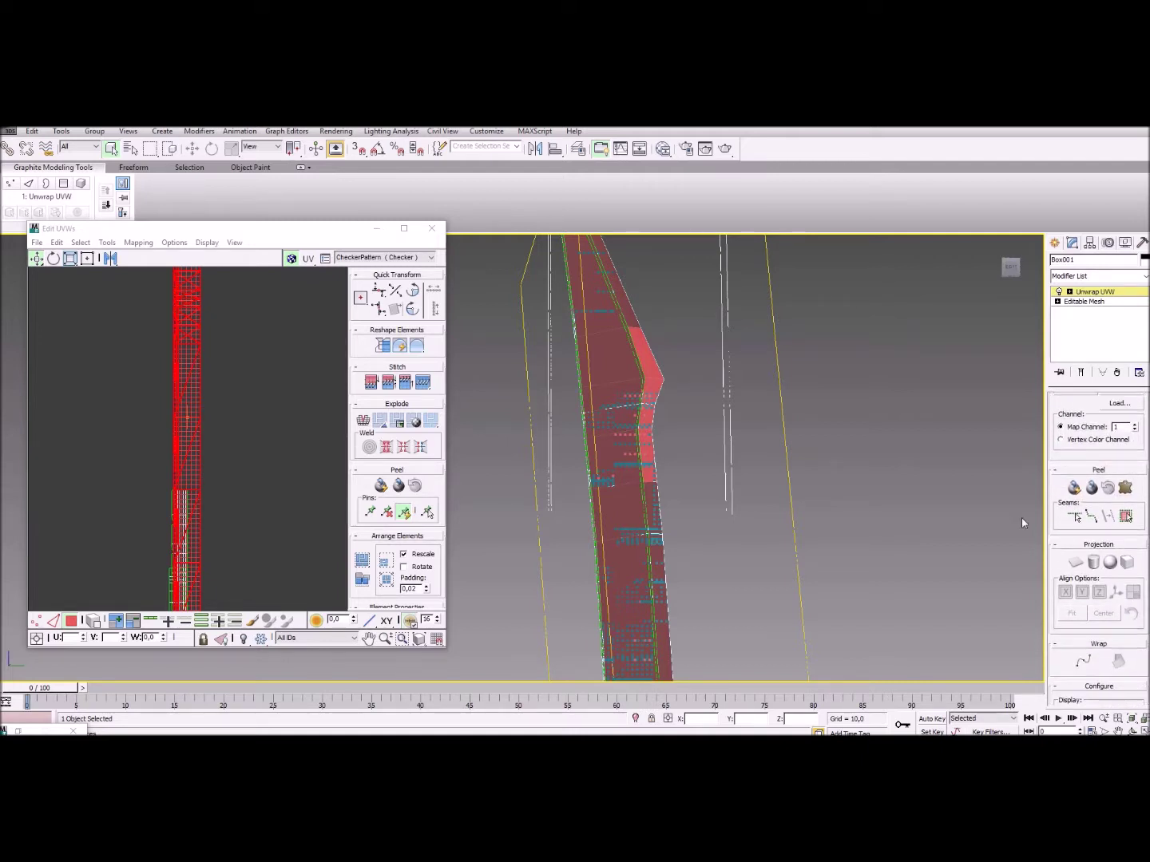
pyautogui.scroll(-4, 234, 503)
pyautogui.moveTo(860, 574); pyautogui.dragTo(863, 542, button='middle')
pyautogui.scroll(-6, 863, 540)
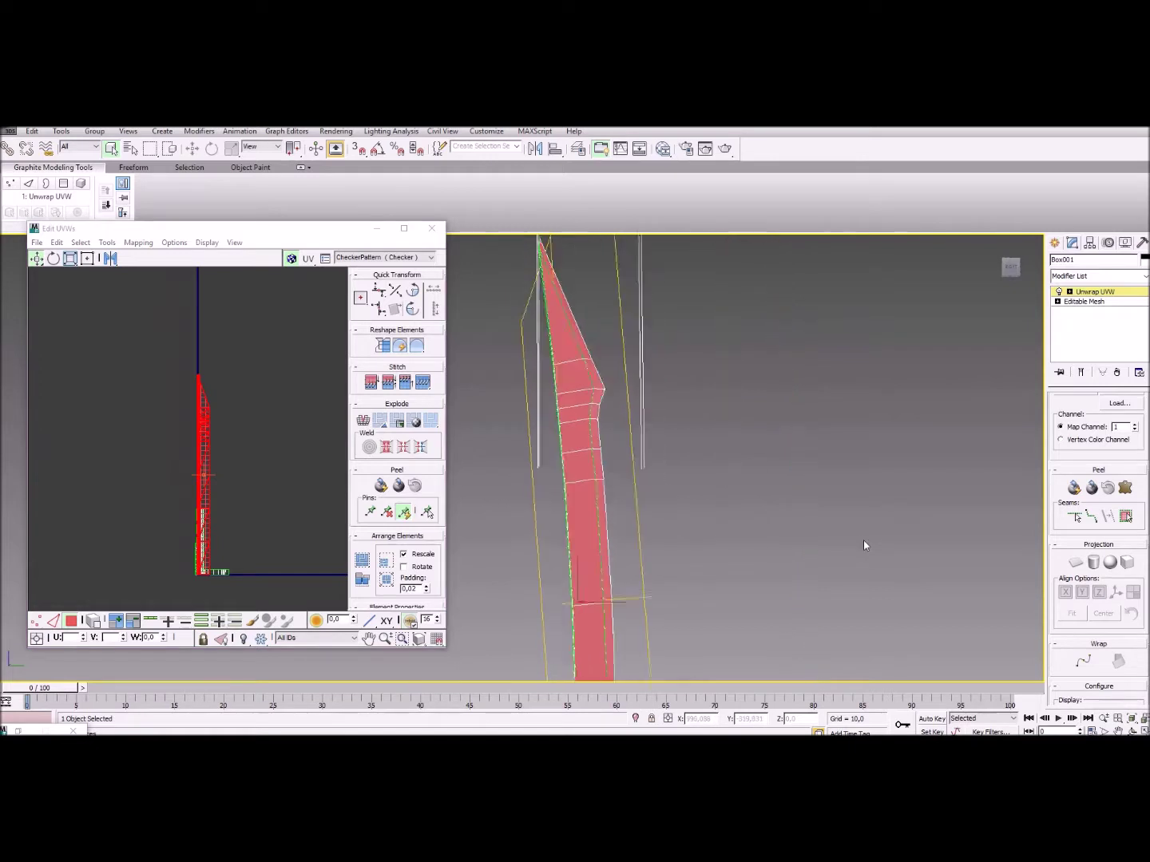
pyautogui.moveTo(681, 559)
pyautogui.mouseDown(button='middle')
pyautogui.moveTo(709, 533)
pyautogui.moveTo(789, 559)
pyautogui.moveTo(1144, 587)
pyautogui.mouseUp(button='middle')
pyautogui.scroll(4, 961, 586)
pyautogui.scroll(-3, 801, 561)
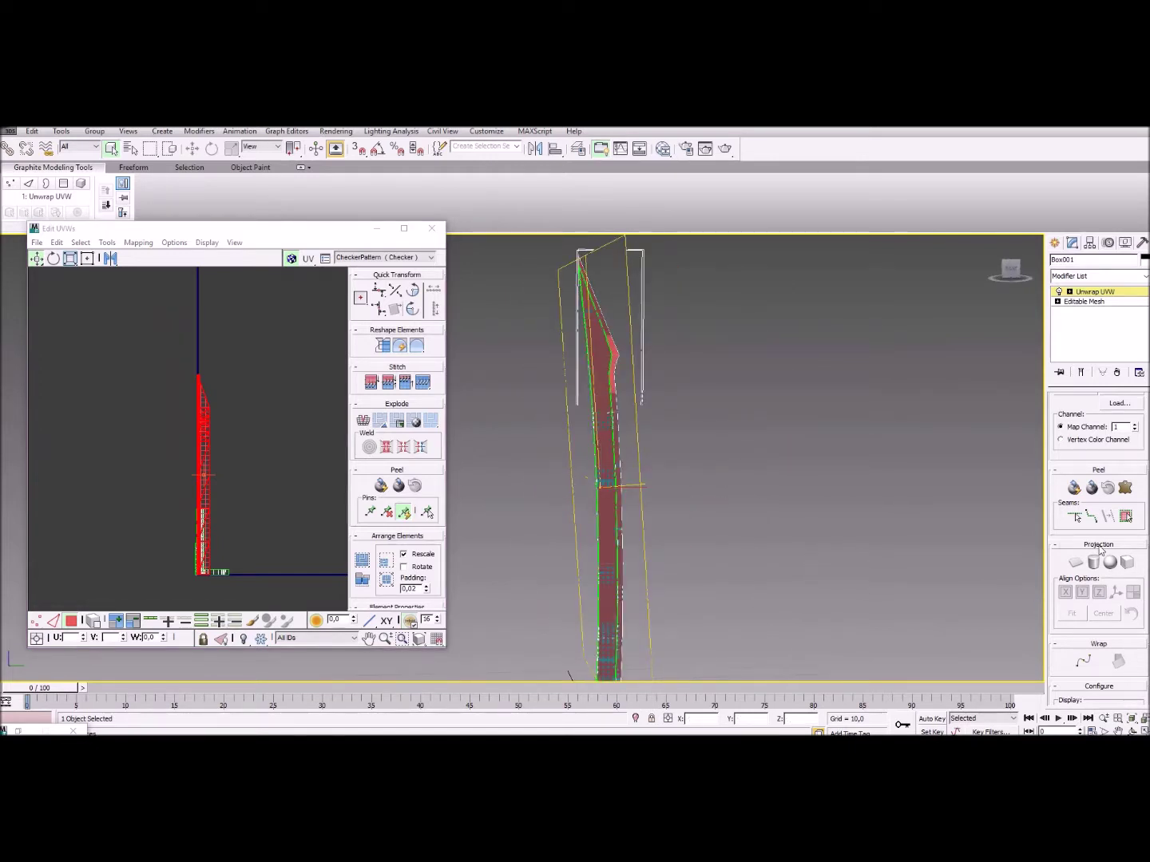
pyautogui.click(1077, 563)
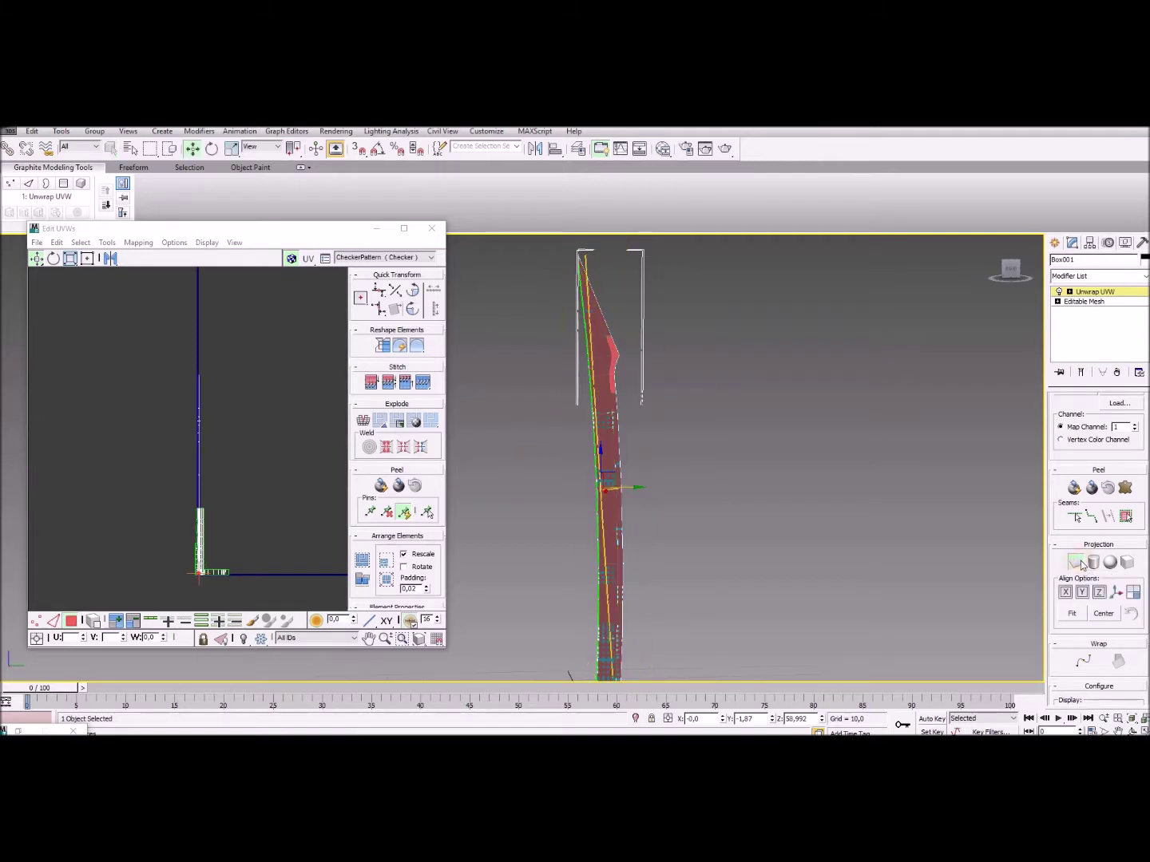
pyautogui.click(1067, 592)
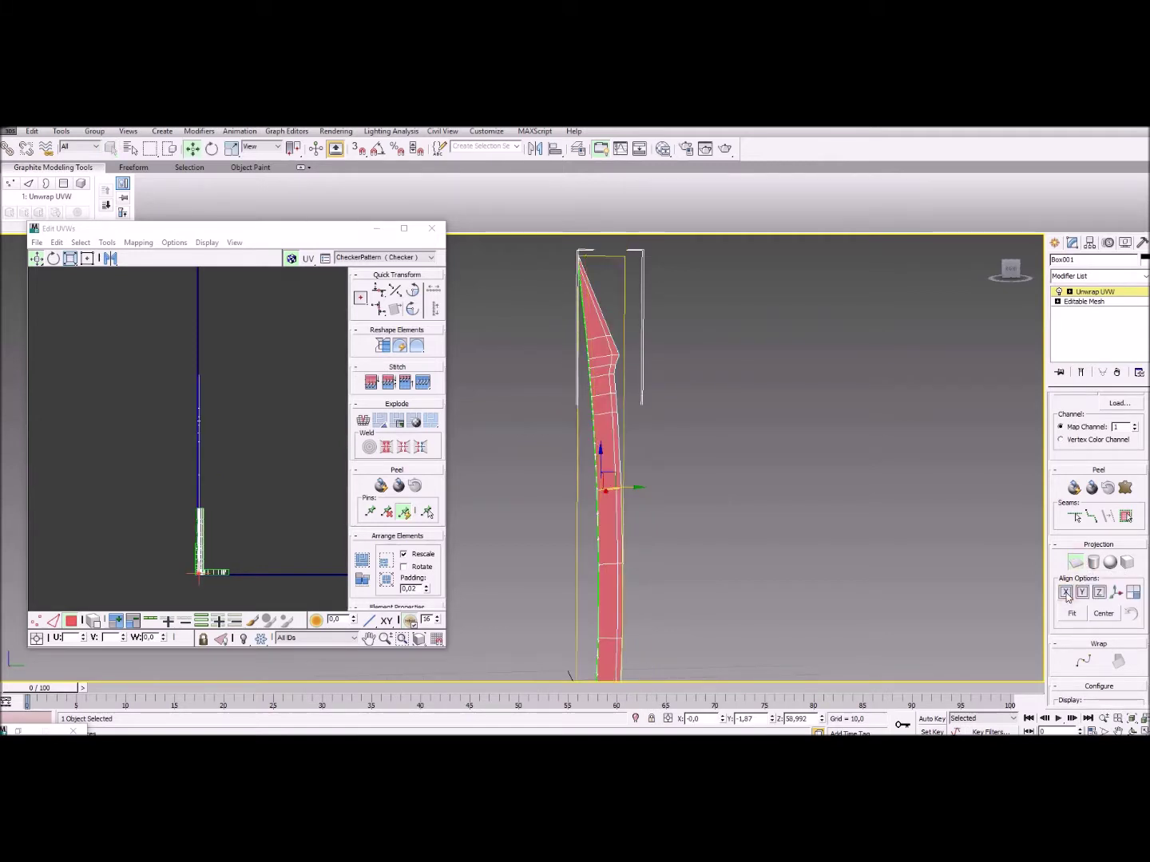
# Examine the blade's projected UVs inside the checkered square and the modifier's projection and display options.
pyautogui.keyDown('alt'); pyautogui.moveTo(624, 416); pyautogui.dragTo(599, 475, button='middle'); pyautogui.keyUp('alt')
pyautogui.moveTo(231, 532); pyautogui.dragTo(249, 457, button='middle')
pyautogui.scroll(3, 250, 457)
pyautogui.scroll(6, 230, 467)
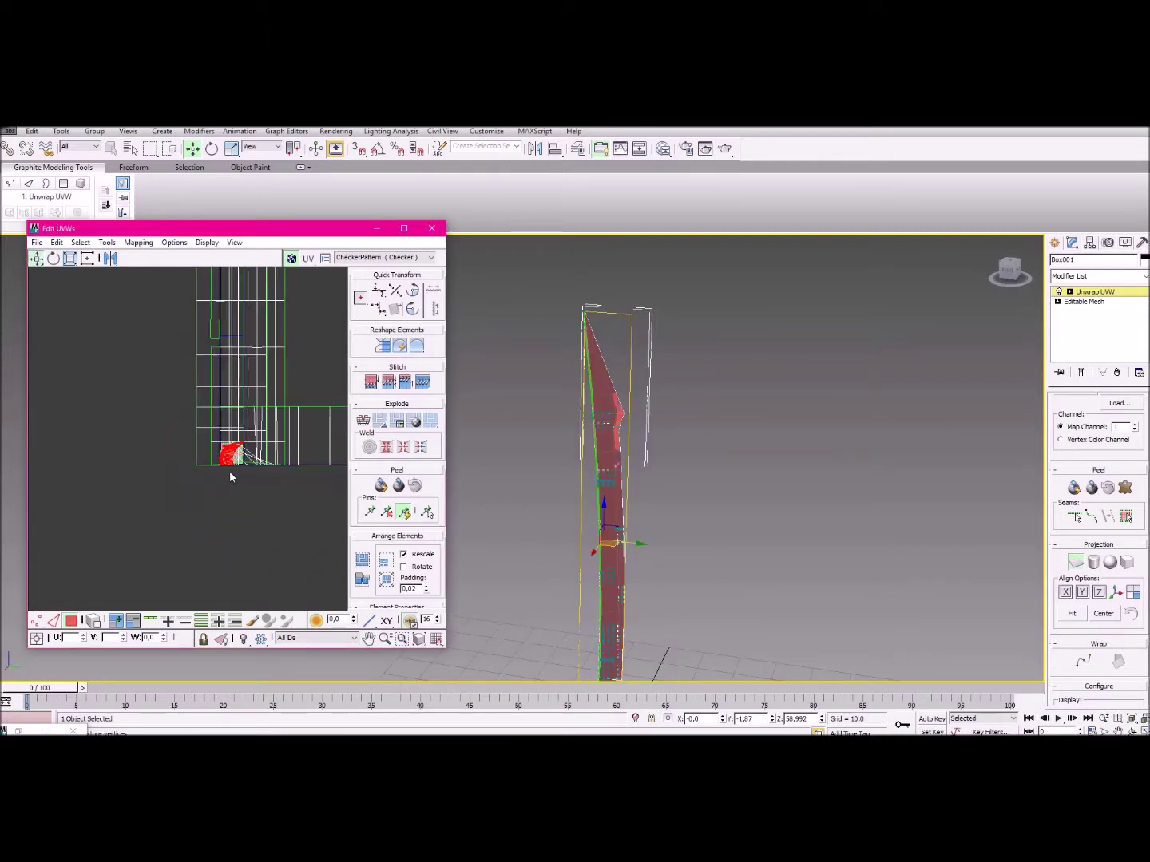
pyautogui.scroll(4, 238, 469)
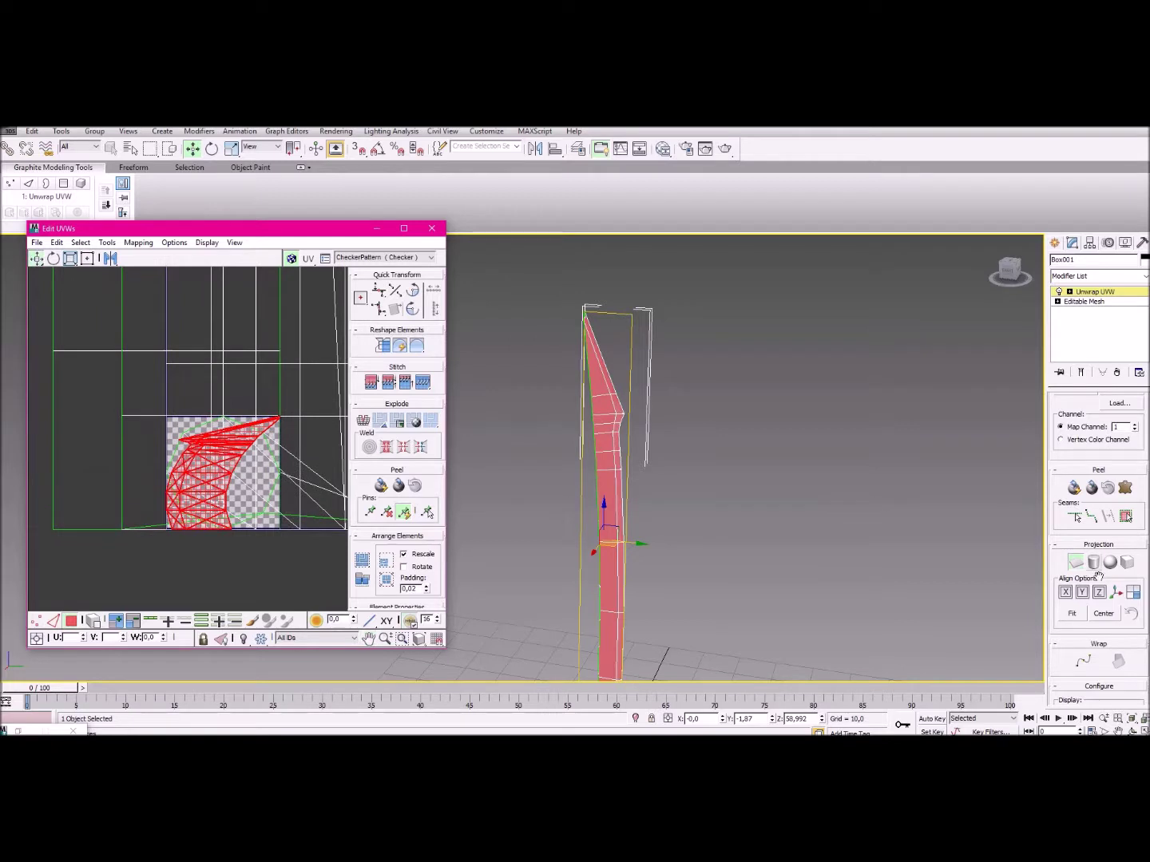
pyautogui.scroll(-1, 1106, 587)
pyautogui.scroll(-4, 1106, 587)
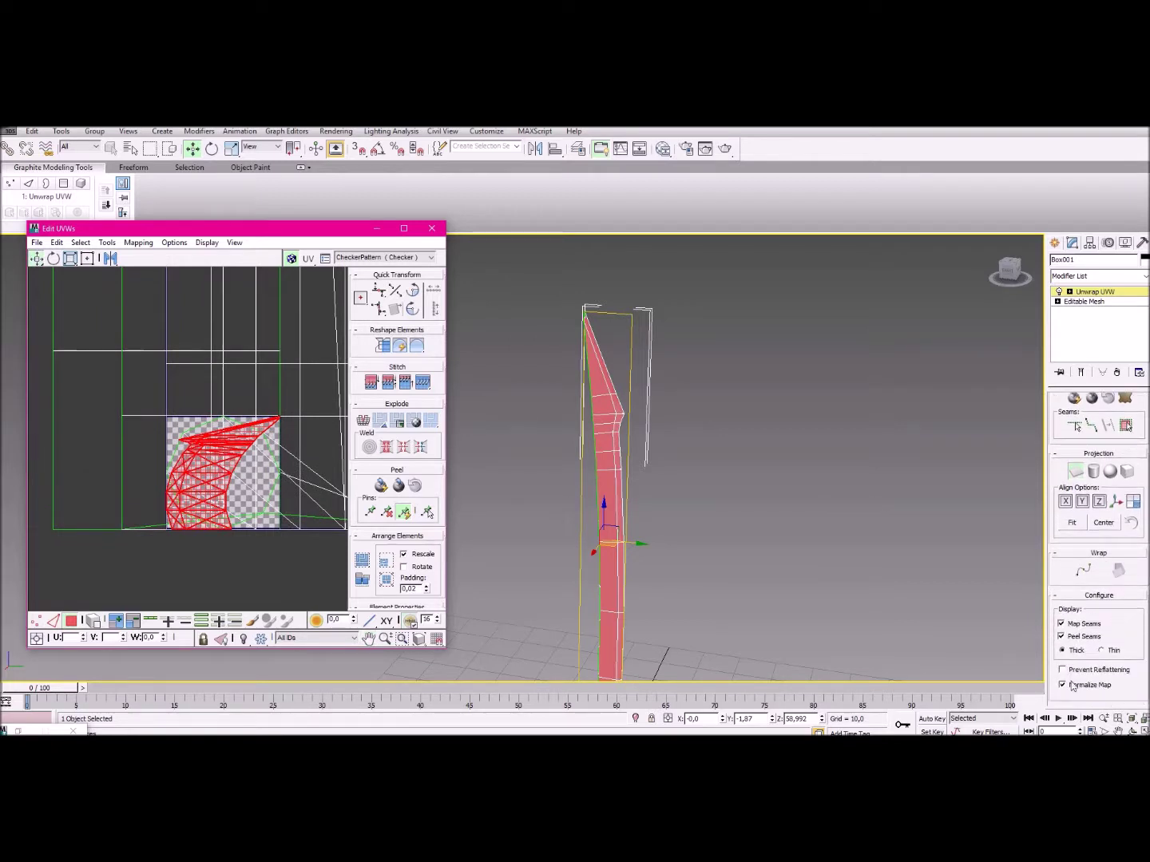
pyautogui.scroll(5, 1113, 612)
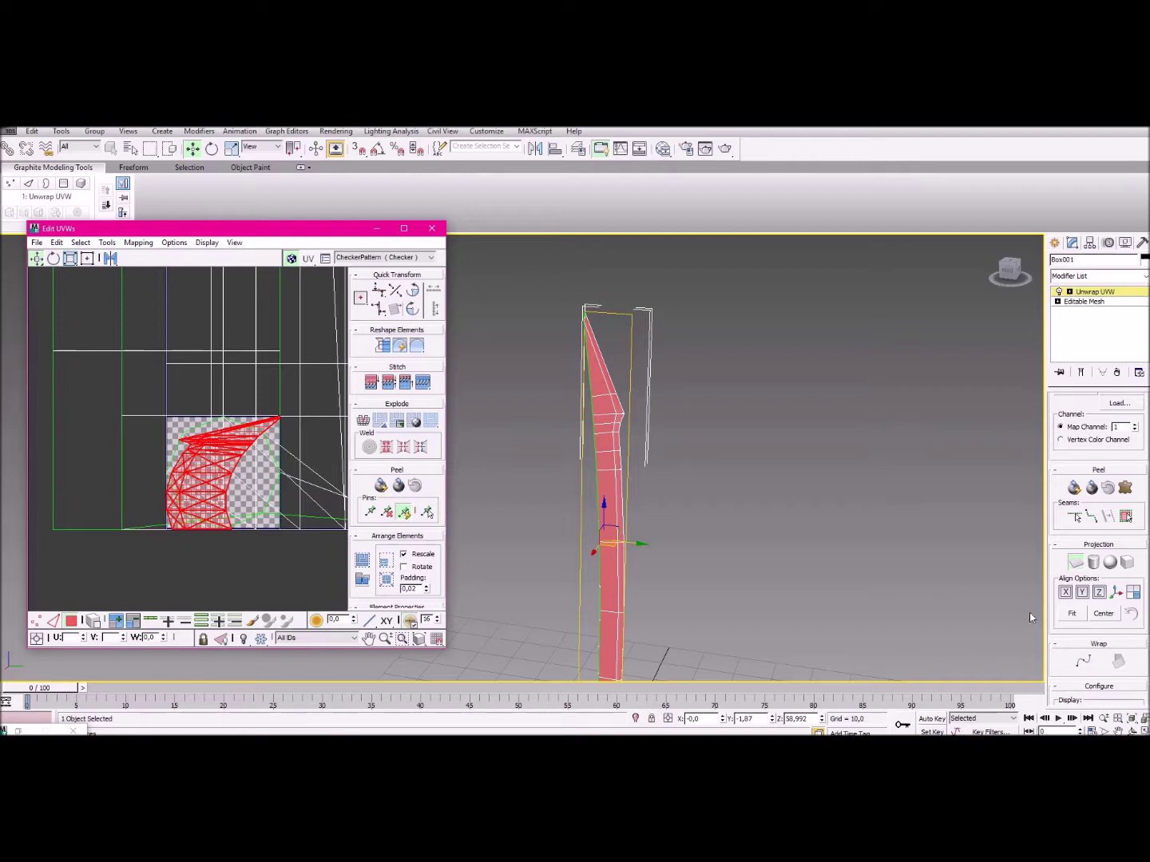
pyautogui.scroll(3, 233, 493)
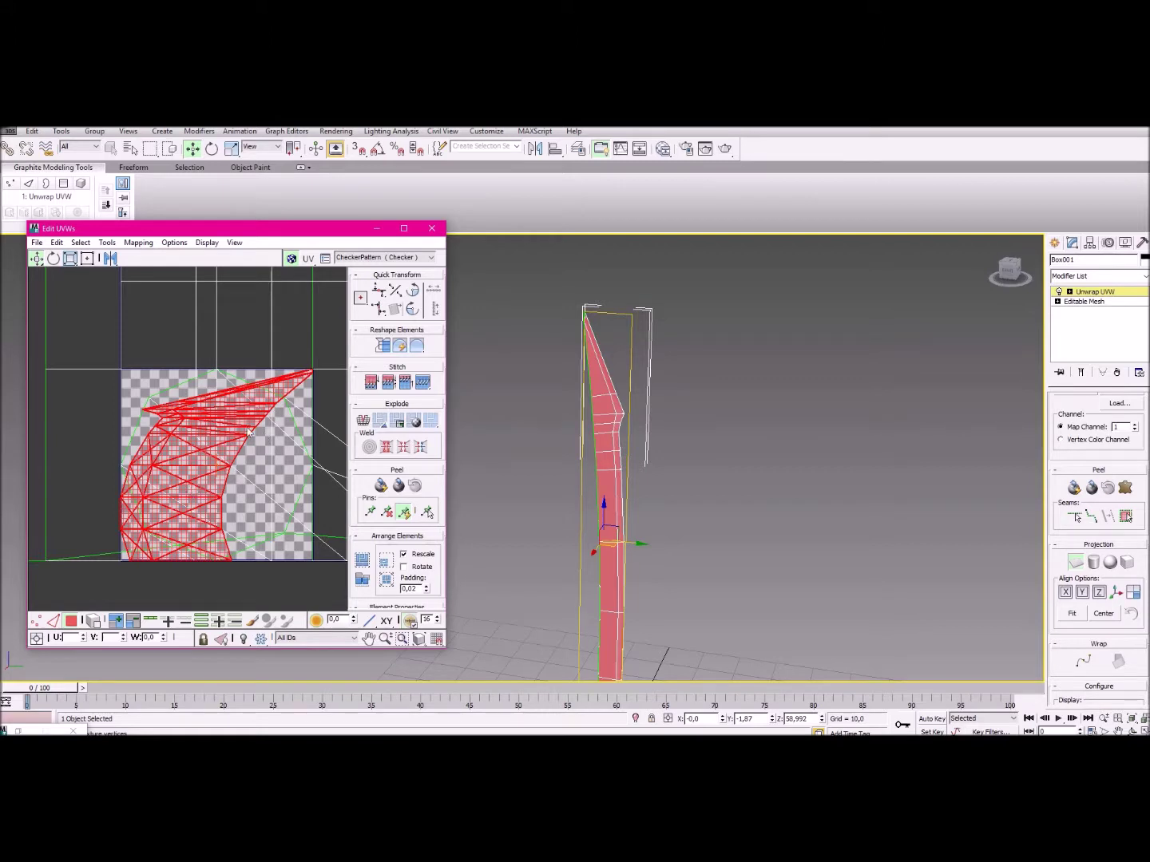
# Finish the planar projection and scale the blade UVs horizontally into a narrow strip with the blade's proportions.
pyautogui.click(1075, 564)
pyautogui.click(1074, 564)
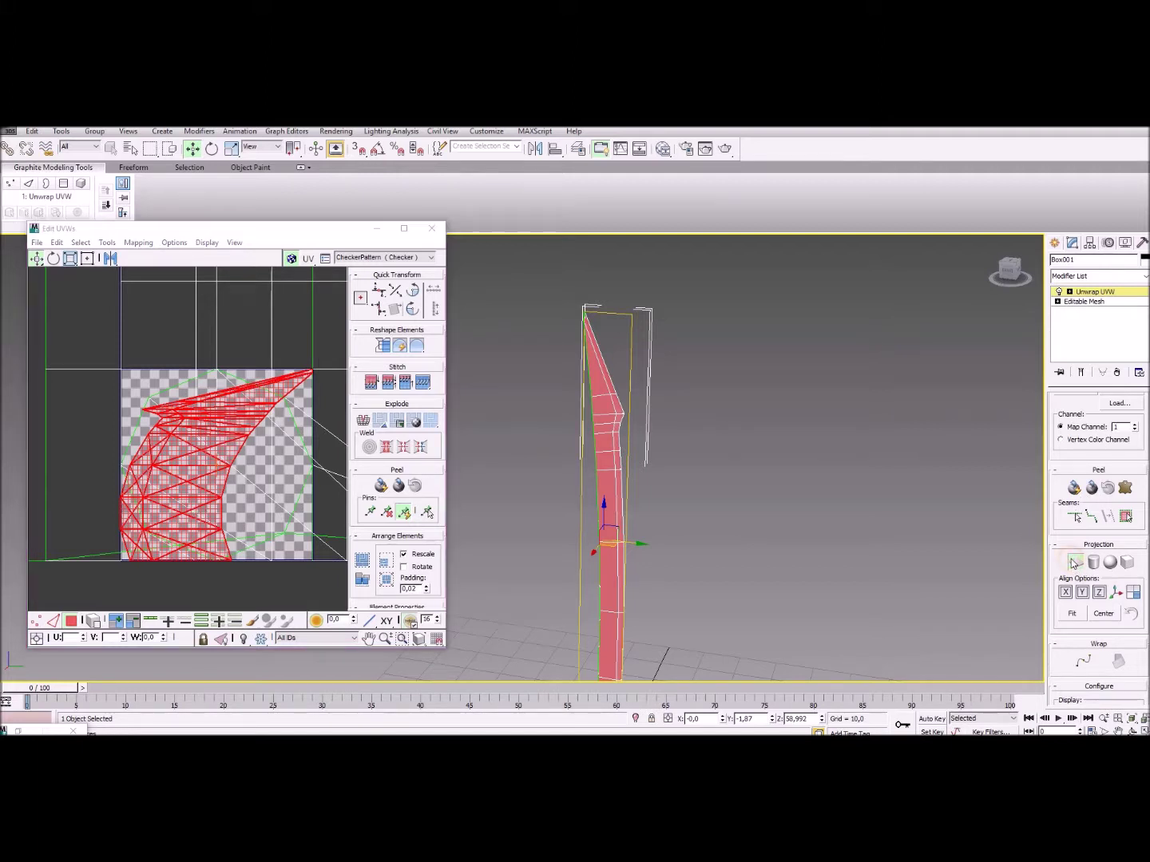
pyautogui.click(135, 310)
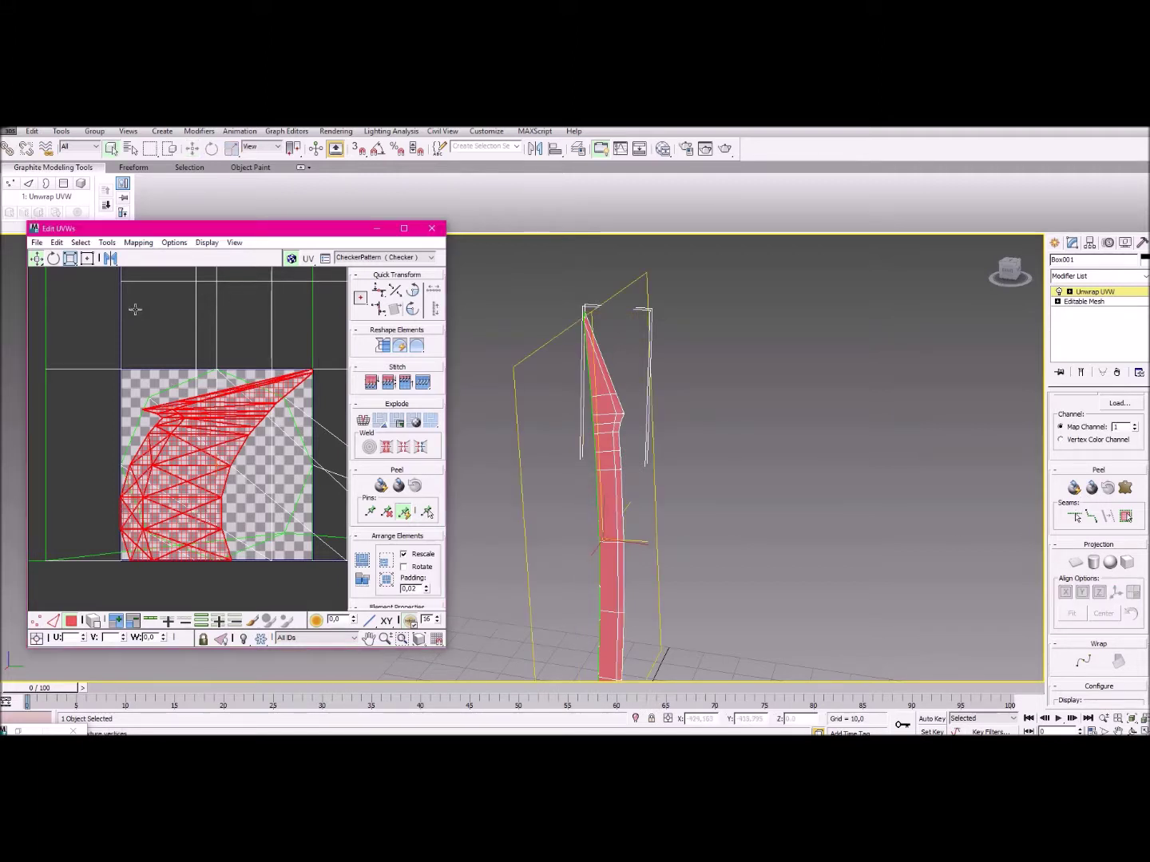
pyautogui.click(70, 259)
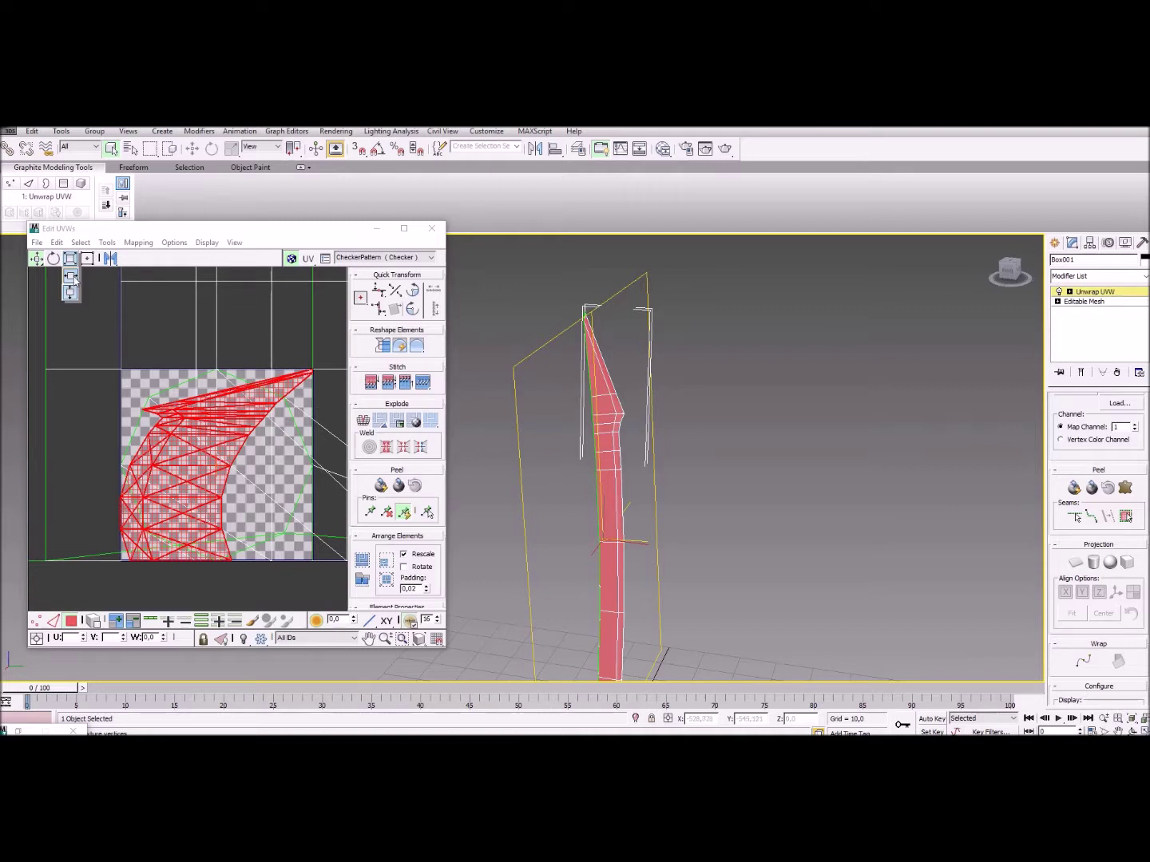
pyautogui.click(69, 277)
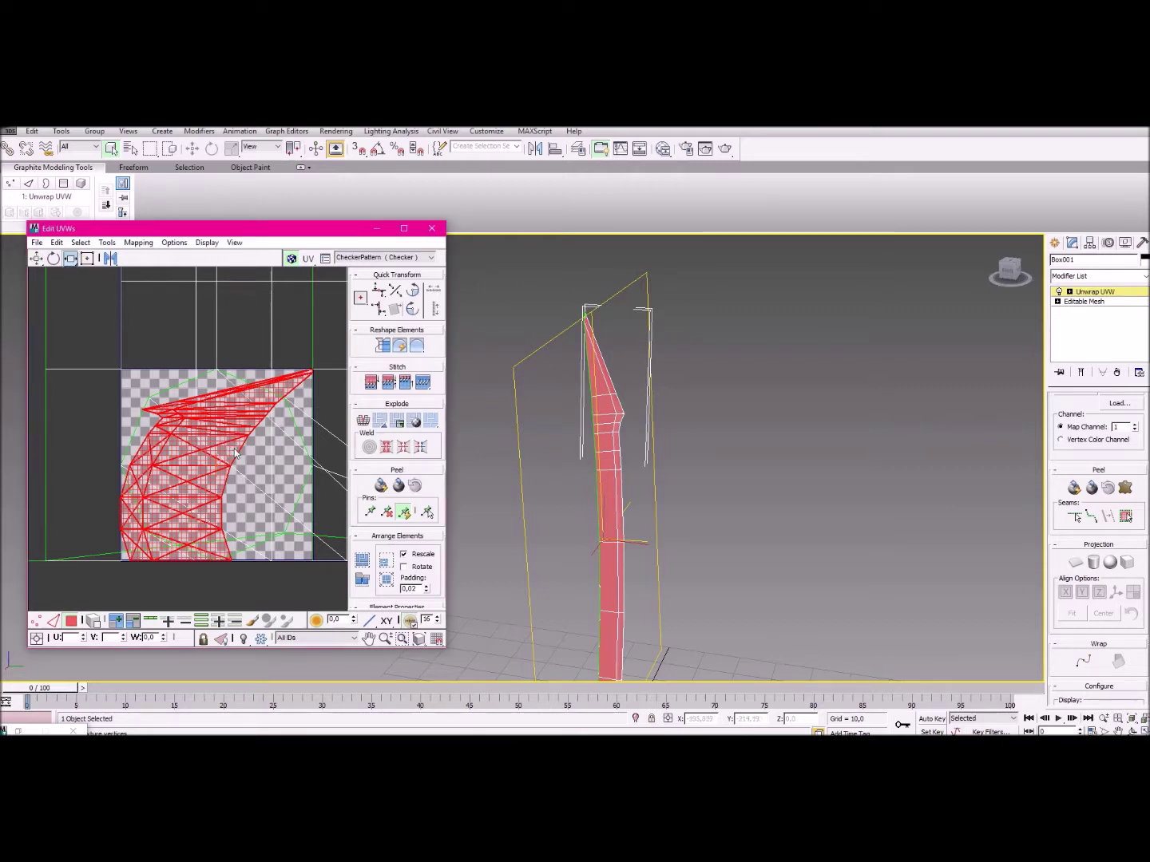
pyautogui.scroll(-3, 217, 463)
pyautogui.moveTo(217, 464); pyautogui.dragTo(188, 454)
pyautogui.scroll(6, 239, 457)
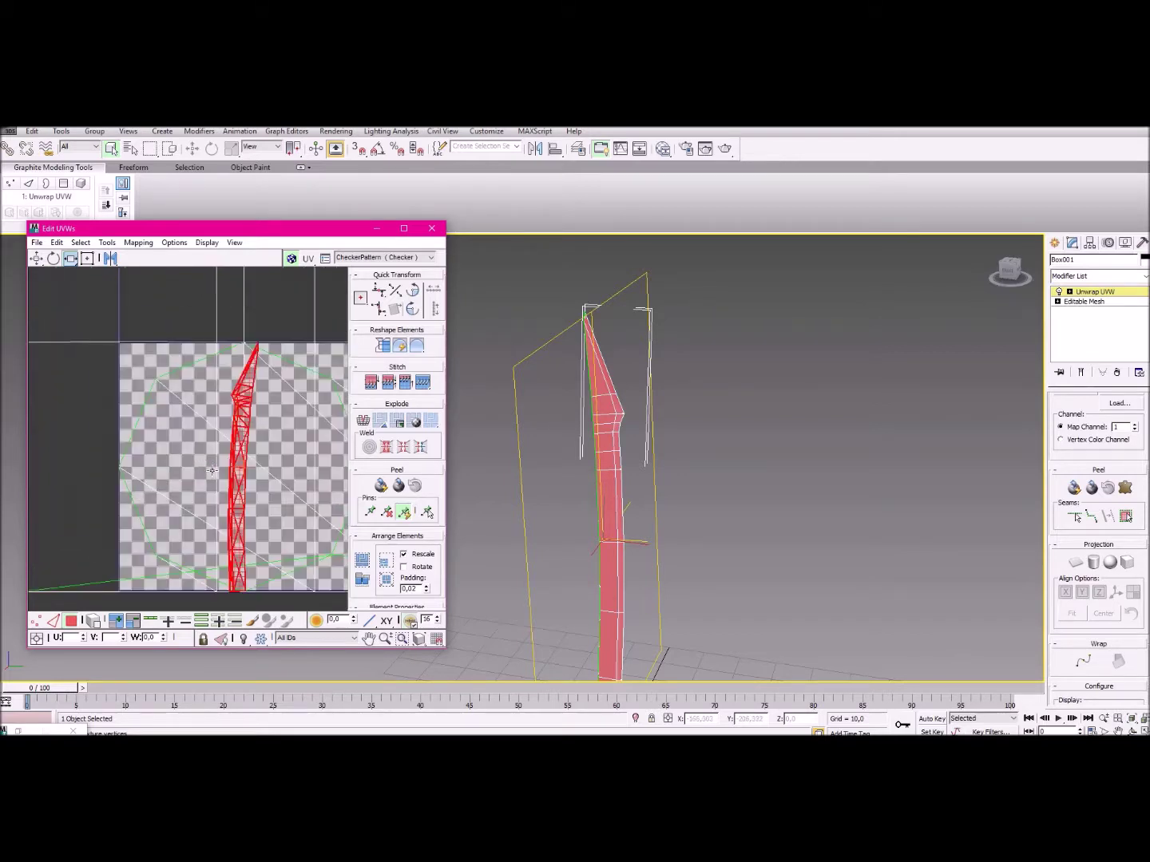
pyautogui.moveTo(260, 450); pyautogui.dragTo(257, 448)
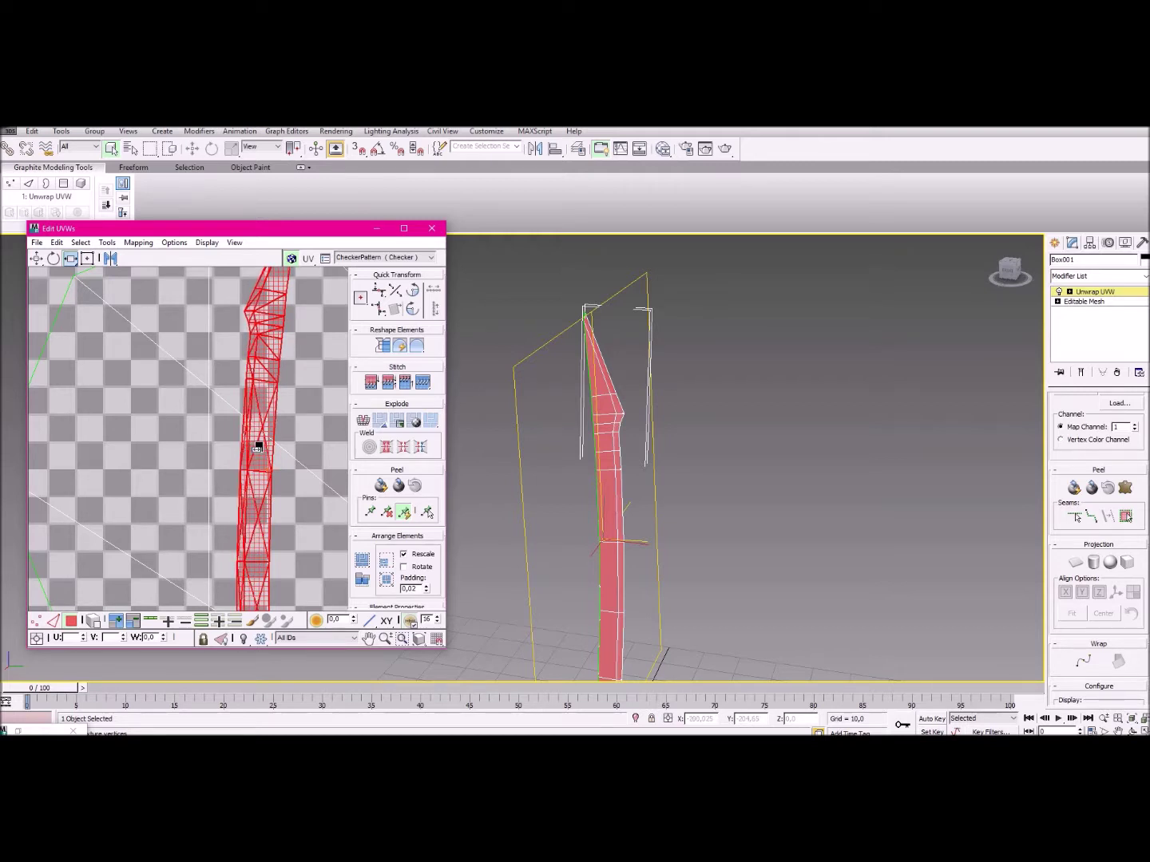
# Move the blade's UV island to the empty area left of the remaining UV layout and deselect it.
pyautogui.scroll(-8, 257, 448)
pyautogui.keyDown('alt'); pyautogui.moveTo(629, 536); pyautogui.dragTo(513, 473, button='middle'); pyautogui.keyUp('alt')
pyautogui.click(37, 259)
pyautogui.moveTo(289, 431)
pyautogui.mouseDown(button='middle')
pyautogui.moveTo(370, 445)
pyautogui.moveTo(267, 432)
pyautogui.mouseUp(button='middle')
pyautogui.scroll(-2, 370, 446)
pyautogui.scroll(-2, 268, 432)
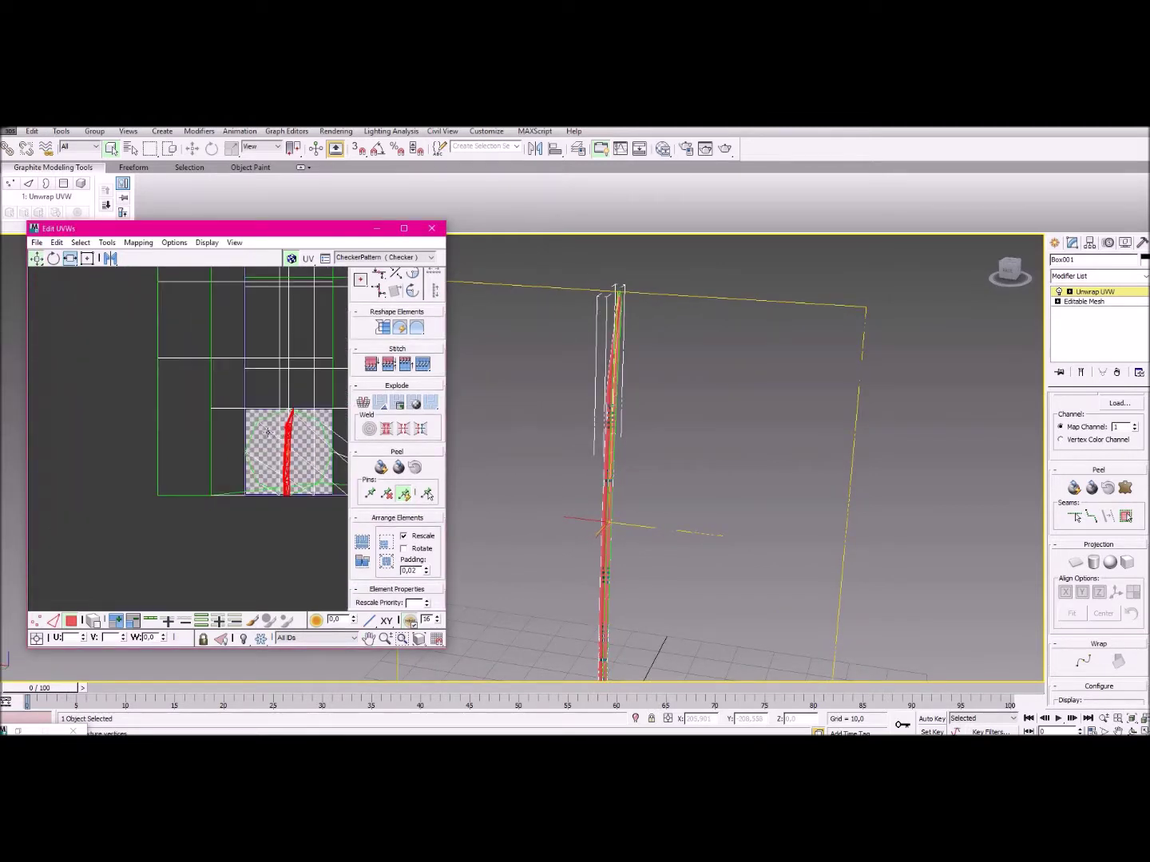
pyautogui.moveTo(286, 435); pyautogui.dragTo(116, 435)
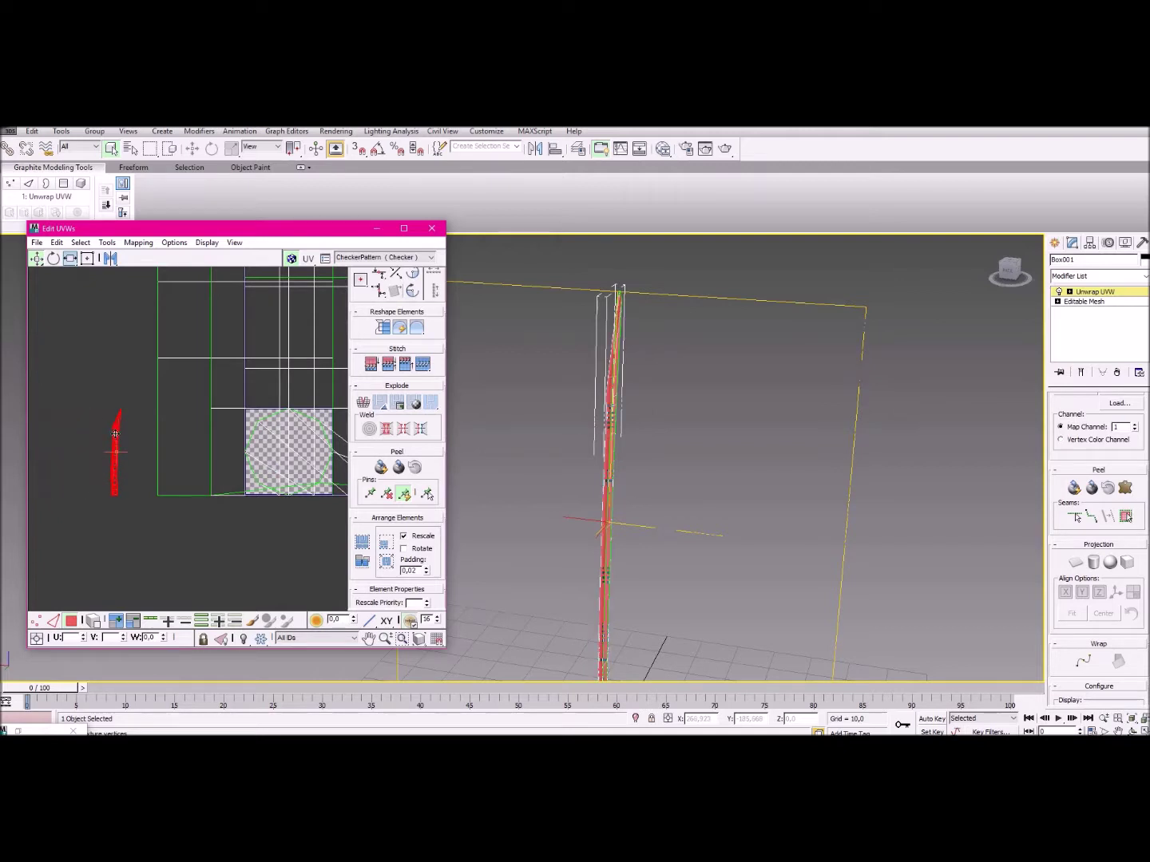
pyautogui.hotkey('ctrl', 'z')
pyautogui.moveTo(285, 438); pyautogui.dragTo(40, 433)
pyautogui.click(117, 435)
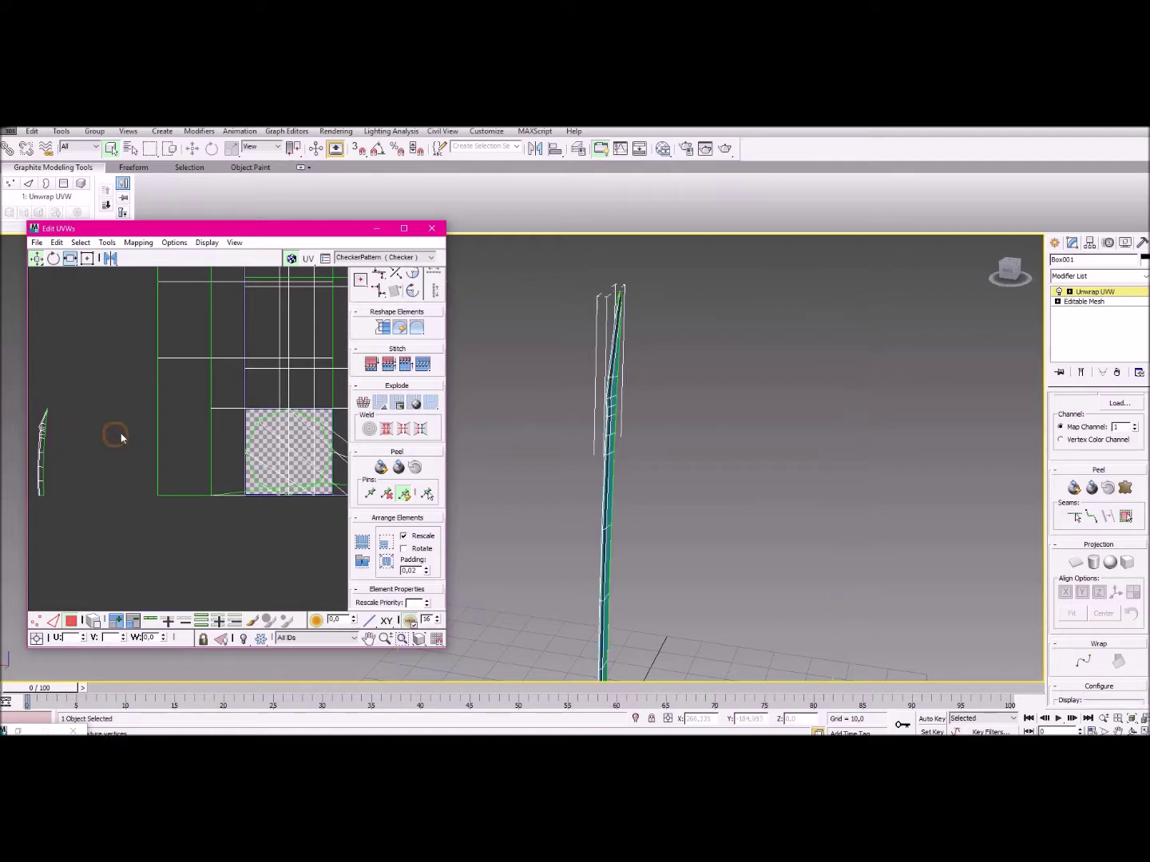
pyautogui.scroll(-3, 240, 415)
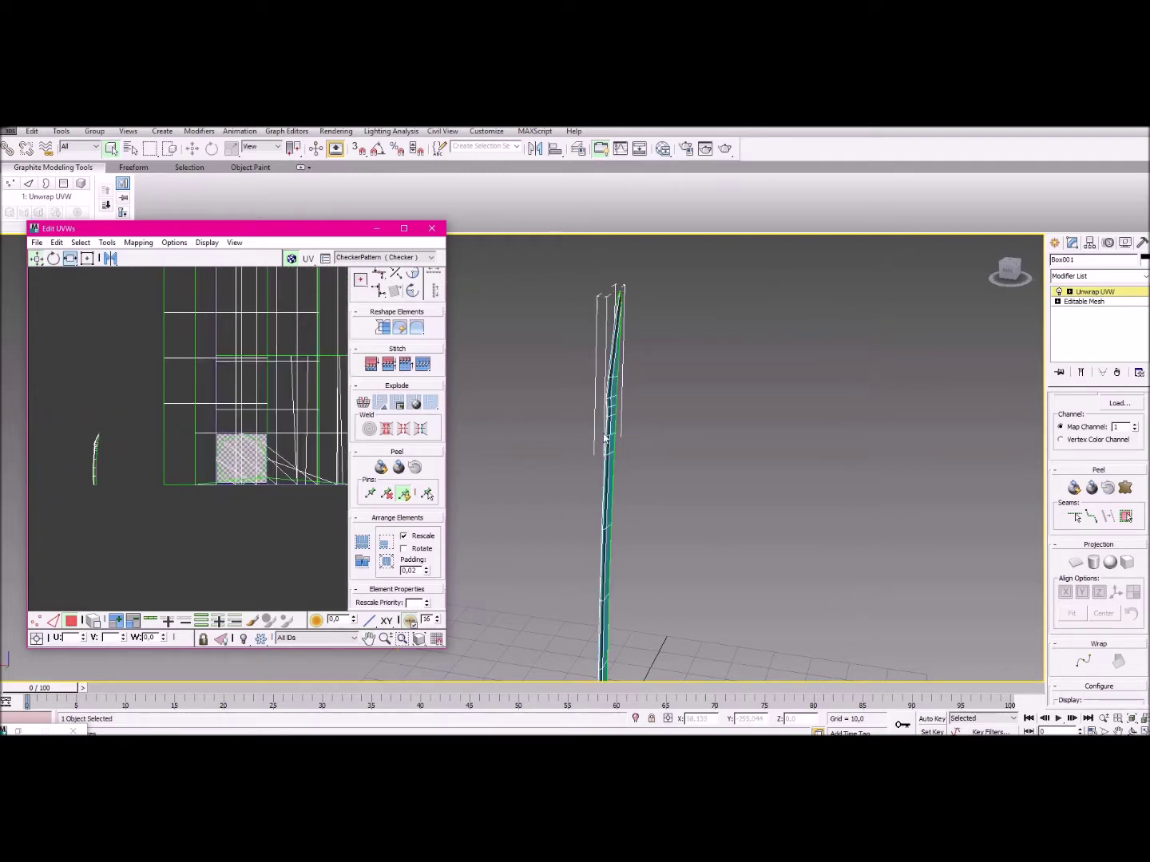
# Display the CheckerPattern (Checker) texture on the sword model.
pyautogui.click(418, 259)
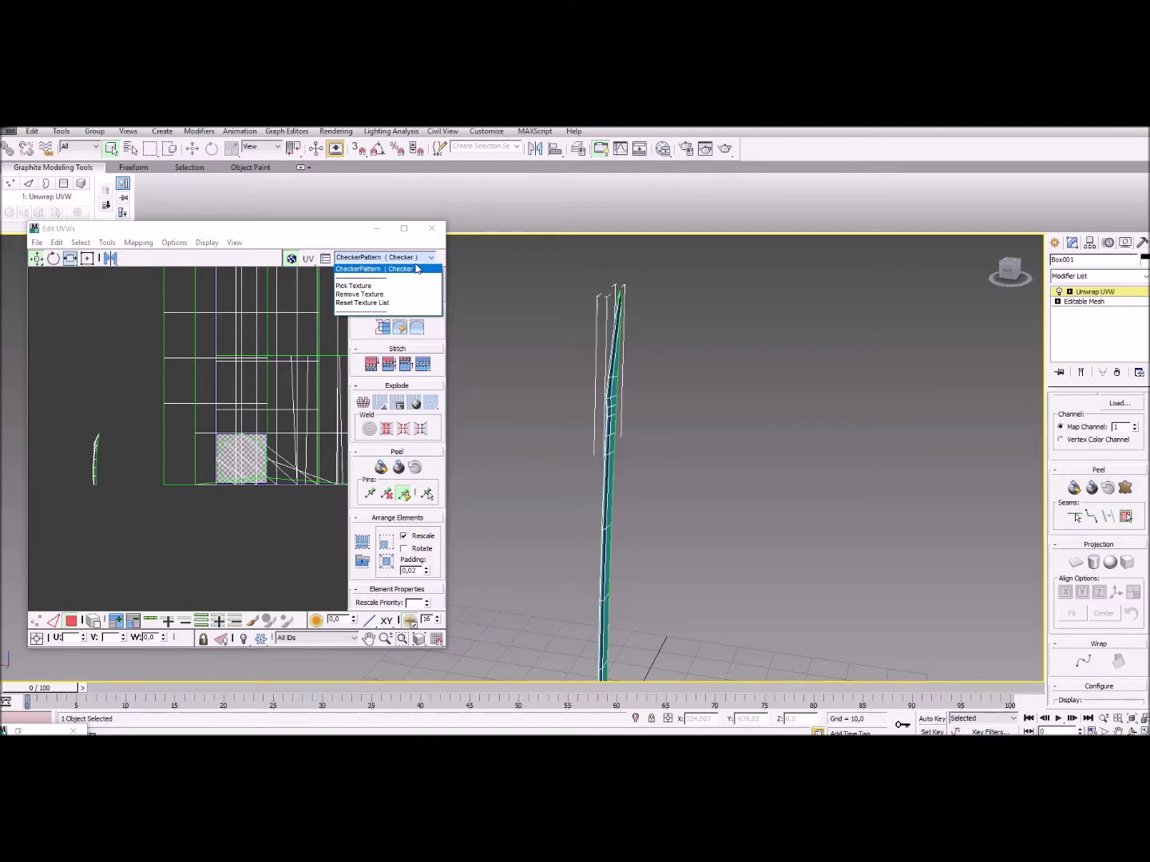
pyautogui.click(420, 258)
pyautogui.click(427, 258)
pyautogui.click(427, 270)
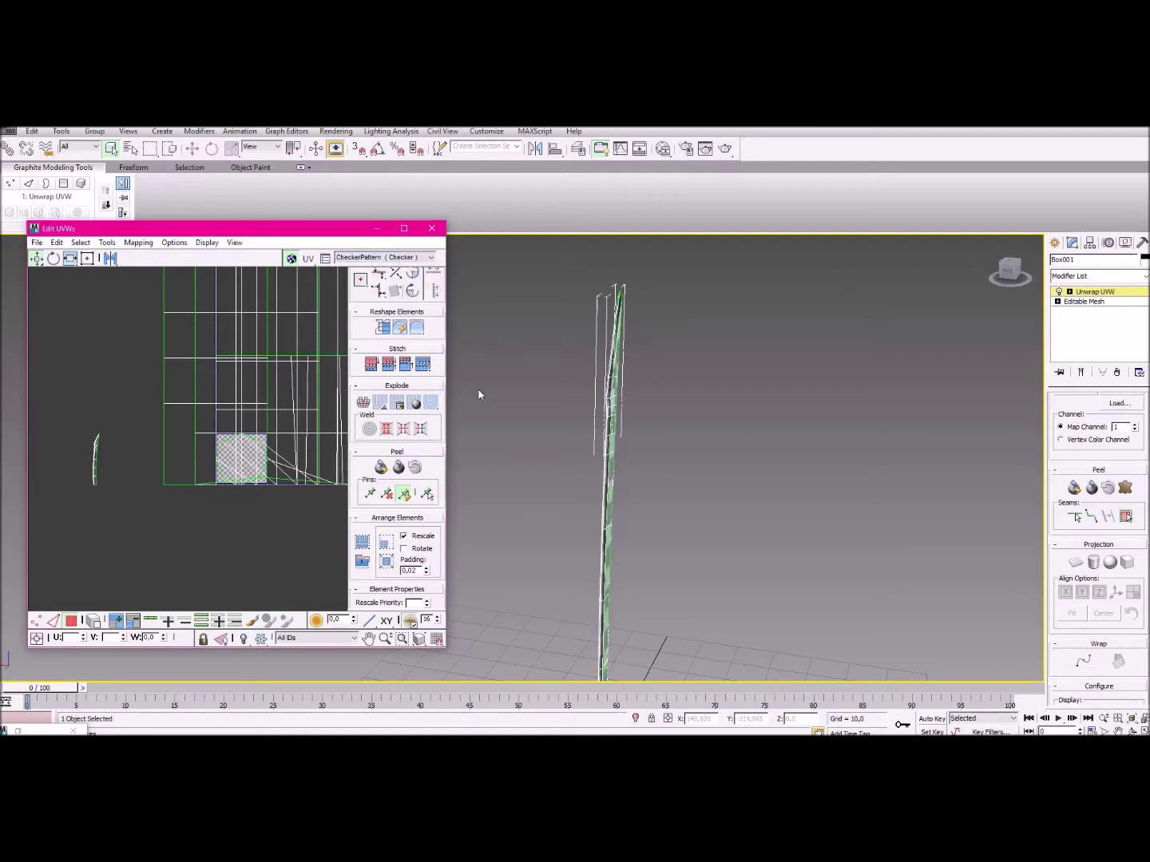
# Select the blade's UV island and stretch it horizontally to adjust the checker squares, then deselect it.
pyautogui.keyDown('alt'); pyautogui.moveTo(556, 438); pyautogui.dragTo(667, 493, button='middle'); pyautogui.keyUp('alt')
pyautogui.keyDown('alt'); pyautogui.moveTo(462, 488); pyautogui.dragTo(591, 497, button='middle'); pyautogui.keyUp('alt')
pyautogui.scroll(5, 591, 497)
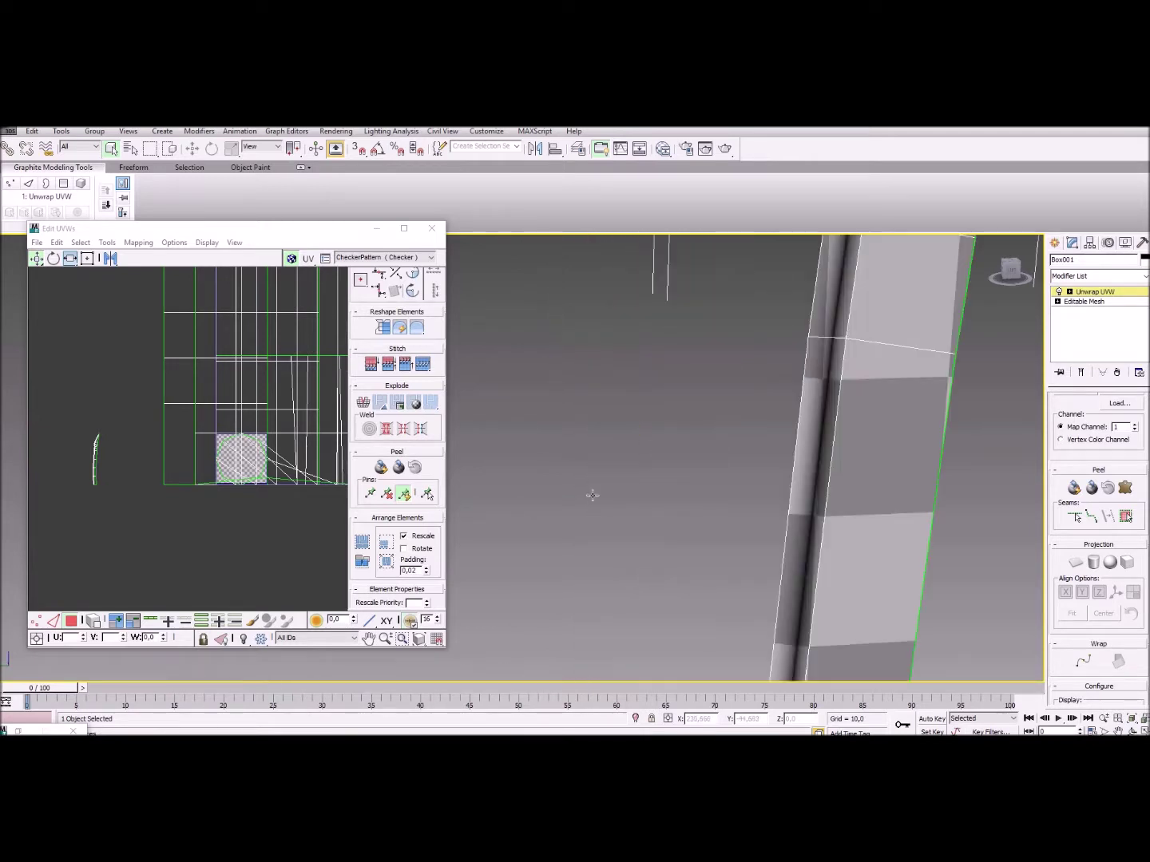
pyautogui.scroll(-3, 839, 600)
pyautogui.keyDown('alt'); pyautogui.moveTo(834, 599); pyautogui.dragTo(651, 508, button='middle'); pyautogui.keyUp('alt')
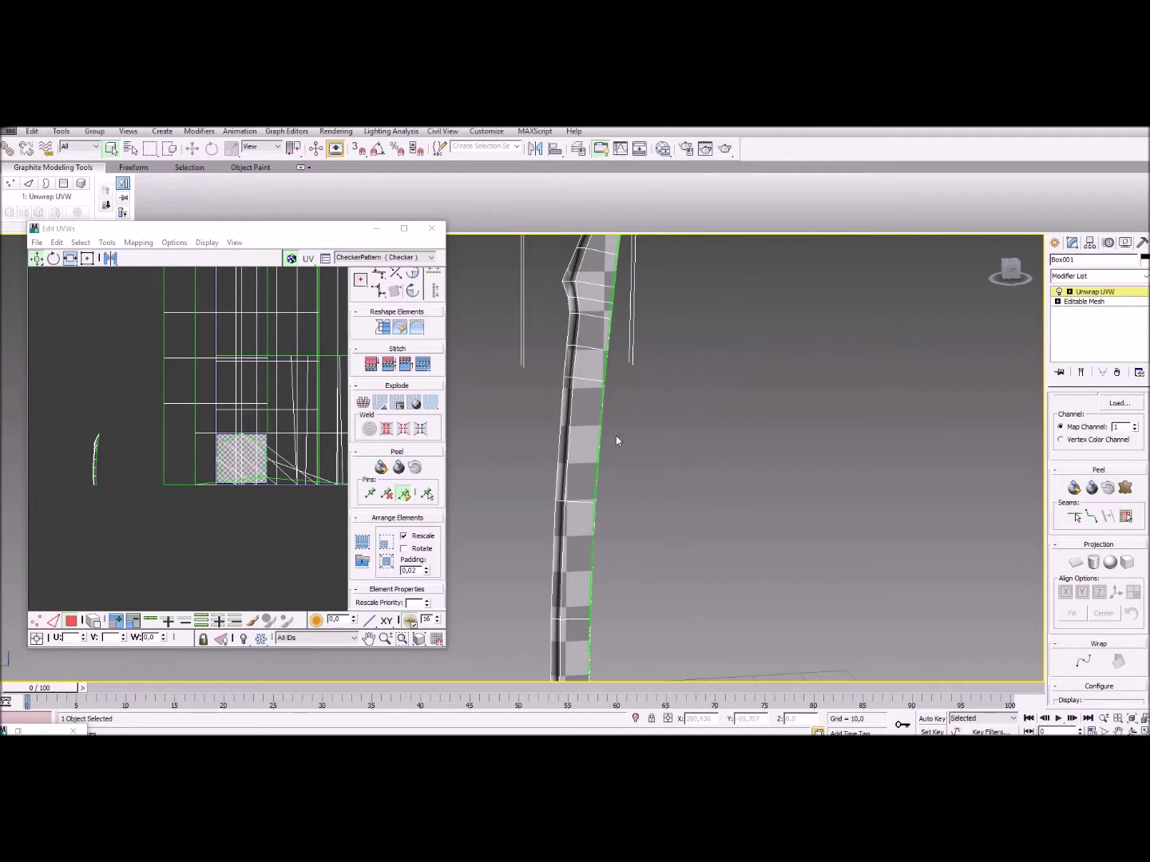
pyautogui.keyDown('alt'); pyautogui.moveTo(617, 436); pyautogui.dragTo(607, 459, button='middle'); pyautogui.keyUp('alt')
pyautogui.click(272, 453)
pyautogui.moveTo(242, 429); pyautogui.dragTo(177, 467, button='middle')
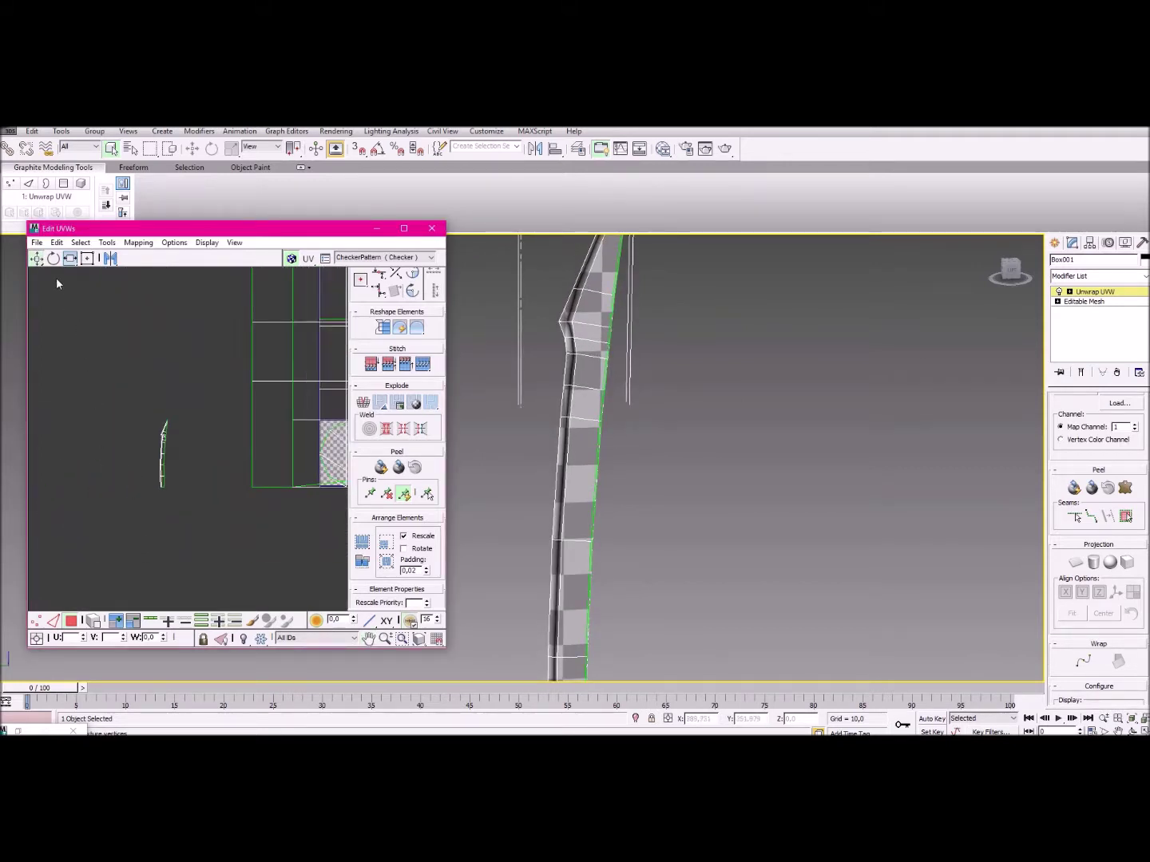
pyautogui.moveTo(118, 391); pyautogui.dragTo(206, 520)
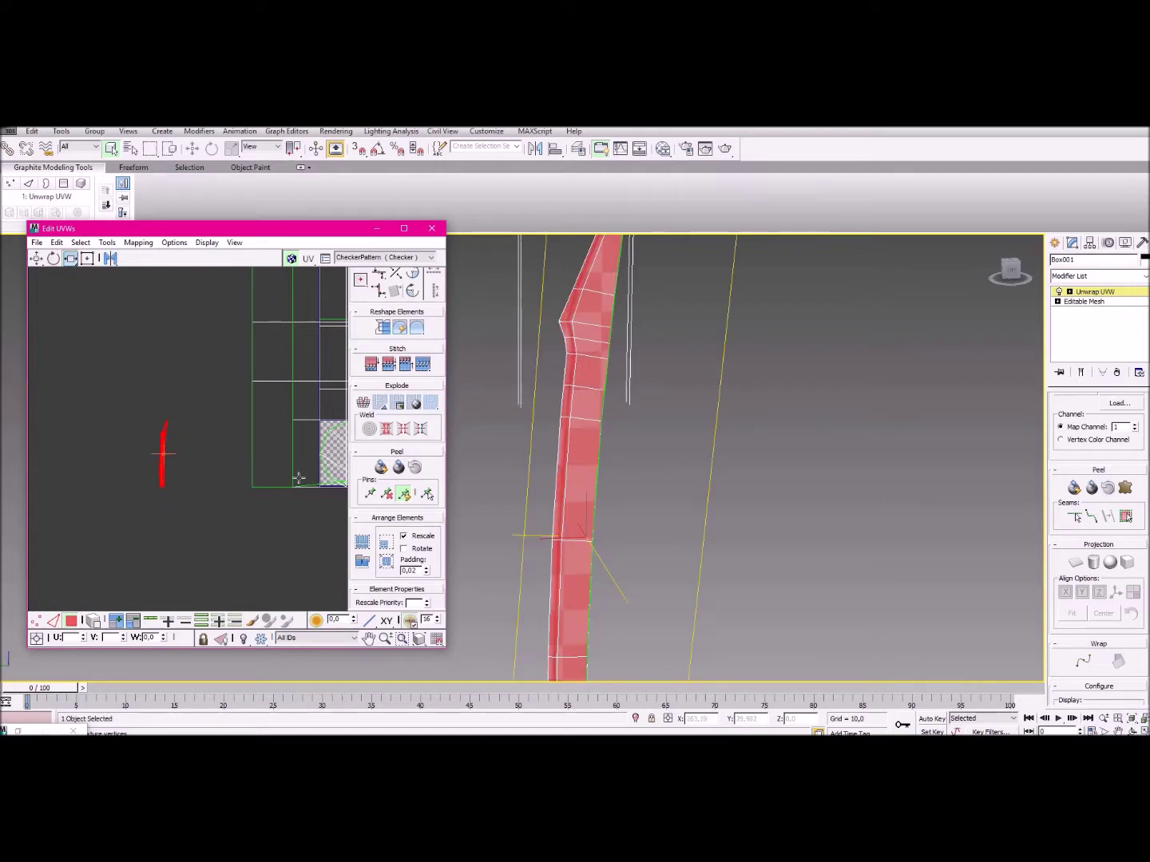
pyautogui.scroll(4, 214, 483)
pyautogui.moveTo(111, 467); pyautogui.dragTo(148, 511, button='middle')
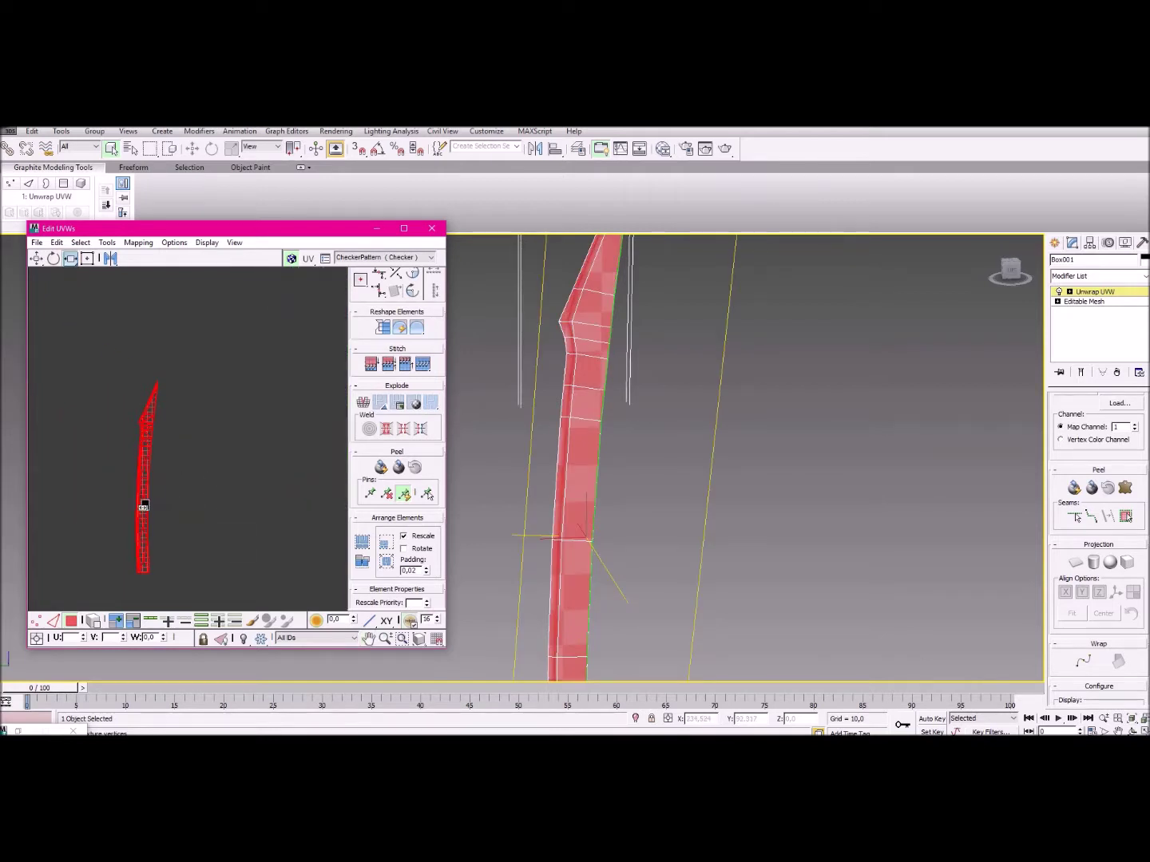
pyautogui.moveTo(141, 504); pyautogui.dragTo(628, 465)
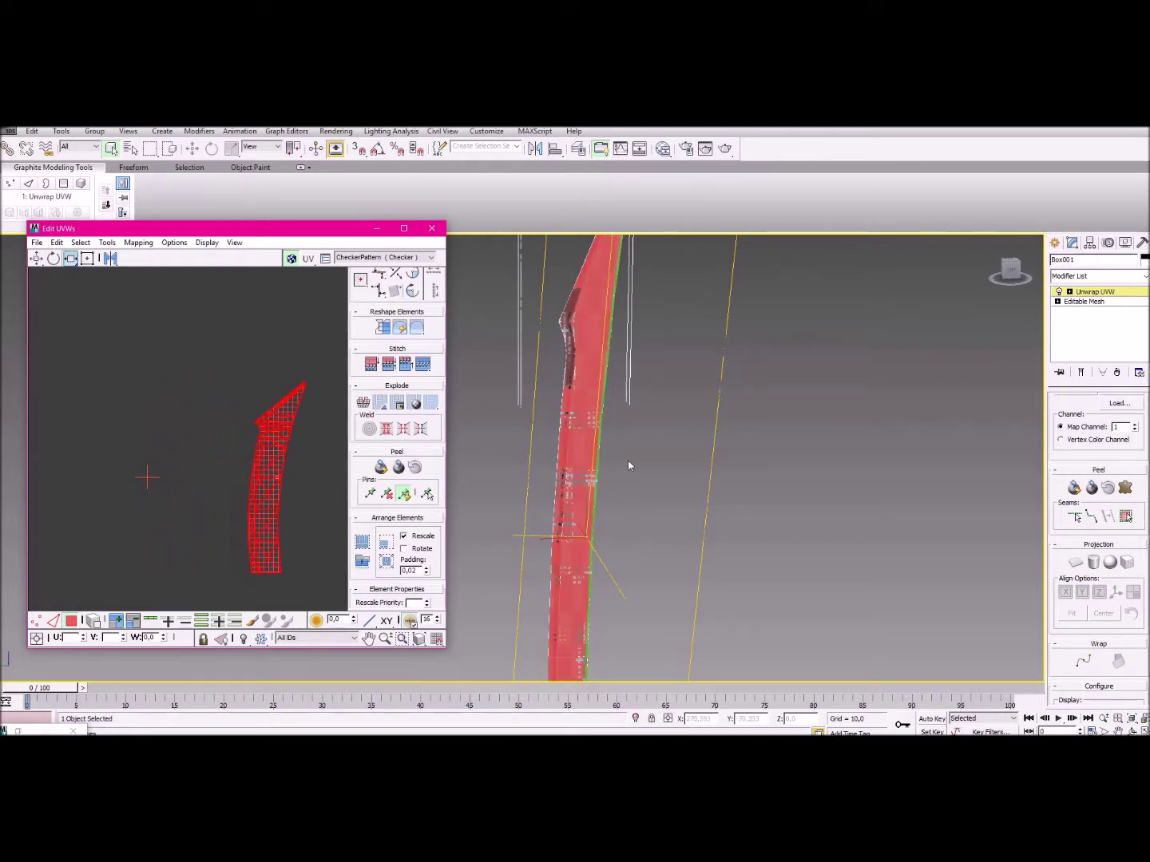
pyautogui.click(299, 463)
# Narrow the blade's UV island horizontally in small steps until the checker squares on the blade look even.
pyautogui.keyDown('alt'); pyautogui.moveTo(536, 456); pyautogui.dragTo(551, 431, button='middle'); pyautogui.keyUp('alt')
pyautogui.moveTo(221, 378); pyautogui.dragTo(141, 372, button='middle')
pyautogui.moveTo(133, 350); pyautogui.dragTo(240, 558)
pyautogui.moveTo(187, 515)
pyautogui.mouseDown()
pyautogui.moveTo(150, 508)
pyautogui.moveTo(169, 507)
pyautogui.mouseUp()
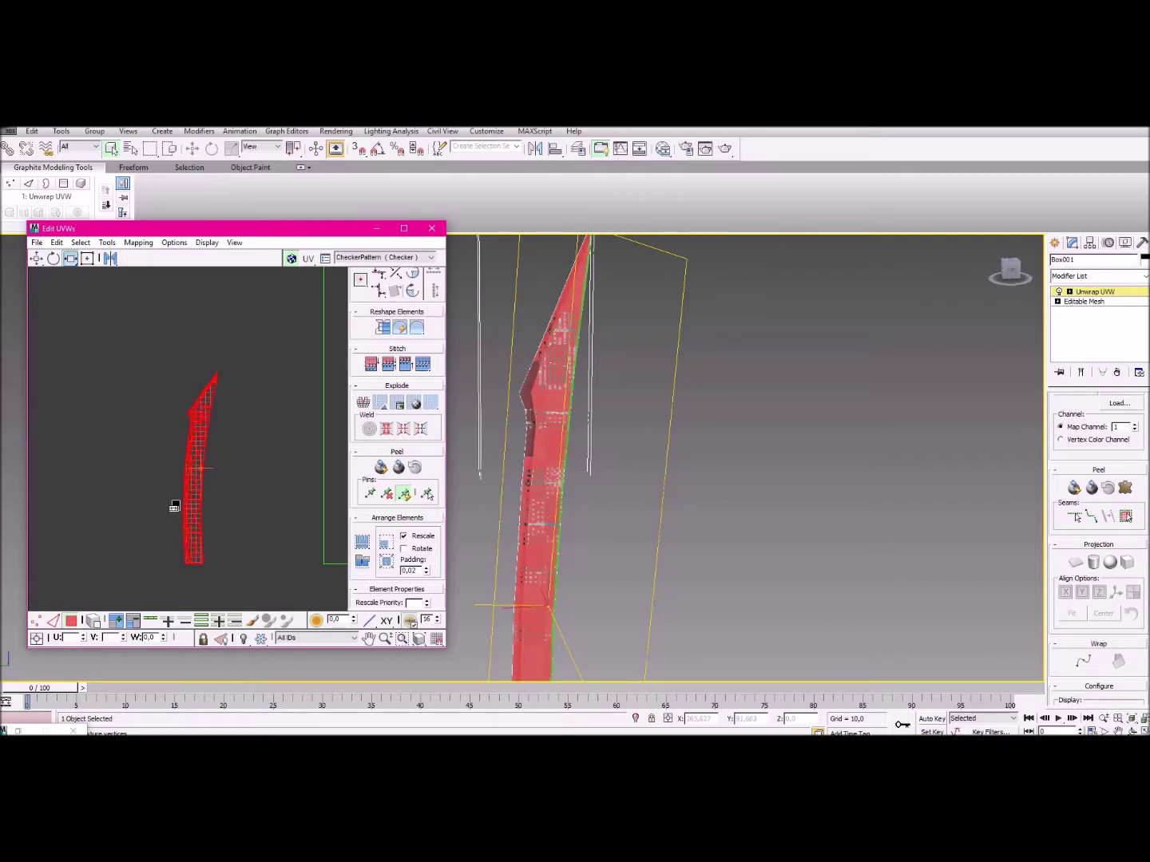
pyautogui.moveTo(174, 505); pyautogui.dragTo(172, 505)
pyautogui.click(224, 508)
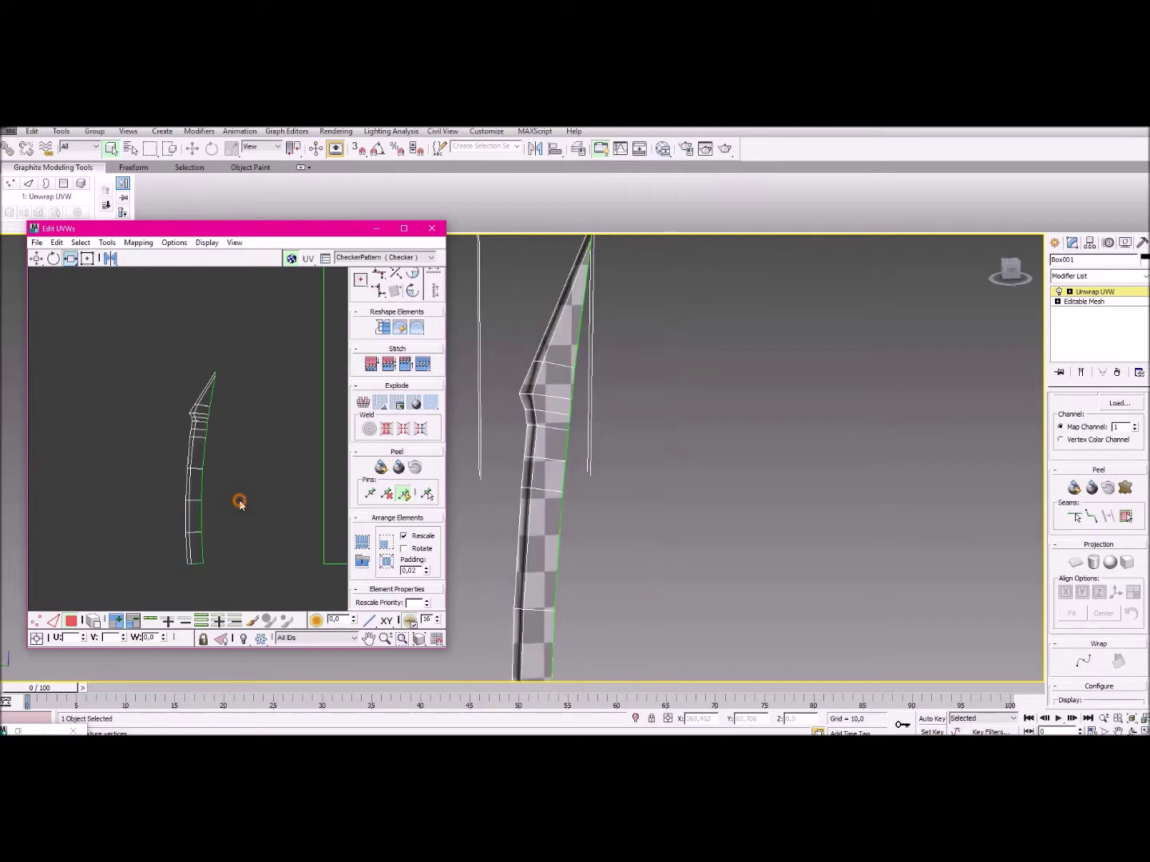
pyautogui.moveTo(140, 391); pyautogui.dragTo(190, 547)
pyautogui.click(163, 537)
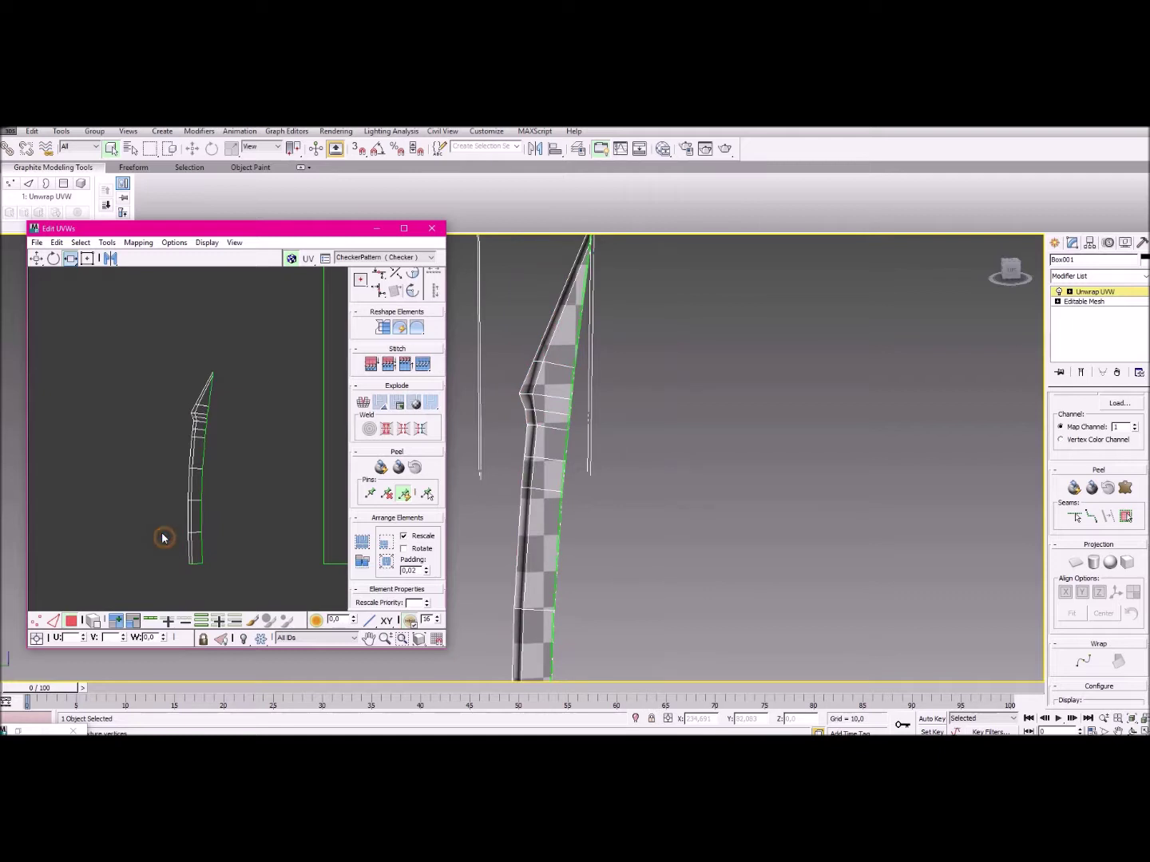
pyautogui.moveTo(174, 341); pyautogui.dragTo(127, 542)
pyautogui.click(255, 528)
# Select the narrow strip of unmapped faces running along the blade's edge.
pyautogui.moveTo(264, 499); pyautogui.dragTo(164, 535, button='middle')
pyautogui.scroll(-3, 164, 541)
pyautogui.keyDown('alt'); pyautogui.moveTo(468, 546); pyautogui.dragTo(582, 467, button='middle'); pyautogui.keyUp('alt')
pyautogui.keyDown('alt'); pyautogui.moveTo(563, 635); pyautogui.dragTo(570, 629, button='middle'); pyautogui.keyUp('alt')
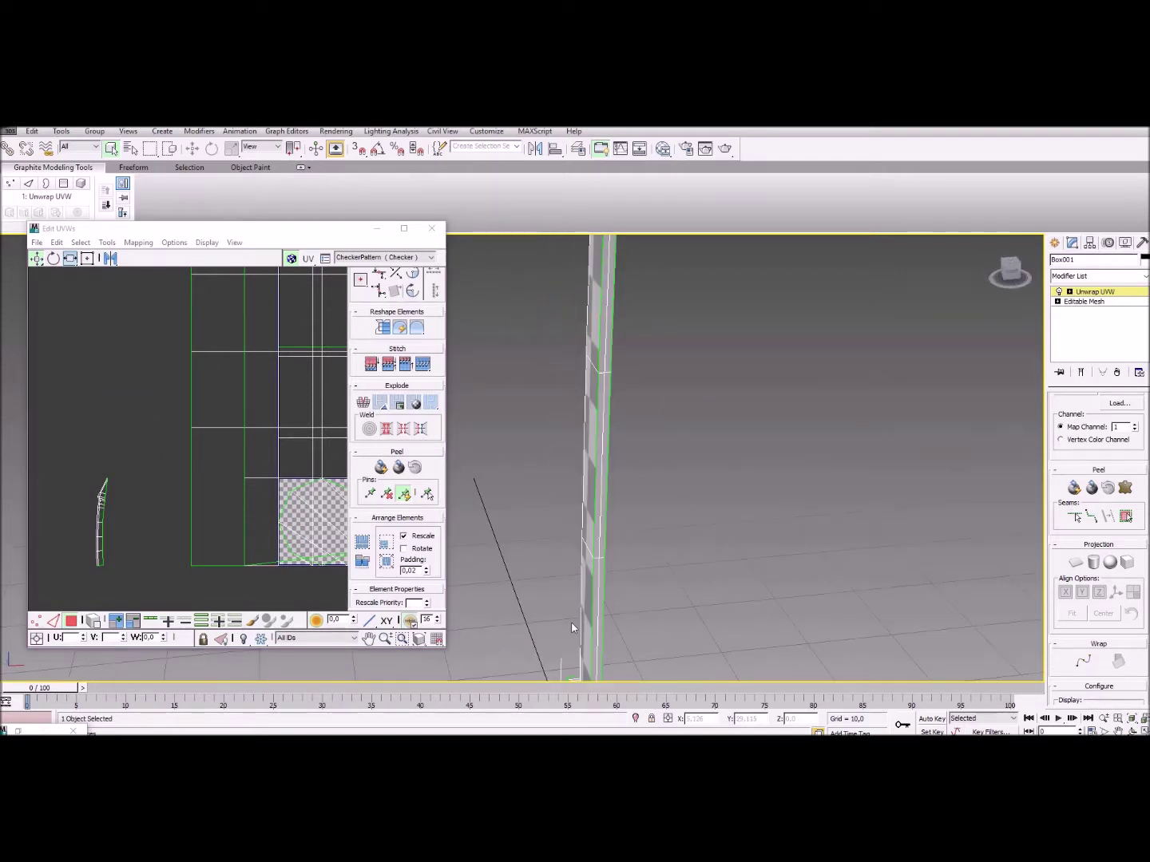
pyautogui.click(599, 571)
pyautogui.keyDown('ctrl'); pyautogui.click(596, 565); pyautogui.keyUp('ctrl')
pyautogui.keyDown('ctrl'); pyautogui.click(599, 551); pyautogui.keyUp('ctrl')
pyautogui.keyDown('ctrl'); pyautogui.click(601, 550); pyautogui.keyUp('ctrl')
pyautogui.moveTo(621, 400); pyautogui.dragTo(564, 541, button='middle')
pyautogui.keyDown('alt'); pyautogui.moveTo(543, 450); pyautogui.dragTo(579, 605, button='middle'); pyautogui.keyUp('alt')
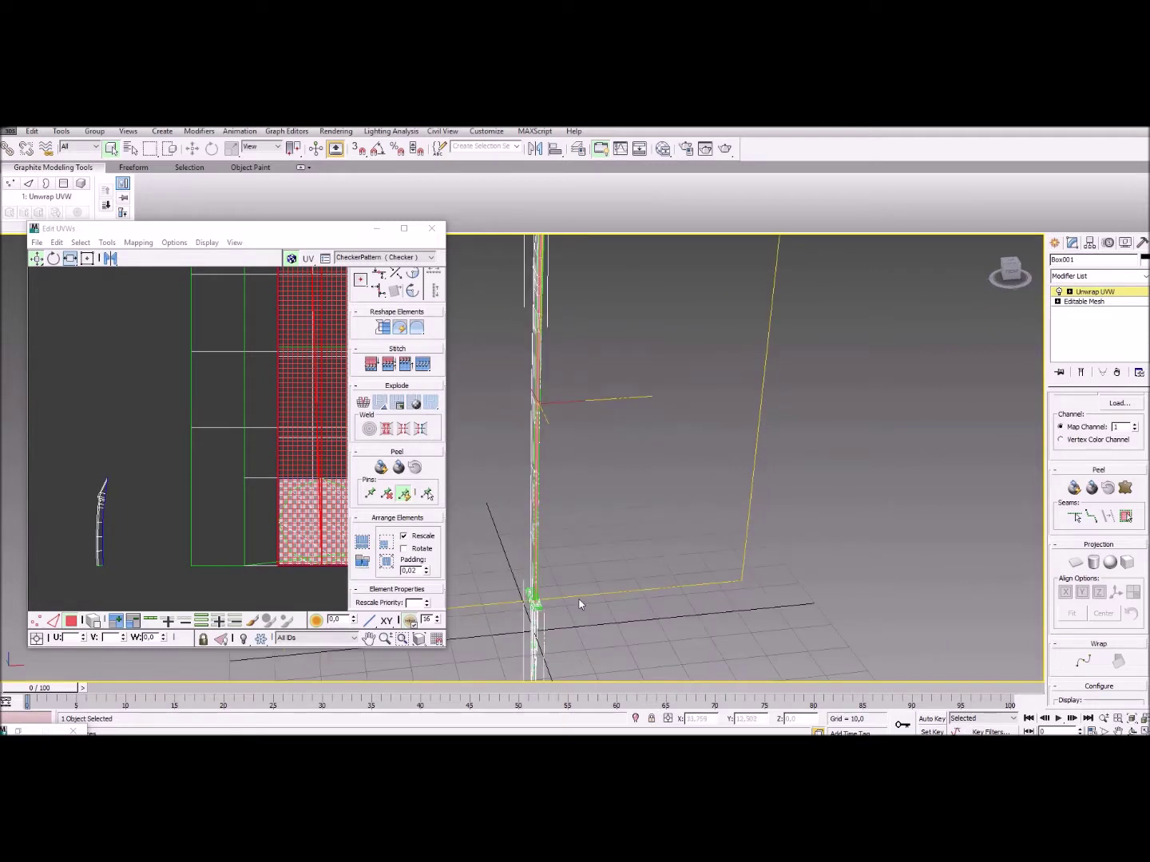
# Apply a planar projection aligned to the Y axis to the selected blade edge faces.
pyautogui.moveTo(249, 444); pyautogui.dragTo(239, 477, button='middle')
pyautogui.scroll(-2, 239, 478)
pyautogui.scroll(-4, 239, 478)
pyautogui.scroll(-1, 284, 393)
pyautogui.moveTo(285, 393); pyautogui.dragTo(254, 449, button='middle')
pyautogui.scroll(5, 256, 449)
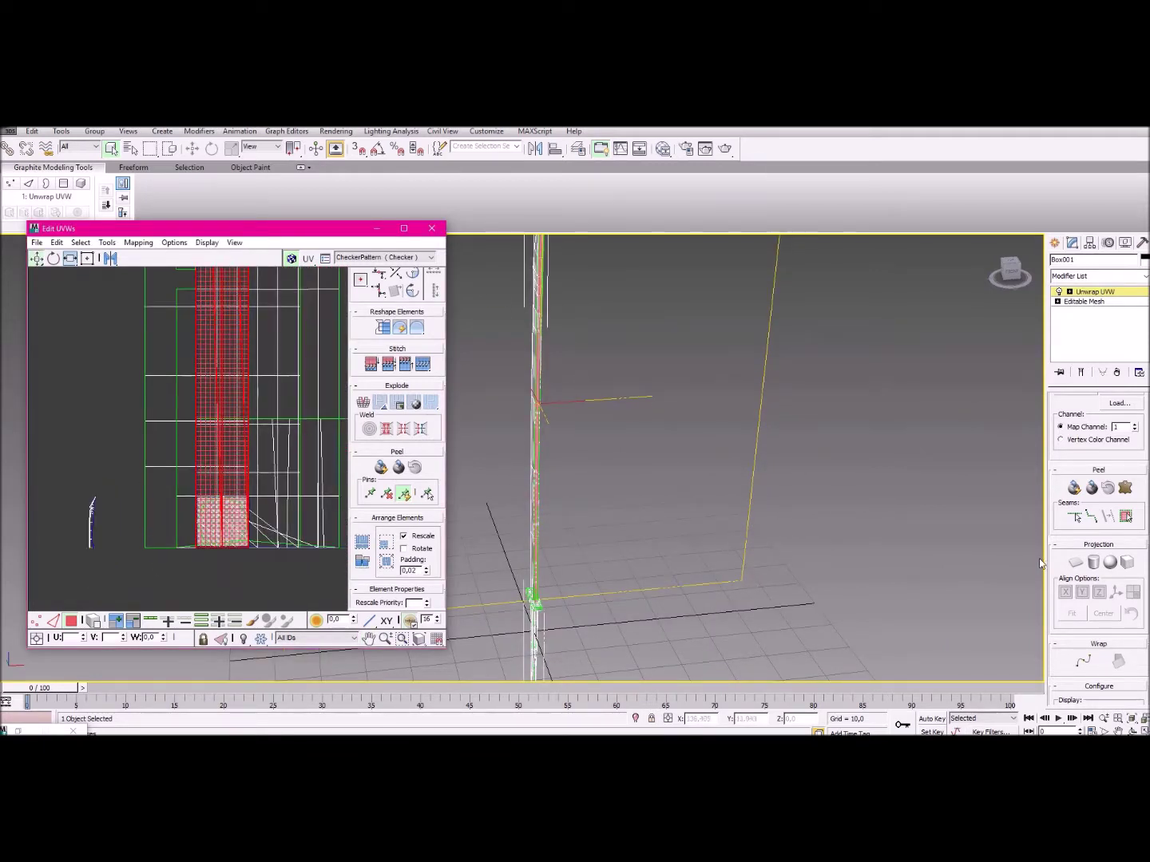
pyautogui.click(1074, 564)
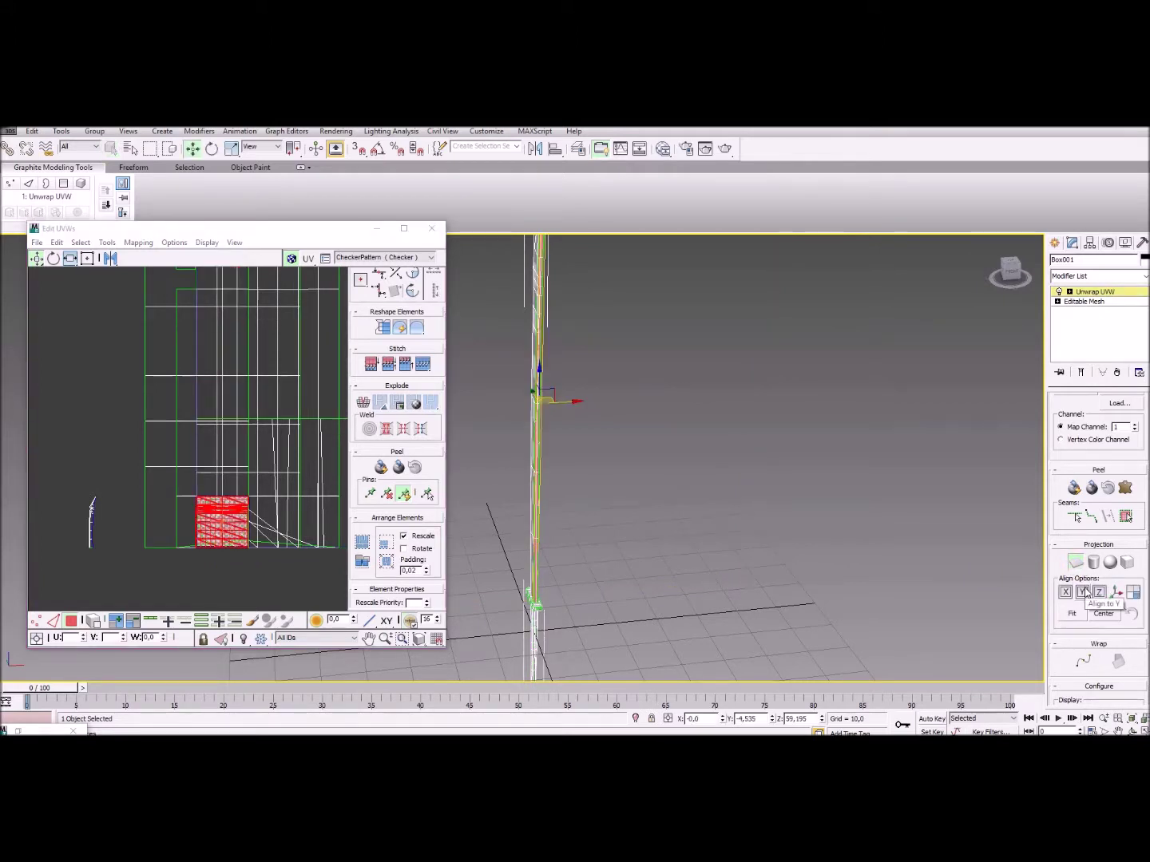
pyautogui.click(1083, 594)
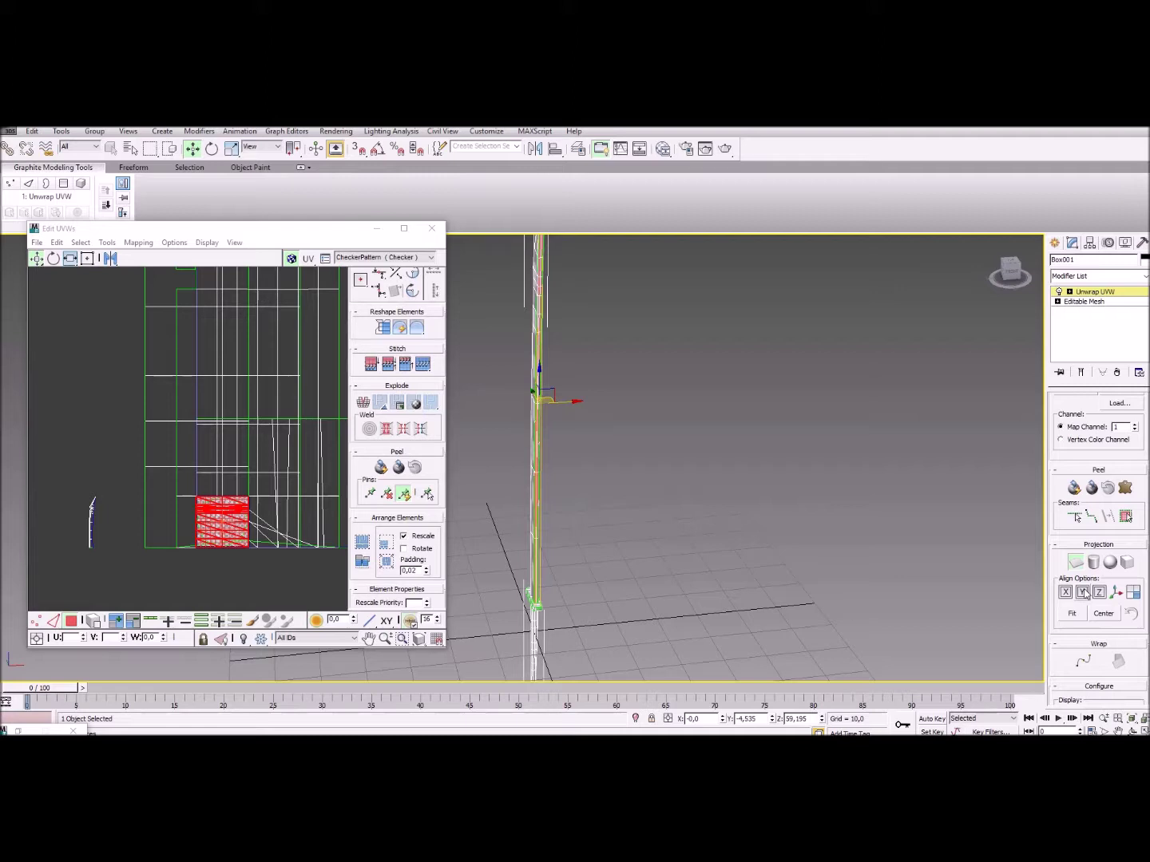
pyautogui.click(1079, 564)
# Scale the blade edge's UVs horizontally into a very narrow vertical strip.
pyautogui.scroll(5, 197, 465)
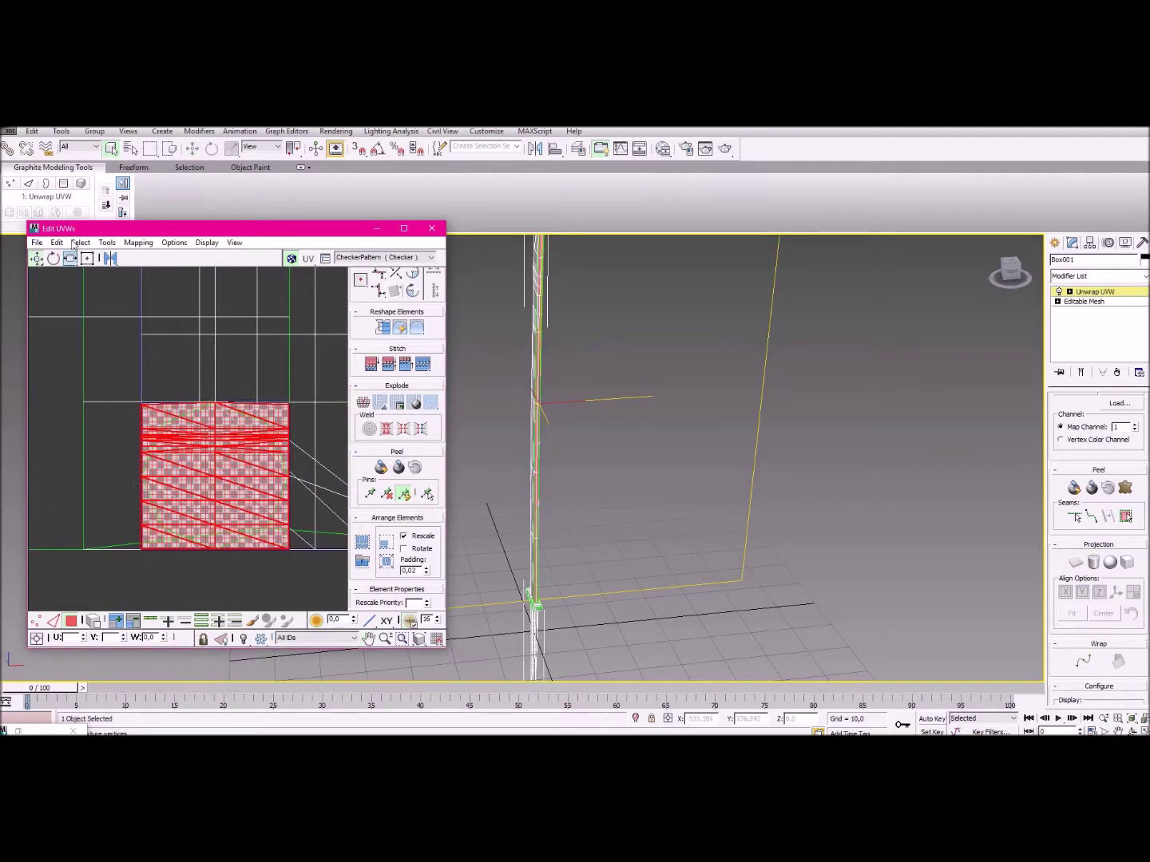
pyautogui.moveTo(250, 476); pyautogui.dragTo(232, 447, button='middle')
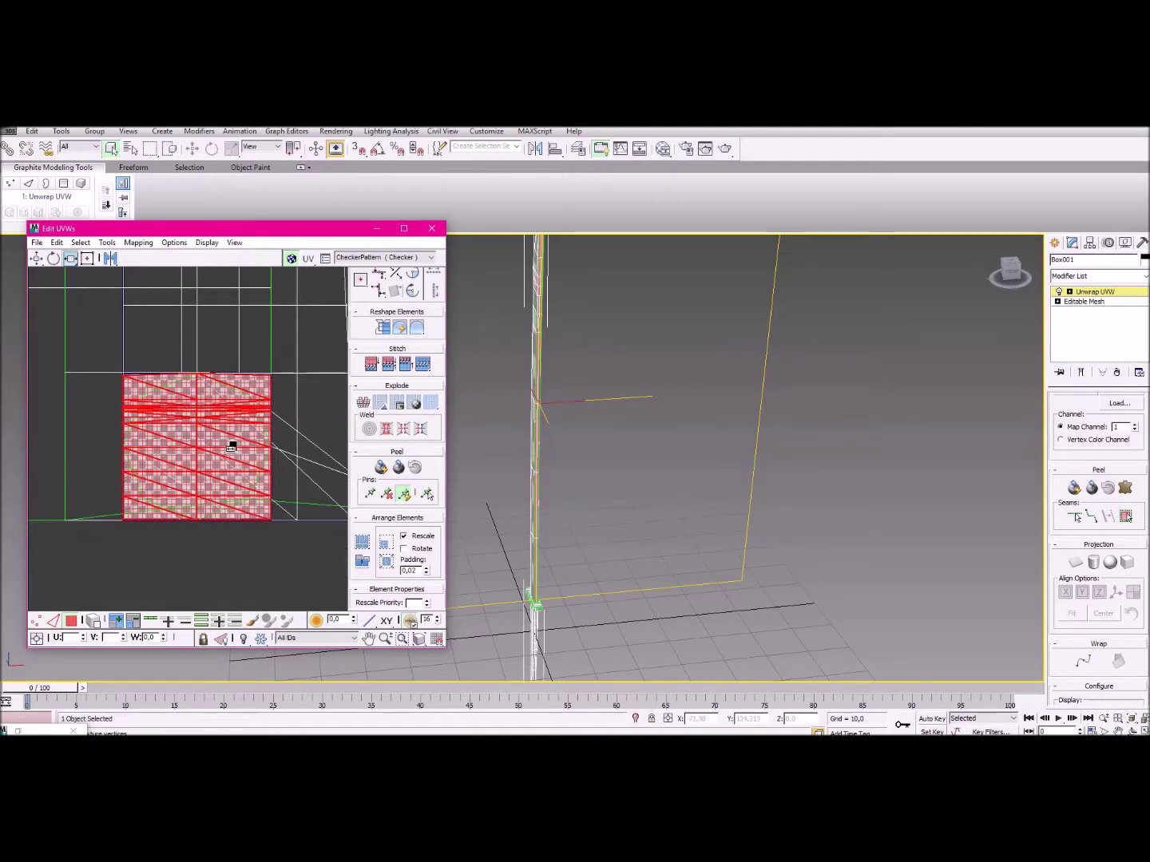
pyautogui.scroll(2, 232, 448)
pyautogui.moveTo(229, 442); pyautogui.dragTo(186, 442)
pyautogui.scroll(5, 186, 443)
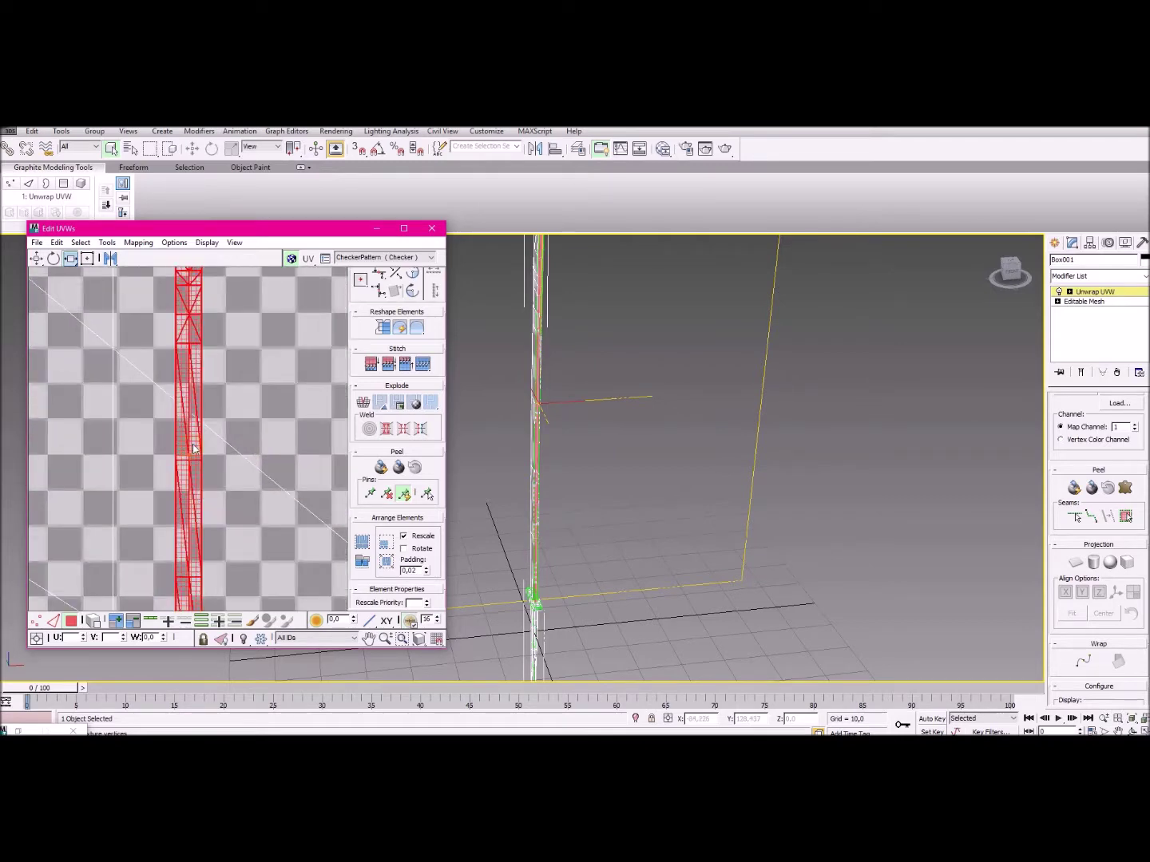
pyautogui.moveTo(193, 446); pyautogui.dragTo(183, 443)
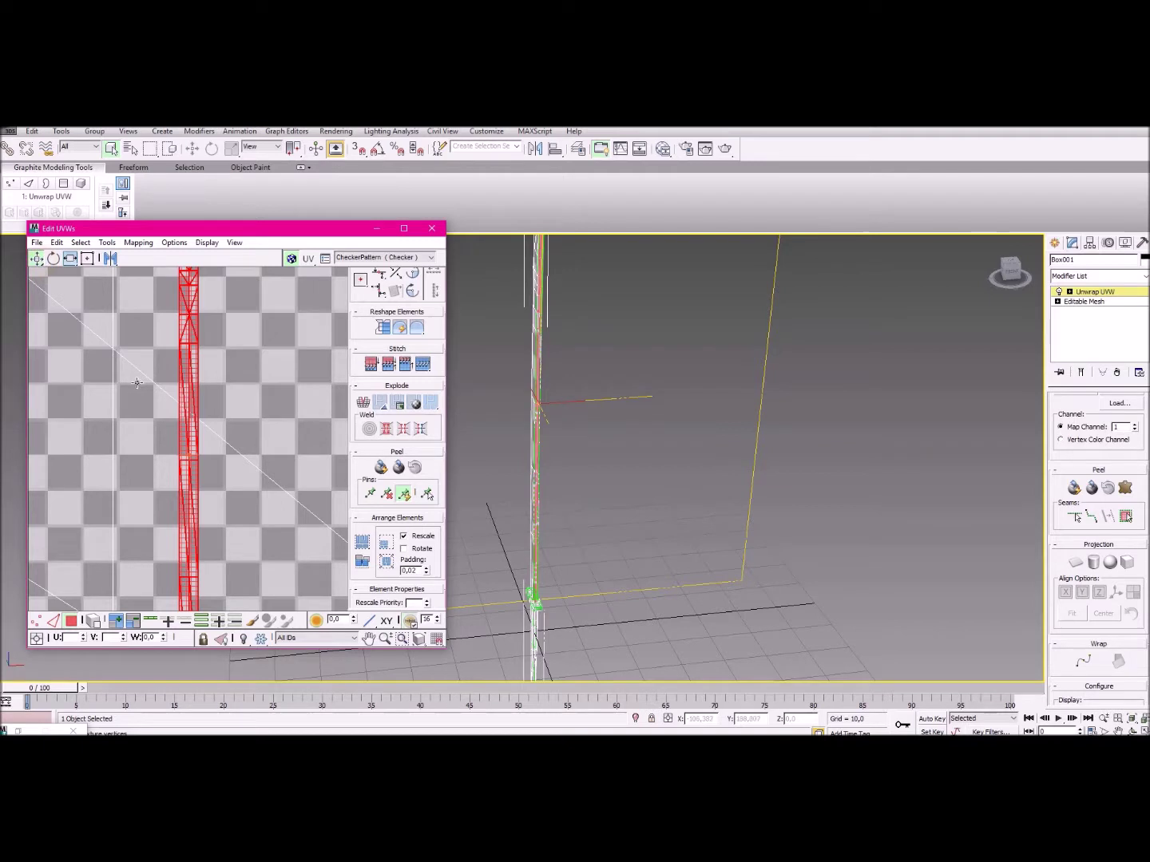
# Place the edge strip's UVs beside the blade island and shift both farther from the unmapped layout, then deselect them.
pyautogui.scroll(-6, 292, 431)
pyautogui.scroll(-2, 294, 428)
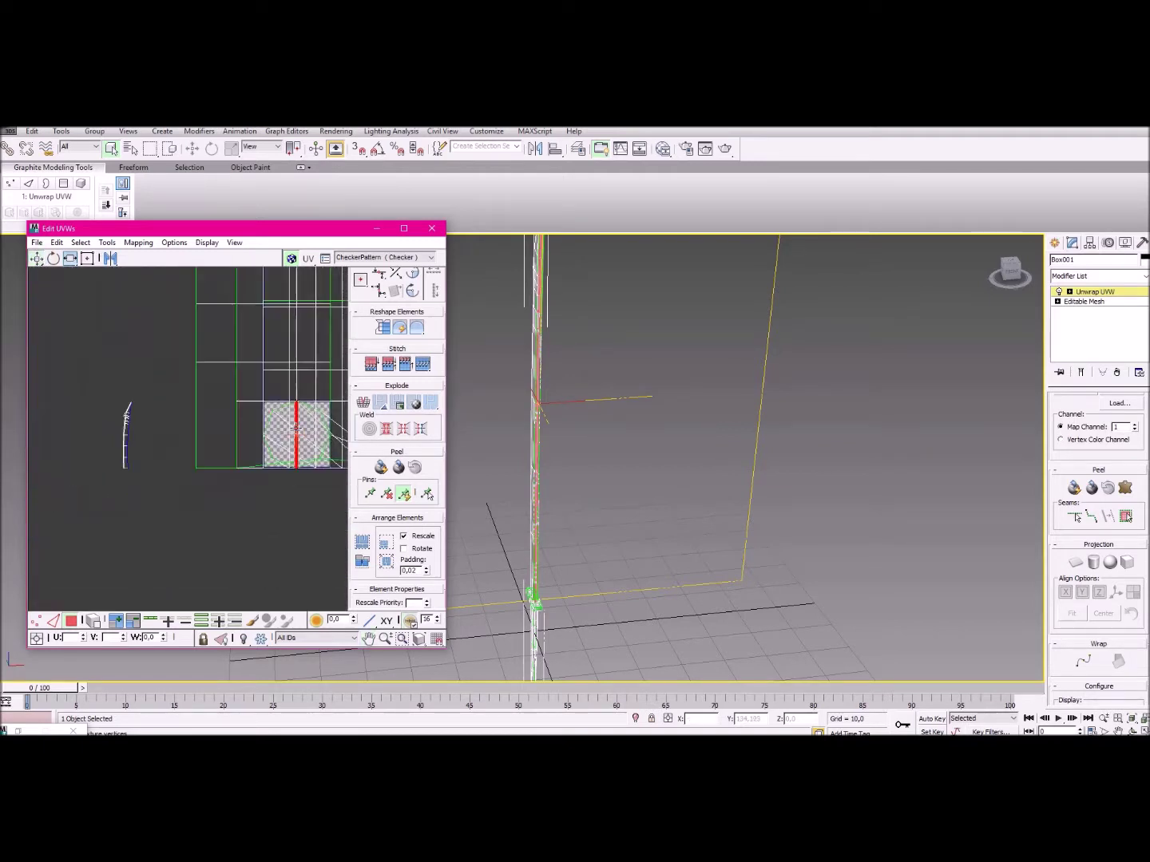
pyautogui.moveTo(296, 431); pyautogui.dragTo(248, 428)
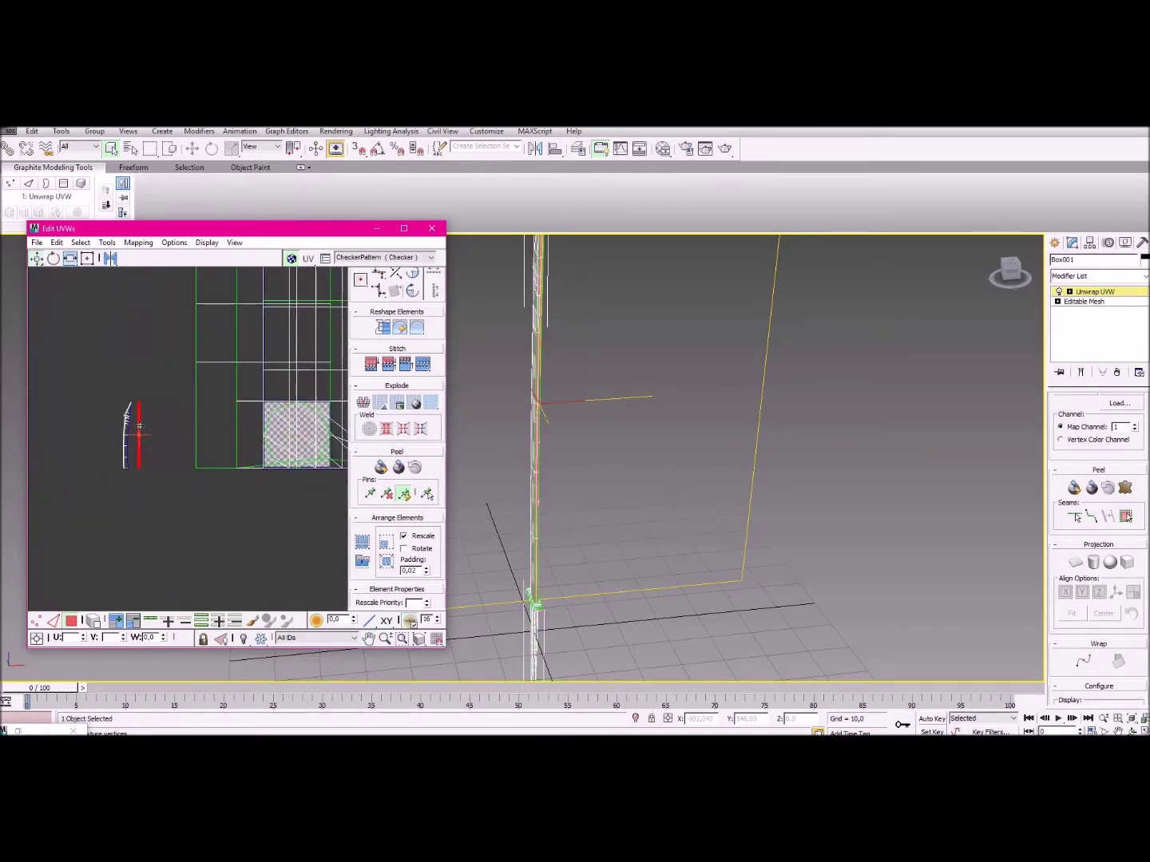
pyautogui.click(154, 420)
pyautogui.moveTo(127, 448); pyautogui.dragTo(78, 467)
pyautogui.click(128, 454)
# Select the middle side face of the crossguard and shift the UV editor window aside to uncover the guard.
pyautogui.keyDown('alt'); pyautogui.moveTo(527, 445); pyautogui.dragTo(508, 503, button='middle'); pyautogui.keyUp('alt')
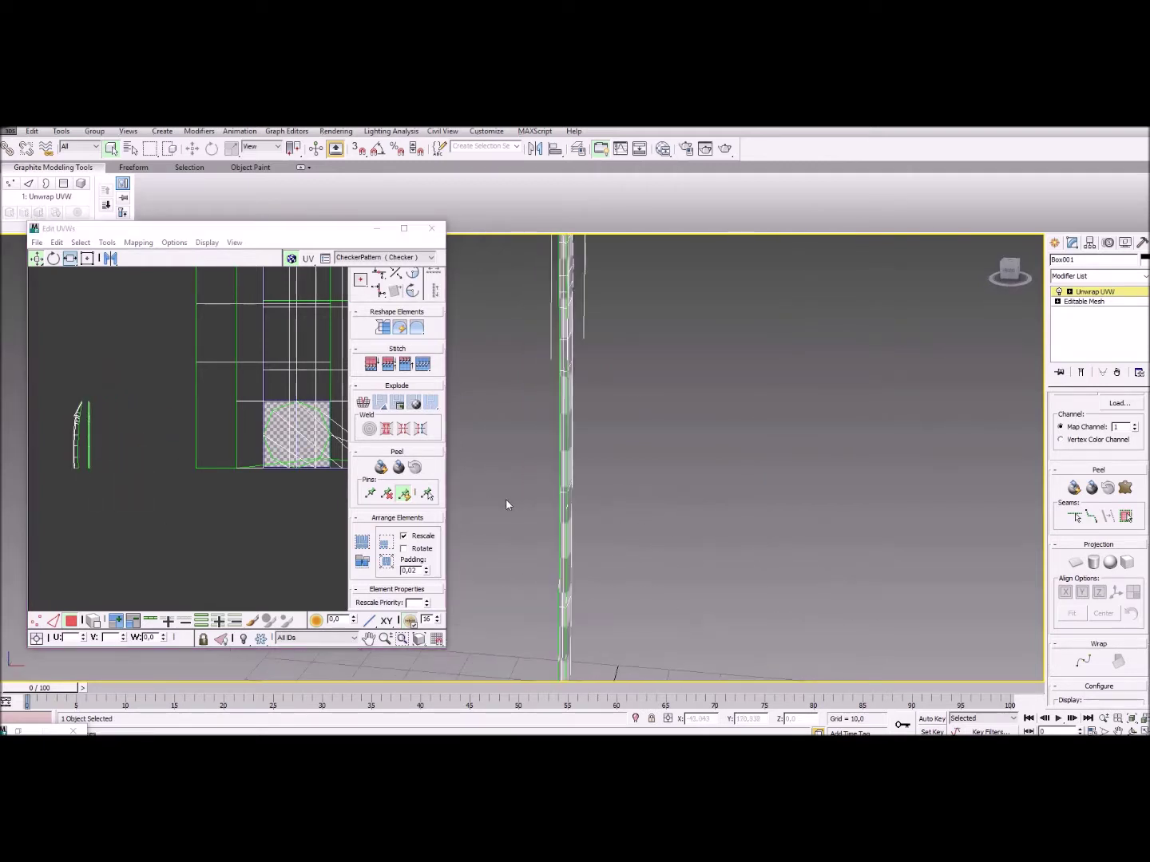
pyautogui.moveTo(611, 550); pyautogui.dragTo(589, 396, button='middle')
pyautogui.moveTo(610, 579); pyautogui.dragTo(622, 407, button='middle')
pyautogui.keyDown('alt'); pyautogui.moveTo(622, 407); pyautogui.dragTo(608, 474, button='middle'); pyautogui.keyUp('alt')
pyautogui.scroll(2, 608, 474)
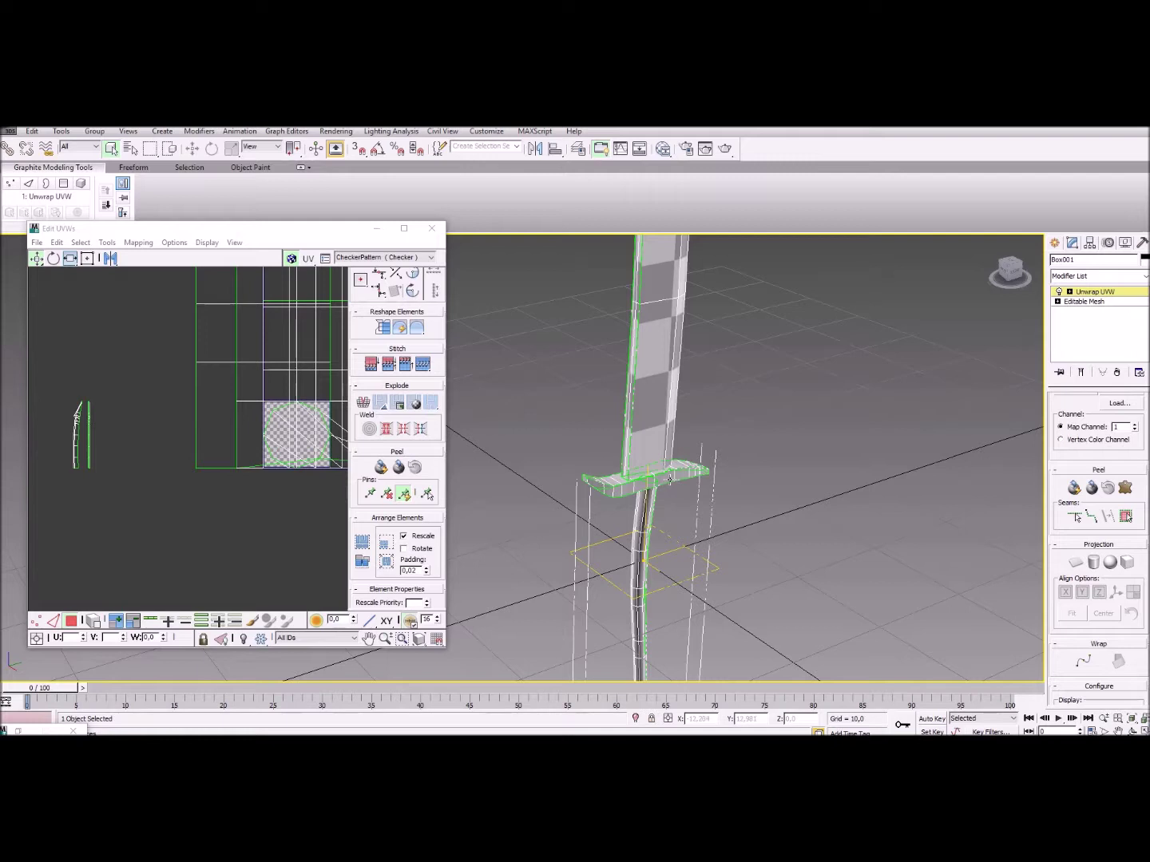
pyautogui.keyDown('alt'); pyautogui.moveTo(632, 488); pyautogui.dragTo(608, 530, button='middle'); pyautogui.keyUp('alt')
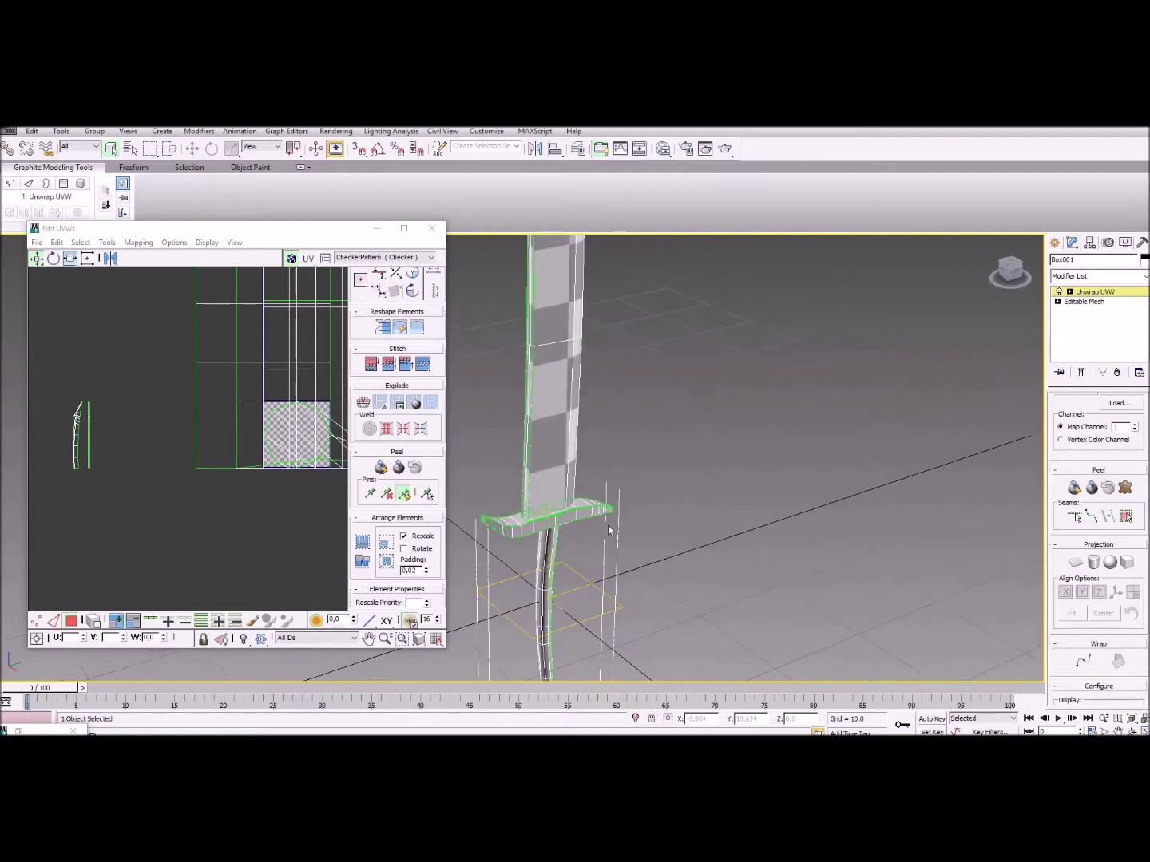
pyautogui.click(542, 523)
pyautogui.press('z')
pyautogui.scroll(-6, 551, 524)
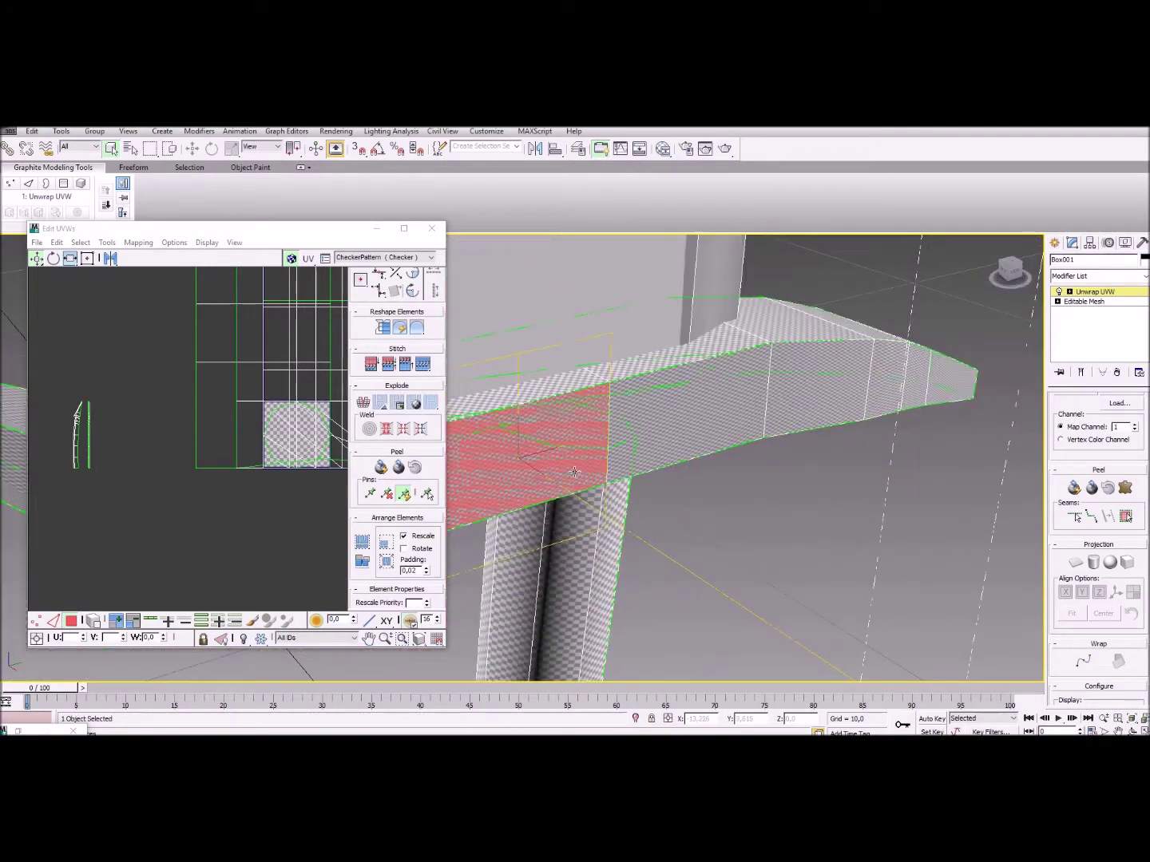
pyautogui.moveTo(327, 228); pyautogui.dragTo(273, 215)
pyautogui.keyDown('alt'); pyautogui.moveTo(688, 435); pyautogui.dragTo(704, 448, button='middle'); pyautogui.keyUp('alt')
pyautogui.scroll(2, 705, 449)
pyautogui.moveTo(593, 517); pyautogui.dragTo(581, 428, button='middle')
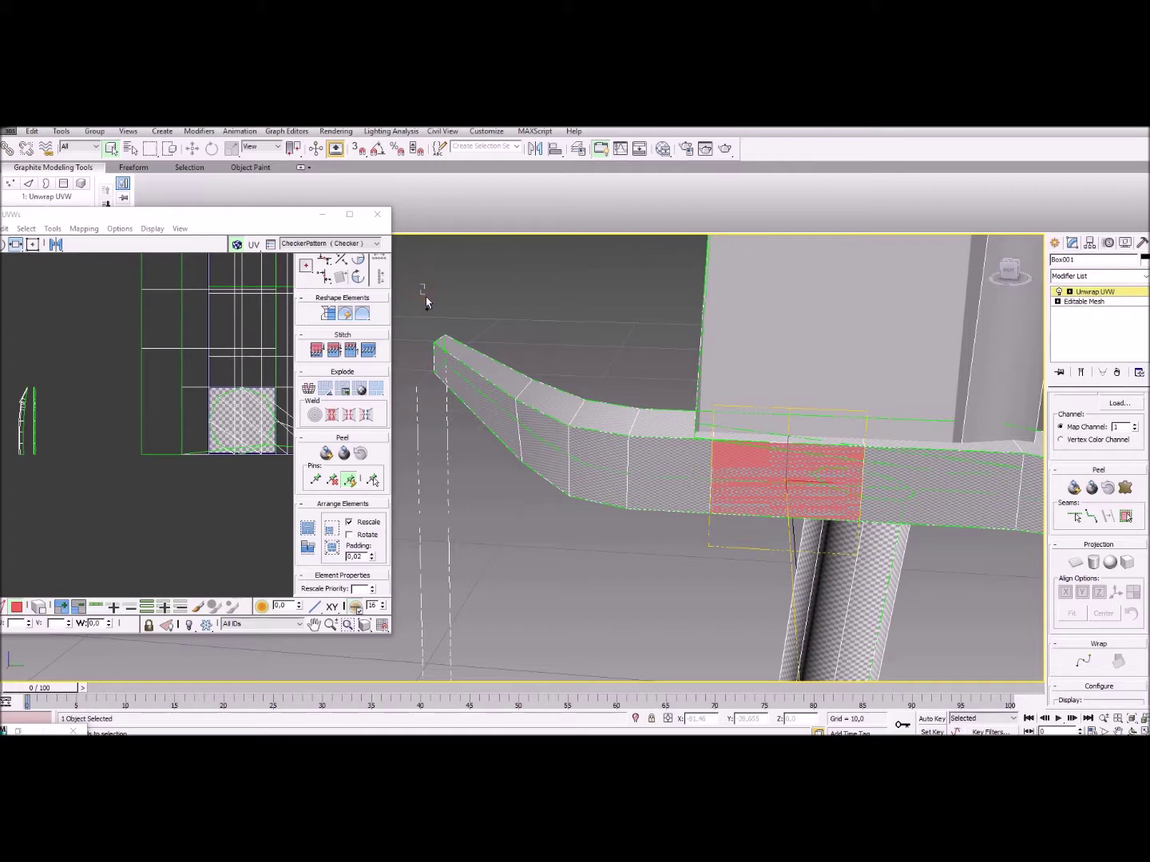
# Add the faces of both crossguard arms to the selection from the front and back.
pyautogui.moveTo(435, 311); pyautogui.dragTo(674, 589)
pyautogui.keyDown('alt'); pyautogui.moveTo(675, 590); pyautogui.dragTo(811, 398, button='middle'); pyautogui.keyUp('alt')
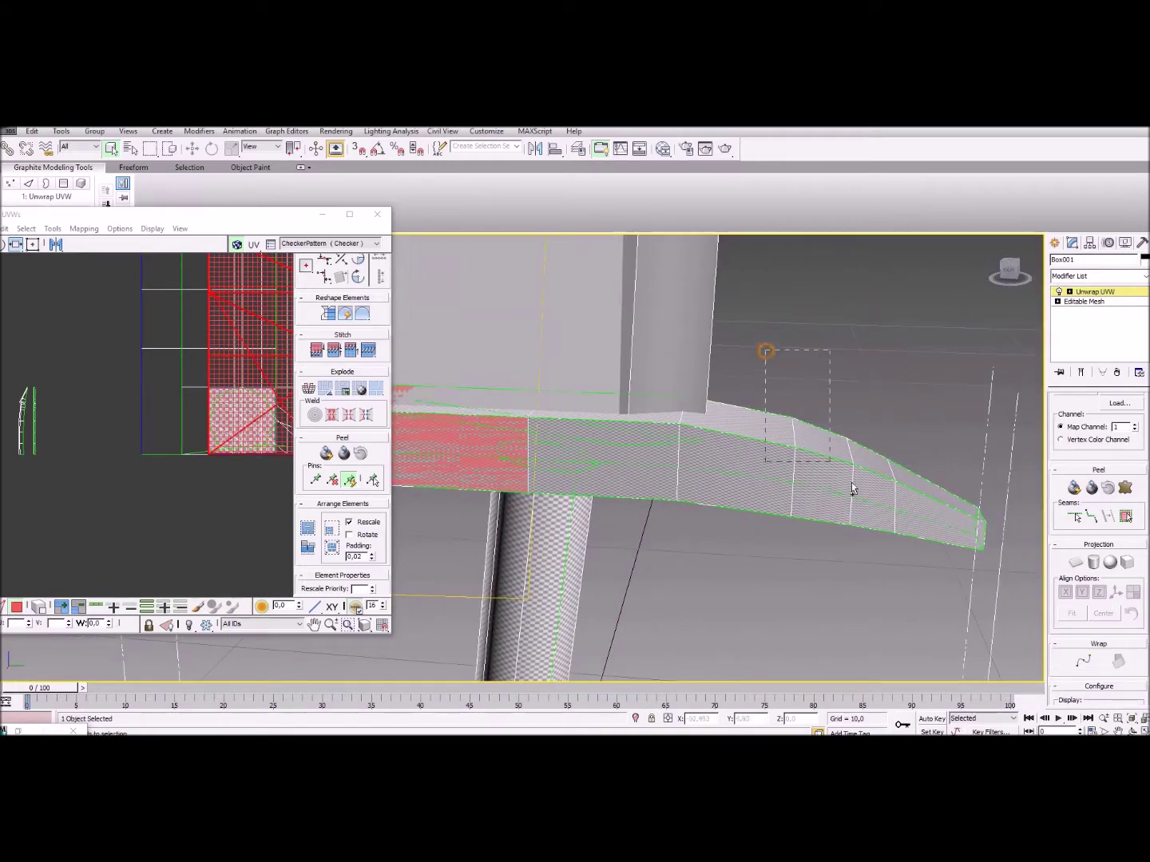
pyautogui.moveTo(998, 605); pyautogui.dragTo(996, 602)
pyautogui.keyDown('alt'); pyautogui.moveTo(997, 602); pyautogui.dragTo(674, 474, button='middle'); pyautogui.keyUp('alt')
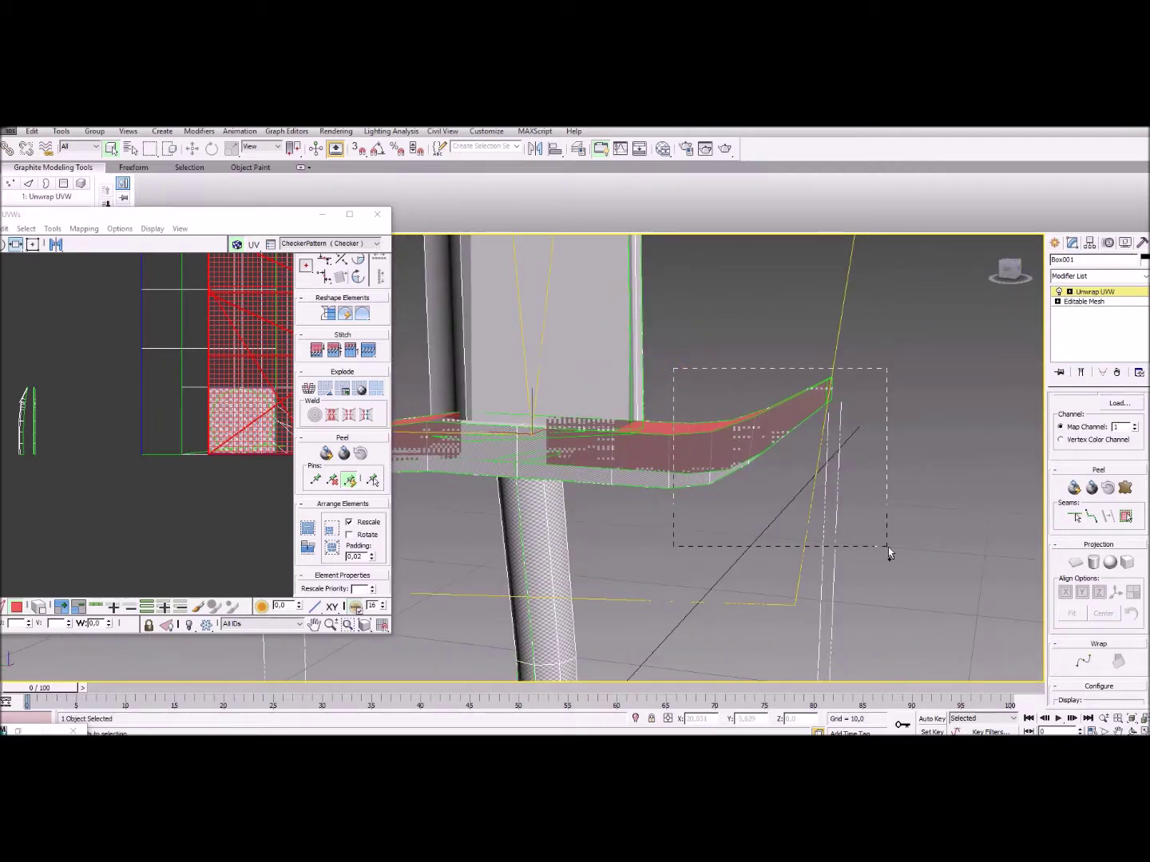
pyautogui.moveTo(888, 547); pyautogui.dragTo(887, 548)
pyautogui.keyDown('alt'); pyautogui.moveTo(887, 547); pyautogui.dragTo(456, 426, button='middle'); pyautogui.keyUp('alt')
pyautogui.moveTo(572, 586); pyautogui.dragTo(572, 585)
pyautogui.keyDown('alt'); pyautogui.moveTo(573, 585); pyautogui.dragTo(714, 461, button='middle'); pyautogui.keyUp('alt')
pyautogui.click(713, 461)
pyautogui.keyDown('alt'); pyautogui.moveTo(713, 462); pyautogui.dragTo(792, 349, button='middle'); pyautogui.keyUp('alt')
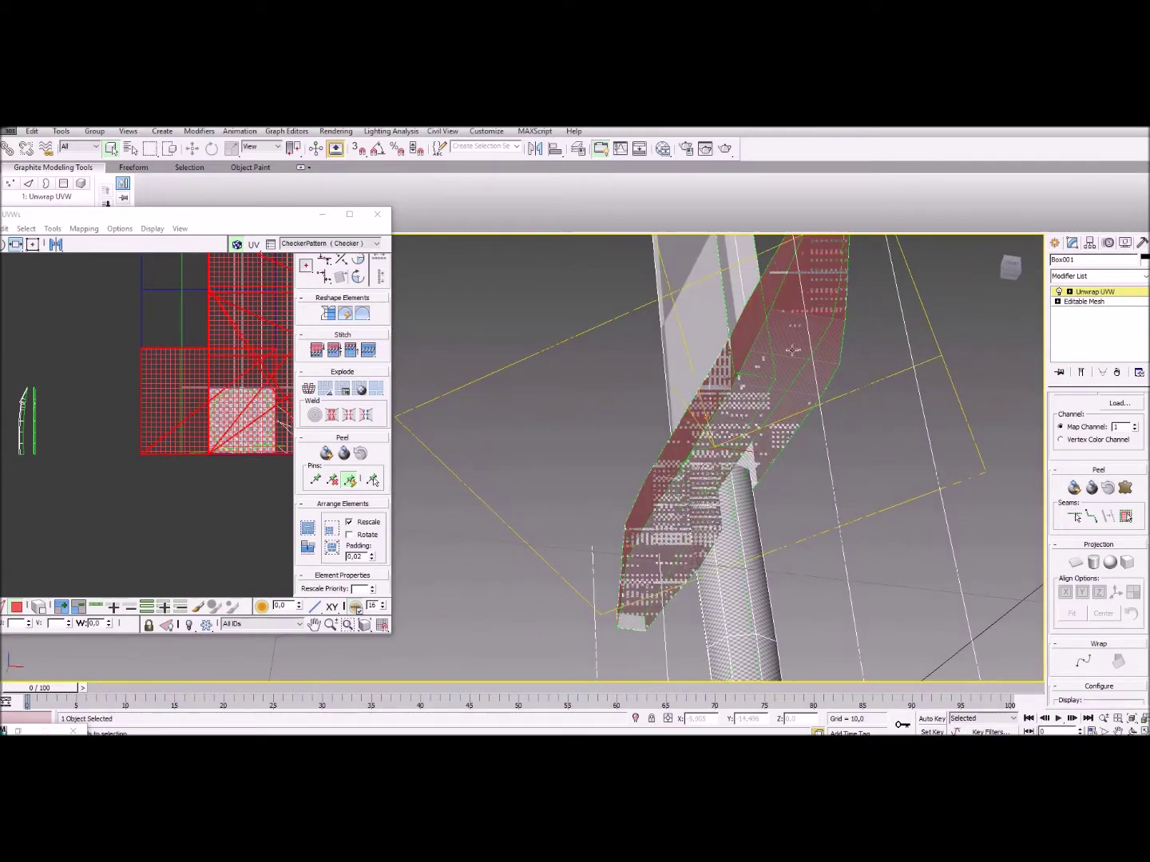
# Add the remaining underside and end faces to complete the crossguard selection.
pyautogui.keyDown('ctrl'); pyautogui.click(792, 348); pyautogui.keyUp('ctrl')
pyautogui.keyDown('ctrl'); pyautogui.click(765, 420); pyautogui.keyUp('ctrl')
pyautogui.keyDown('ctrl'); pyautogui.click(752, 469); pyautogui.keyUp('ctrl')
pyautogui.moveTo(666, 504)
pyautogui.keyDown('alt'); pyautogui.mouseDown(button='middle')
pyautogui.moveTo(643, 608)
pyautogui.moveTo(624, 569)
pyautogui.moveTo(539, 543)
pyautogui.moveTo(580, 551)
pyautogui.moveTo(629, 540)
pyautogui.moveTo(633, 499)
pyautogui.moveTo(622, 517)
pyautogui.moveTo(588, 522)
pyautogui.mouseUp(button='middle'); pyautogui.keyUp('alt')
pyautogui.scroll(6, 623, 517)
pyautogui.keyDown('ctrl'); pyautogui.click(706, 481); pyautogui.keyUp('ctrl')
pyautogui.keyDown('alt'); pyautogui.moveTo(772, 546); pyautogui.dragTo(827, 592, button='middle'); pyautogui.keyUp('alt')
pyautogui.scroll(-6, 668, 550)
pyautogui.scroll(5, 827, 593)
pyautogui.moveTo(727, 531); pyautogui.dragTo(687, 515, button='middle')
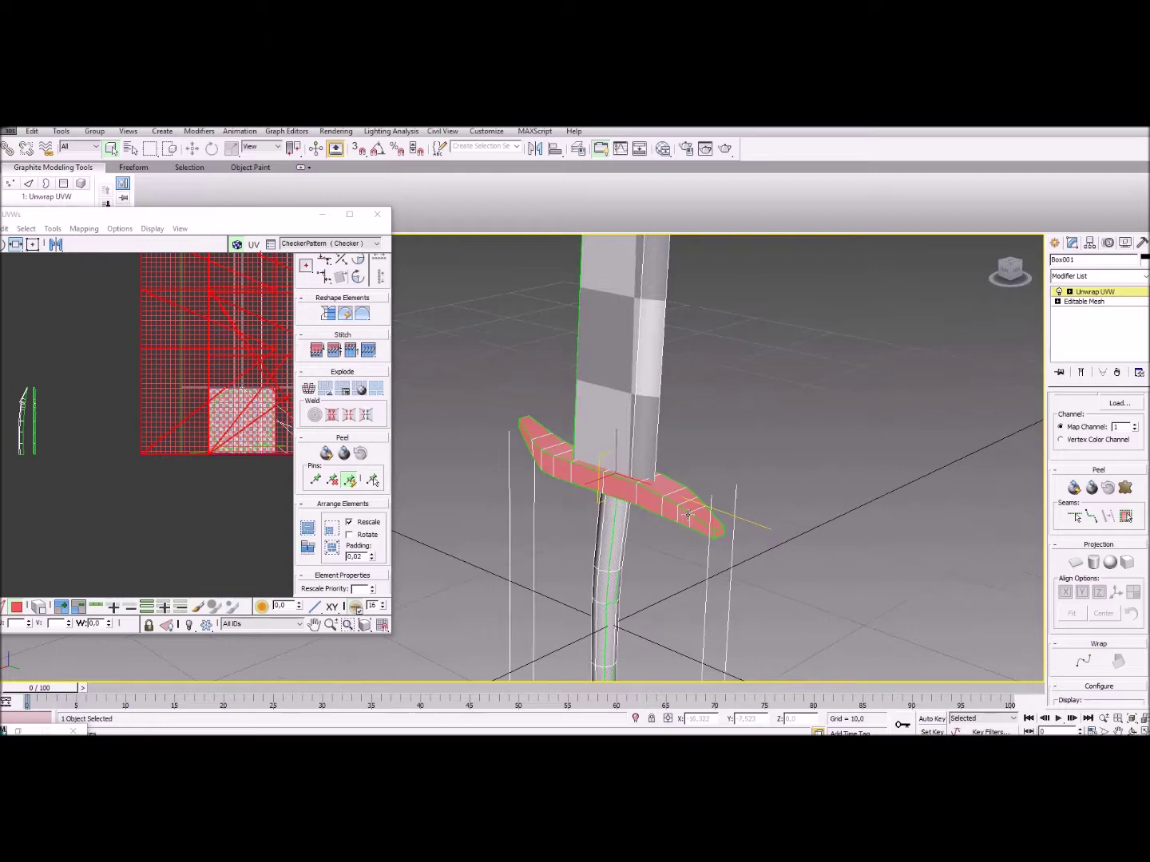
# Apply a box projection aligned to the Z axis to the selected crossguard faces.
pyautogui.scroll(3, 688, 514)
pyautogui.scroll(-5, 154, 412)
pyautogui.moveTo(212, 349); pyautogui.dragTo(125, 440, button='middle')
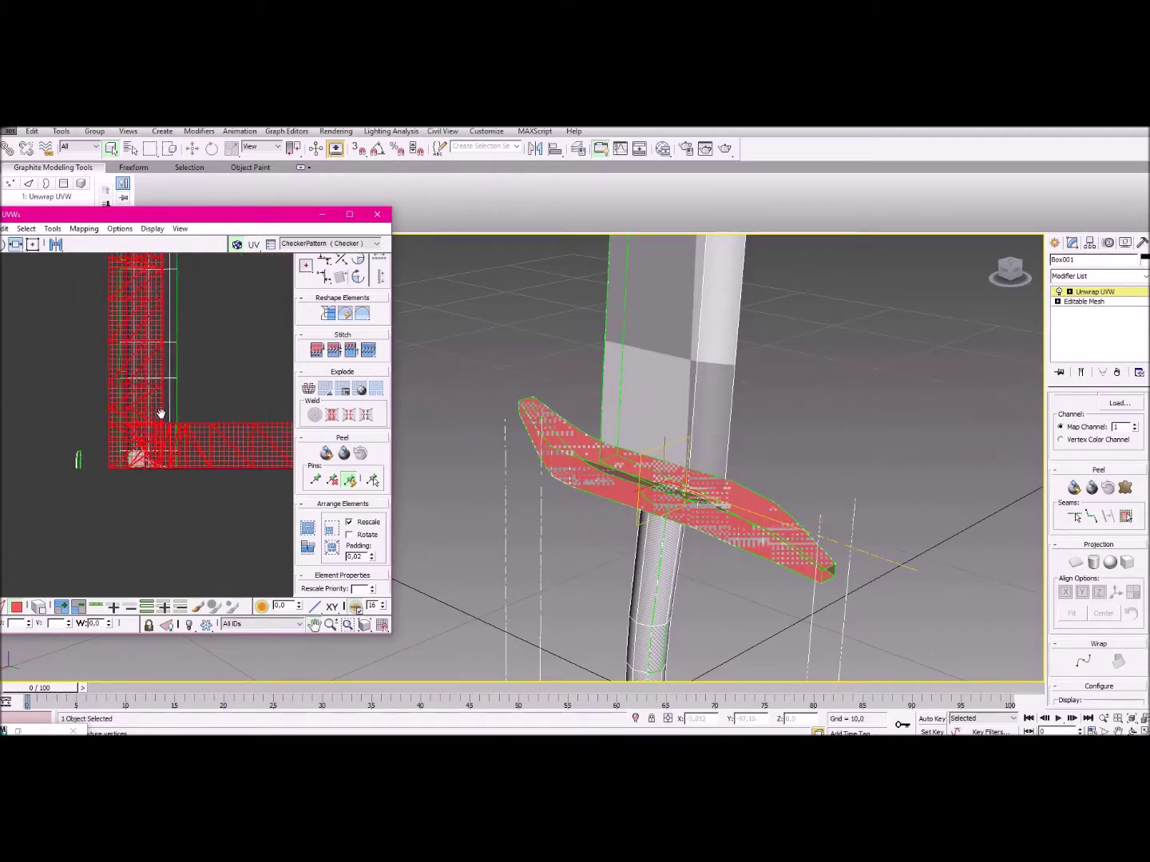
pyautogui.click(1127, 562)
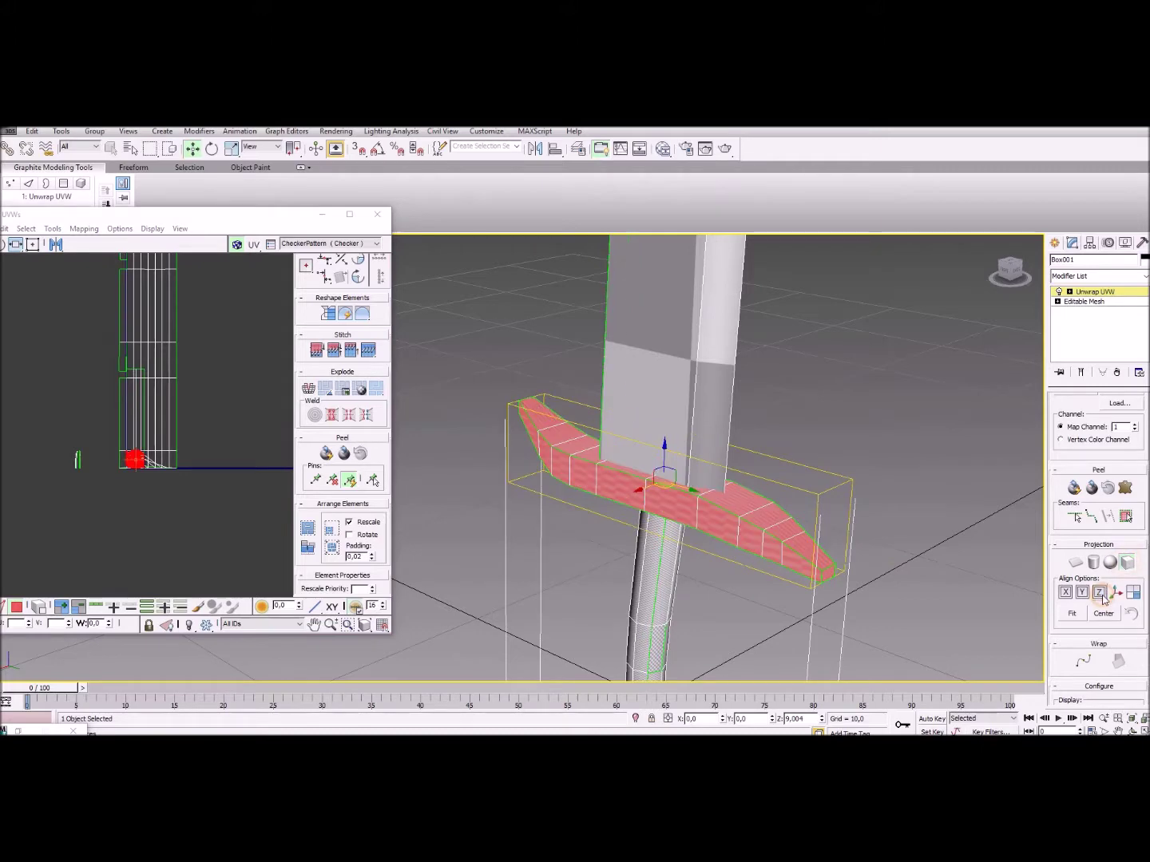
pyautogui.click(1128, 562)
# Move the crossguard's UVs to the empty area on the right of the remaining UV layout.
pyautogui.moveTo(94, 456); pyautogui.dragTo(160, 451, button='middle')
pyautogui.moveTo(283, 443); pyautogui.dragTo(201, 433, button='middle')
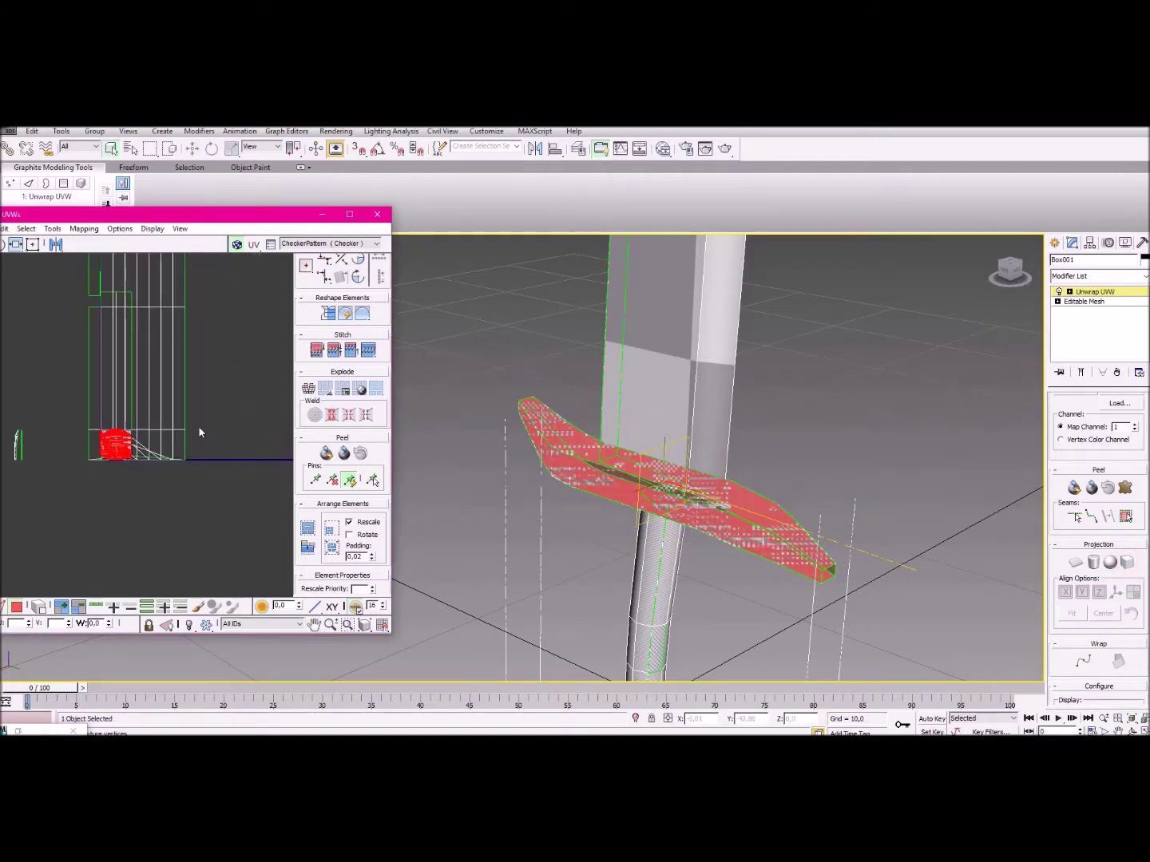
pyautogui.moveTo(125, 443); pyautogui.dragTo(262, 457)
pyautogui.moveTo(263, 457); pyautogui.dragTo(187, 473, button='middle')
pyautogui.scroll(3, 189, 473)
pyautogui.scroll(4, 192, 472)
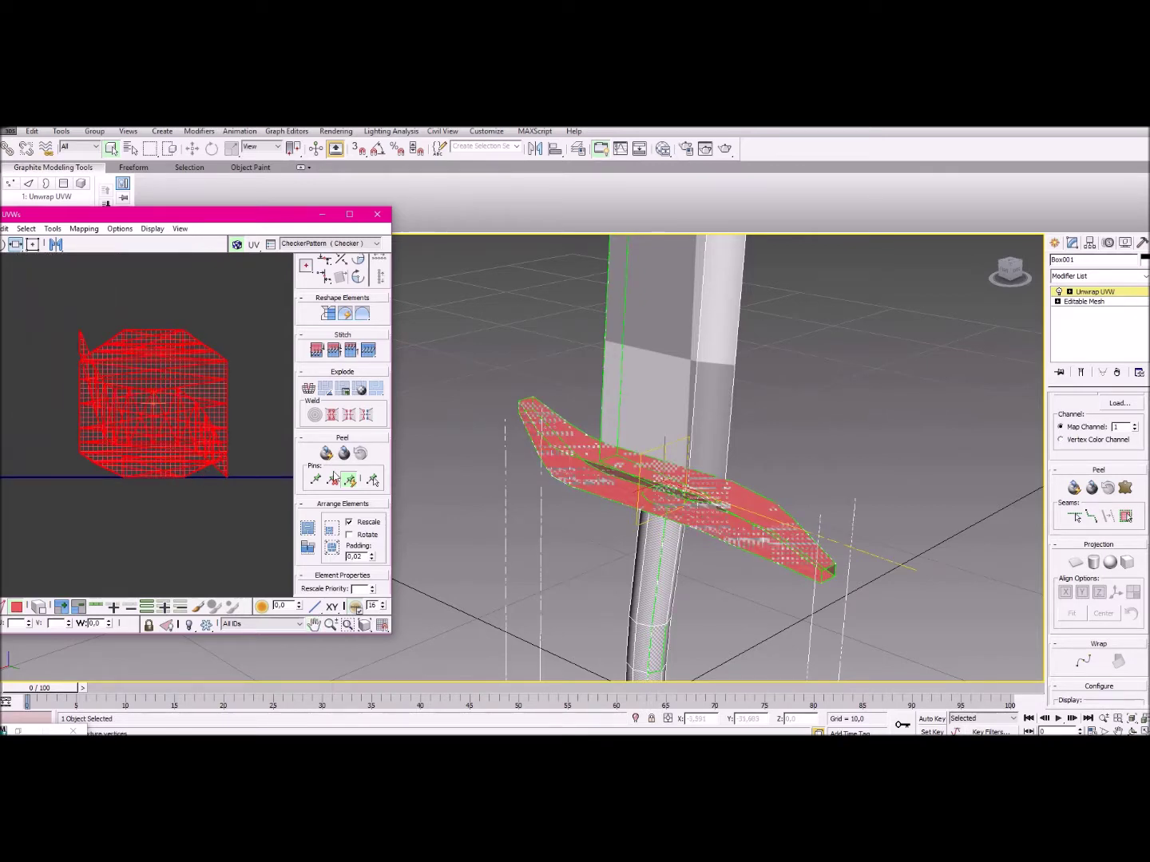
# Turn off Normalize Map and reapply the box projection to the selected crossguard faces.
pyautogui.scroll(-4, 215, 428)
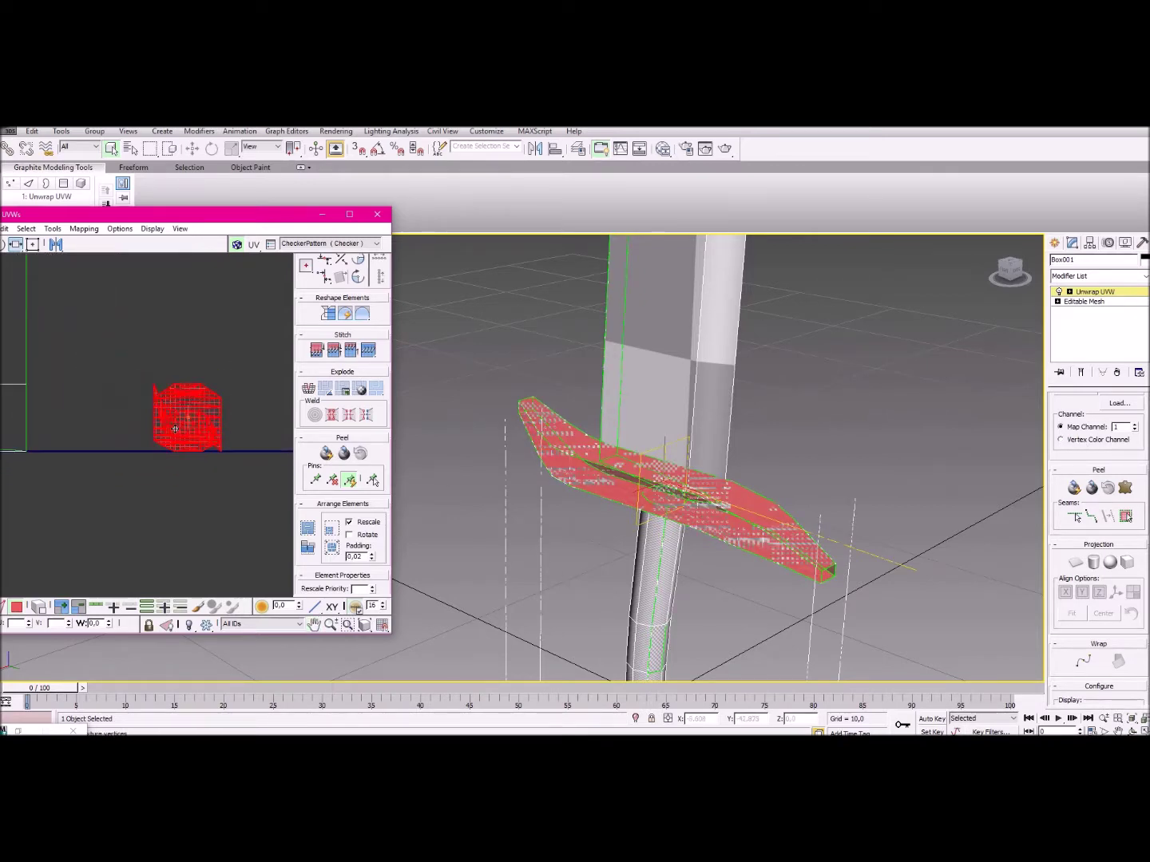
pyautogui.scroll(-3, 1112, 559)
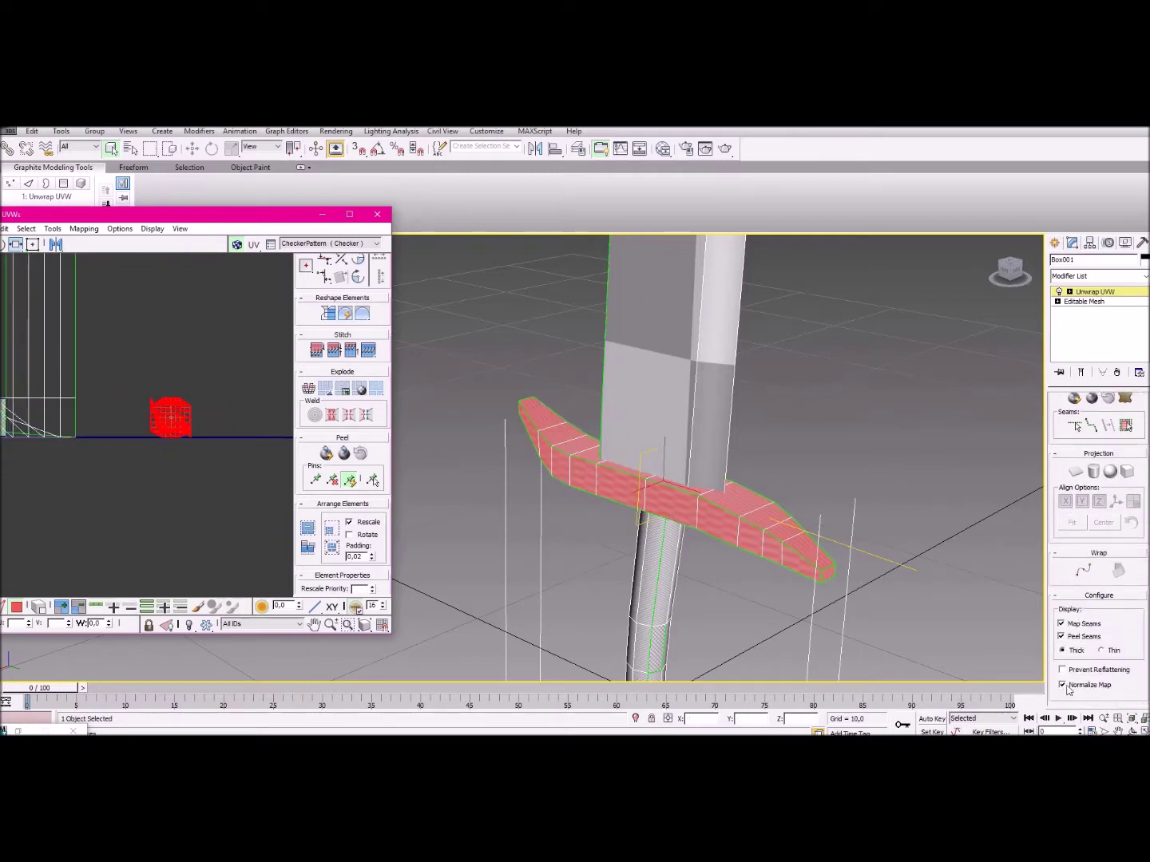
pyautogui.click(1063, 686)
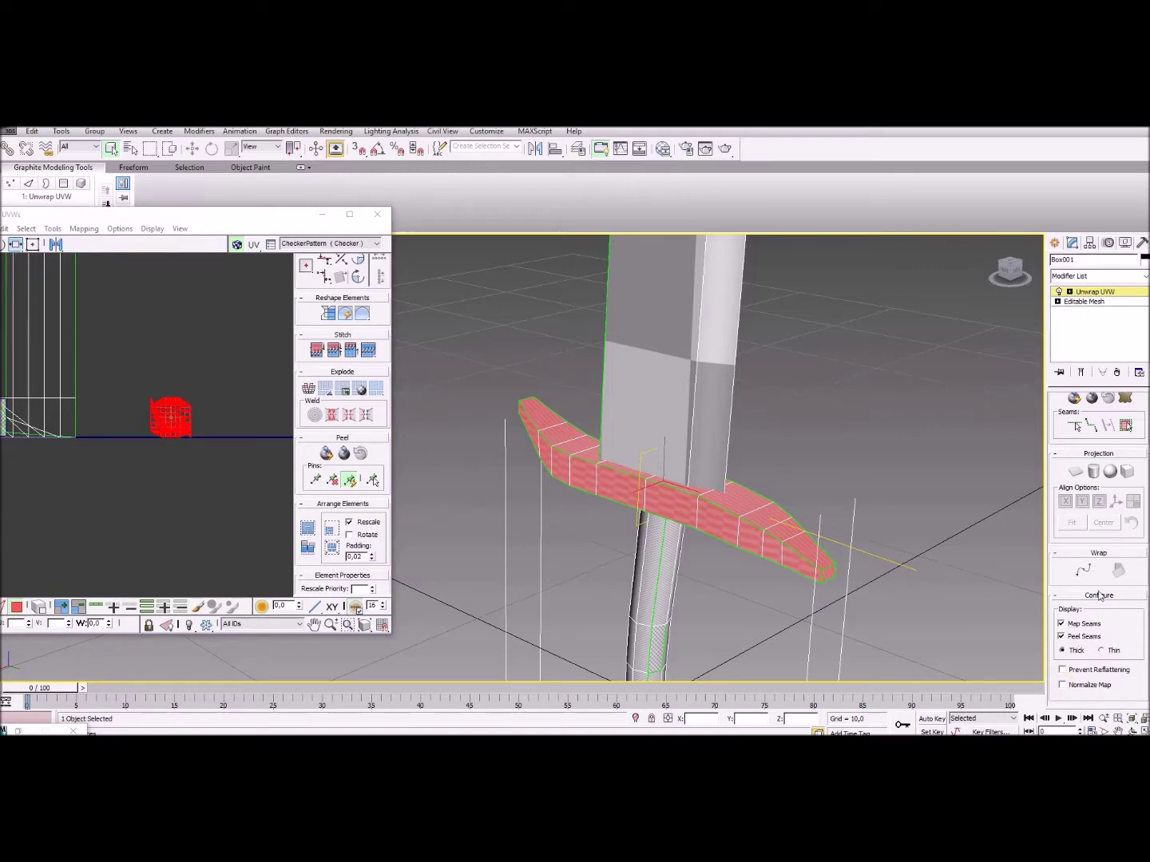
pyautogui.click(1127, 472)
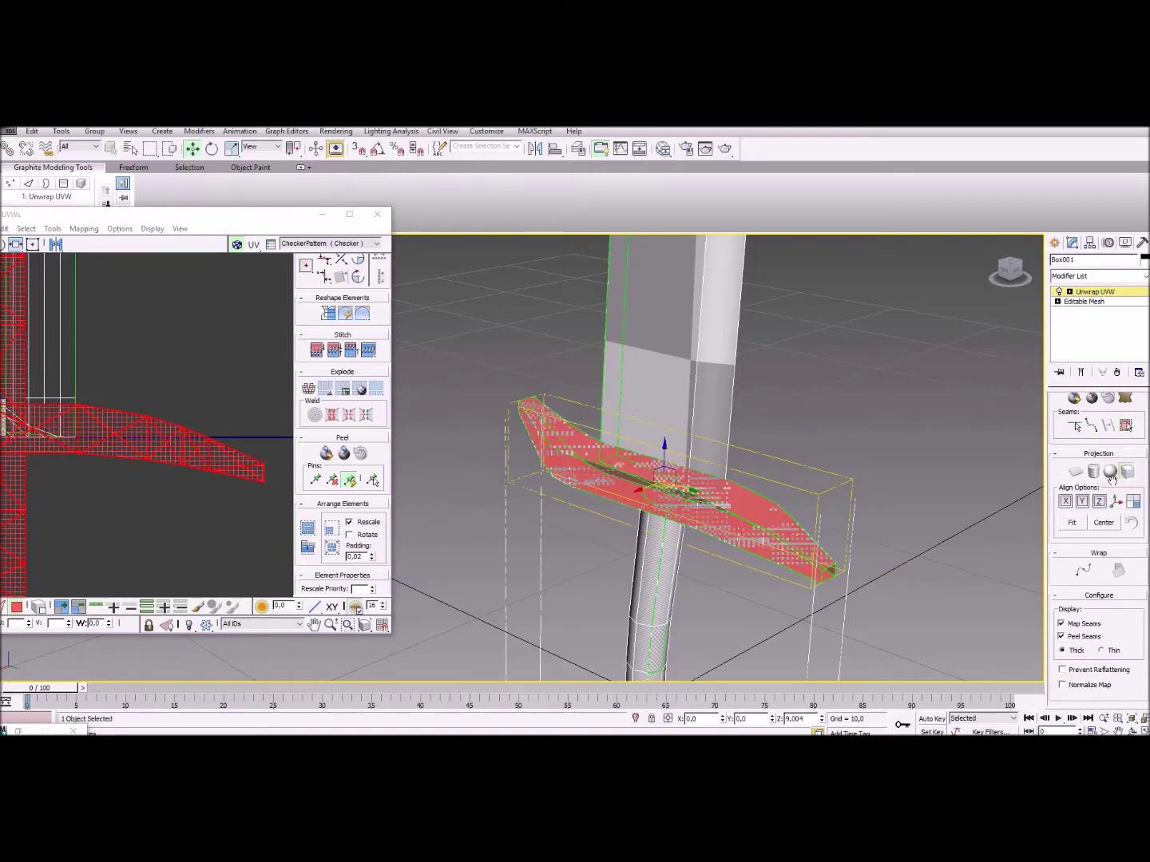
pyautogui.click(1128, 478)
# Move the cross-shaped crossguard UVs into the empty area left of the remaining UV layout.
pyautogui.scroll(-5, 175, 464)
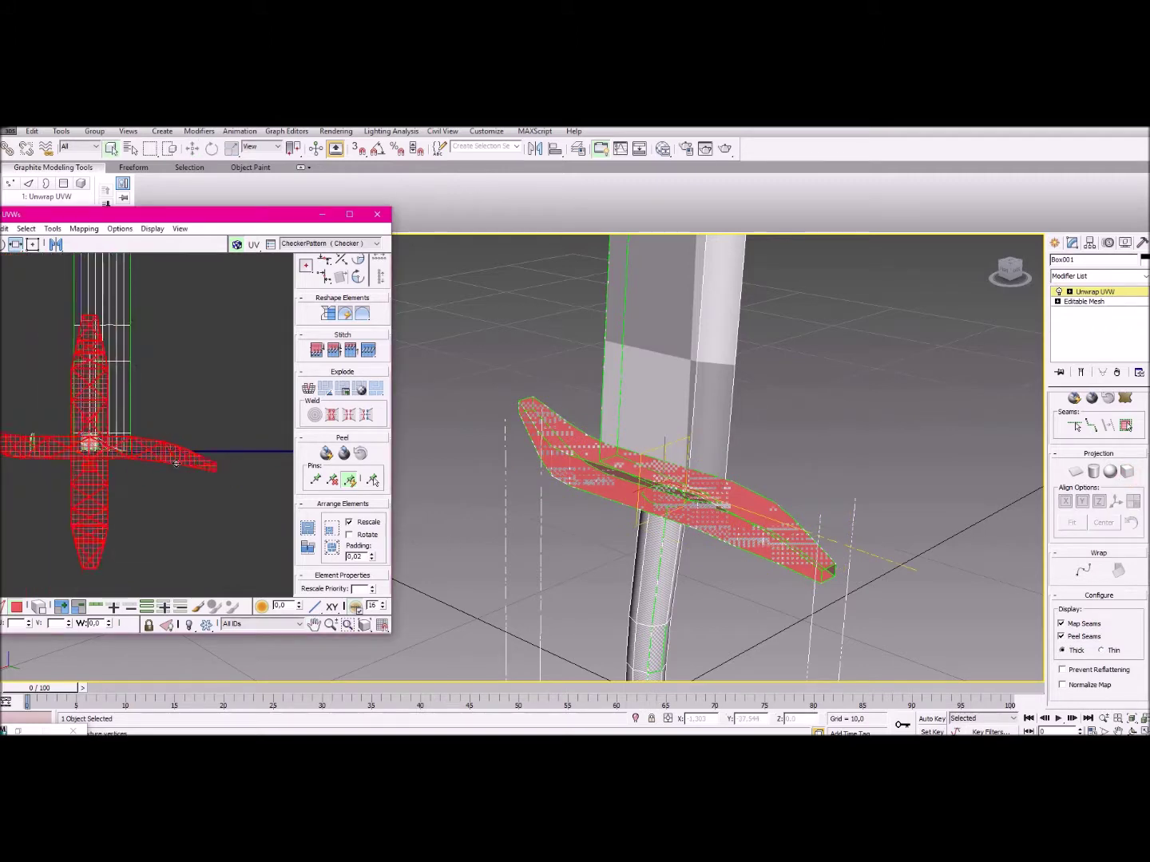
pyautogui.scroll(2, 148, 455)
pyautogui.moveTo(172, 471); pyautogui.dragTo(205, 413, button='middle')
pyautogui.moveTo(250, 413); pyautogui.dragTo(126, 407)
pyautogui.scroll(3, 174, 398)
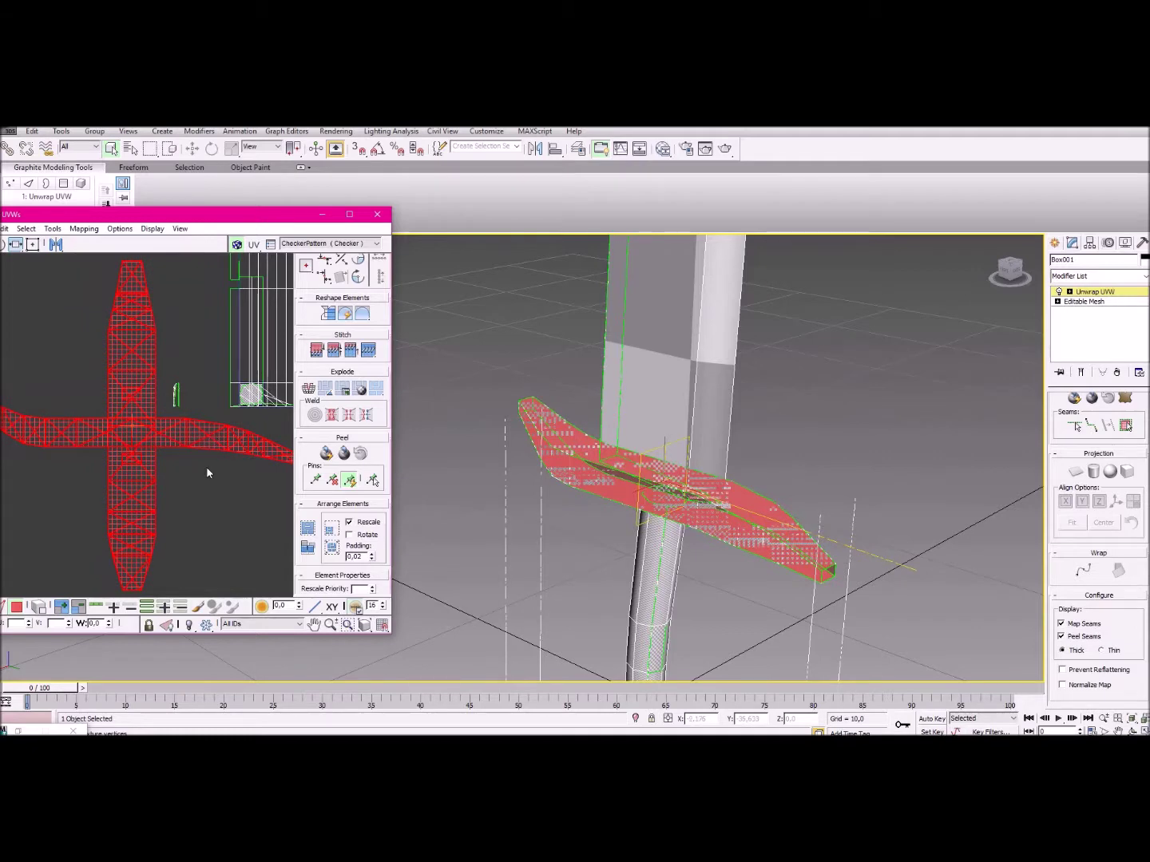
# Select both arms of the crossguard's curved horizontal UV strip and move them below the vertical strip.
pyautogui.scroll(-4, 214, 439)
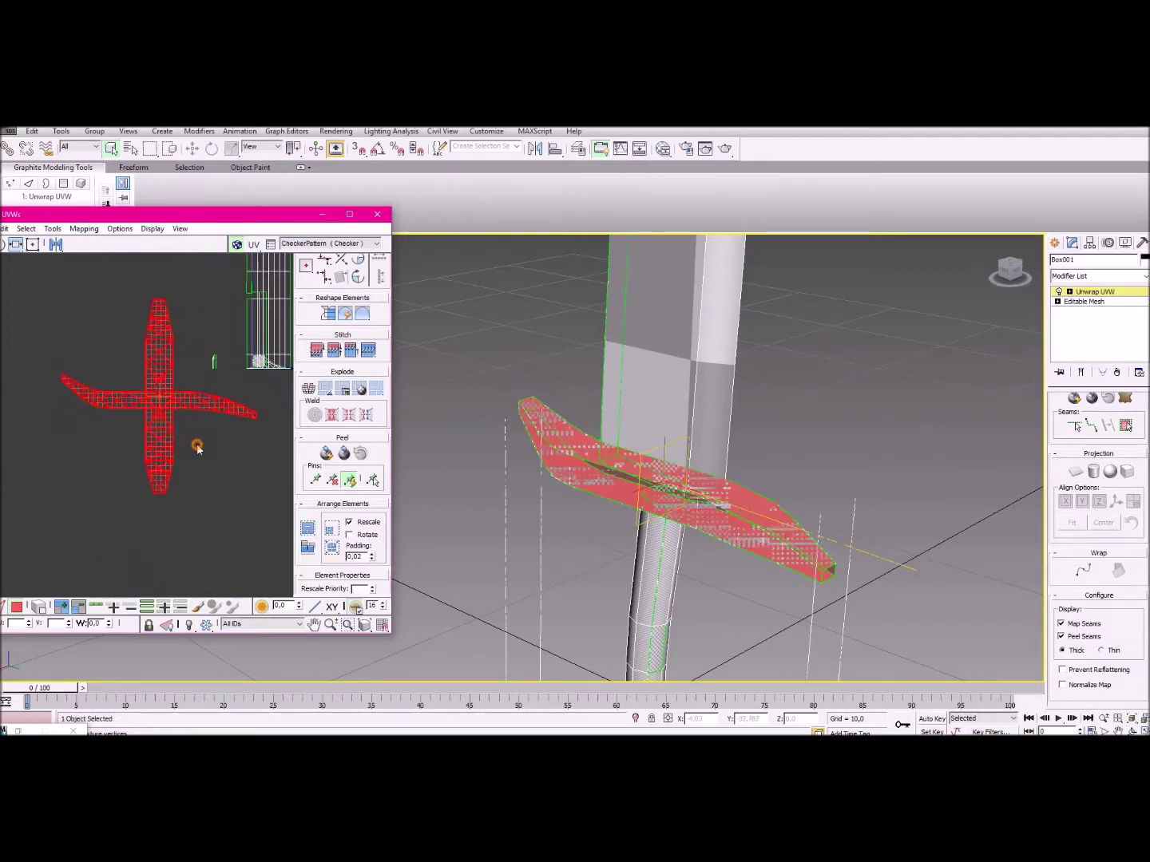
pyautogui.click(93, 443)
pyautogui.moveTo(134, 442); pyautogui.dragTo(133, 441)
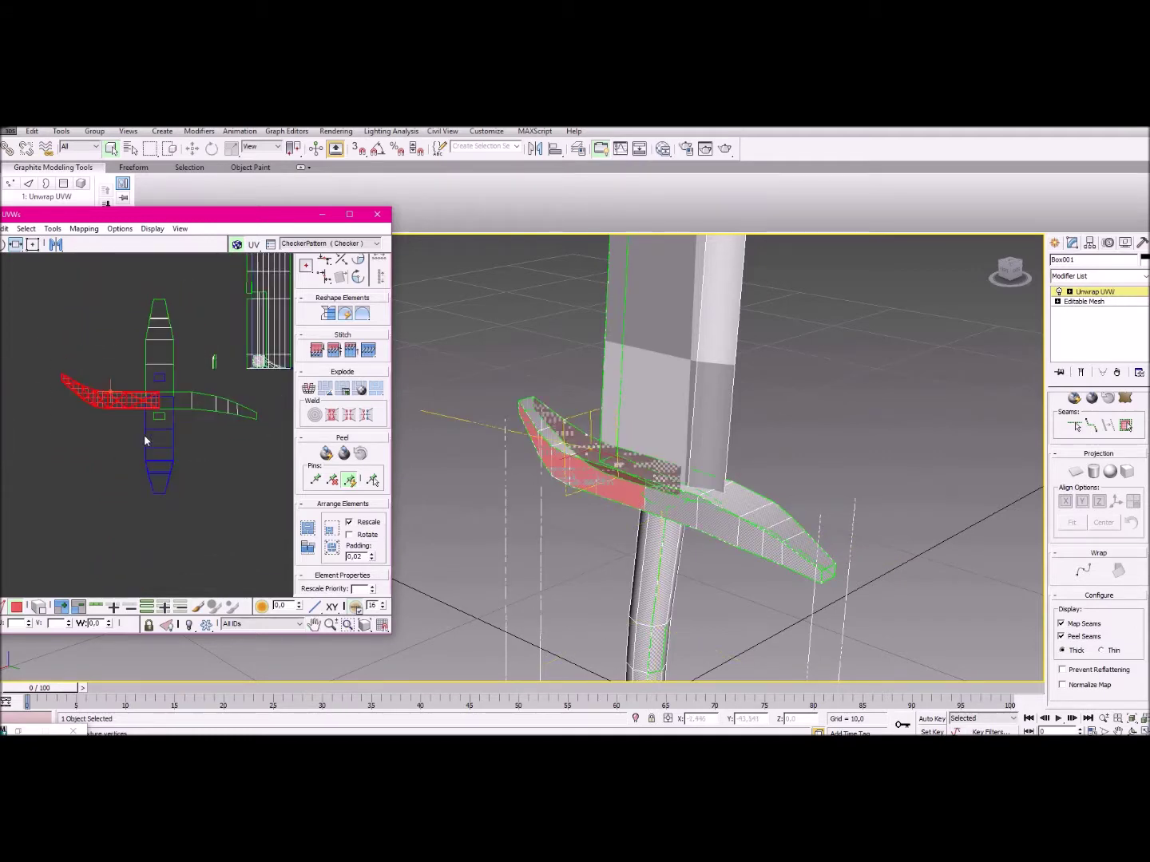
pyautogui.keyDown('ctrl'); pyautogui.moveTo(260, 446); pyautogui.dragTo(262, 442); pyautogui.keyUp('ctrl')
pyautogui.moveTo(235, 434); pyautogui.dragTo(194, 401, button='middle')
pyautogui.moveTo(198, 400); pyautogui.dragTo(198, 520)
# Rotate the vertical crossguard strip 90 degrees and place it directly above the curved strip.
pyautogui.click(213, 480)
pyautogui.moveTo(107, 293); pyautogui.dragTo(169, 483)
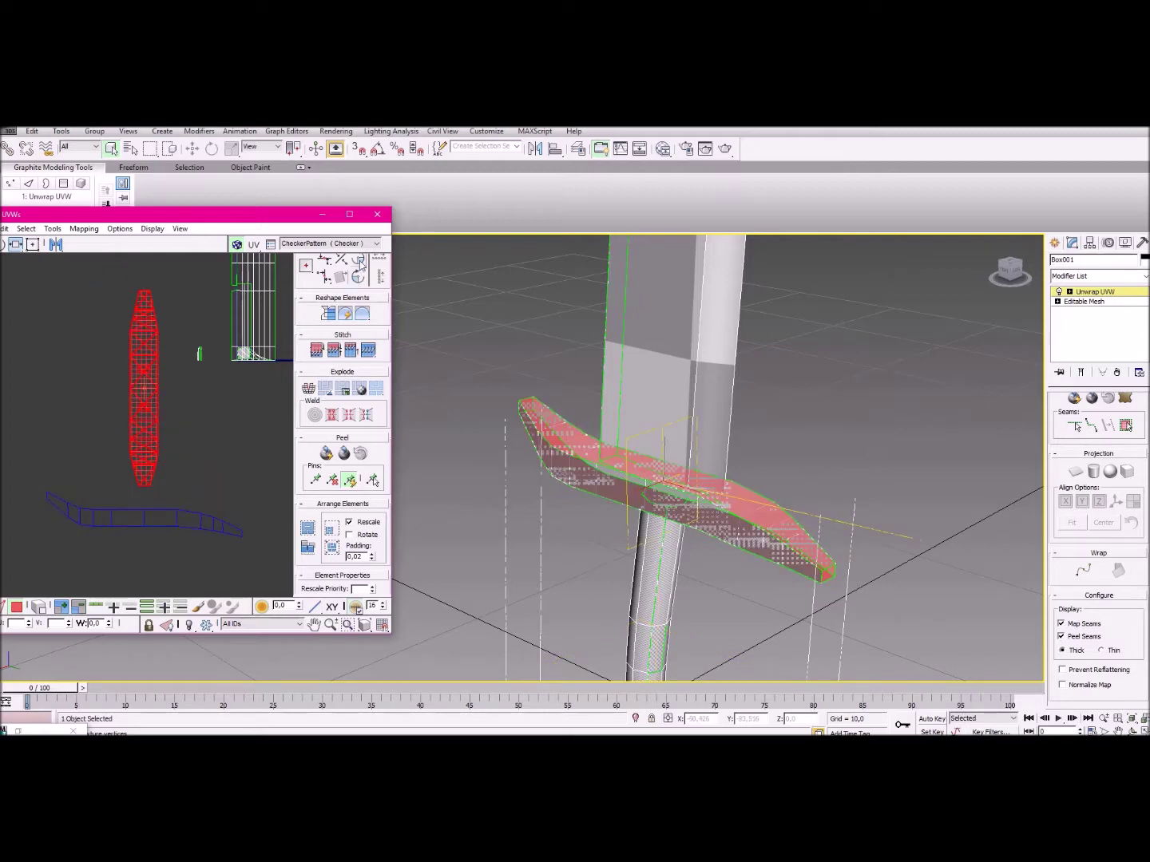
pyautogui.scroll(1, 359, 277)
pyautogui.moveTo(134, 220); pyautogui.dragTo(168, 206)
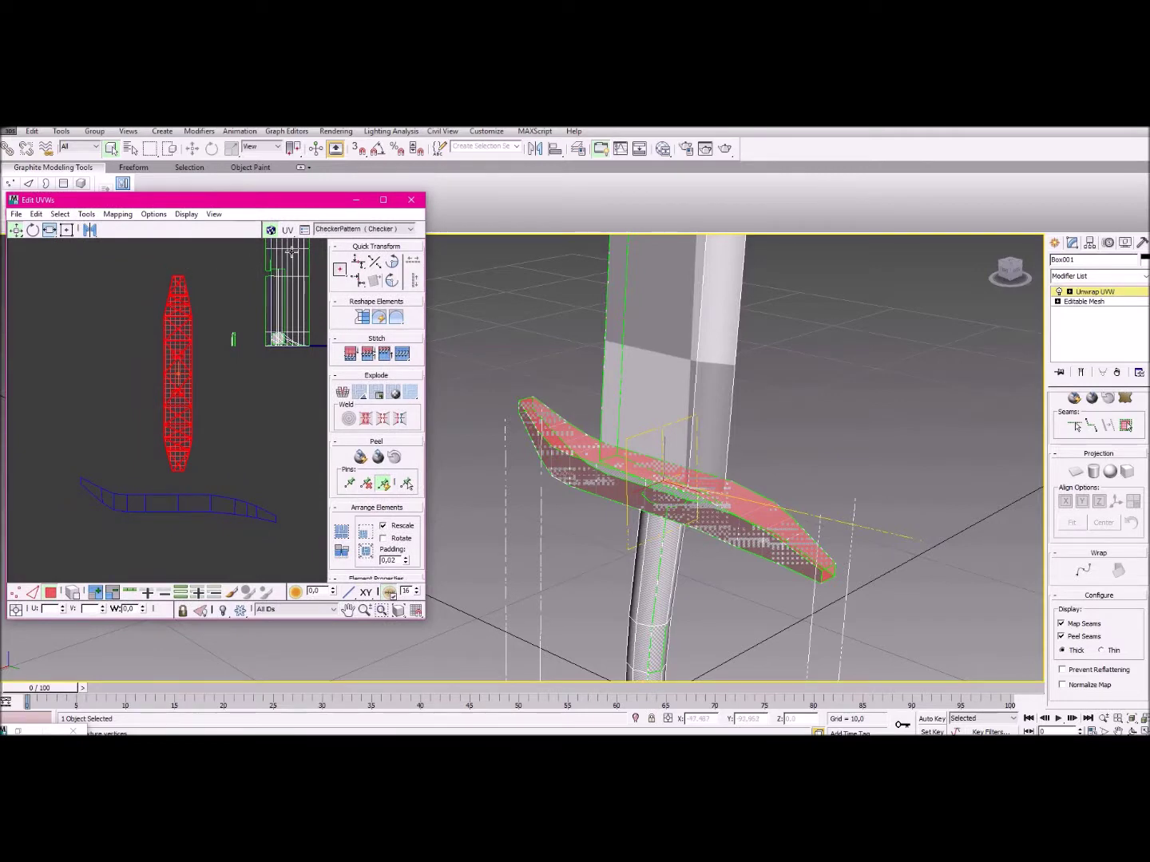
pyautogui.click(392, 262)
pyautogui.moveTo(202, 372); pyautogui.dragTo(205, 470)
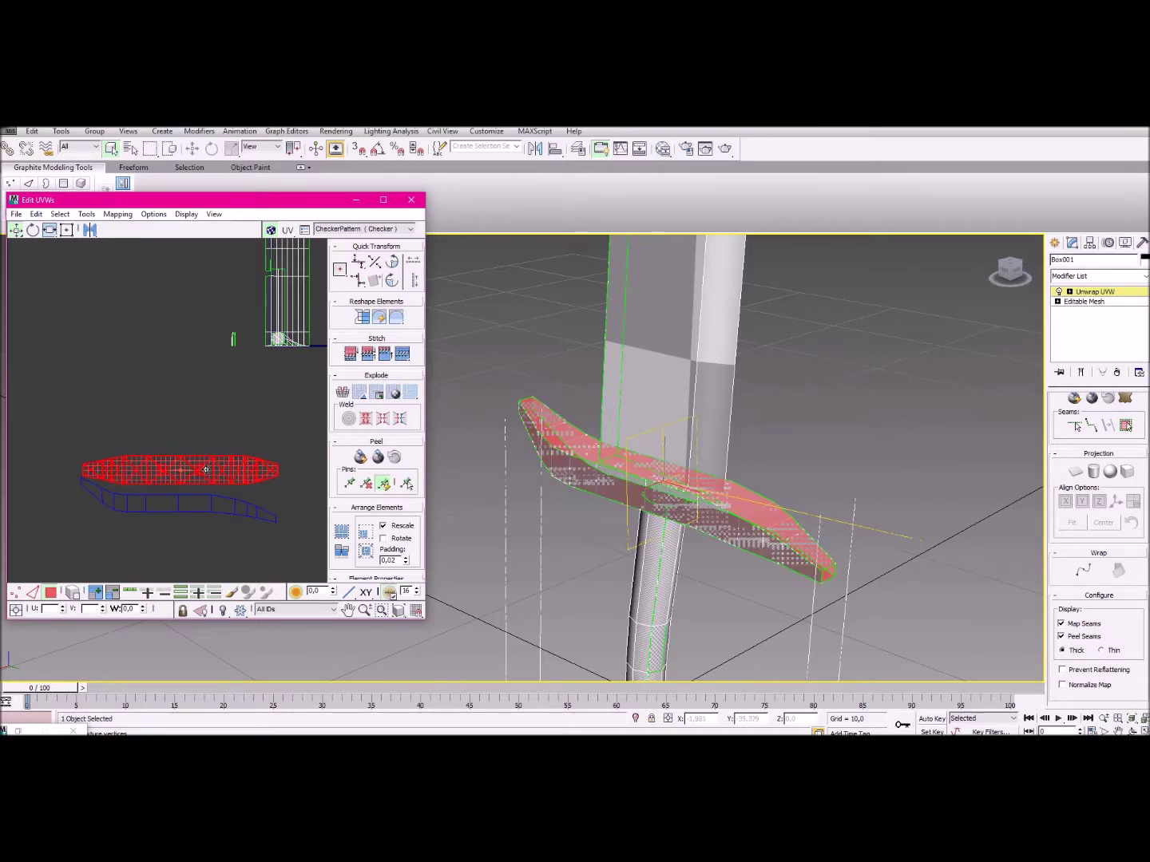
# Select both crossguard UV strips and move them up together.
pyautogui.click(162, 446)
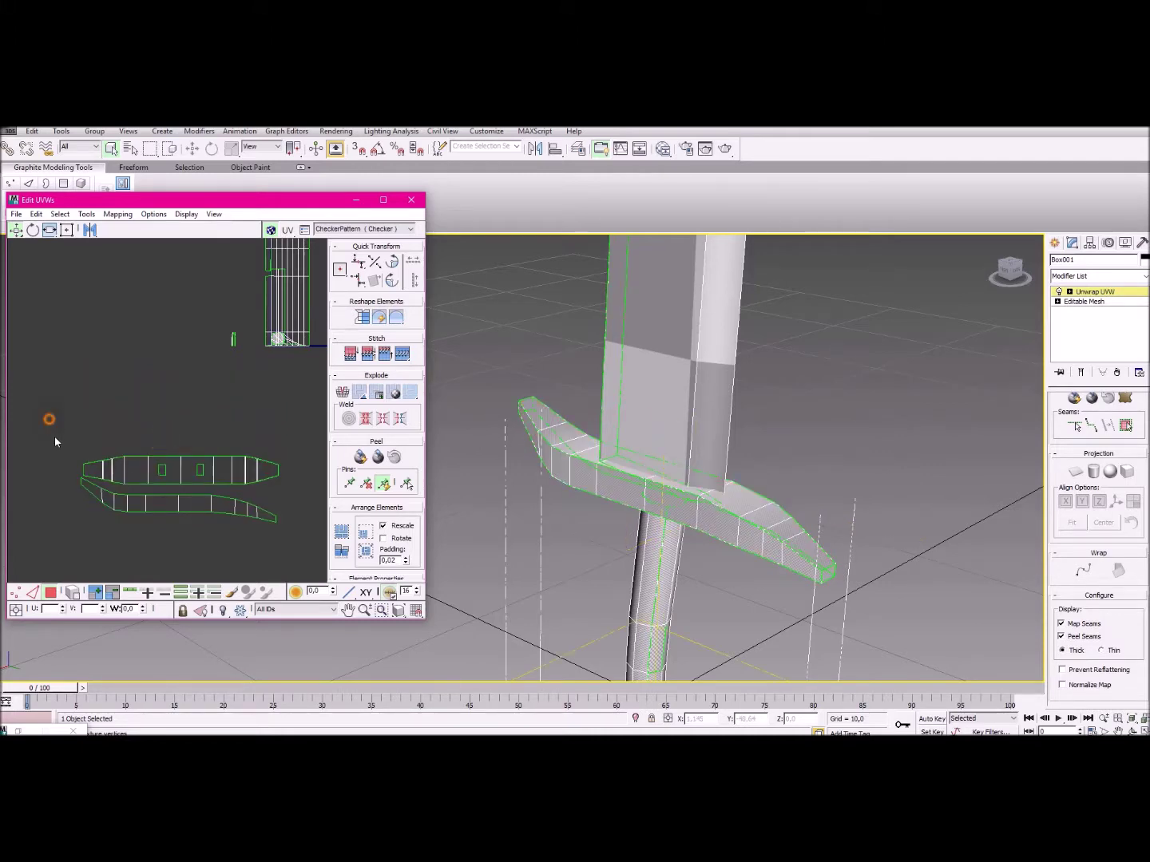
pyautogui.click(231, 487)
pyautogui.moveTo(231, 488); pyautogui.dragTo(231, 404)
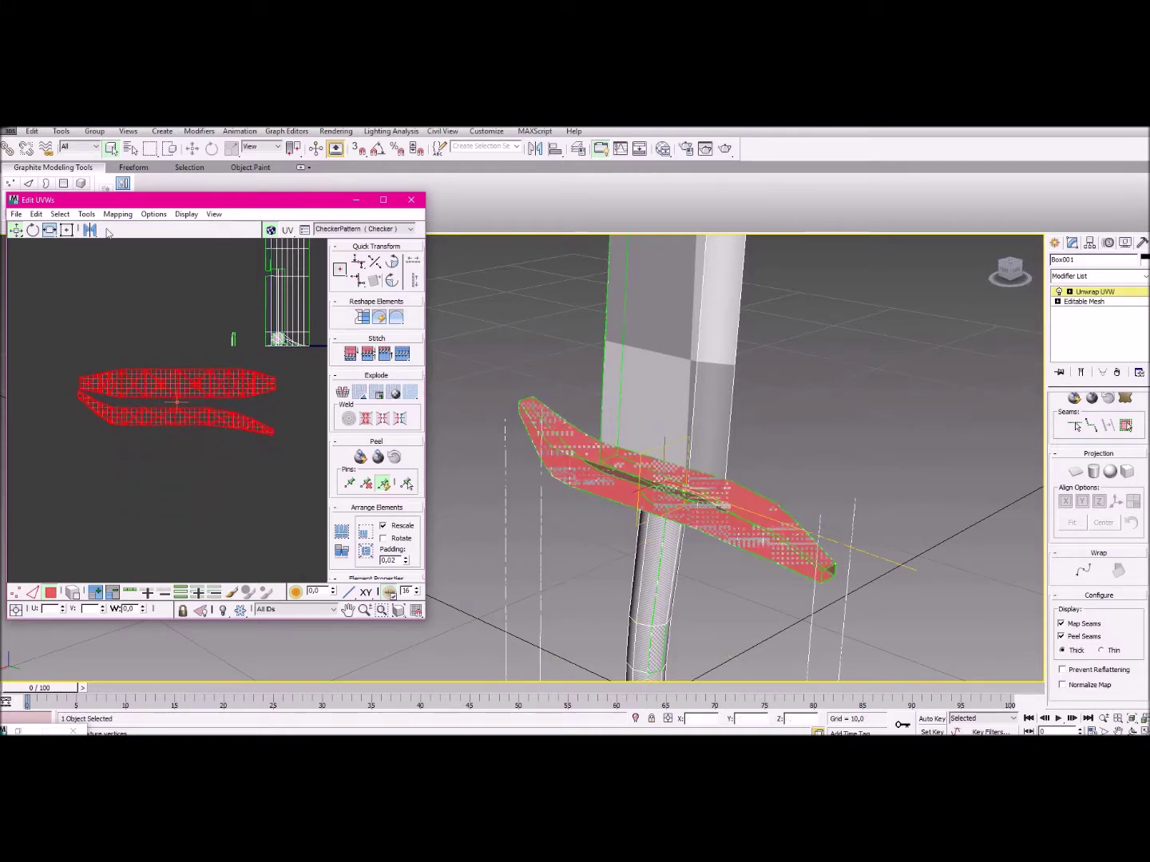
# Scale both crossguard strips down uniformly and place them beside the small, already mapped UV pieces.
pyautogui.click(53, 230)
pyautogui.click(52, 215)
pyautogui.moveTo(202, 392); pyautogui.dragTo(214, 496)
pyautogui.moveTo(224, 428); pyautogui.dragTo(153, 519, button='middle')
pyautogui.scroll(3, 199, 461)
pyautogui.click(23, 226)
pyautogui.moveTo(83, 498); pyautogui.dragTo(236, 350)
pyautogui.click(249, 392)
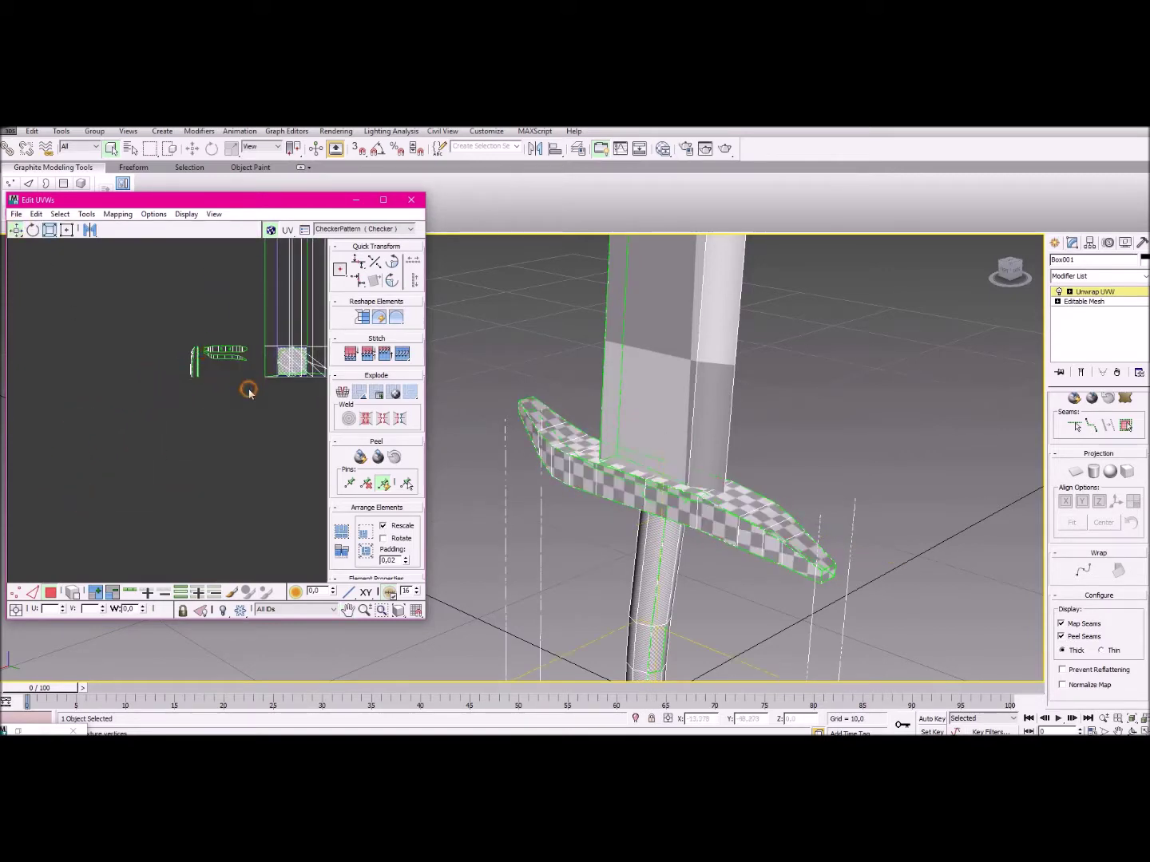
pyautogui.scroll(4, 215, 398)
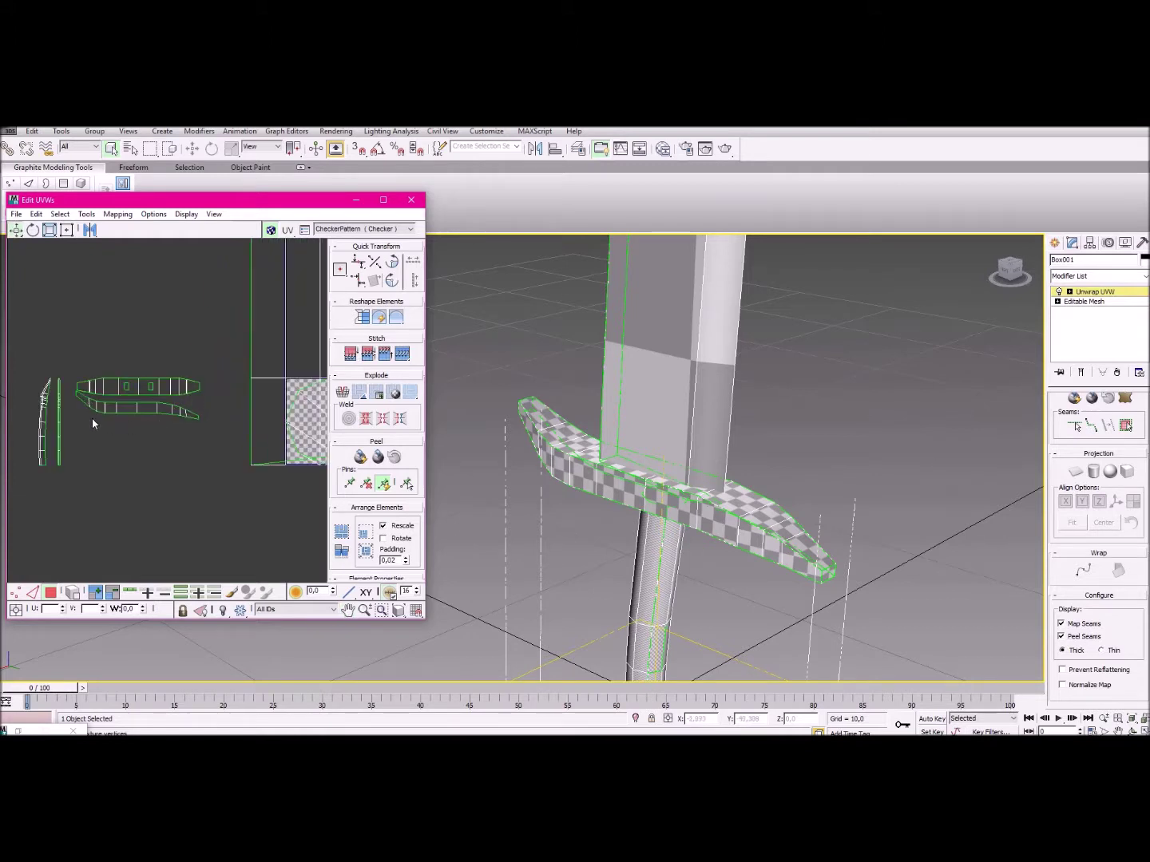
pyautogui.scroll(1, 112, 420)
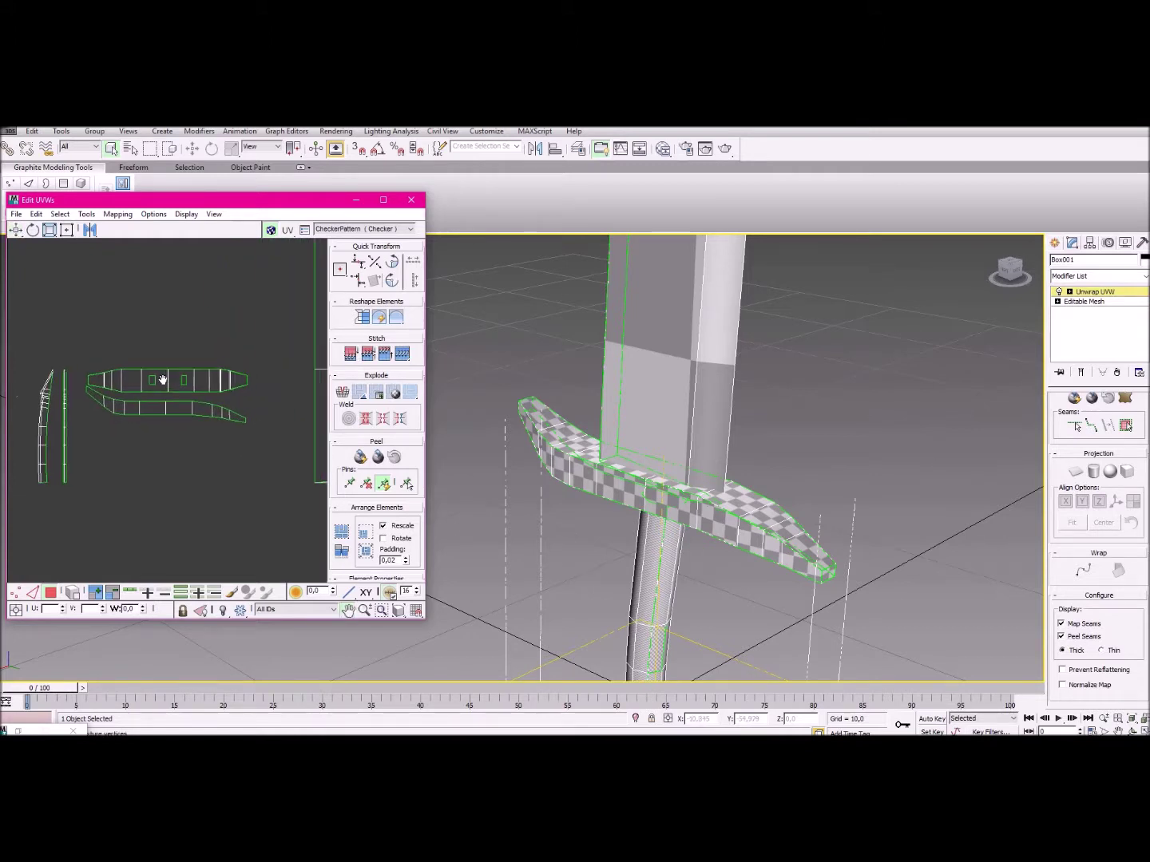
pyautogui.scroll(-2, 125, 386)
pyautogui.scroll(-2, 128, 378)
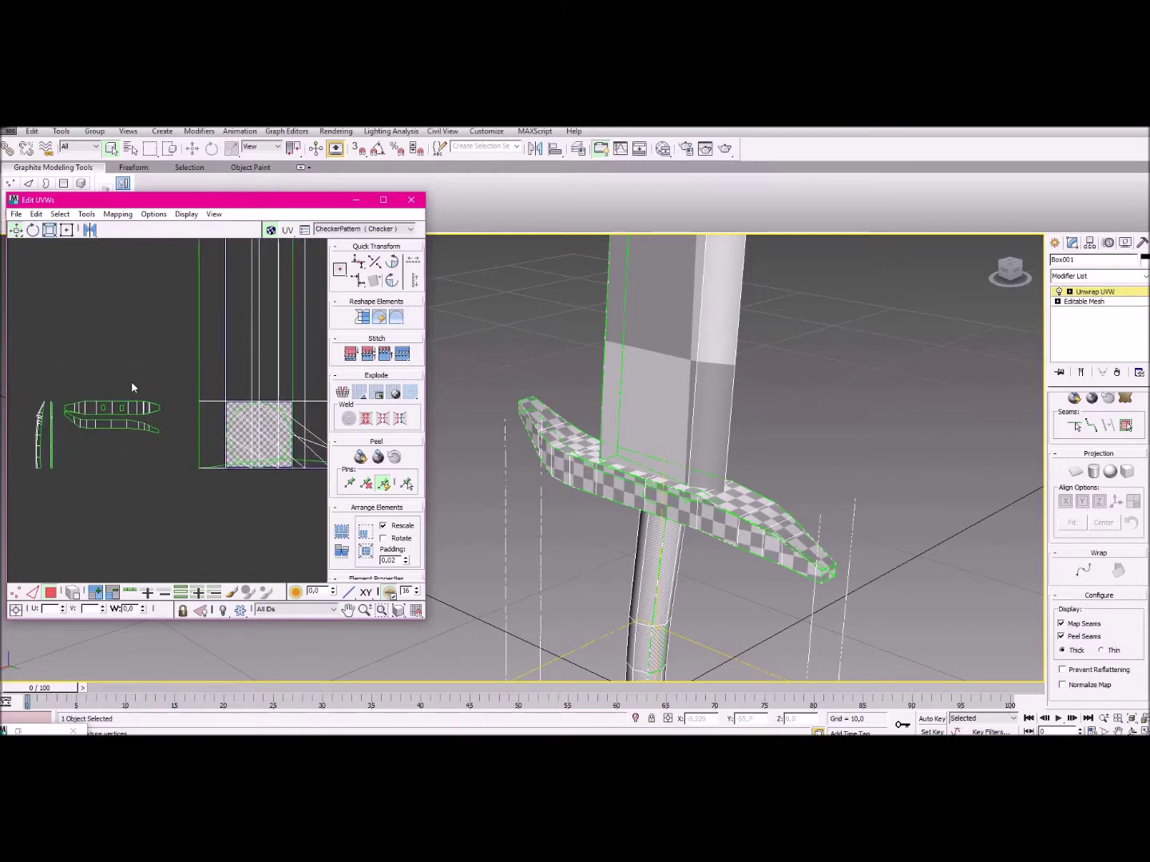
# Select all faces of the pommel at the end of the grip, covering its sides and bottom.
pyautogui.moveTo(688, 522); pyautogui.dragTo(669, 300, button='middle')
pyautogui.moveTo(646, 602)
pyautogui.mouseDown(button='middle')
pyautogui.moveTo(650, 313)
pyautogui.moveTo(654, 483)
pyautogui.moveTo(653, 441)
pyautogui.mouseUp(button='middle')
pyautogui.click(638, 497)
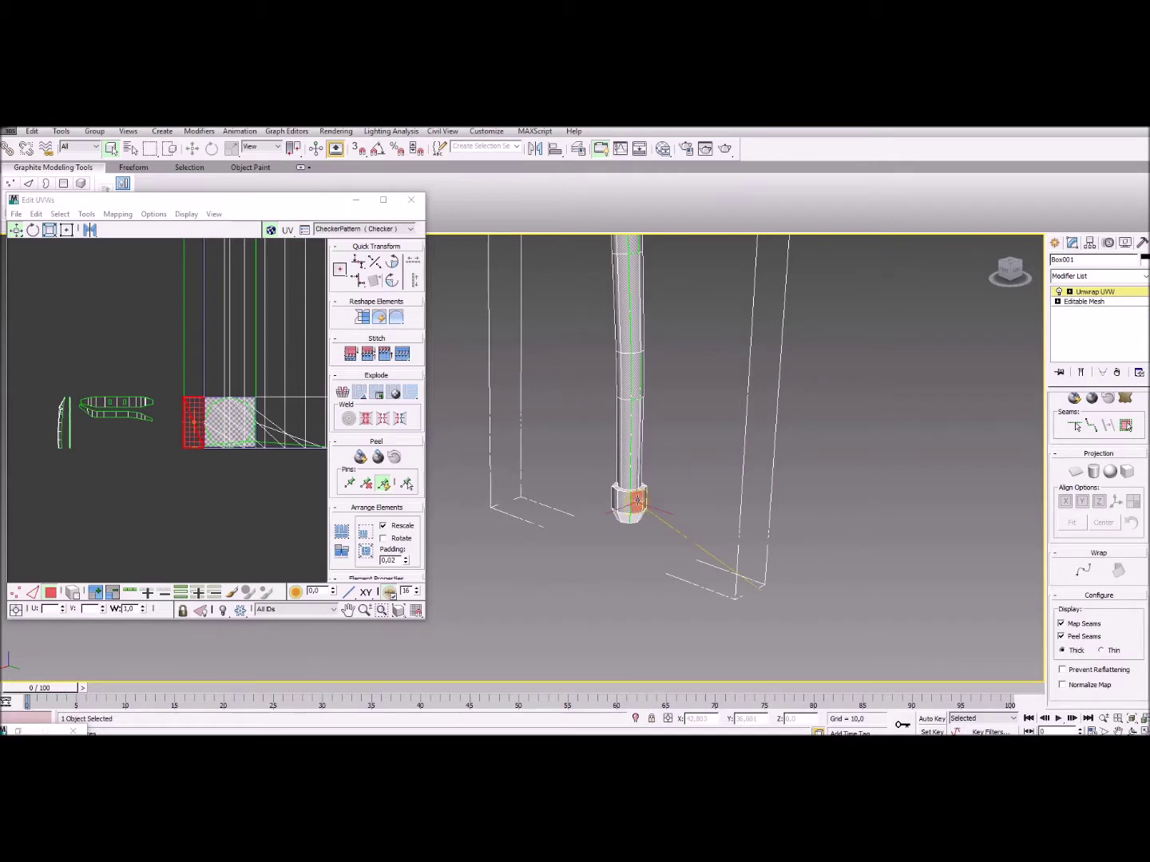
pyautogui.scroll(5, 636, 503)
pyautogui.moveTo(513, 495); pyautogui.dragTo(644, 466, button='middle')
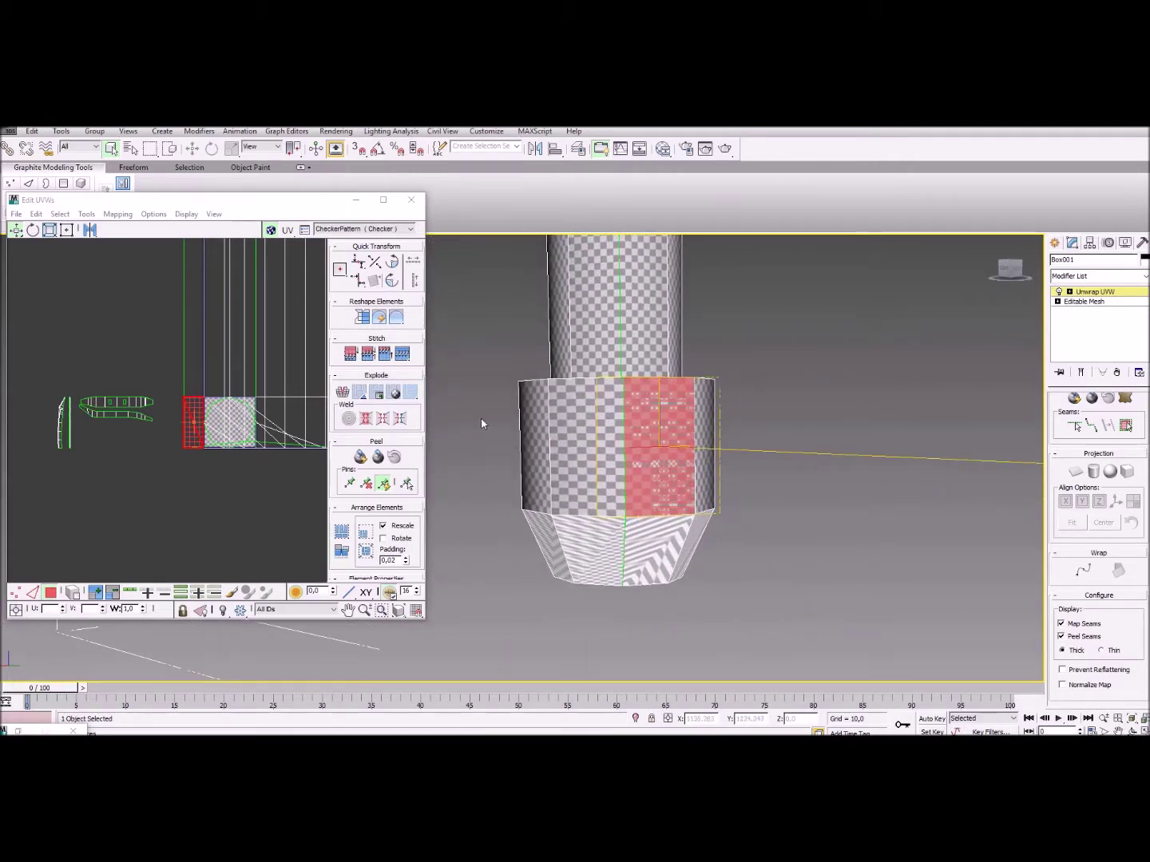
pyautogui.moveTo(479, 428); pyautogui.dragTo(788, 544)
pyautogui.keyDown('alt'); pyautogui.moveTo(788, 543); pyautogui.dragTo(645, 532, button='middle'); pyautogui.keyUp('alt')
pyautogui.moveTo(497, 460); pyautogui.dragTo(806, 567)
pyautogui.keyDown('alt'); pyautogui.moveTo(806, 566); pyautogui.dragTo(650, 577, button='middle'); pyautogui.keyUp('alt')
pyautogui.click(215, 413)
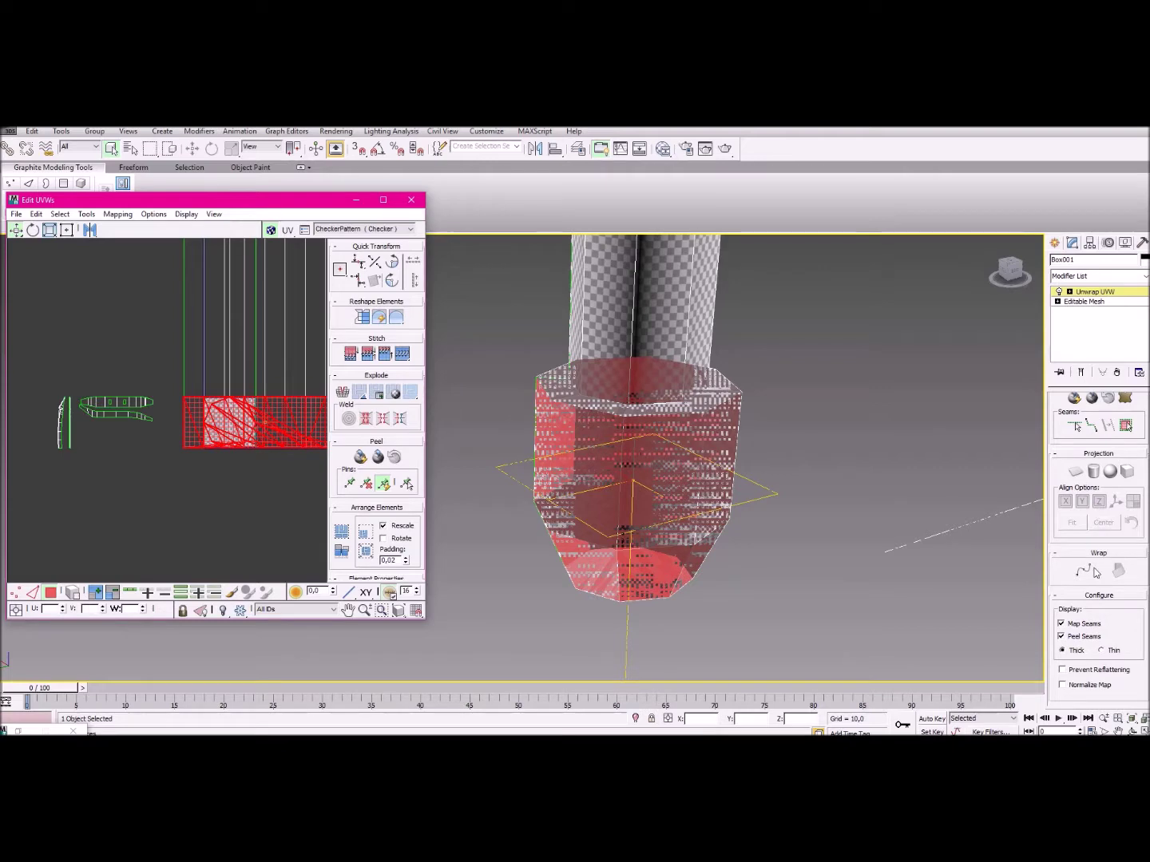
# Apply a cylindrical projection aligned to the Z axis to the selected pommel faces.
pyautogui.click(1097, 471)
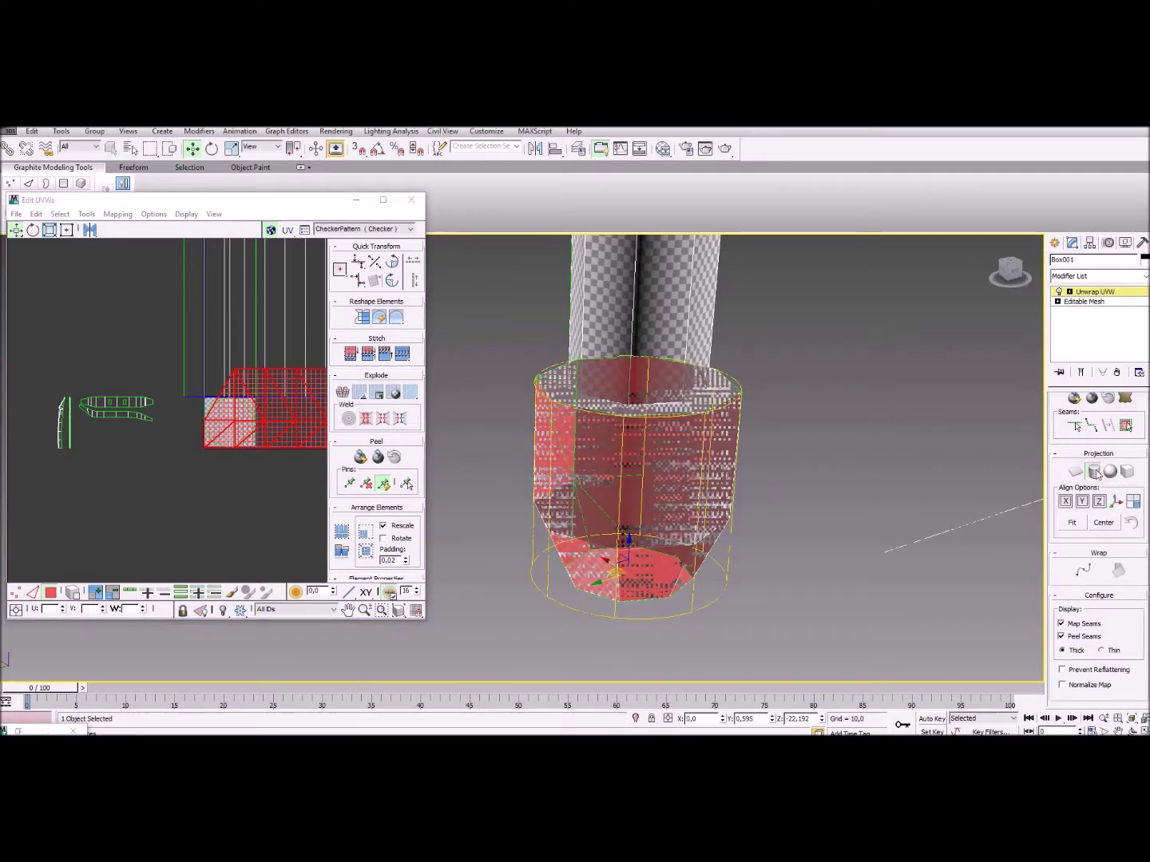
pyautogui.click(1101, 502)
pyautogui.click(1097, 471)
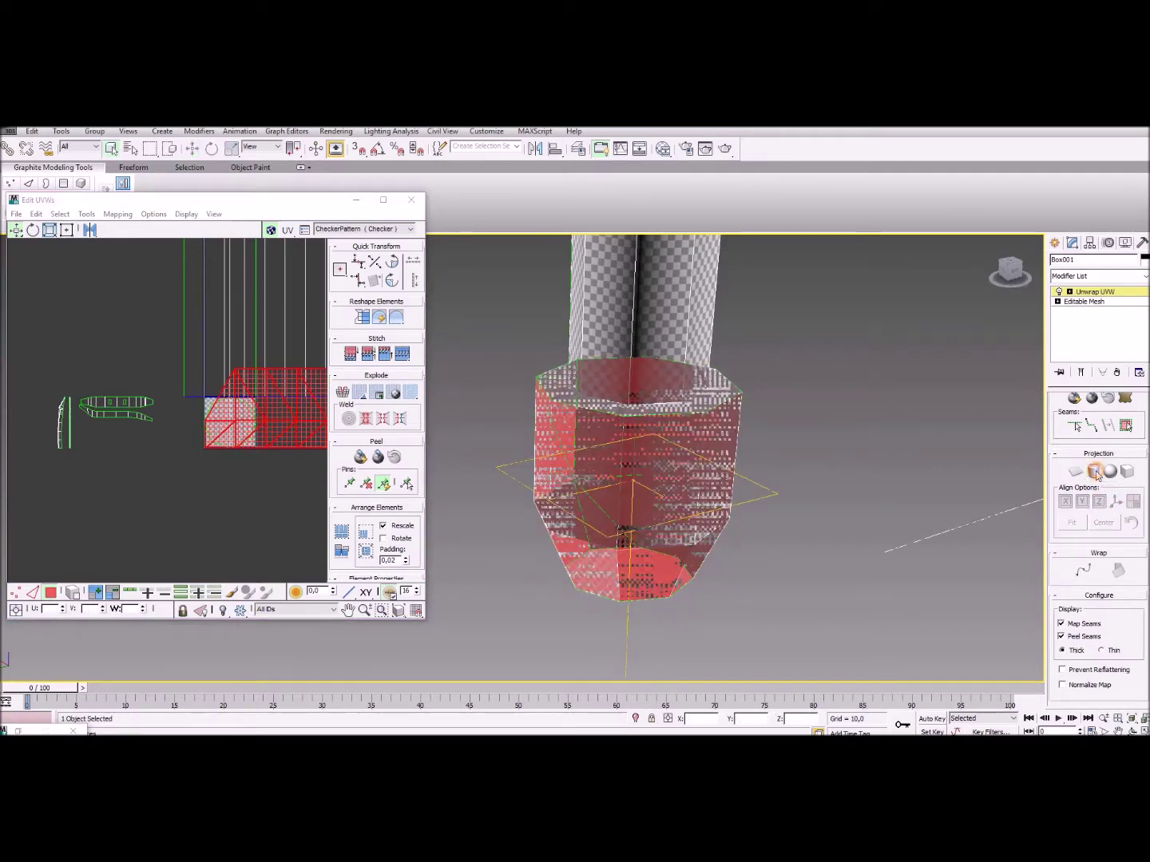
pyautogui.click(175, 484)
# Move the pommel's UVs into the empty area below the remaining UV layout and clear the selection.
pyautogui.scroll(-4, 107, 466)
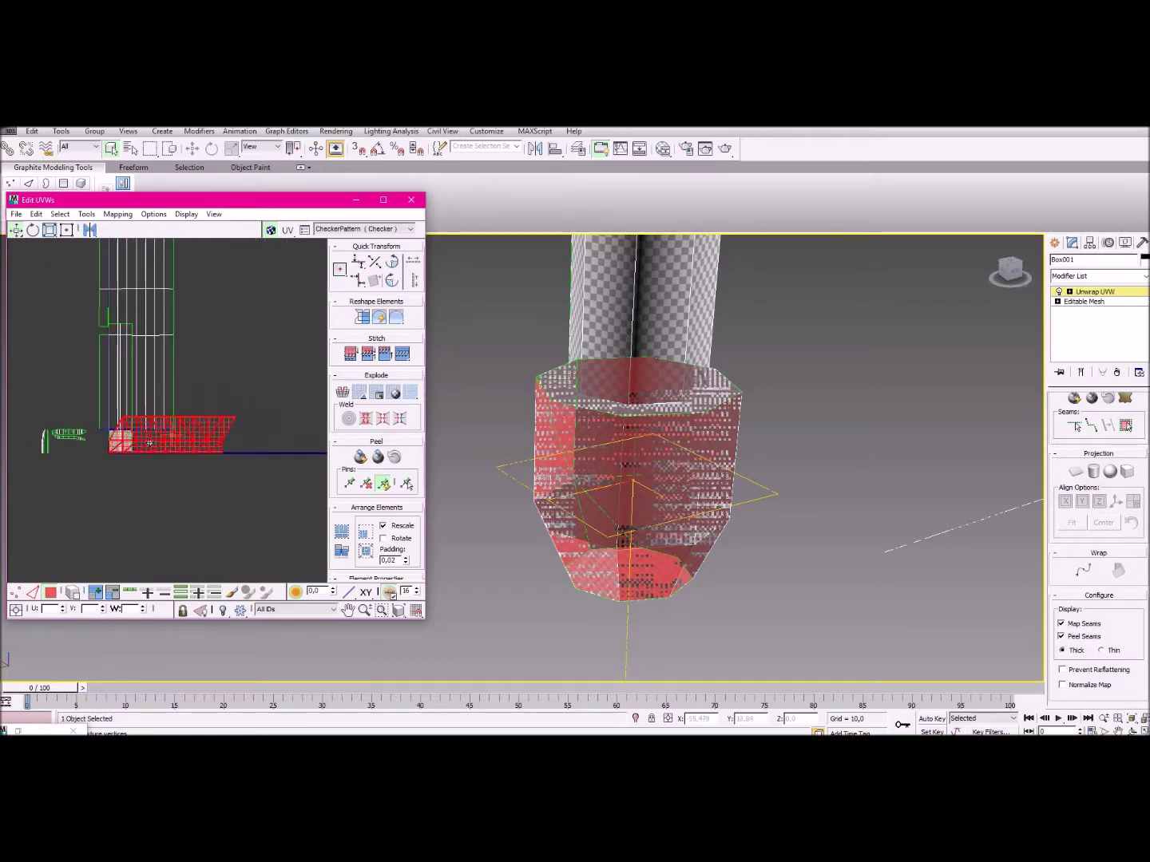
pyautogui.moveTo(169, 450); pyautogui.dragTo(201, 445, button='middle')
pyautogui.moveTo(201, 443); pyautogui.dragTo(200, 513)
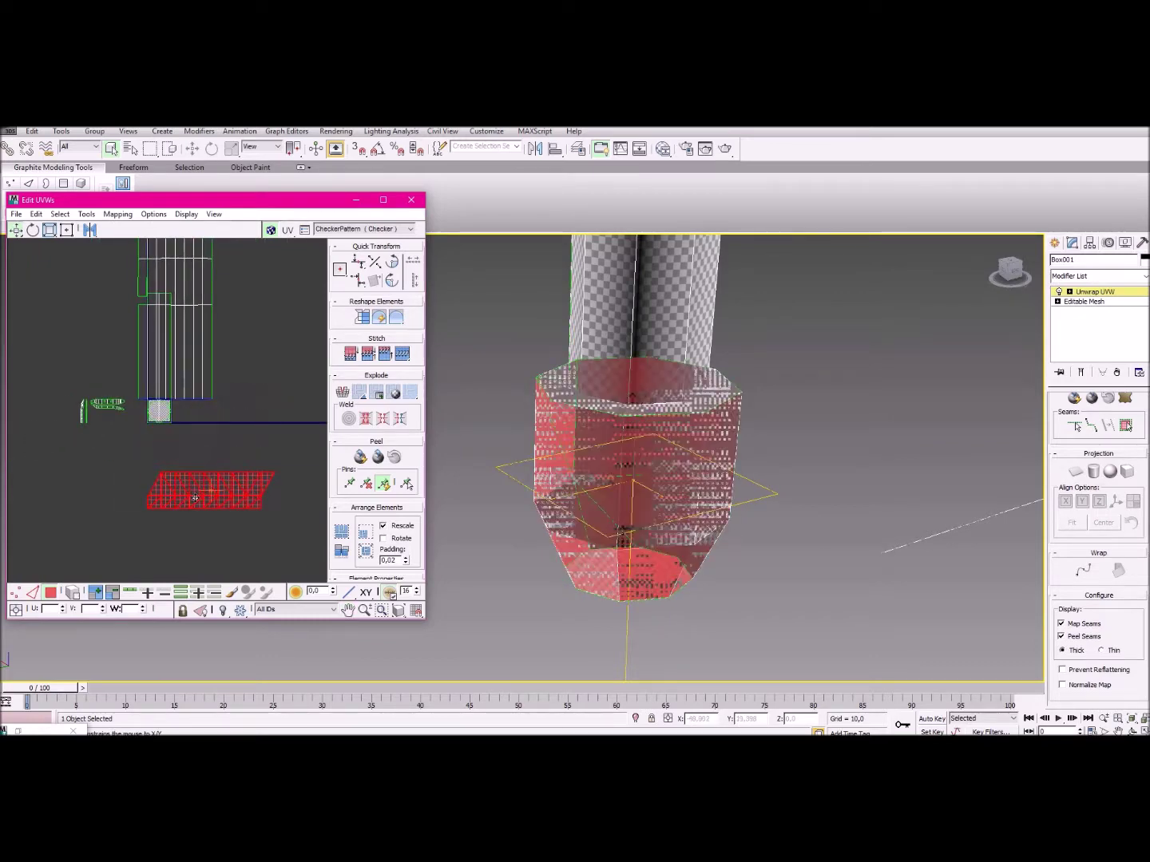
pyautogui.click(133, 521)
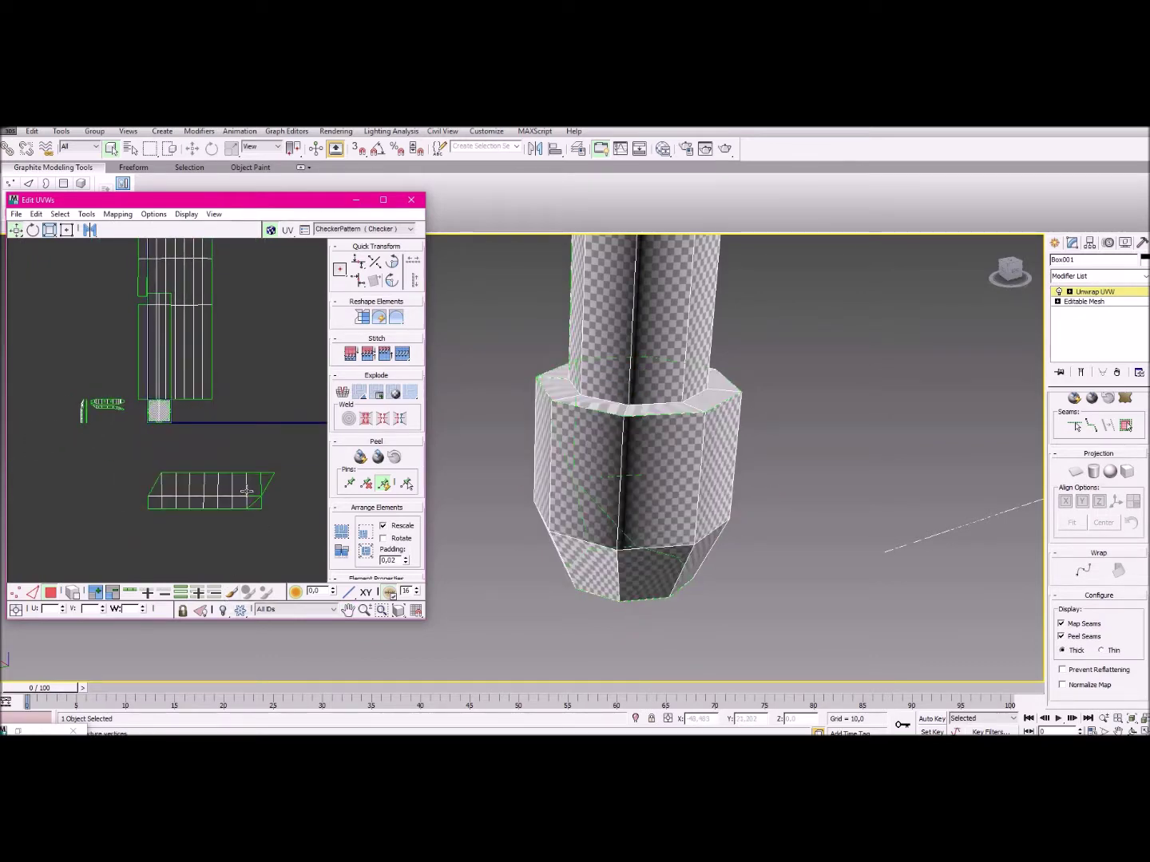
# Examine the pommel UV strip and the triangular face at its lower right corner.
pyautogui.scroll(4, 231, 450)
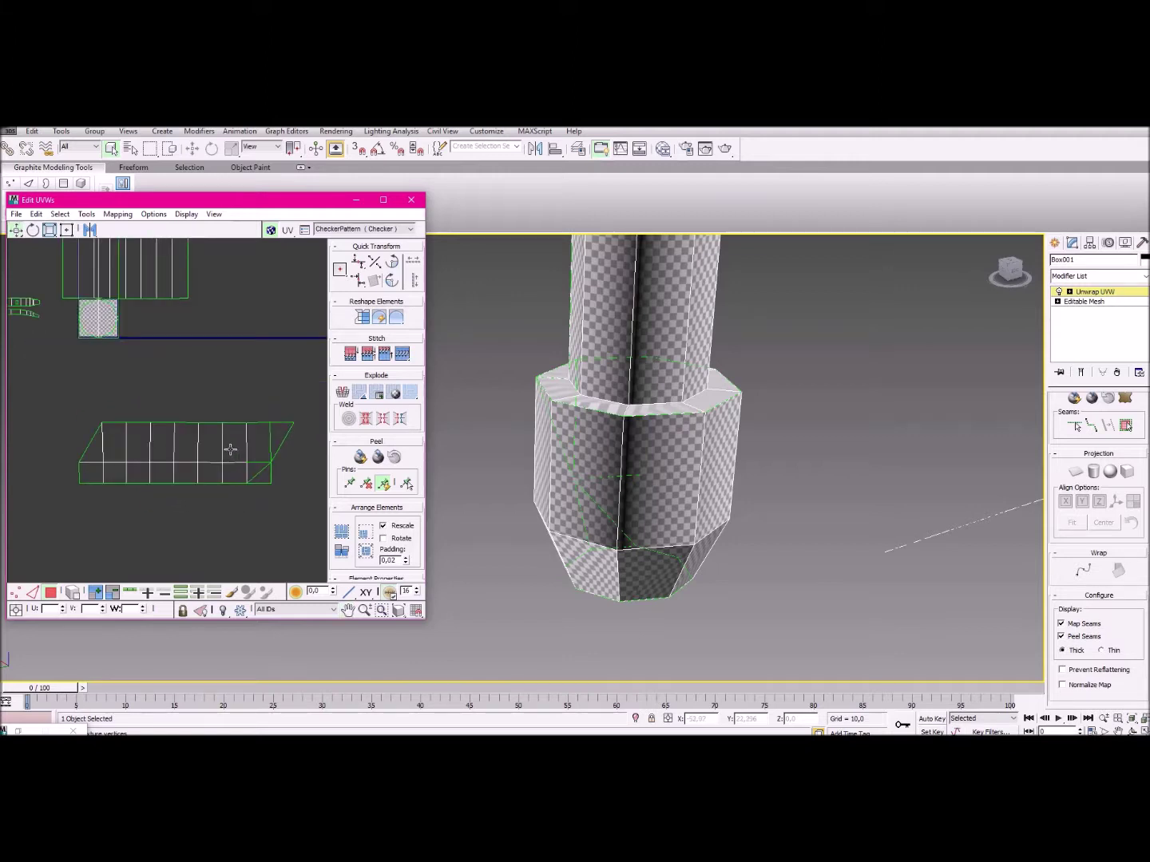
pyautogui.scroll(2, 262, 455)
pyautogui.scroll(-2, 226, 448)
pyautogui.scroll(3, 211, 431)
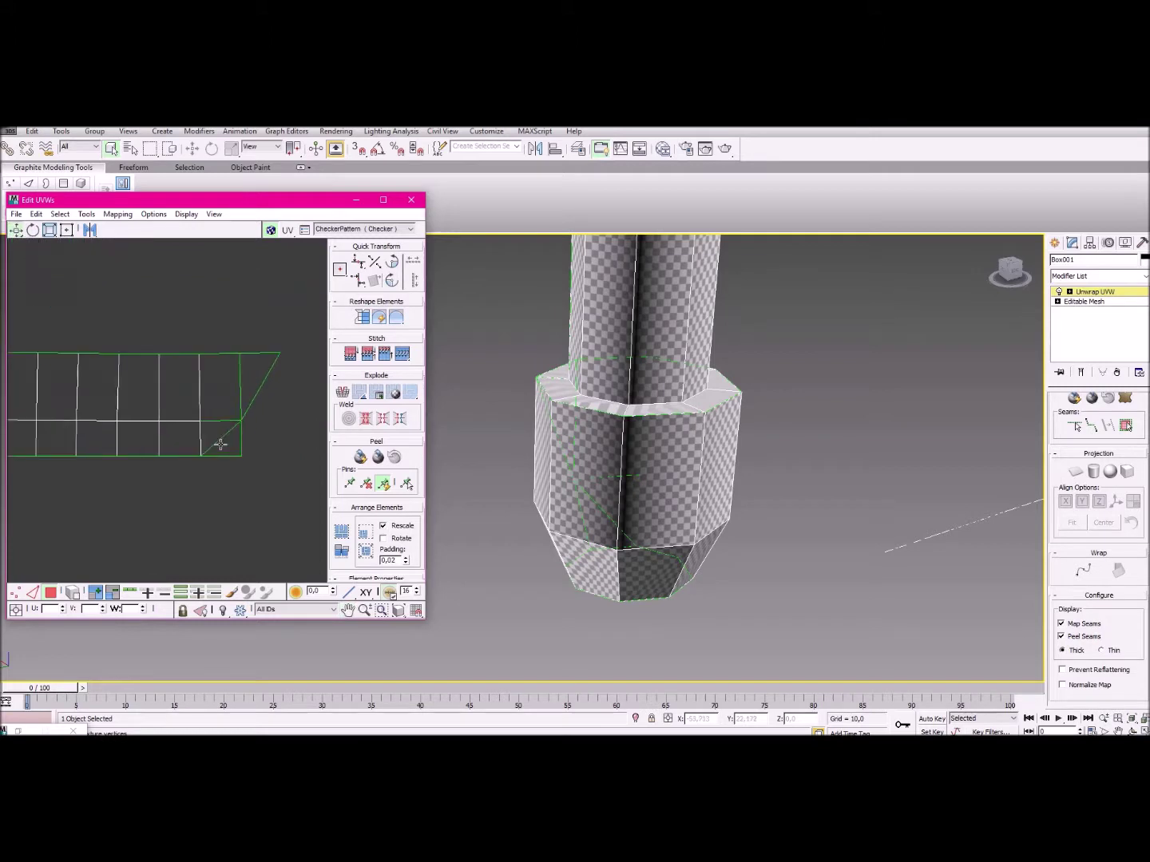
pyautogui.click(229, 435)
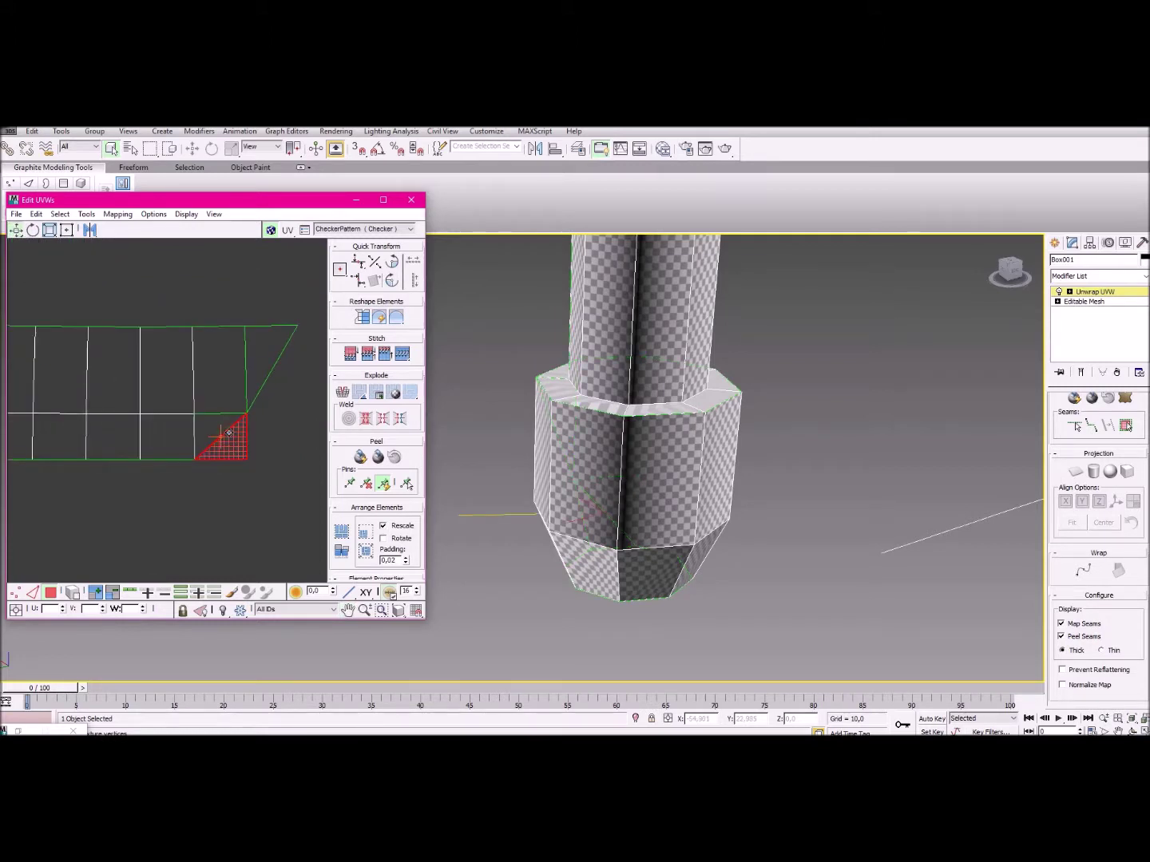
pyautogui.moveTo(237, 440)
pyautogui.mouseDown(button='middle')
pyautogui.moveTo(233, 472)
pyautogui.moveTo(236, 461)
pyautogui.mouseUp(button='middle')
pyautogui.scroll(-2, 235, 461)
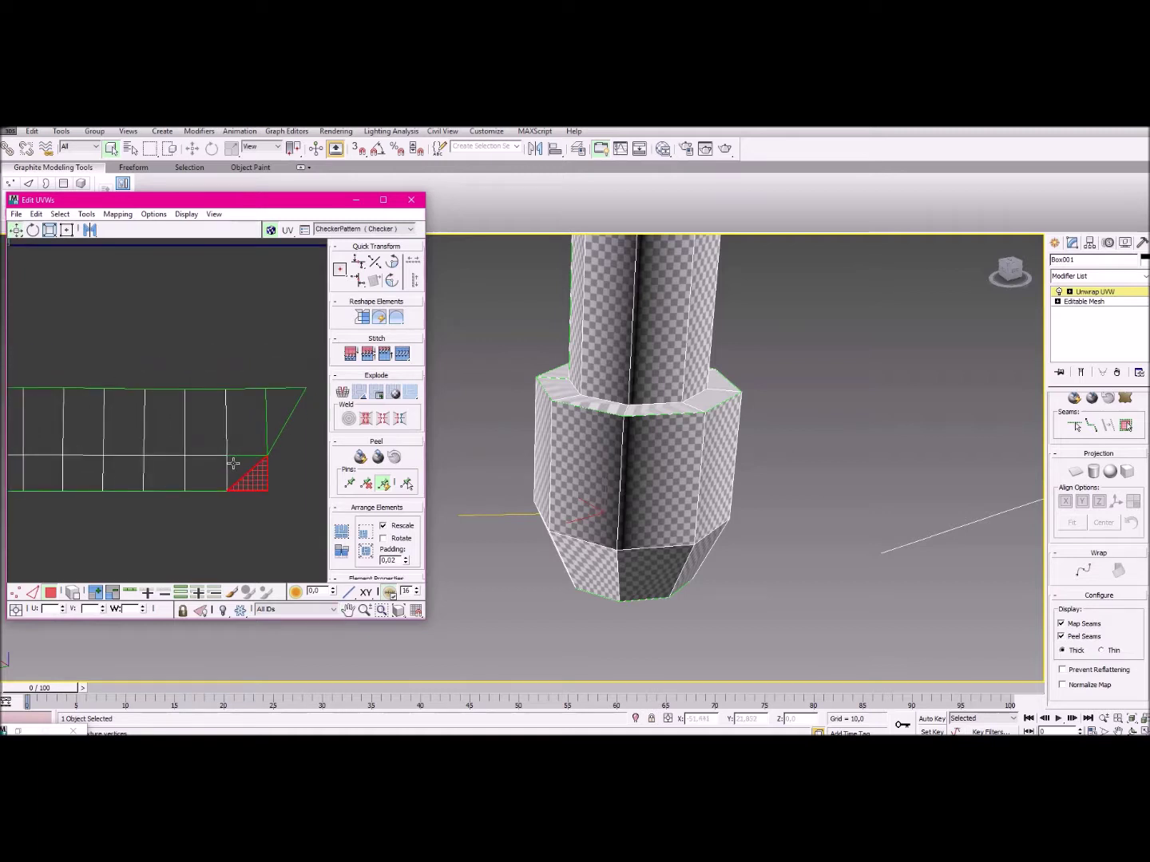
pyautogui.scroll(-3, 235, 431)
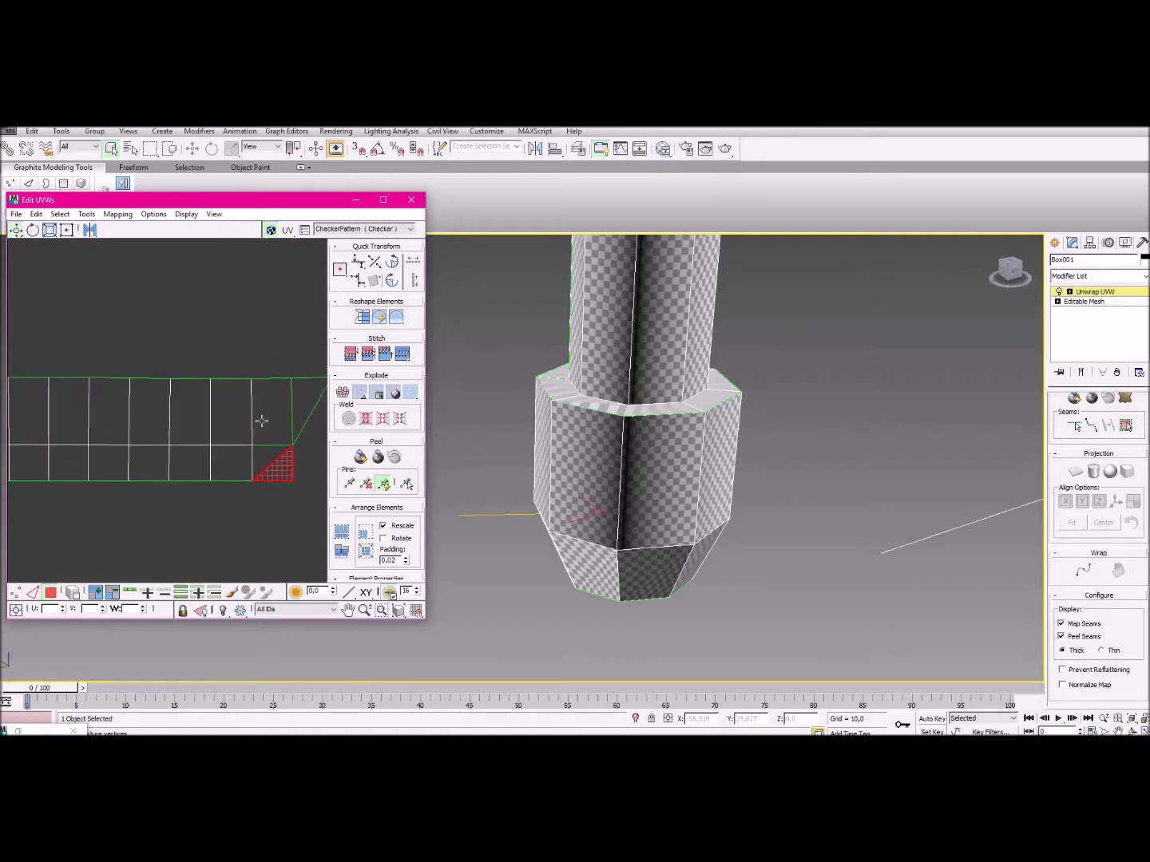
# Try moving a middle face of the pommel strip's lower row and its corner triangle, undoing the moves.
pyautogui.click(170, 451)
pyautogui.moveTo(175, 455); pyautogui.dragTo(172, 460)
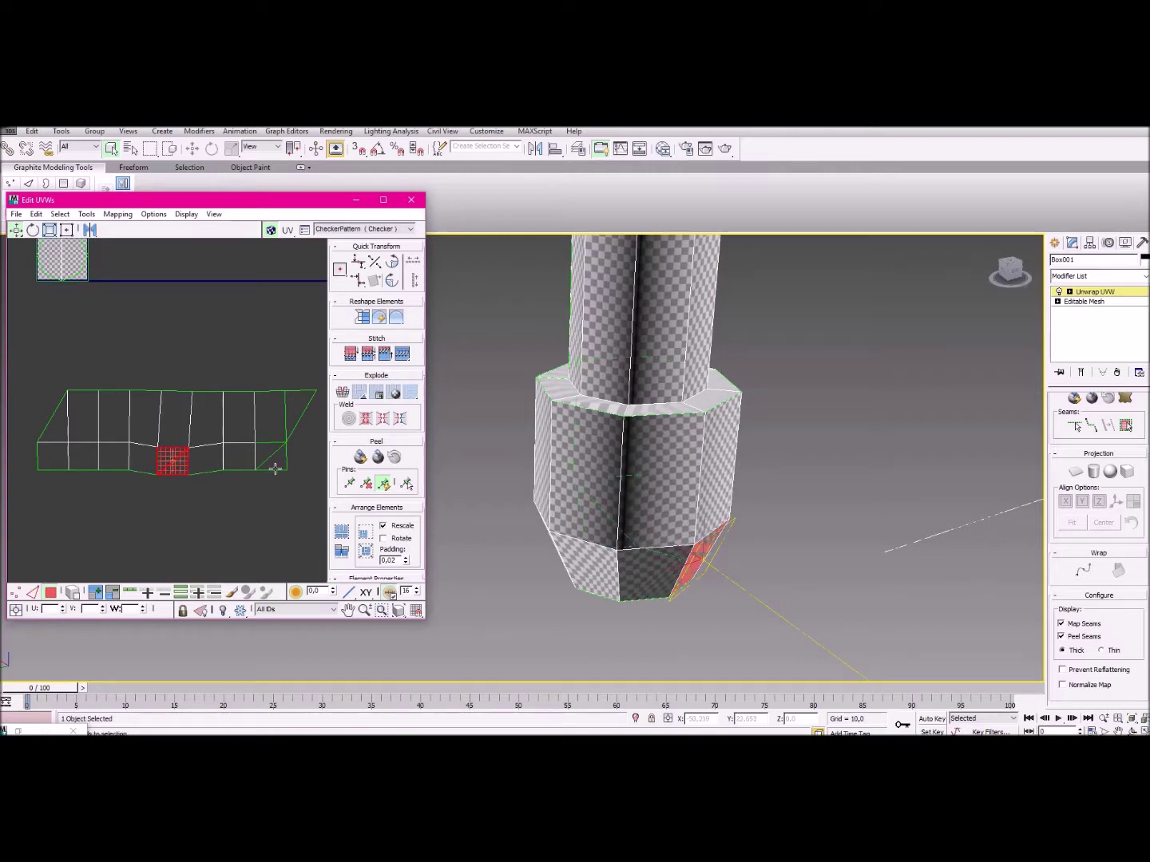
pyautogui.click(269, 462)
pyautogui.moveTo(262, 458); pyautogui.dragTo(233, 456, button='middle')
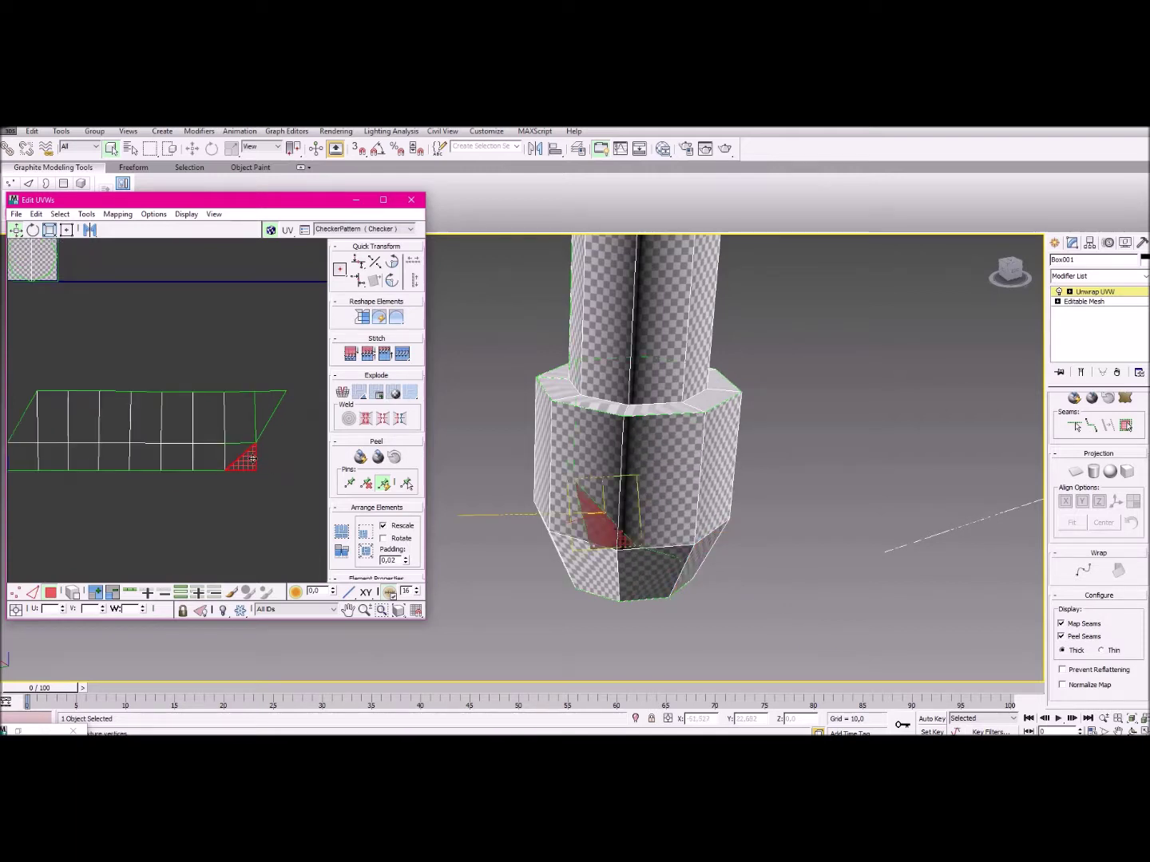
pyautogui.moveTo(250, 464); pyautogui.dragTo(263, 477)
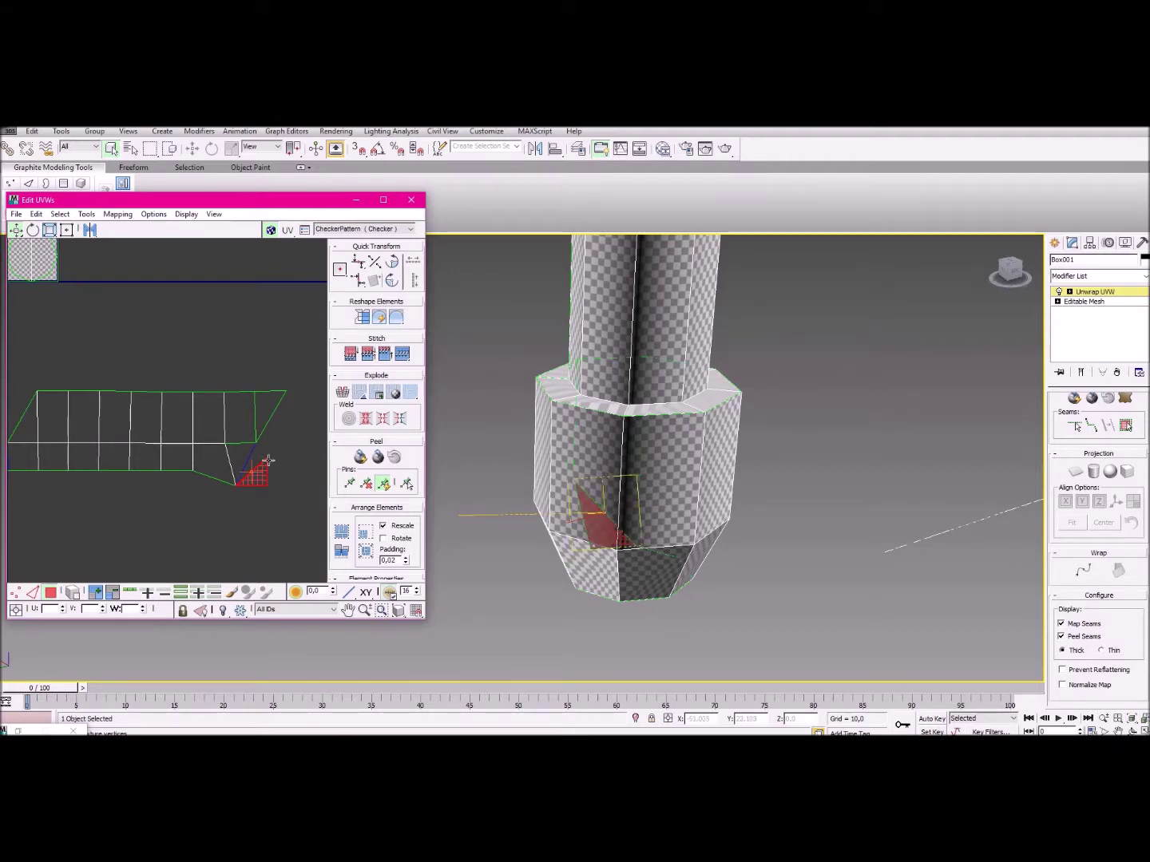
pyautogui.hotkey('ctrl', 'z')
pyautogui.click(265, 478)
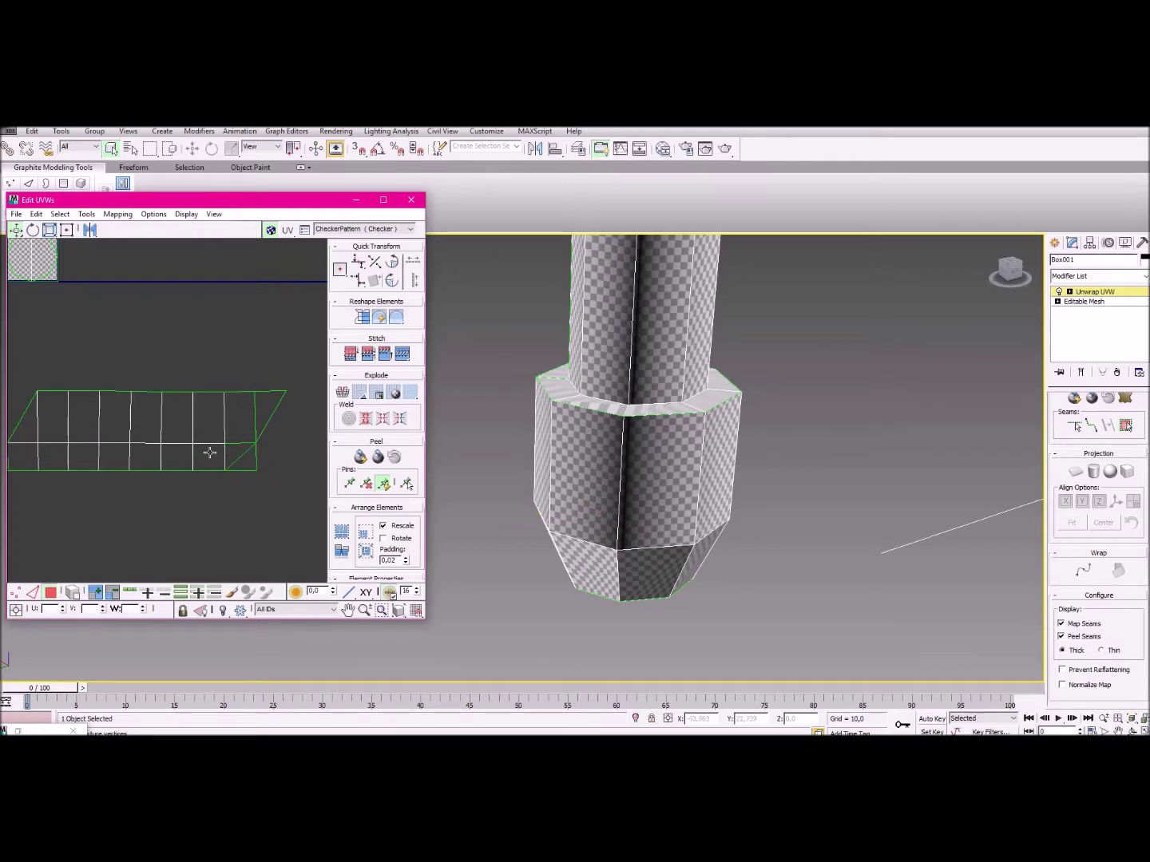
pyautogui.scroll(2, 204, 475)
pyautogui.scroll(-3, 205, 478)
pyautogui.scroll(3, 206, 479)
pyautogui.scroll(-3, 208, 478)
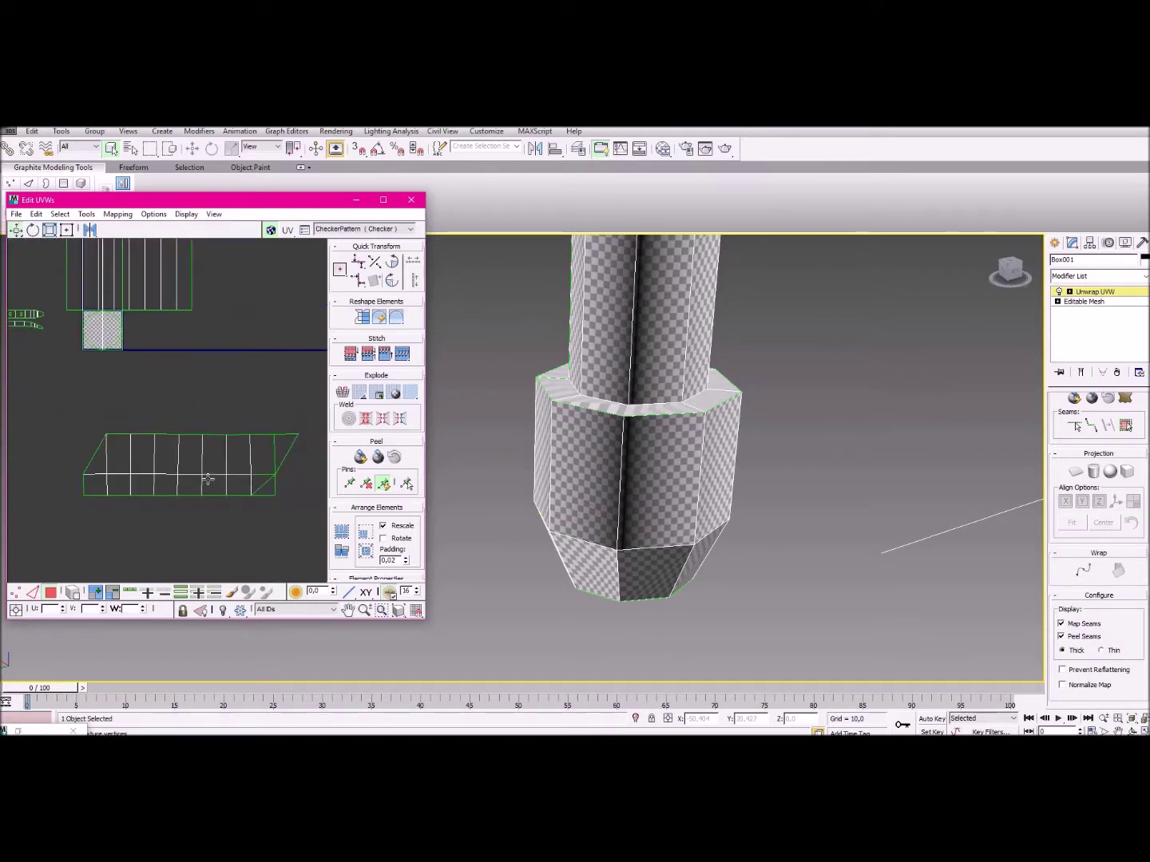
# Detach the triangular face at the pommel strip's upper right end and move it against the strip's slanted left end.
pyautogui.moveTo(236, 453); pyautogui.dragTo(231, 456, button='middle')
pyautogui.click(277, 452)
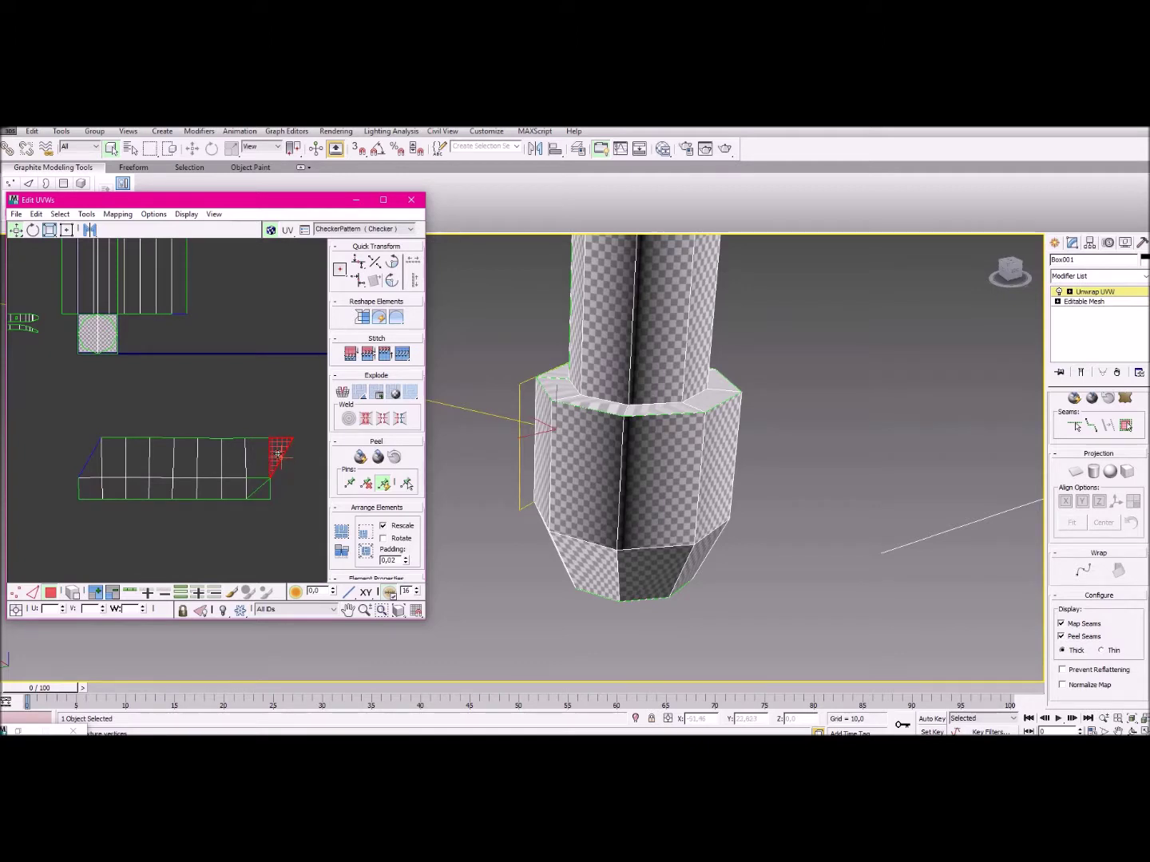
pyautogui.rightClick(281, 455)
pyautogui.click(293, 460)
pyautogui.click(278, 423)
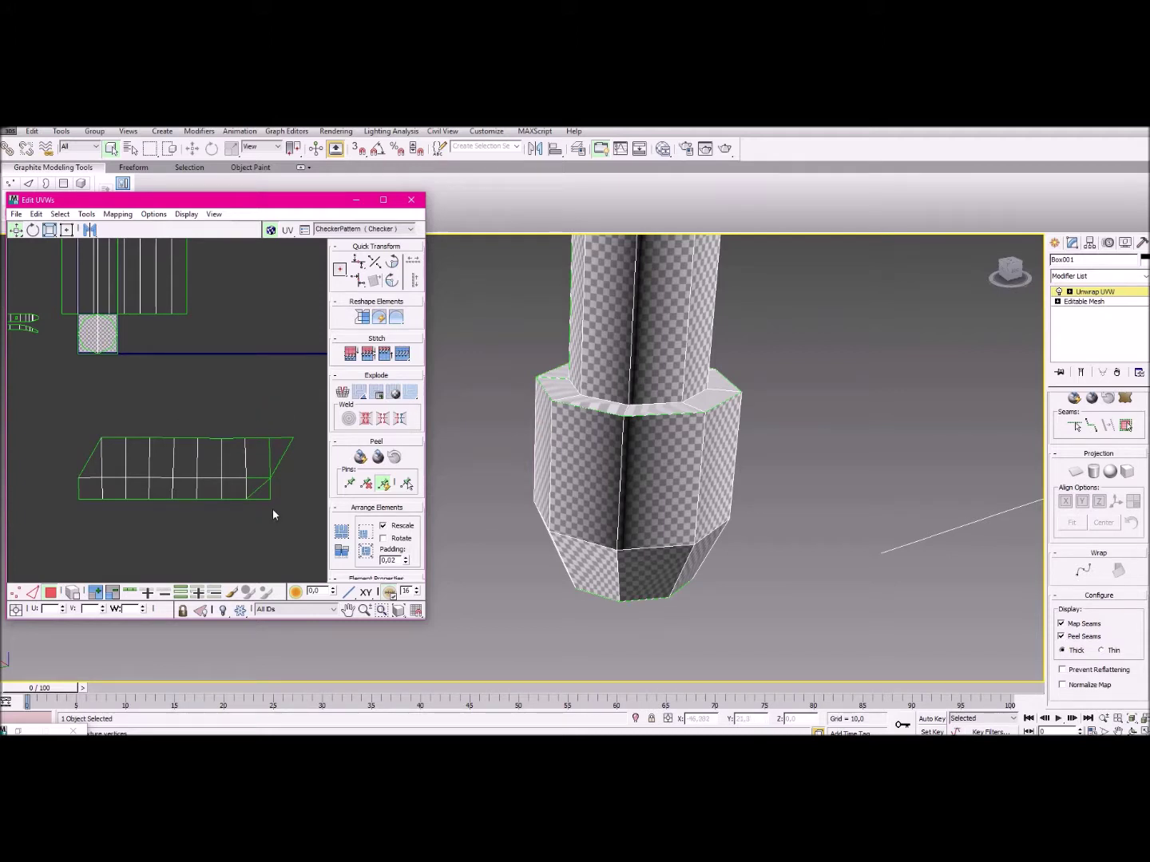
pyautogui.click(270, 467)
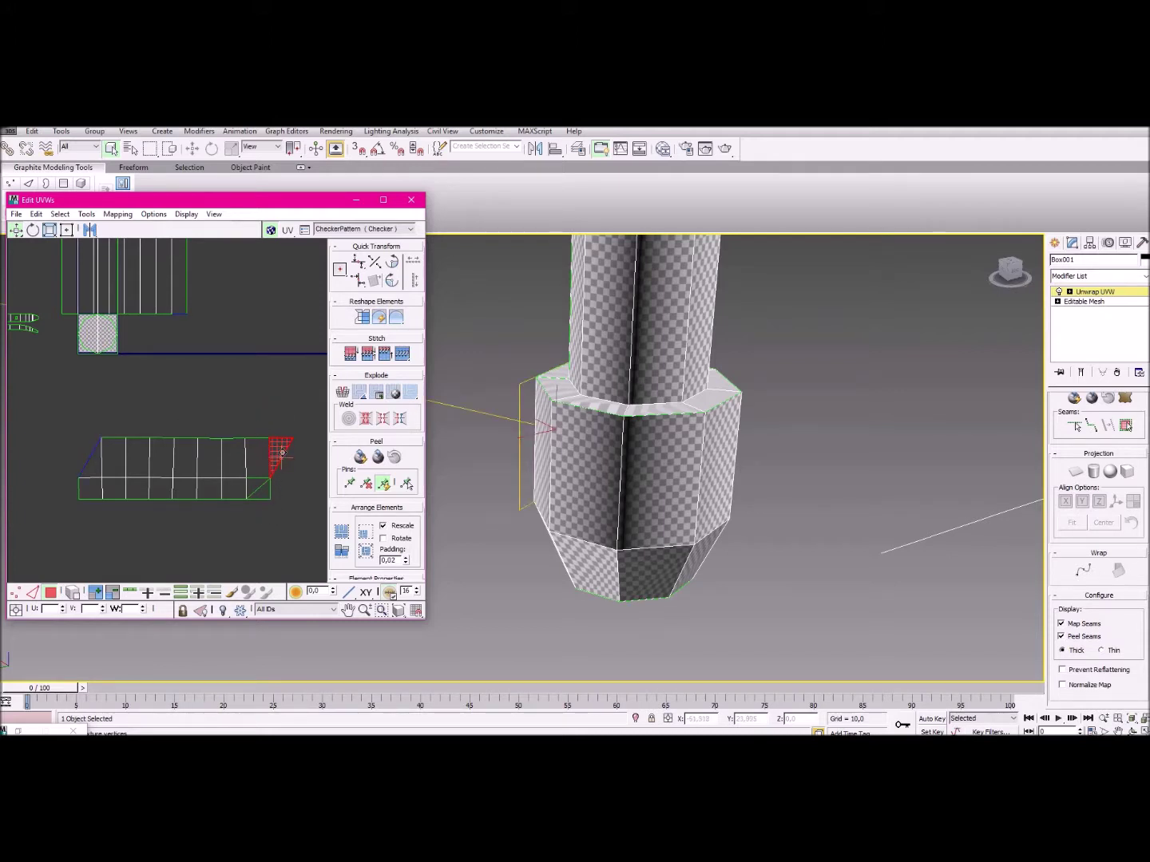
pyautogui.rightClick(281, 452)
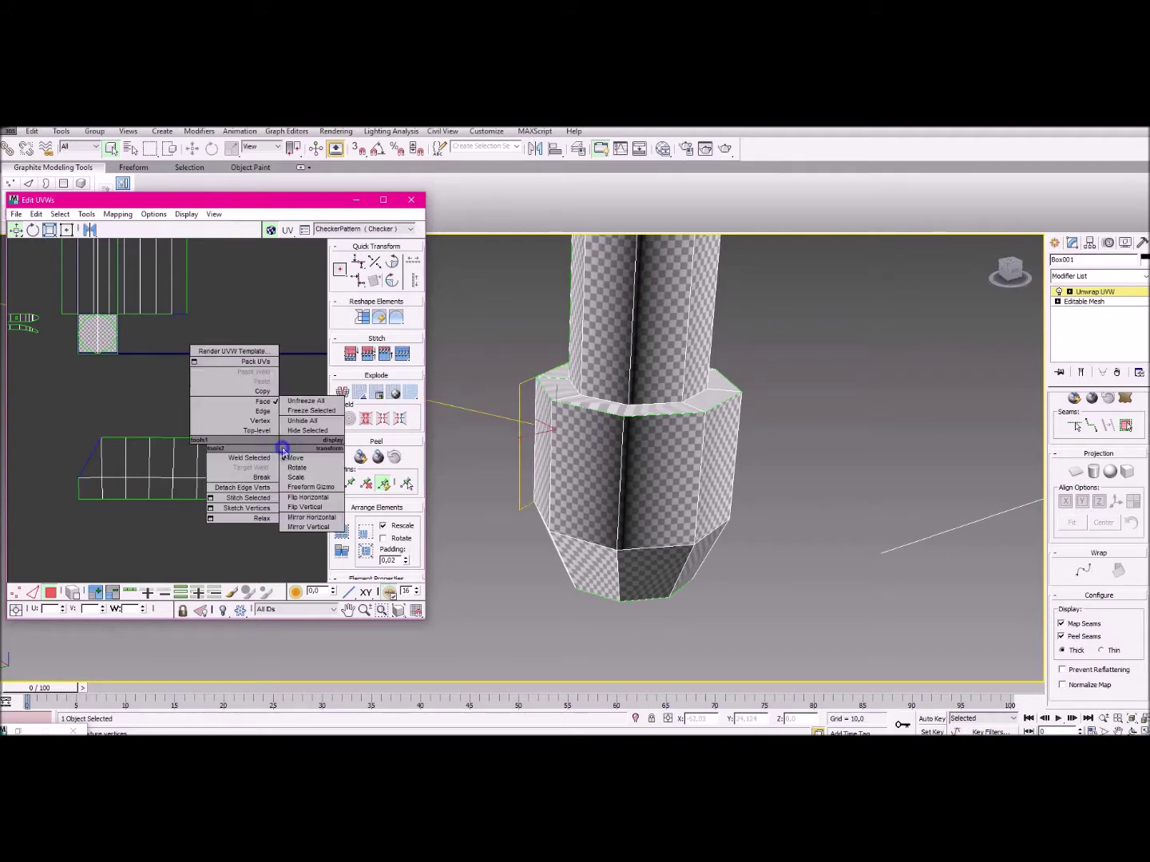
pyautogui.click(261, 489)
pyautogui.moveTo(284, 458); pyautogui.dragTo(89, 449)
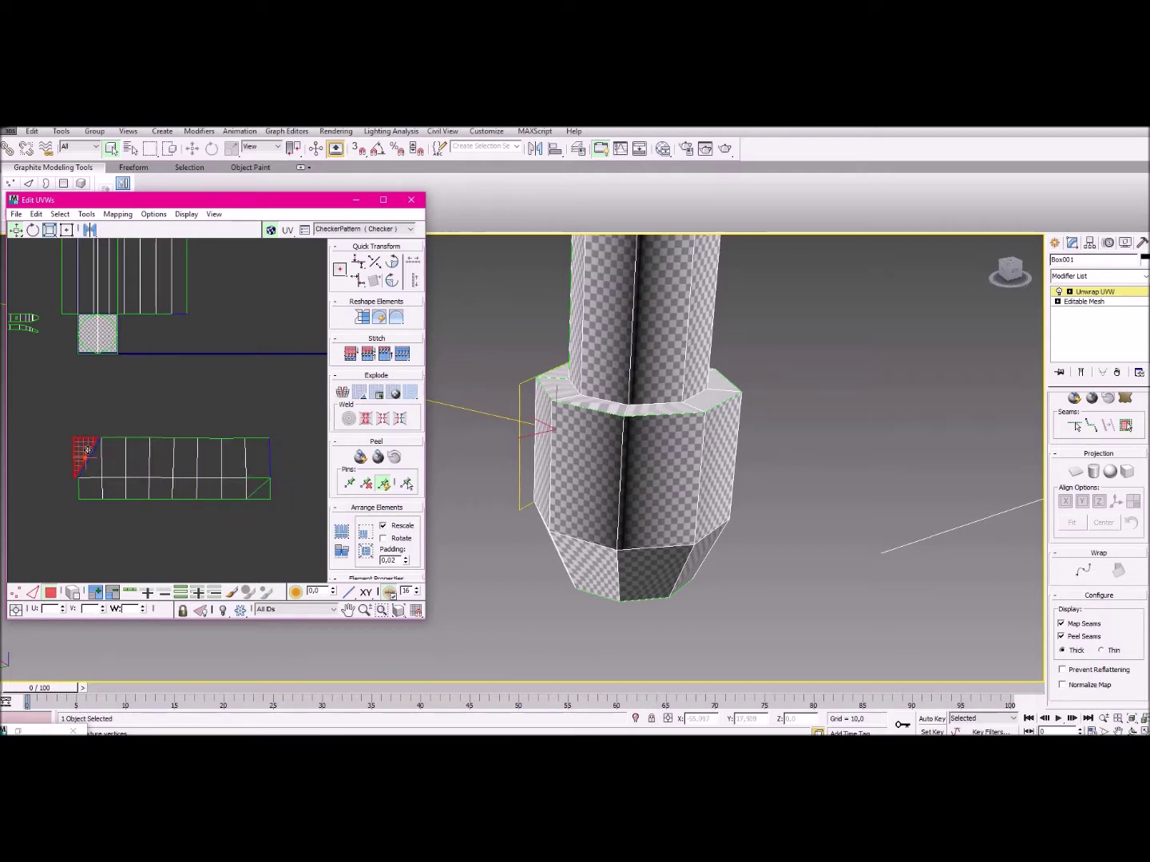
pyautogui.click(112, 425)
# Detach the two triangular faces at the pommel strip's lower right corner, offsetting the outer one slightly down and right.
pyautogui.scroll(3, 218, 494)
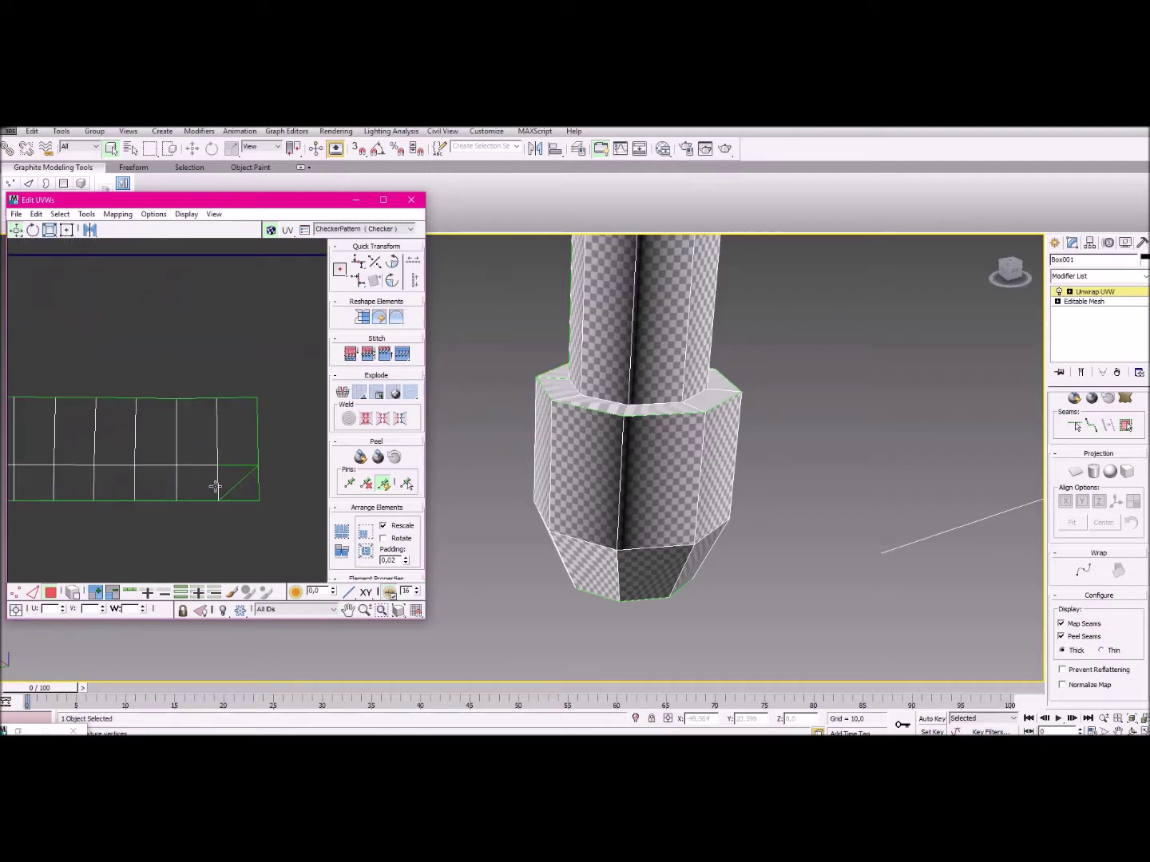
pyautogui.moveTo(240, 487); pyautogui.dragTo(256, 505)
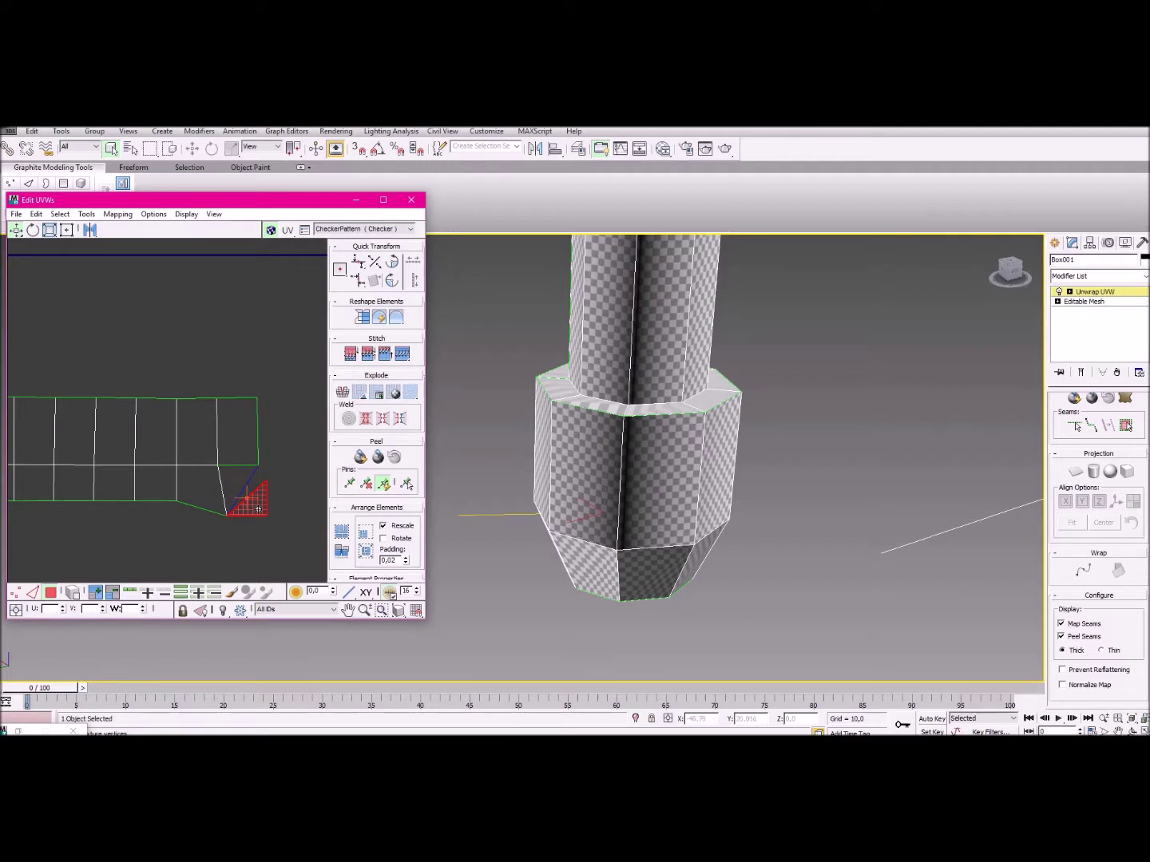
pyautogui.hotkey('ctrl', 'z')
pyautogui.rightClick(248, 484)
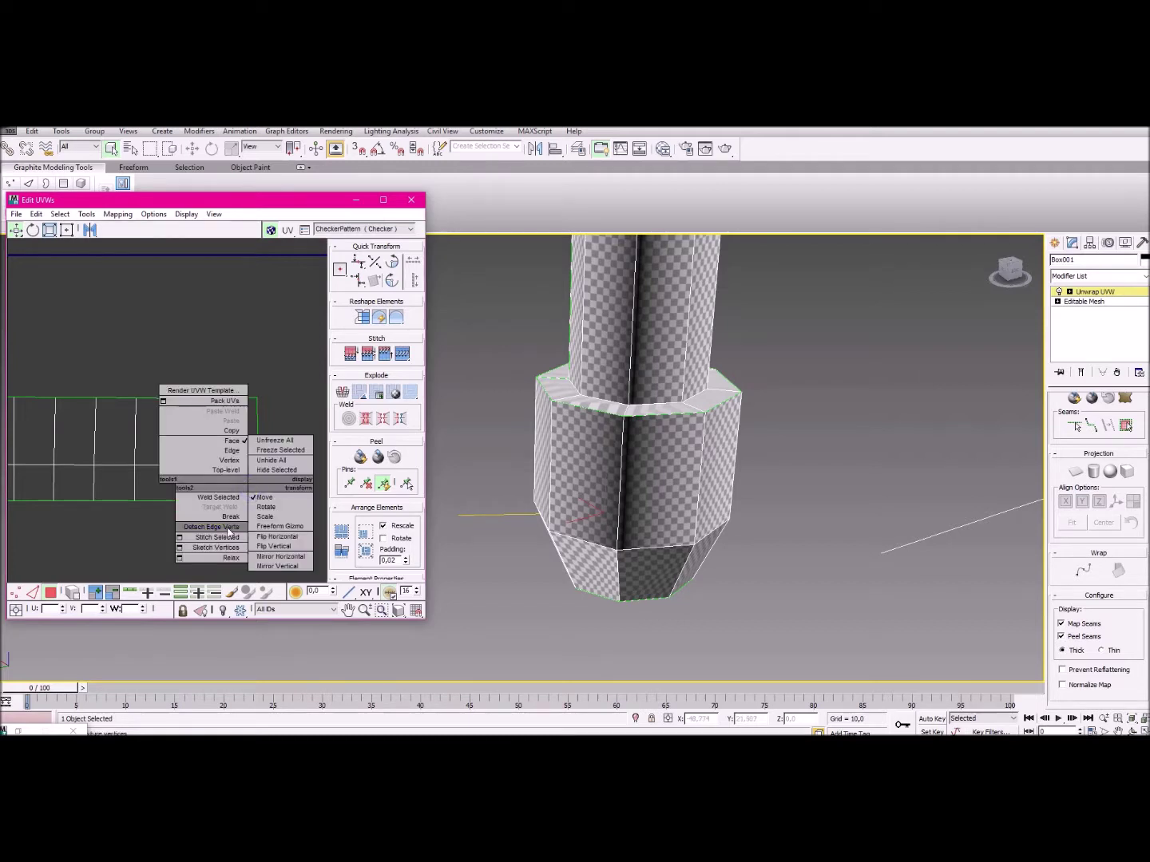
pyautogui.click(230, 531)
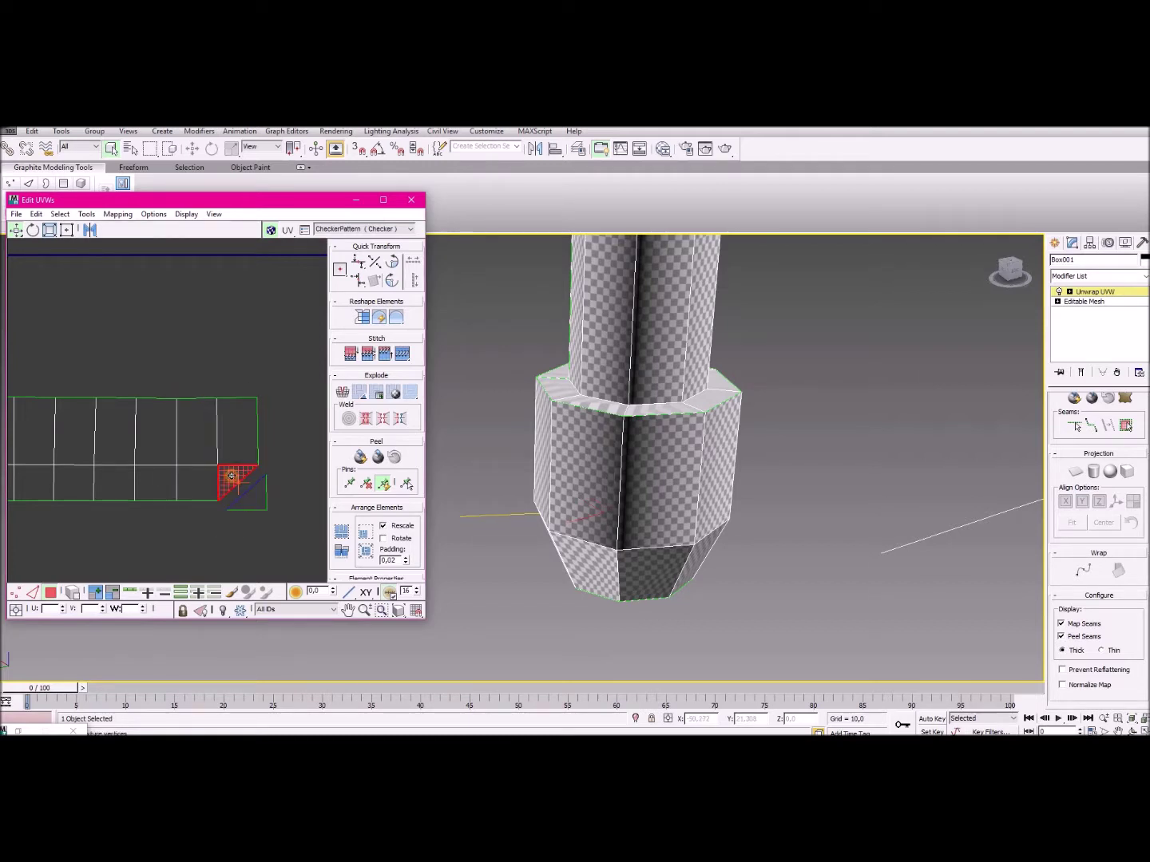
pyautogui.rightClick(231, 478)
pyautogui.click(202, 515)
pyautogui.click(206, 536)
pyautogui.scroll(-2, 160, 474)
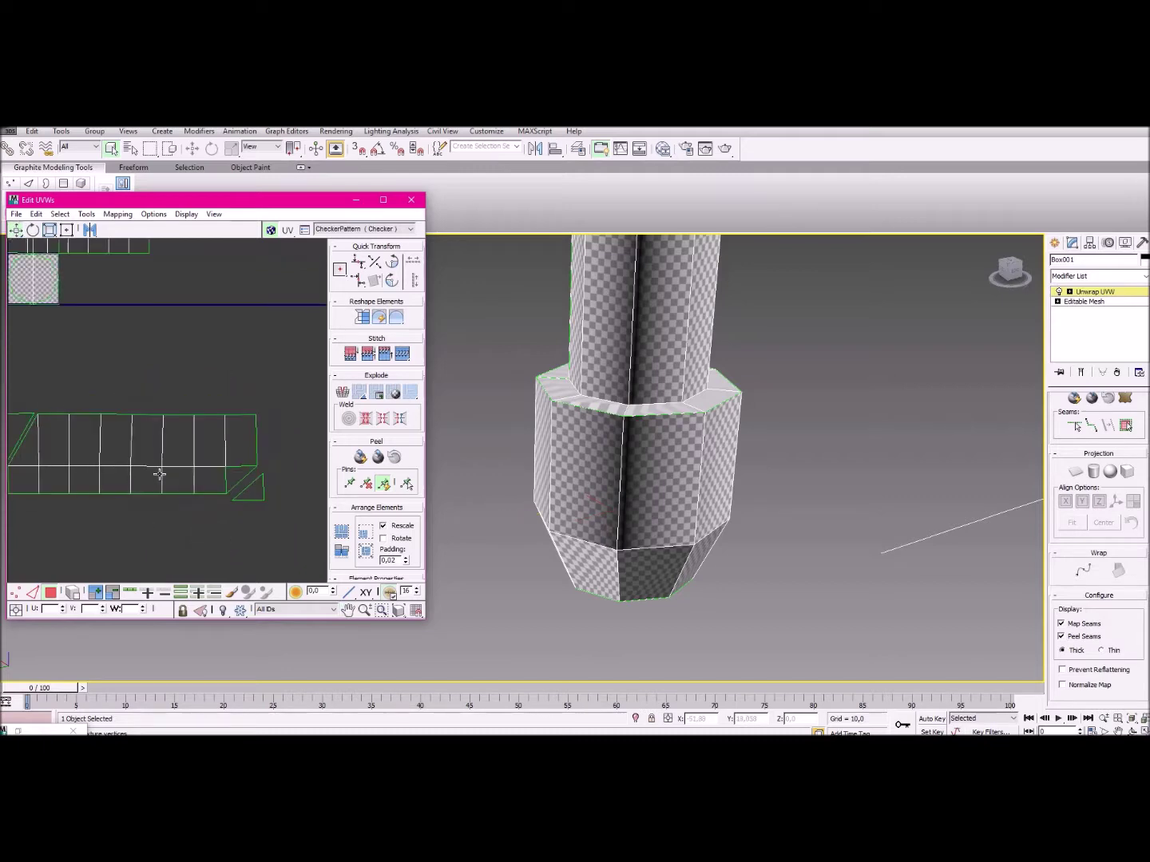
# Stitch the relocated triangle to the pommel strip's upper left end along its diagonal edge.
pyautogui.click(33, 594)
pyautogui.scroll(3, 95, 528)
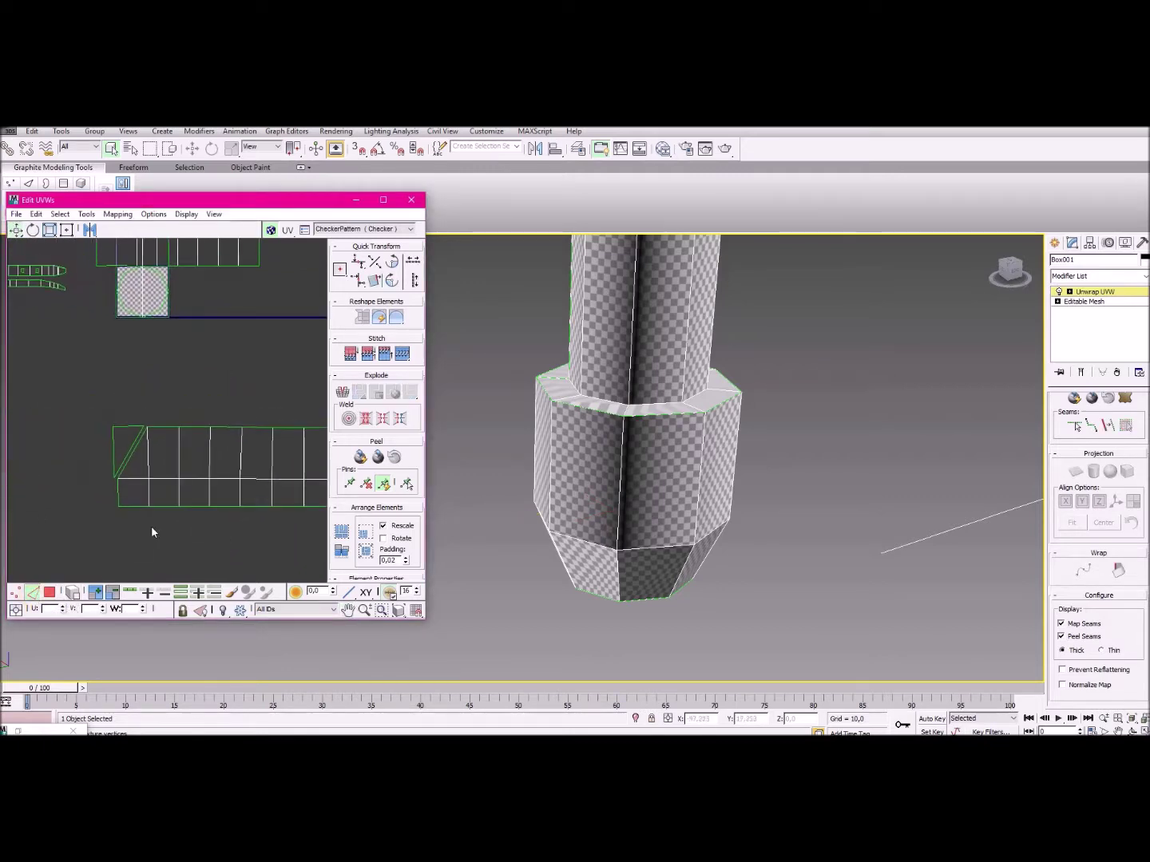
pyautogui.click(121, 406)
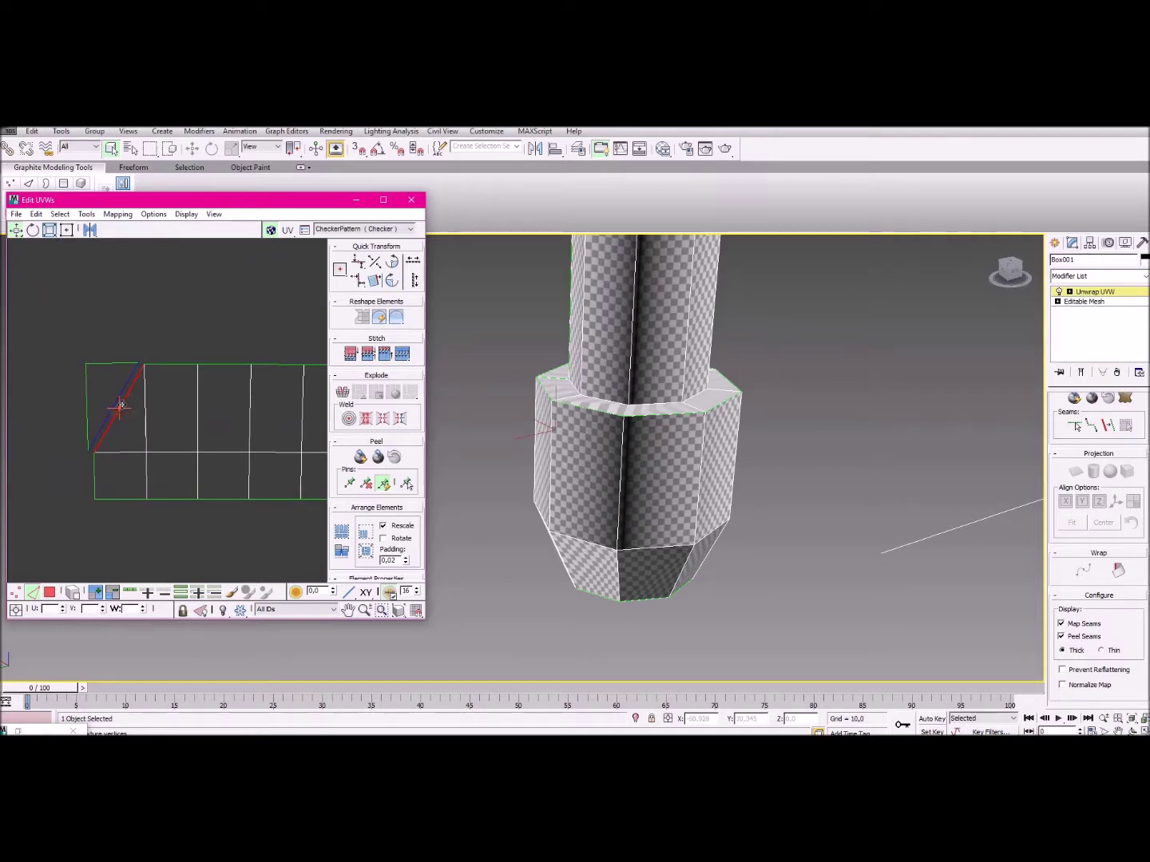
pyautogui.rightClick(122, 407)
pyautogui.click(111, 445)
# Stitch both detached corner triangles back onto the pommel strip's lower right end along their shared edges.
pyautogui.moveTo(111, 452); pyautogui.dragTo(195, 427, button='middle')
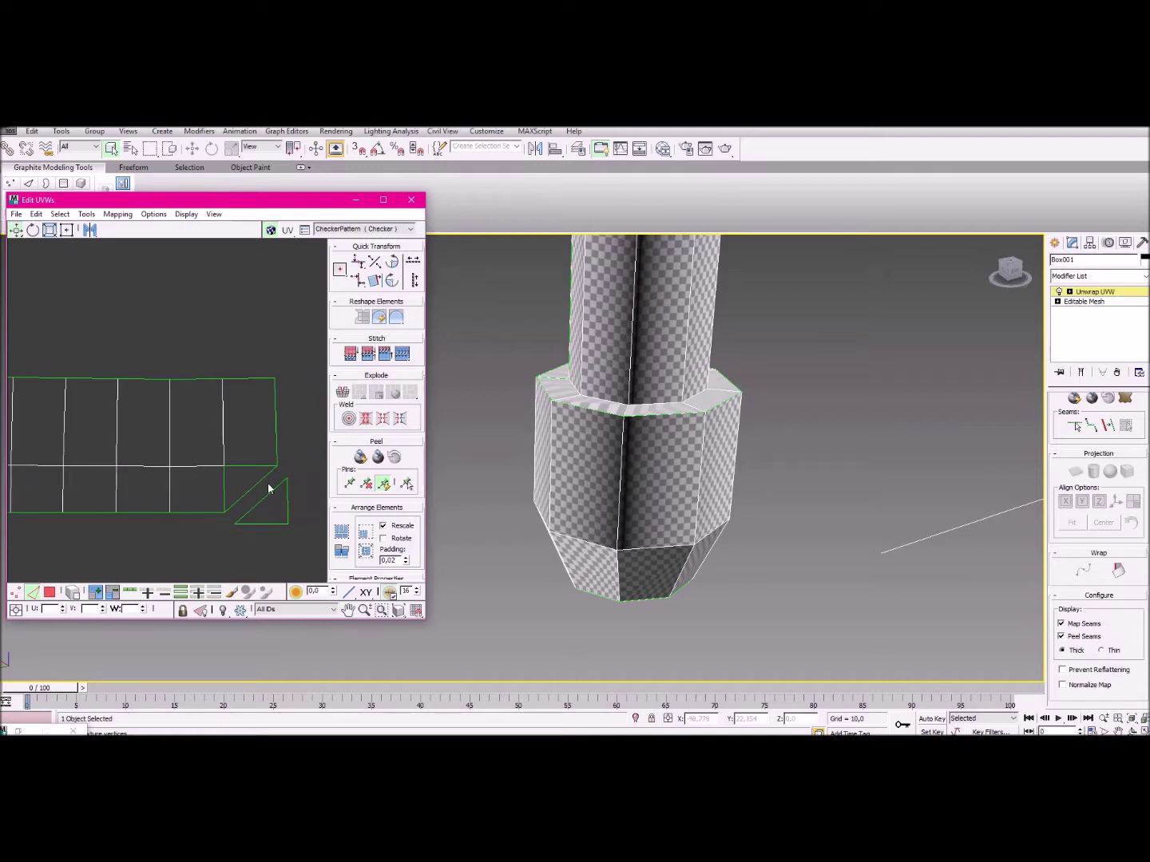
pyautogui.rightClick(256, 467)
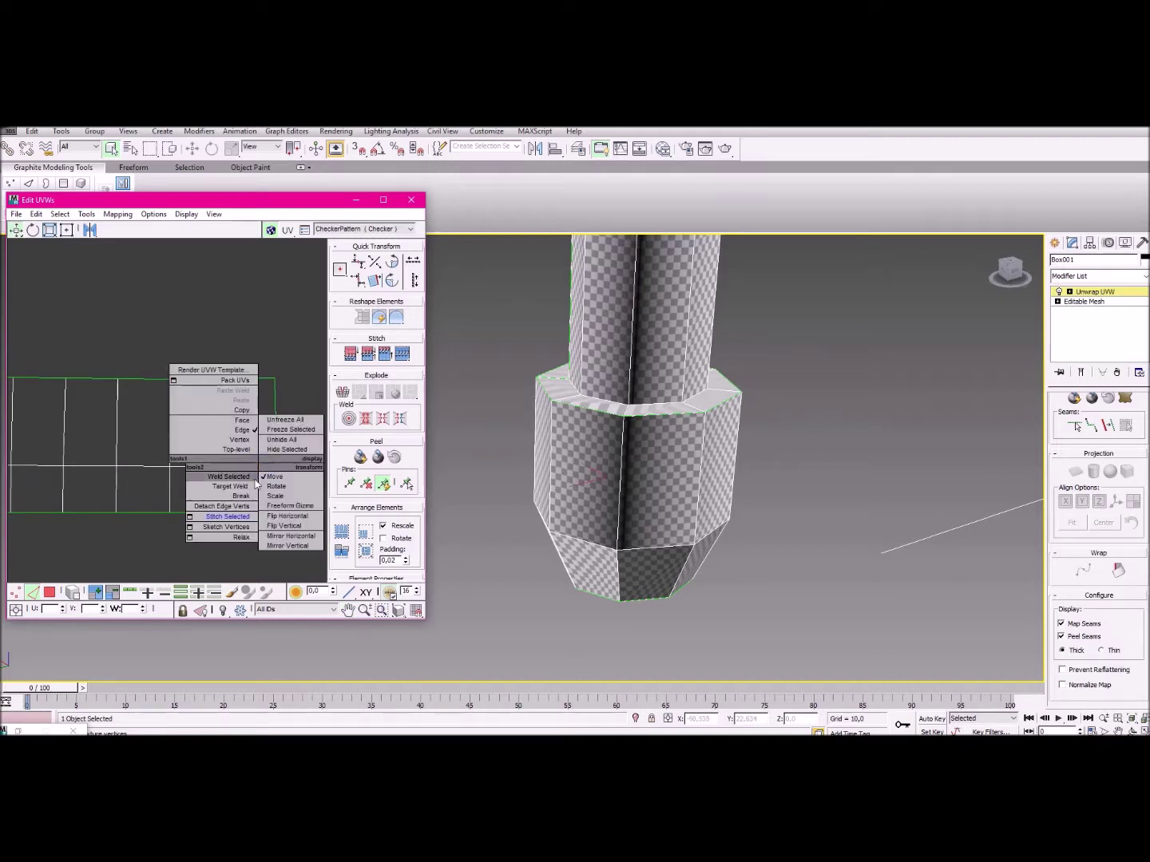
pyautogui.click(245, 522)
pyautogui.click(226, 479)
pyautogui.rightClick(226, 481)
pyautogui.click(204, 530)
pyautogui.rightClick(245, 500)
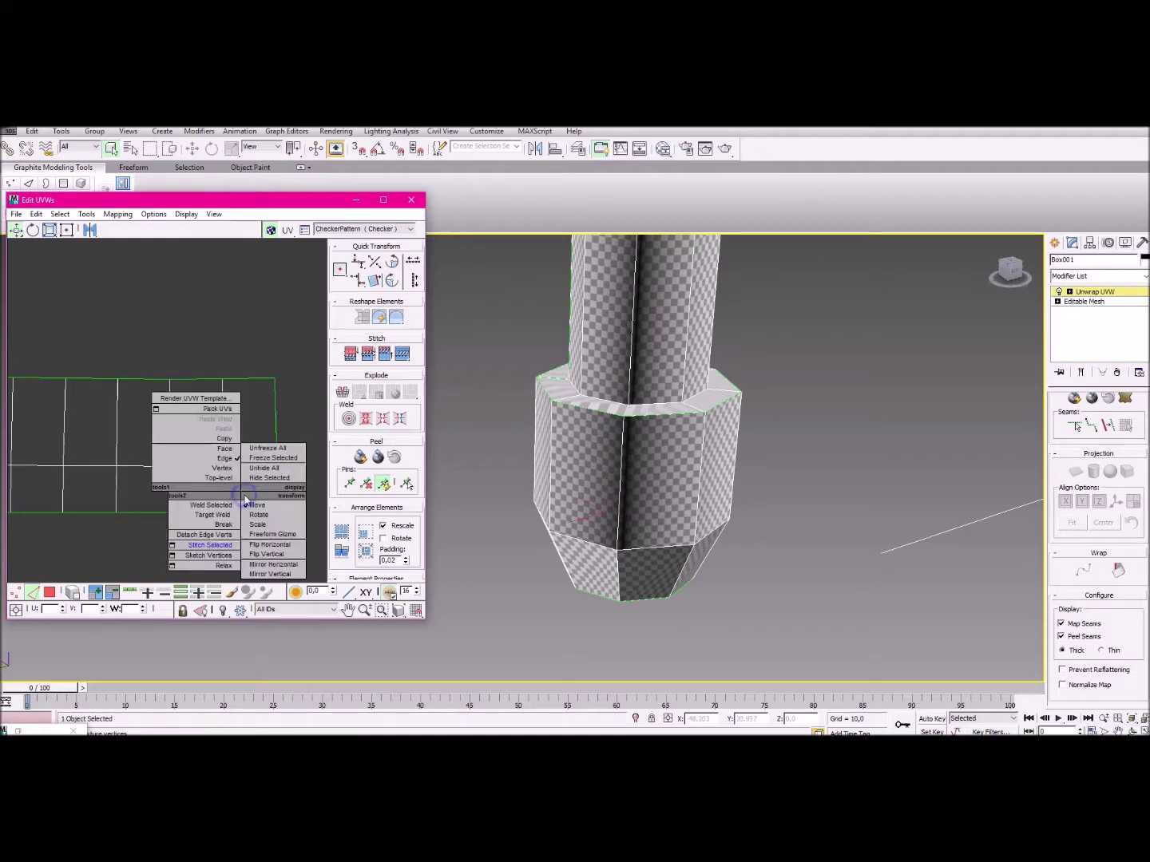
pyautogui.click(210, 546)
# Scale down the whole pommel strip, place it directly below the crossguard UVs and clear the selection.
pyautogui.scroll(-5, 193, 480)
pyautogui.moveTo(73, 478); pyautogui.dragTo(126, 494, button='middle')
pyautogui.moveTo(77, 447); pyautogui.dragTo(291, 521)
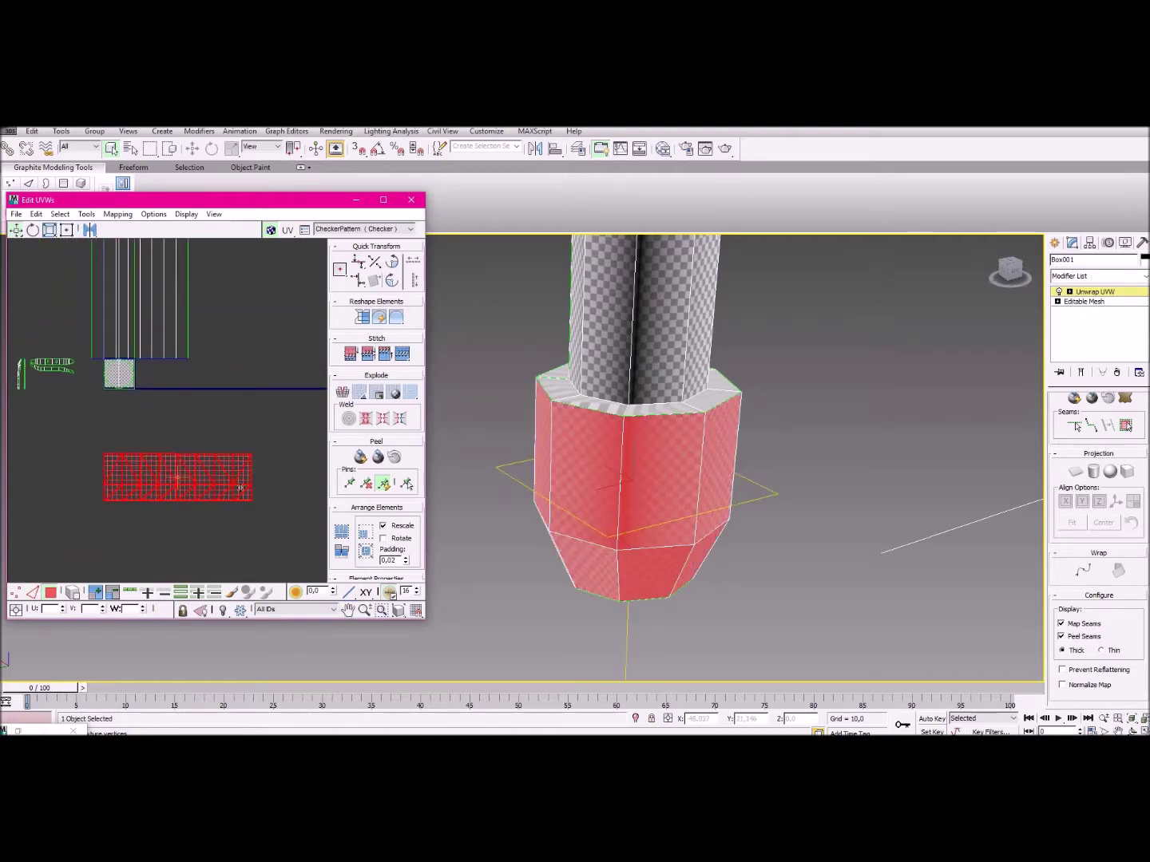
pyautogui.moveTo(241, 487); pyautogui.dragTo(276, 522, button='middle')
pyautogui.moveTo(277, 521); pyautogui.dragTo(175, 476)
pyautogui.click(50, 229)
pyautogui.moveTo(87, 426); pyautogui.dragTo(128, 517)
pyautogui.scroll(3, 133, 457)
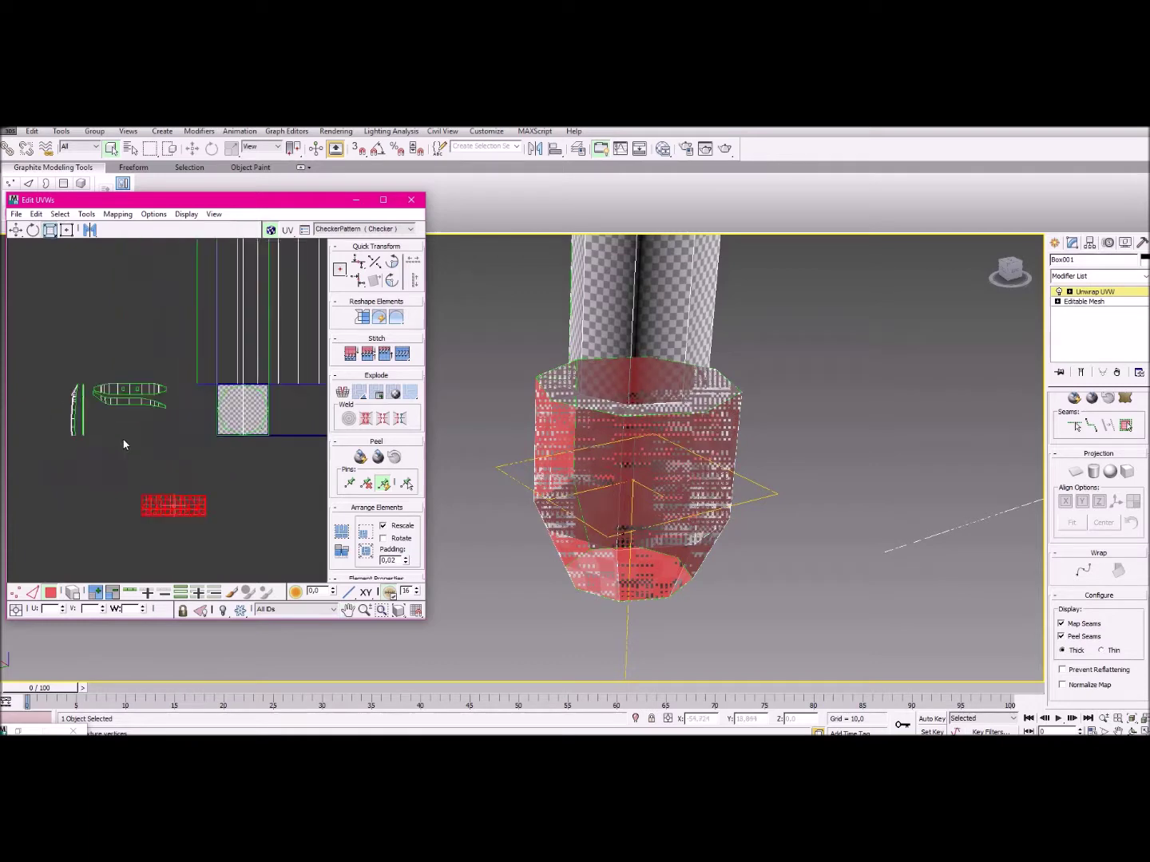
pyautogui.click(15, 230)
pyautogui.moveTo(169, 512); pyautogui.dragTo(121, 428)
pyautogui.click(151, 472)
pyautogui.click(662, 504)
# Select the pommel's upper ring and bottom cap faces and apply a planar projection aligned to the Z axis.
pyautogui.keyDown('alt'); pyautogui.moveTo(632, 465); pyautogui.dragTo(609, 444, button='middle'); pyautogui.keyUp('alt')
pyautogui.click(570, 370)
pyautogui.scroll(5, 572, 370)
pyautogui.scroll(-2, 736, 485)
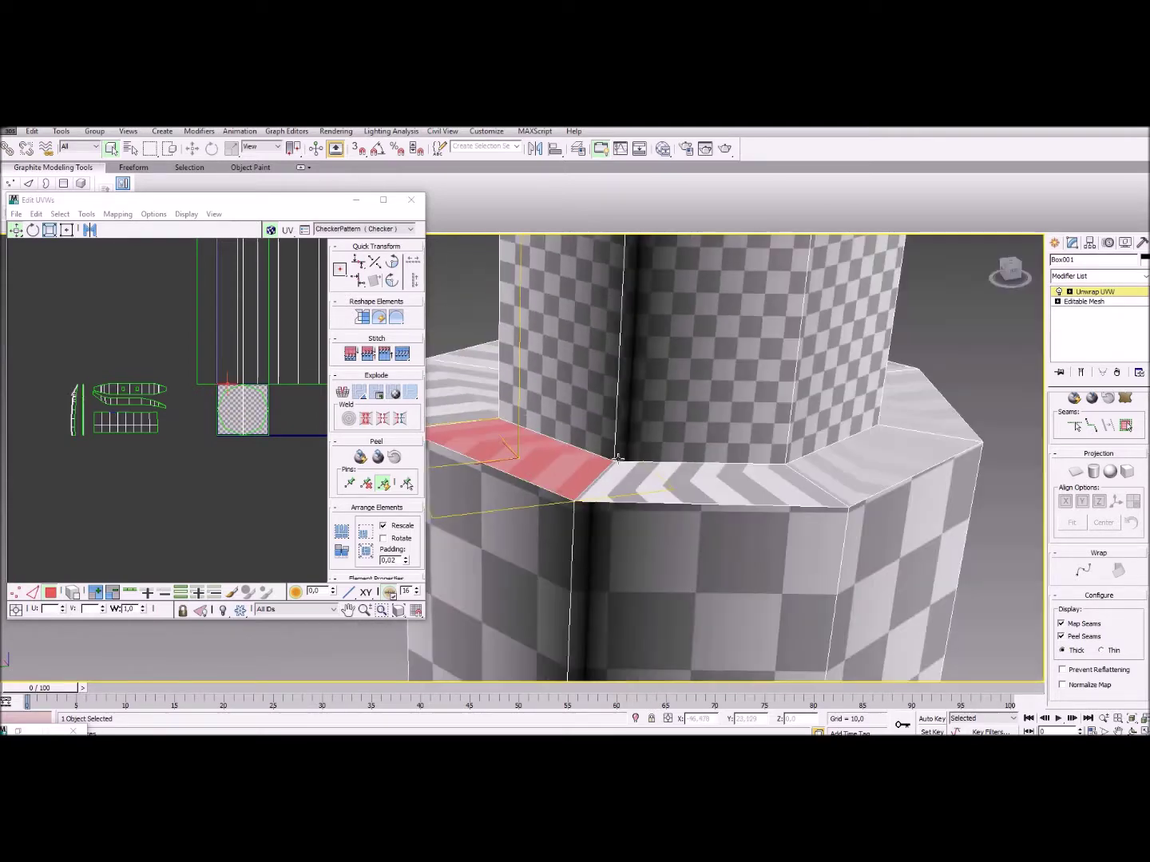
pyautogui.keyDown('shift'); pyautogui.click(735, 486); pyautogui.keyUp('shift')
pyautogui.keyDown('alt'); pyautogui.moveTo(735, 484); pyautogui.dragTo(806, 383, button='middle'); pyautogui.keyUp('alt')
pyautogui.keyDown('ctrl'); pyautogui.click(835, 481); pyautogui.keyUp('ctrl')
pyautogui.keyDown('ctrl'); pyautogui.click(799, 530); pyautogui.keyUp('ctrl')
pyautogui.scroll(-4, 799, 530)
pyautogui.keyDown('alt'); pyautogui.moveTo(799, 530); pyautogui.dragTo(602, 375, button='middle'); pyautogui.keyUp('alt')
pyautogui.scroll(2, 602, 441)
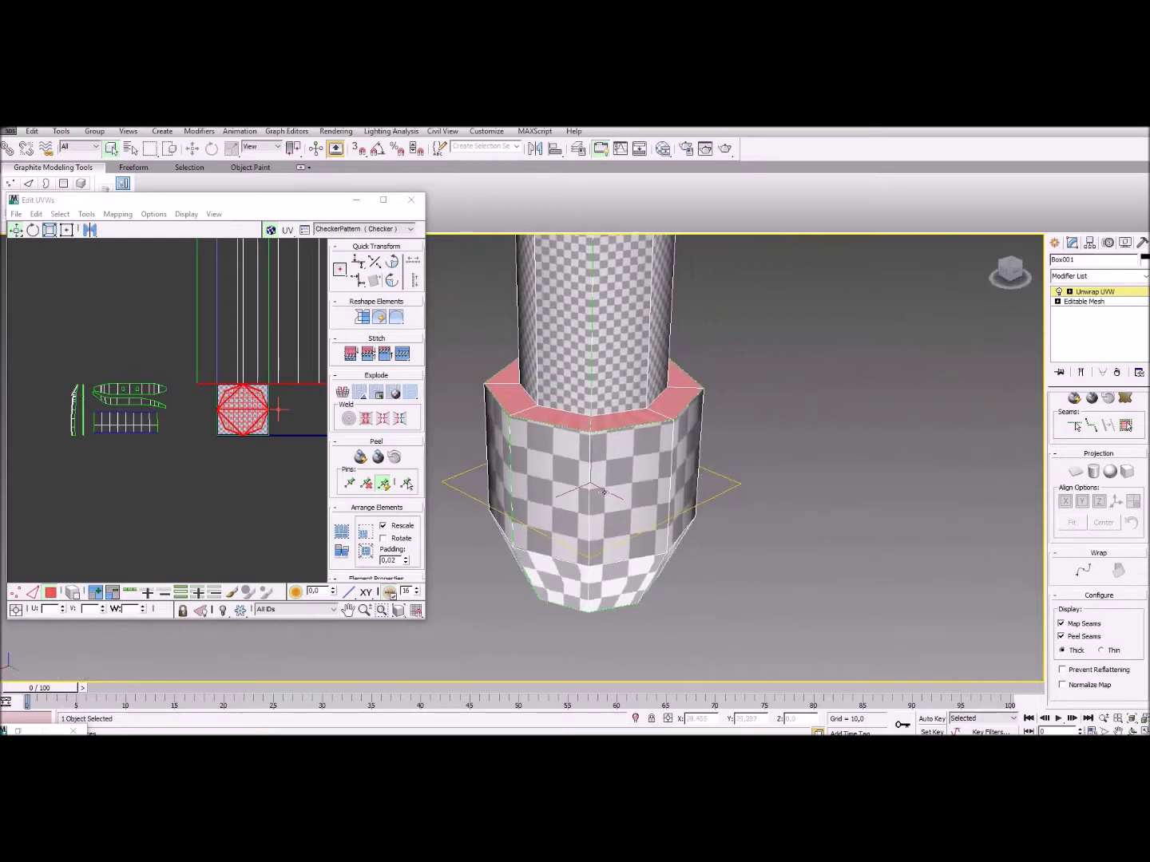
pyautogui.click(1075, 471)
pyautogui.click(1099, 502)
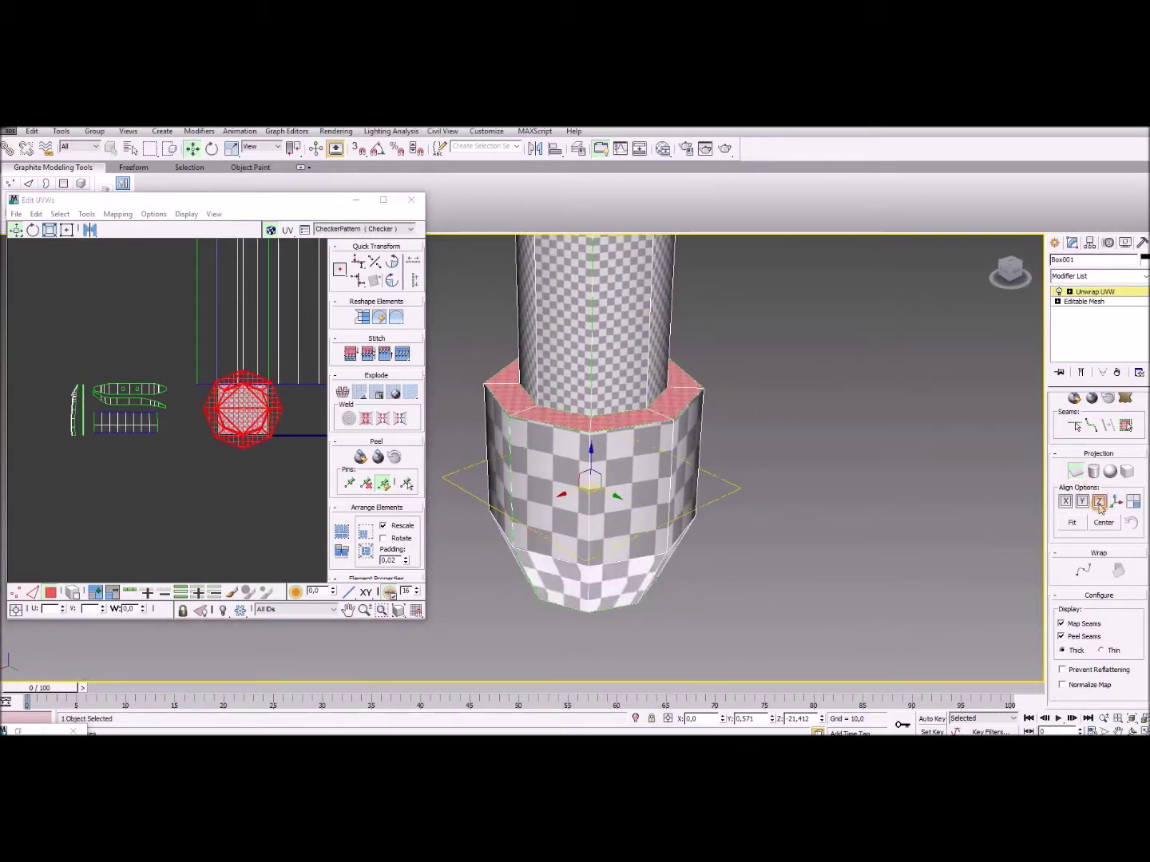
pyautogui.click(1075, 471)
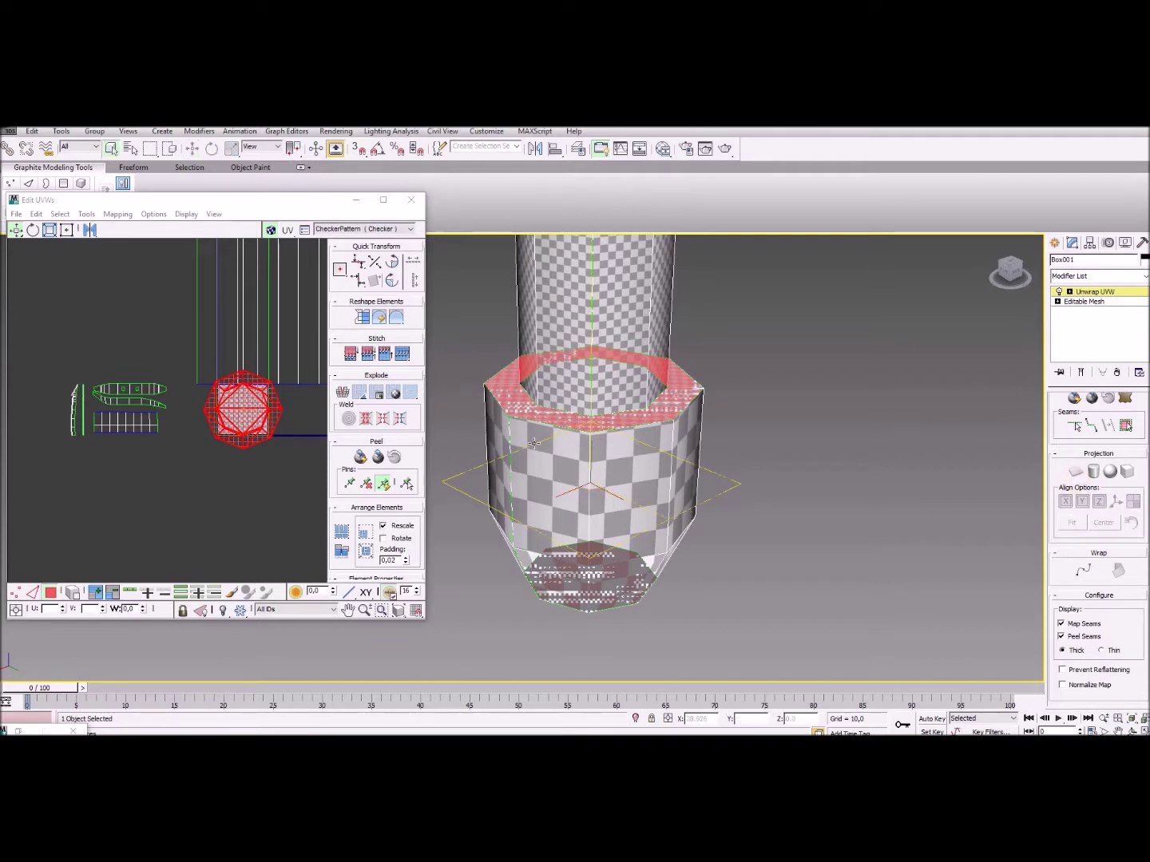
# Shrink the projected ring and cap UVs, place them below the pommel strip and clear the selection.
pyautogui.scroll(2, 169, 500)
pyautogui.moveTo(227, 441); pyautogui.dragTo(94, 493)
pyautogui.click(16, 230)
pyautogui.click(141, 495)
pyautogui.scroll(3, 582, 458)
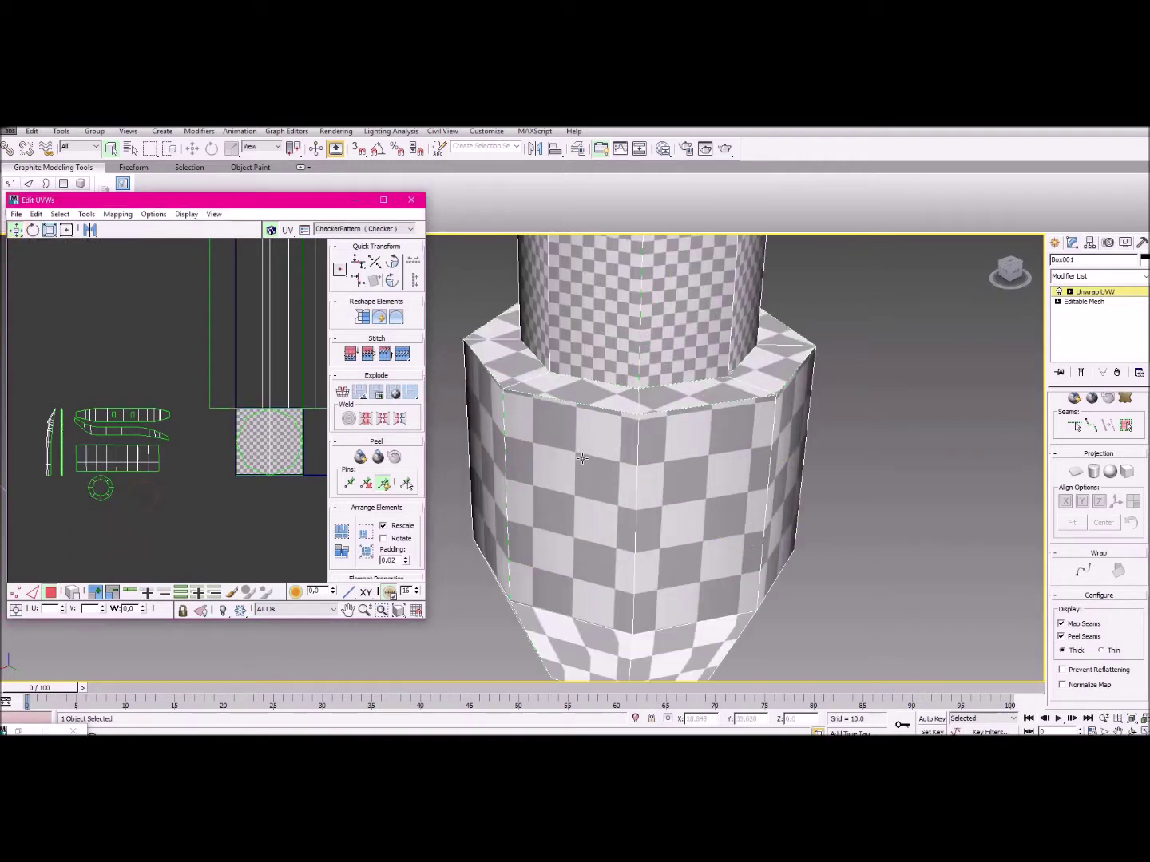
# Examine the grip on the model and its long UV strip, including the uneven left edge and overlapping lower part.
pyautogui.moveTo(224, 448); pyautogui.dragTo(167, 497, button='middle')
pyautogui.scroll(-8, 638, 440)
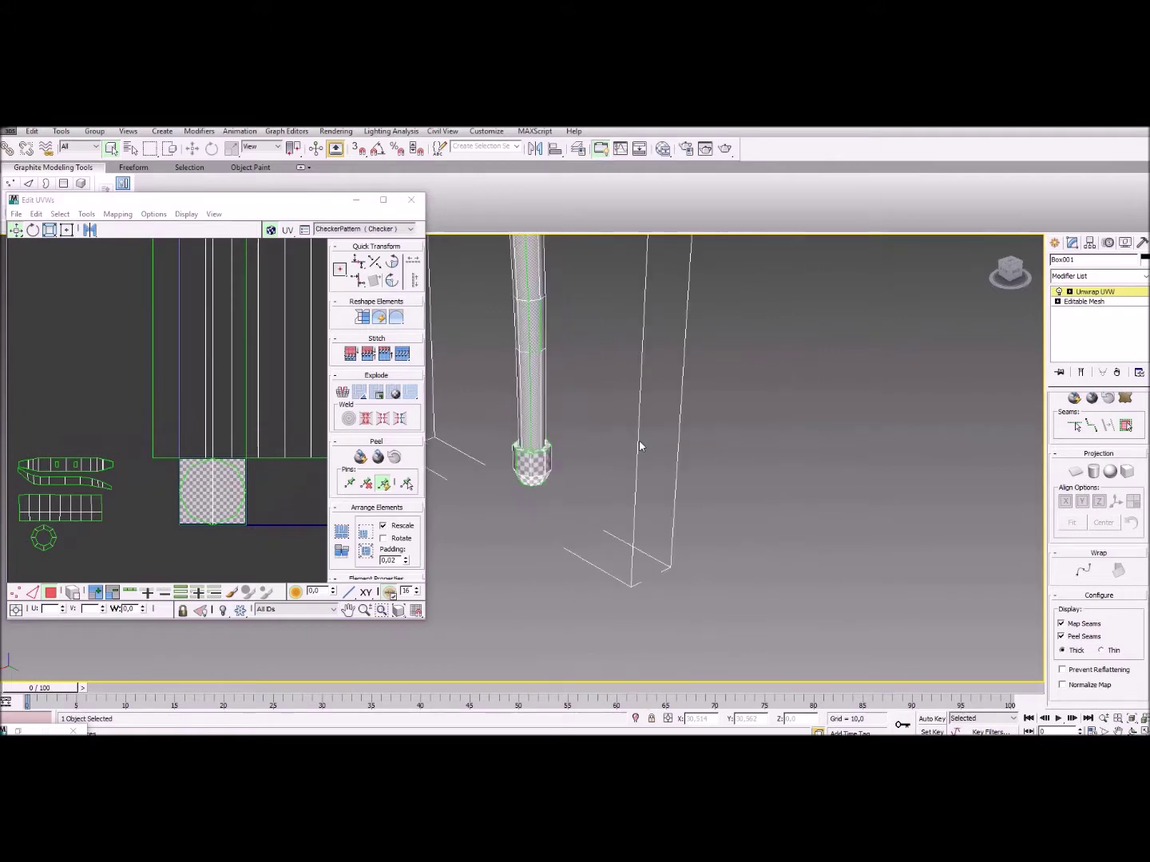
pyautogui.keyDown('alt'); pyautogui.moveTo(567, 362); pyautogui.dragTo(605, 496, button='middle'); pyautogui.keyUp('alt')
pyautogui.scroll(-3, 606, 496)
pyautogui.keyDown('alt'); pyautogui.moveTo(511, 427); pyautogui.dragTo(542, 404, button='middle'); pyautogui.keyUp('alt')
pyautogui.scroll(-3, 227, 413)
pyautogui.scroll(-3, 227, 413)
pyautogui.scroll(-2, 202, 437)
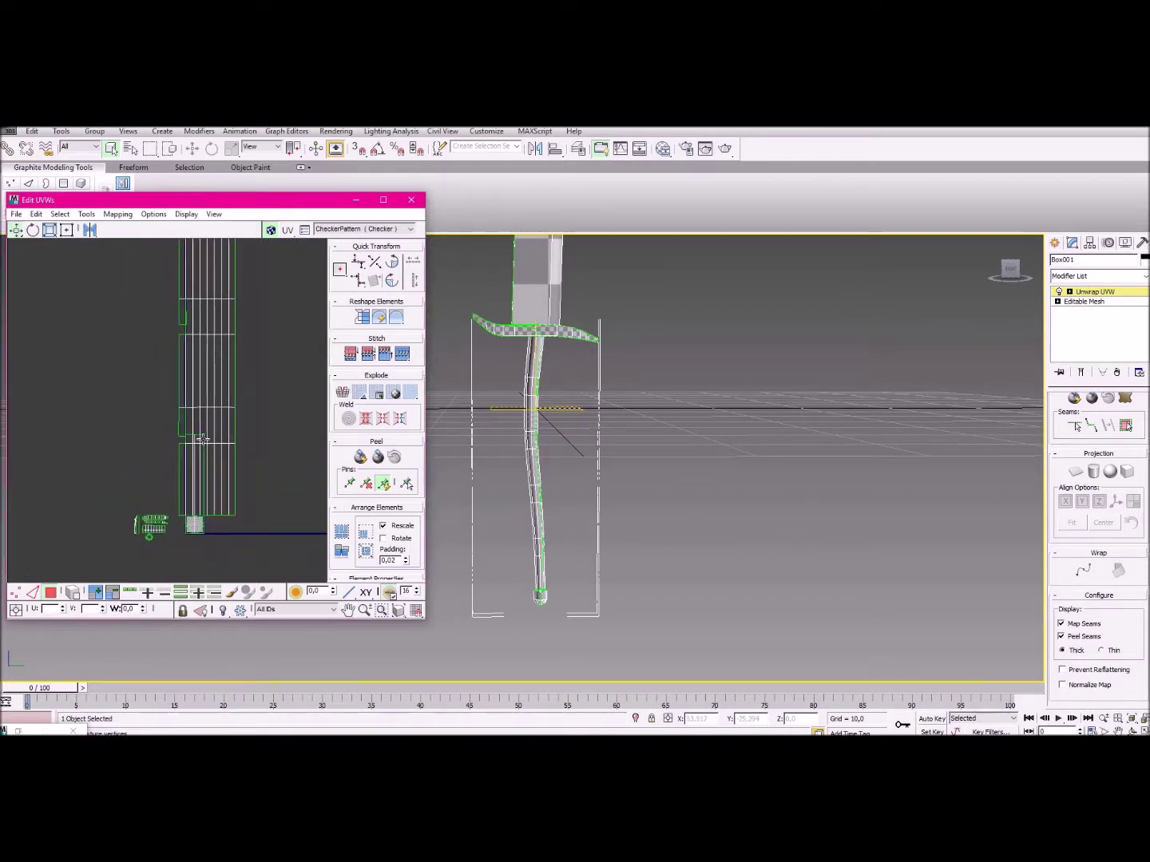
pyautogui.scroll(-4, 202, 438)
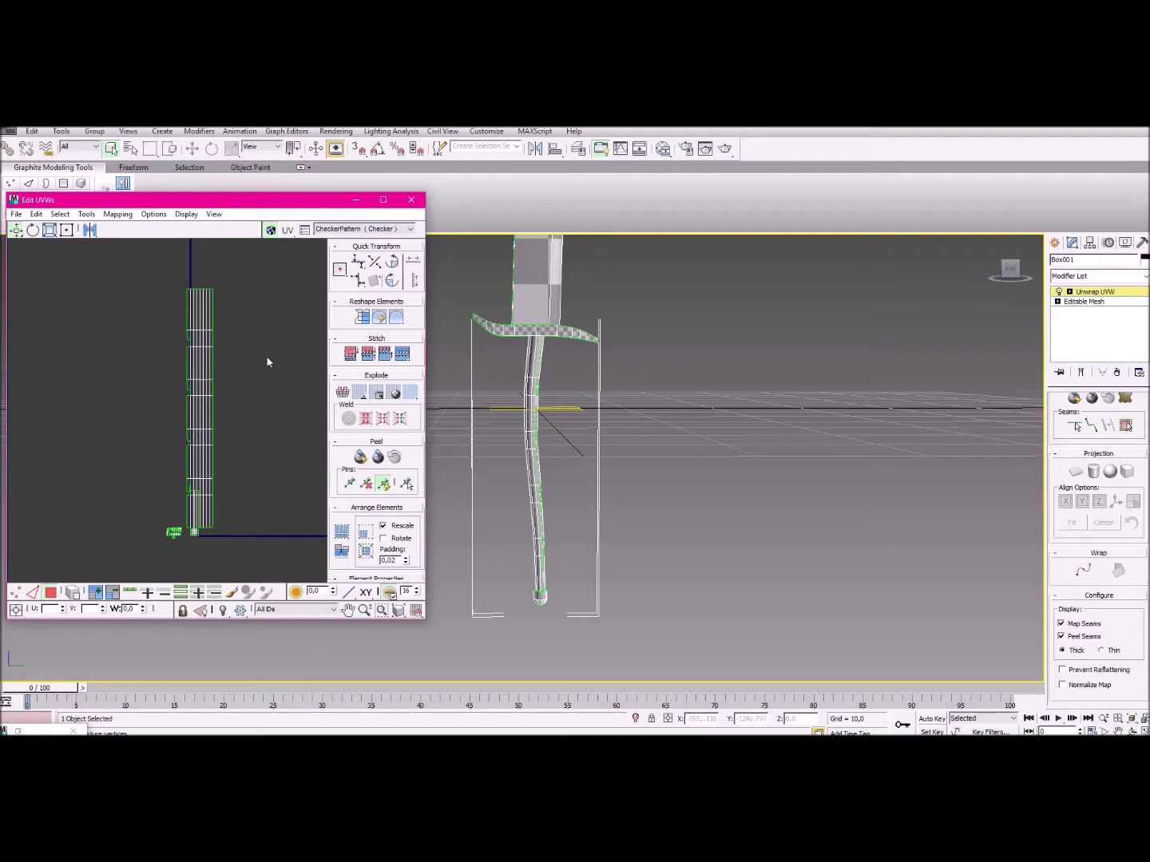
pyautogui.moveTo(204, 352); pyautogui.dragTo(171, 299, button='middle')
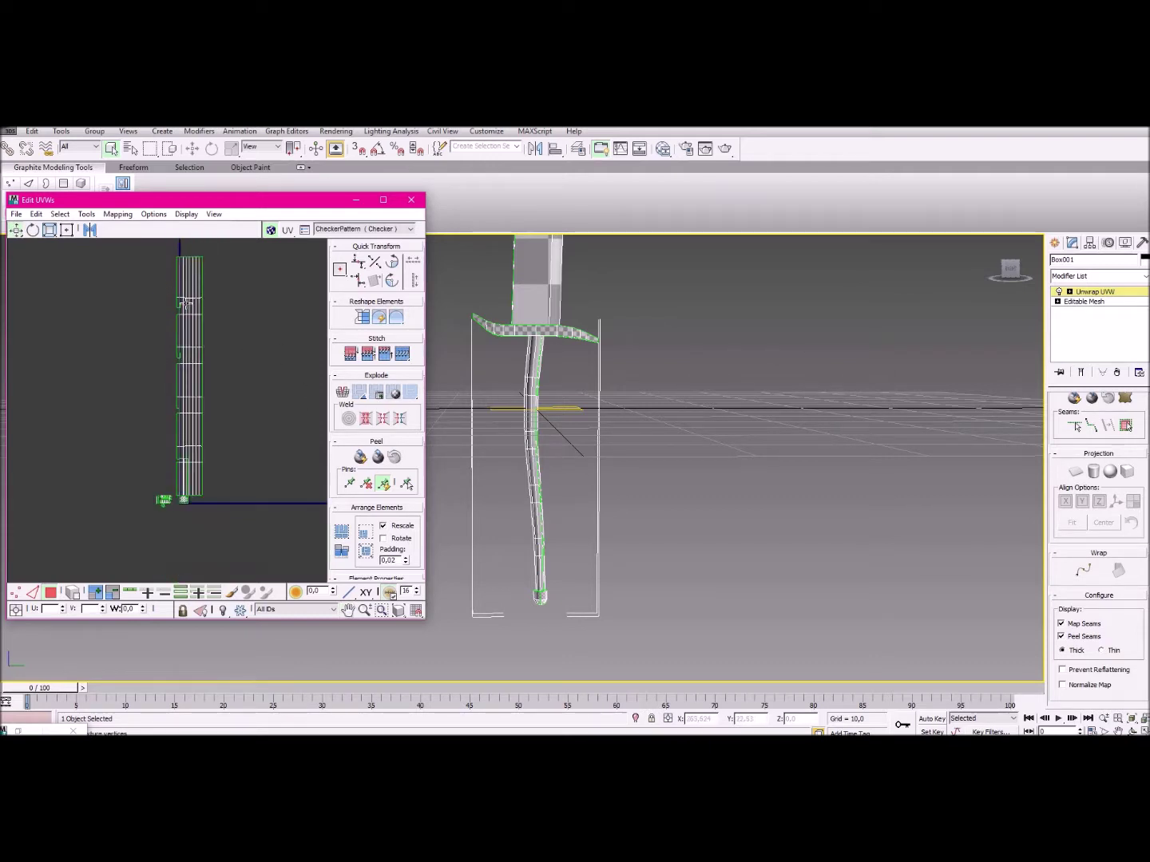
pyautogui.scroll(3, 177, 477)
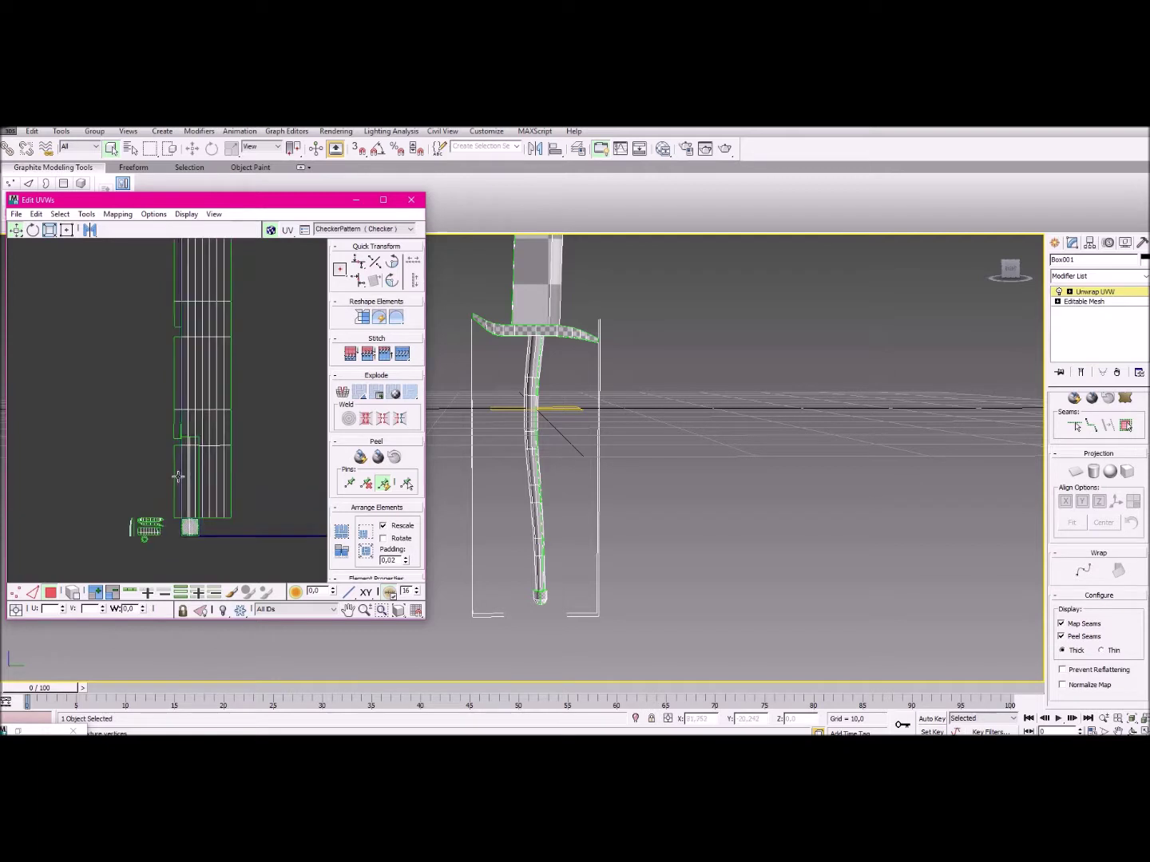
pyautogui.scroll(2, 223, 447)
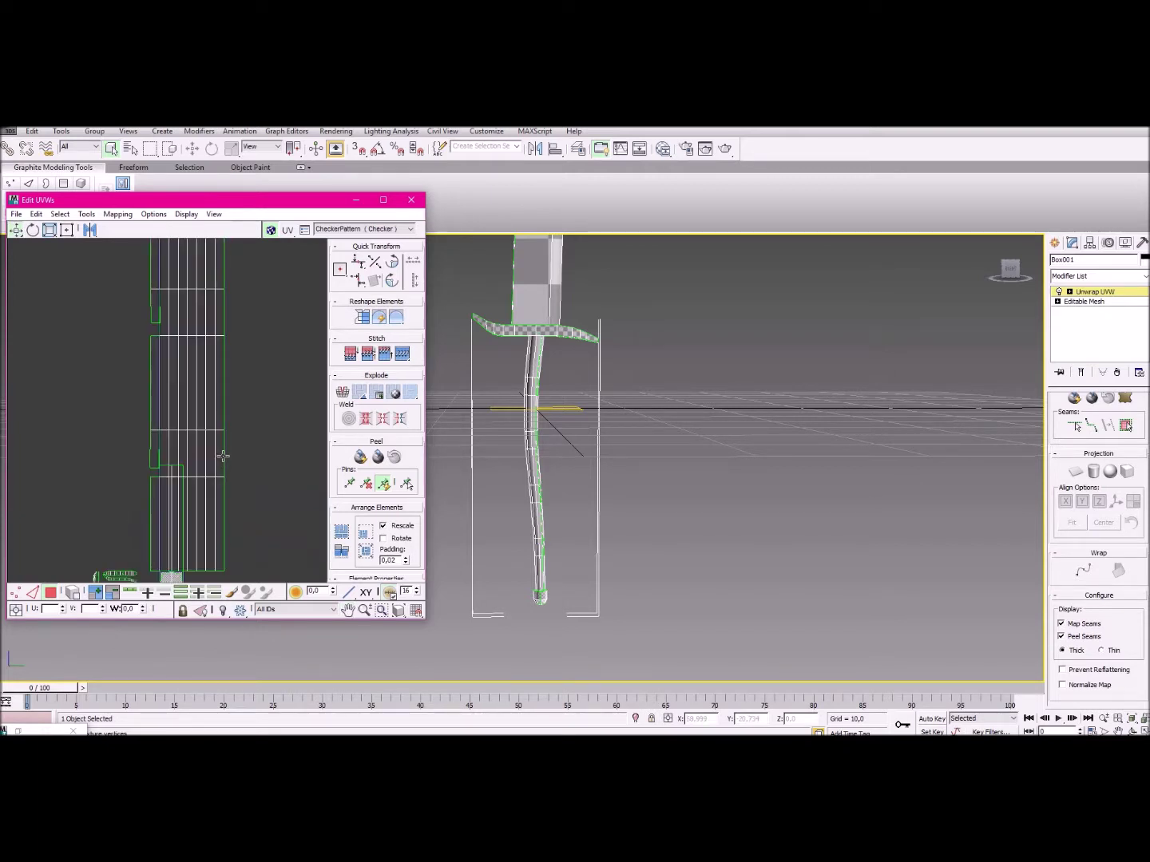
pyautogui.scroll(-2, 543, 447)
# Select all grip faces between the crossguard and the pommel, leaving both of those parts out of the selection.
pyautogui.moveTo(543, 444); pyautogui.dragTo(544, 471, button='middle')
pyautogui.scroll(4, 543, 470)
pyautogui.click(547, 471)
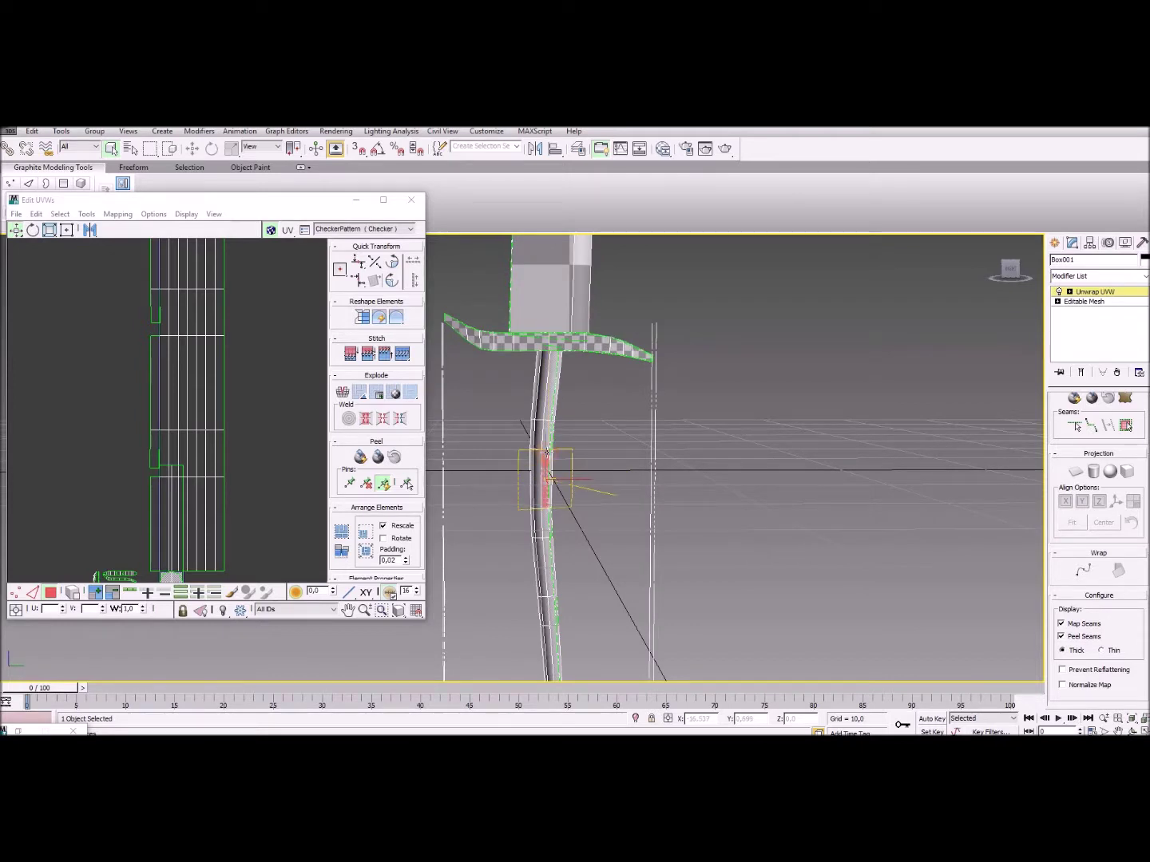
pyautogui.scroll(5, 546, 454)
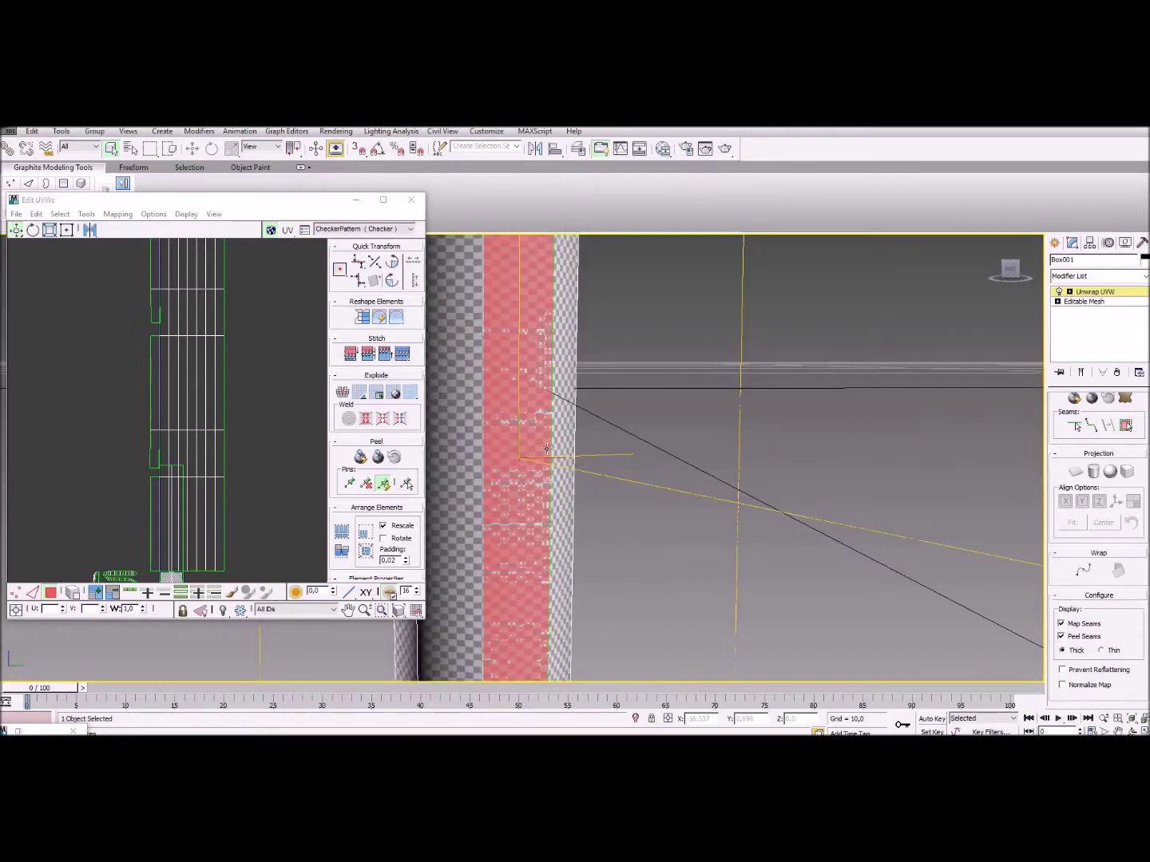
pyautogui.click(587, 424)
pyautogui.keyDown('alt'); pyautogui.moveTo(588, 423); pyautogui.dragTo(551, 466, button='middle'); pyautogui.keyUp('alt')
pyautogui.scroll(-4, 188, 419)
pyautogui.moveTo(478, 376)
pyautogui.keyDown('alt'); pyautogui.mouseDown(button='middle')
pyautogui.moveTo(521, 388)
pyautogui.moveTo(513, 451)
pyautogui.moveTo(539, 456)
pyautogui.moveTo(488, 410)
pyautogui.moveTo(481, 357)
pyautogui.mouseUp(button='middle'); pyautogui.keyUp('alt')
pyautogui.moveTo(593, 576); pyautogui.dragTo(595, 607)
pyautogui.keyDown('alt'); pyautogui.moveTo(595, 608); pyautogui.dragTo(490, 335, button='middle'); pyautogui.keyUp('alt')
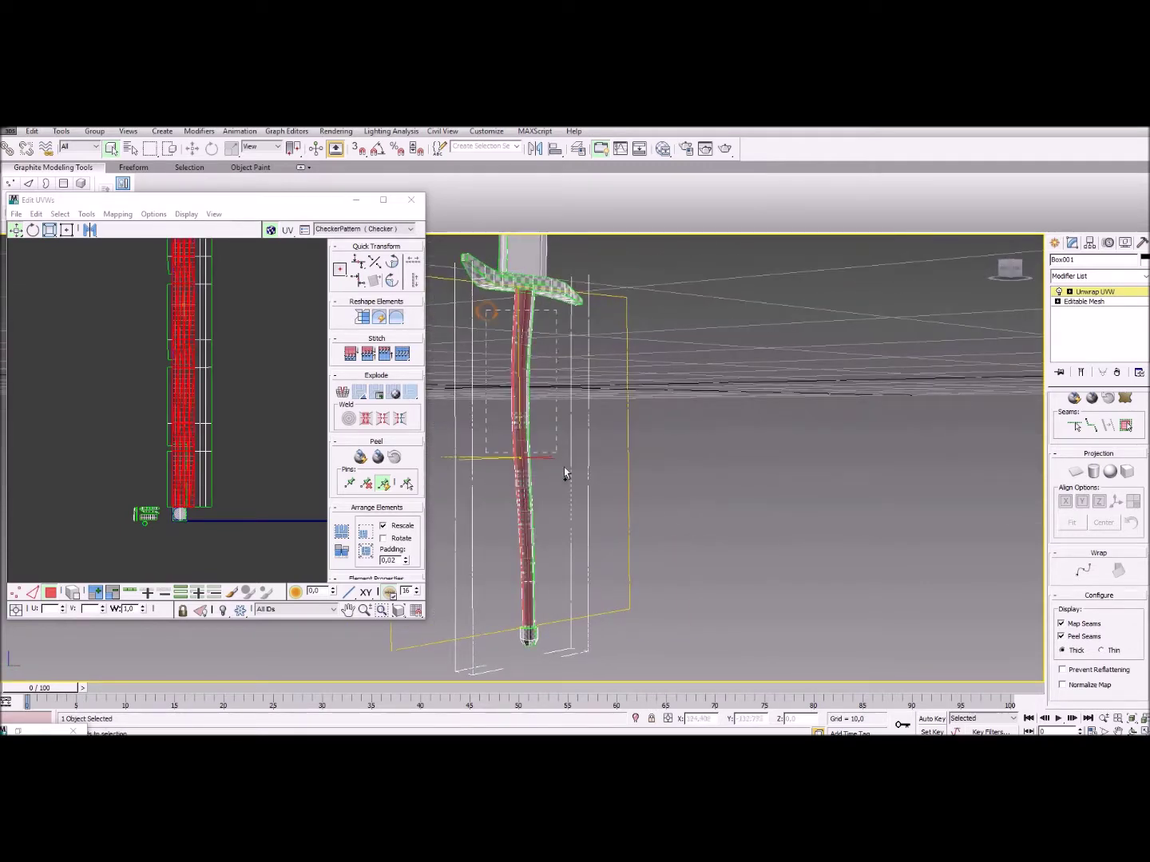
pyautogui.keyDown('alt'); pyautogui.moveTo(587, 612); pyautogui.dragTo(492, 366, button='middle'); pyautogui.keyUp('alt')
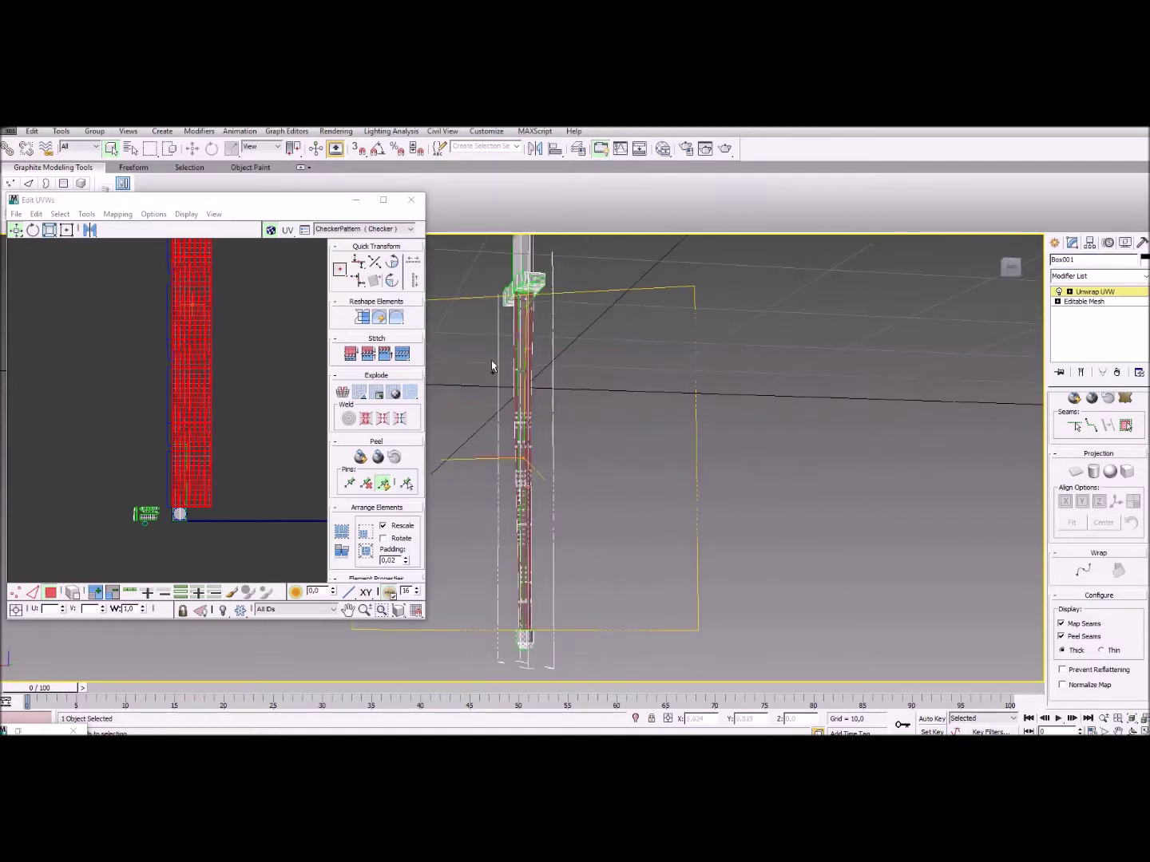
pyautogui.moveTo(639, 616); pyautogui.dragTo(639, 617)
pyautogui.keyDown('alt'); pyautogui.moveTo(639, 616); pyautogui.dragTo(486, 573, button='middle'); pyautogui.keyUp('alt')
pyautogui.keyDown('alt'); pyautogui.moveTo(463, 575); pyautogui.dragTo(551, 577, button='middle'); pyautogui.keyUp('alt')
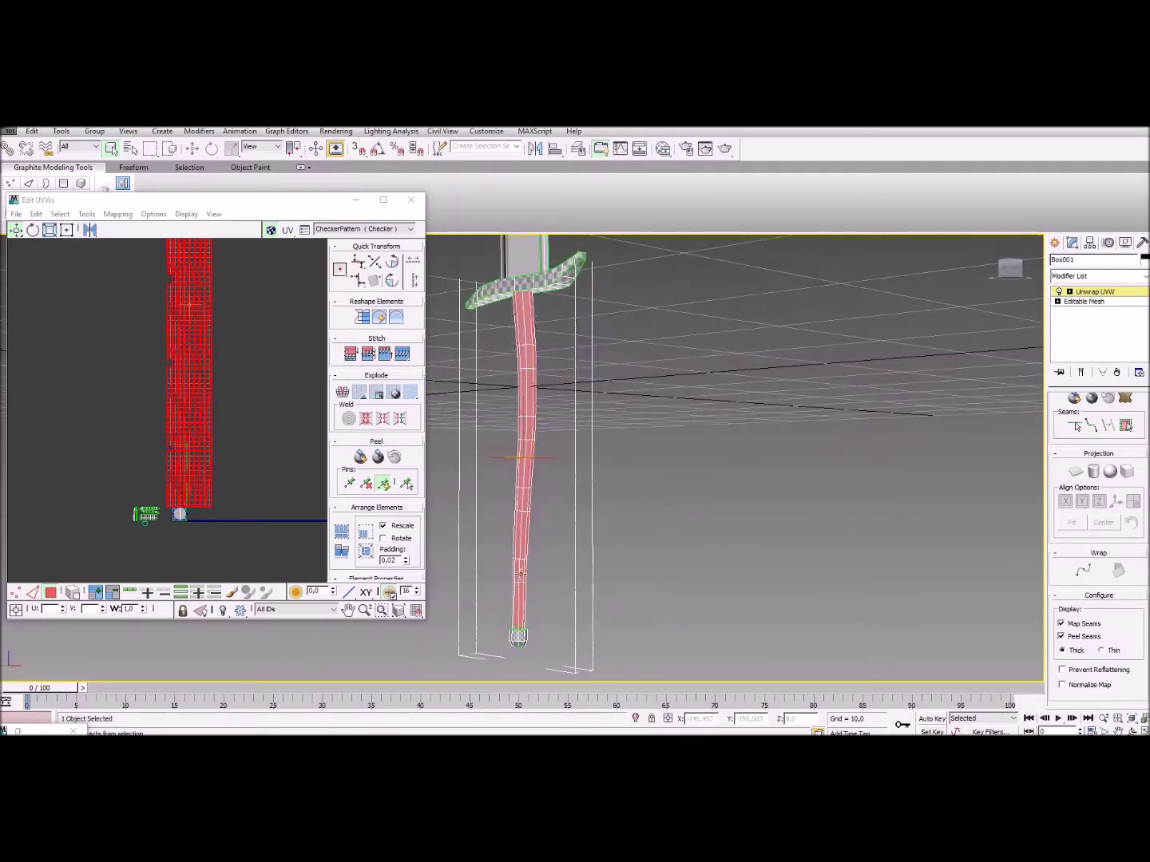
# Move the grip's UV strip to the right, clear of the other UVs it overlaps.
pyautogui.click(238, 459)
pyautogui.moveTo(191, 410); pyautogui.dragTo(226, 406)
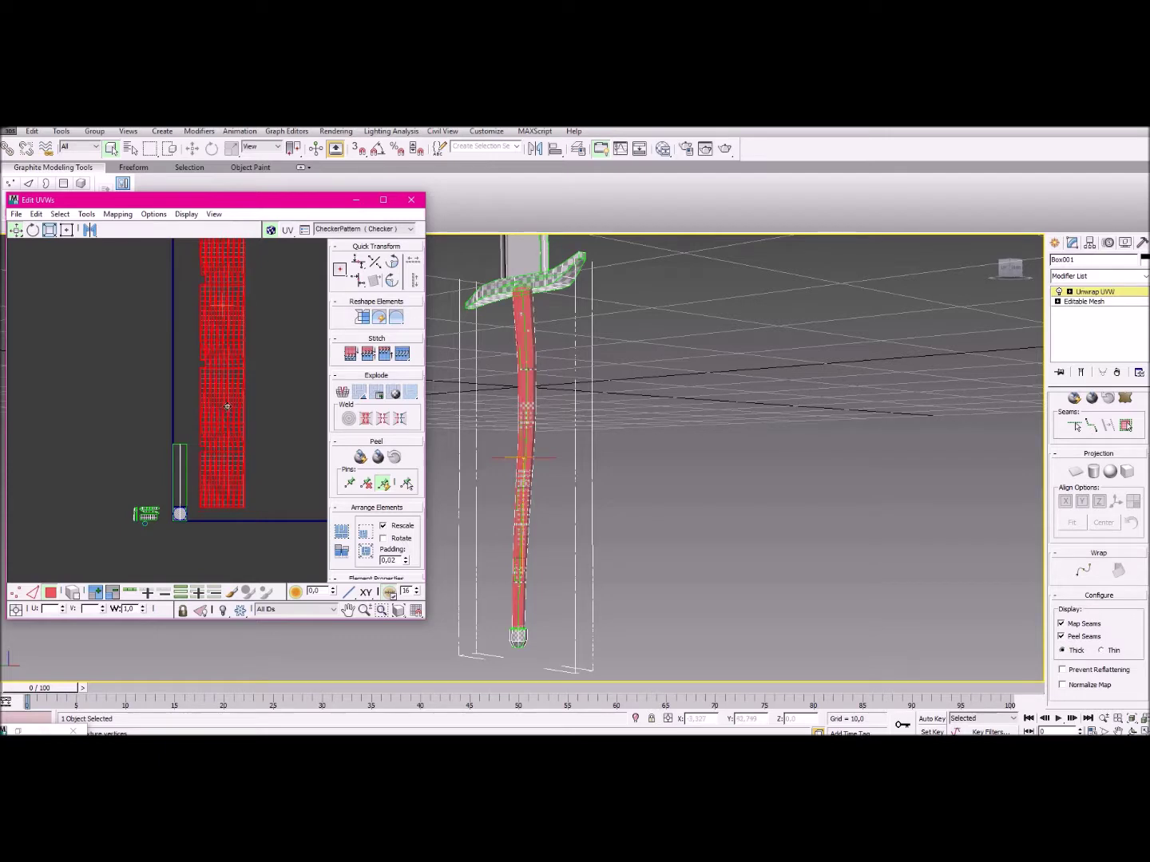
pyautogui.moveTo(226, 406); pyautogui.dragTo(226, 479, button='middle')
pyautogui.scroll(-3, 227, 478)
pyautogui.scroll(2, 227, 478)
pyautogui.moveTo(225, 478); pyautogui.dragTo(269, 469)
pyautogui.moveTo(248, 466); pyautogui.dragTo(176, 455, button='middle')
pyautogui.moveTo(195, 440); pyautogui.dragTo(221, 454)
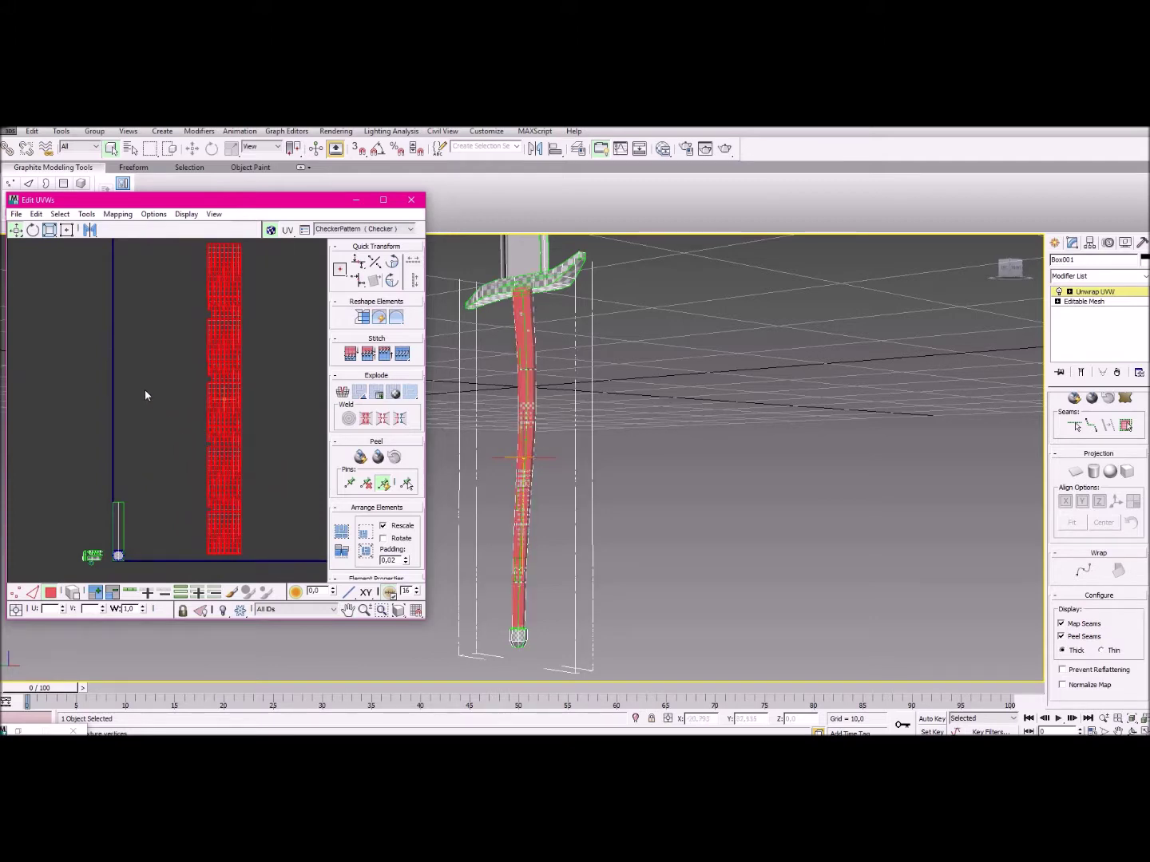
# Try moving the loose face at the topmost notch of the grip strip's left edge outward, undo the move and clear the selection.
pyautogui.click(159, 373)
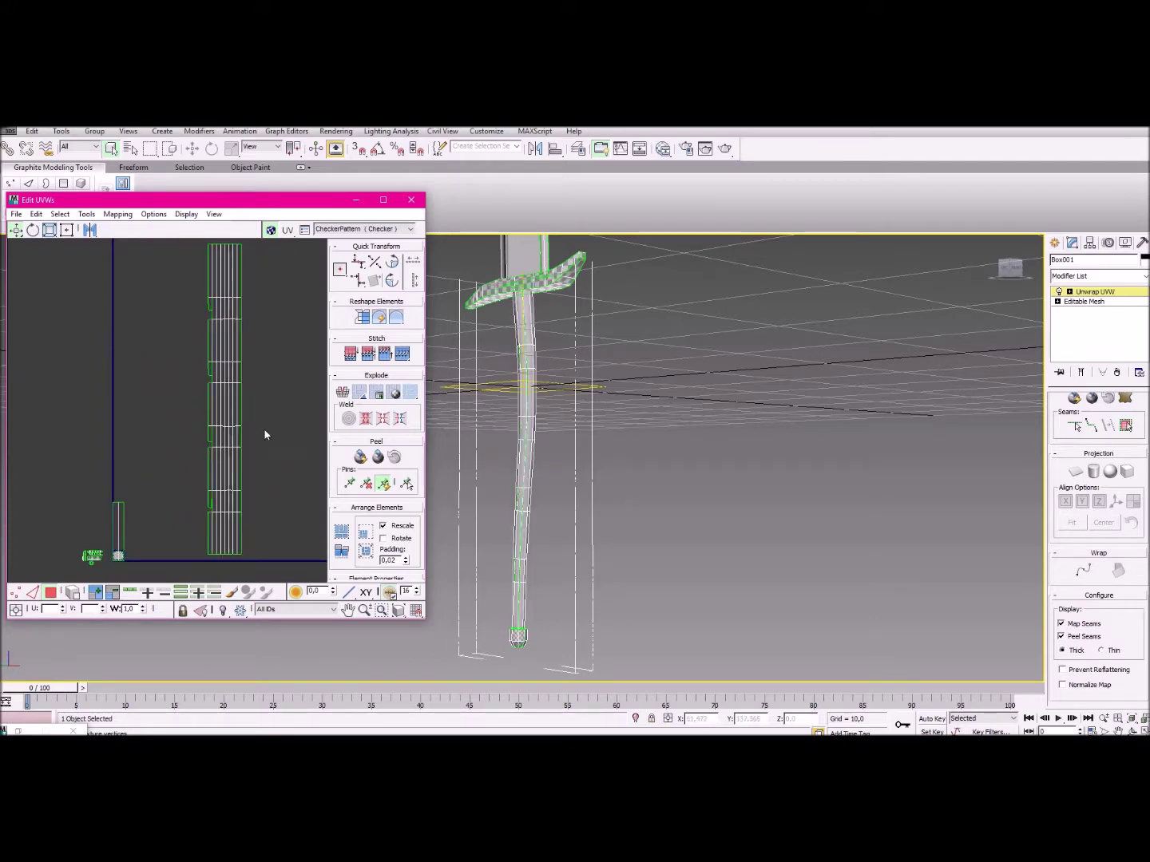
pyautogui.scroll(4, 244, 385)
pyautogui.scroll(2, 174, 384)
pyautogui.scroll(3, 182, 362)
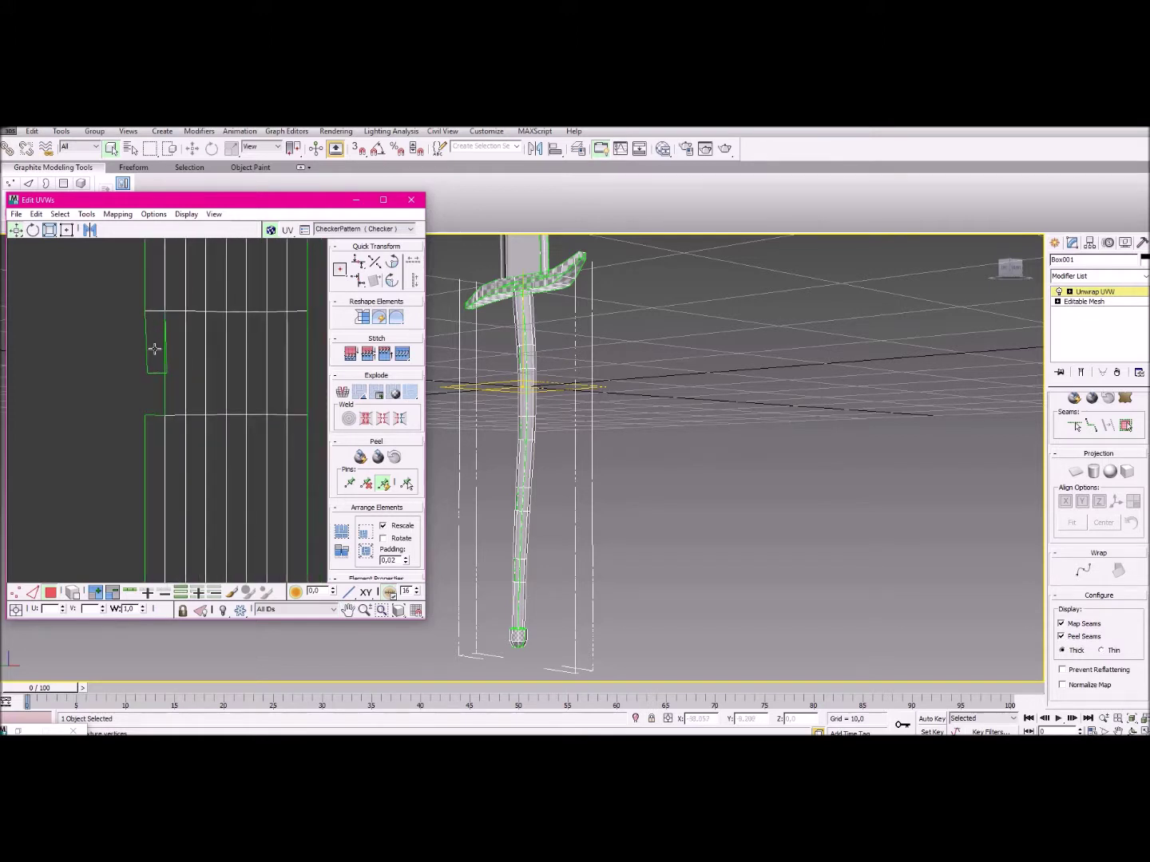
pyautogui.click(152, 327)
pyautogui.moveTo(156, 351); pyautogui.dragTo(141, 352)
pyautogui.hotkey('ctrl', 'z')
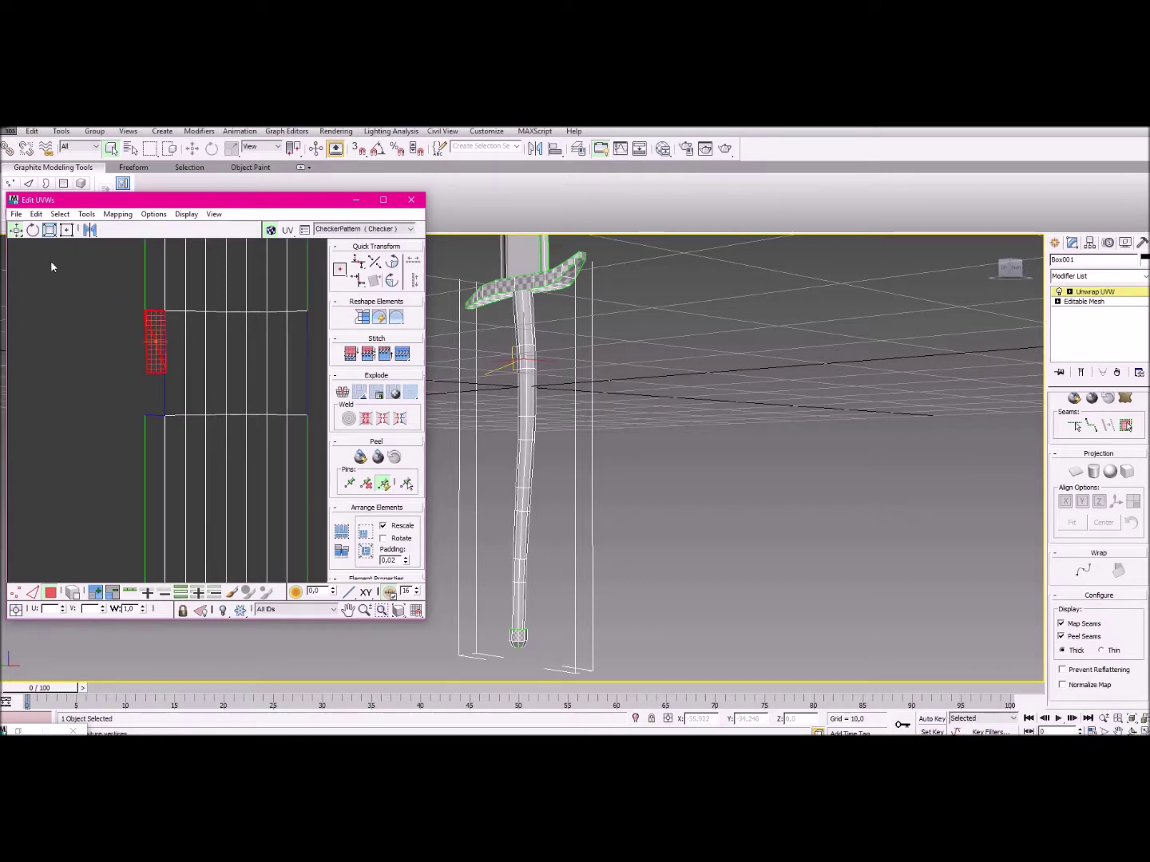
pyautogui.click(56, 296)
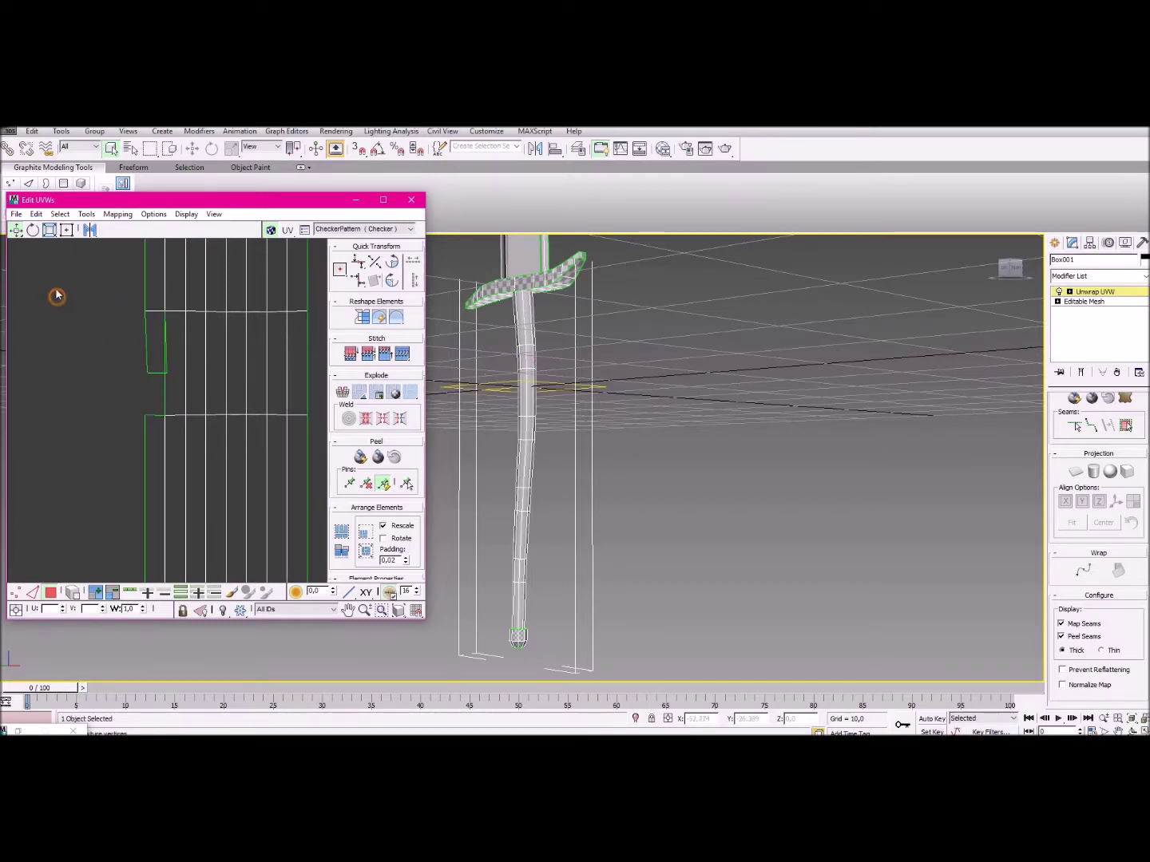
# Stitch the split edge at the topmost notch of the grip strip and move the edge down level with its row.
pyautogui.click(32, 592)
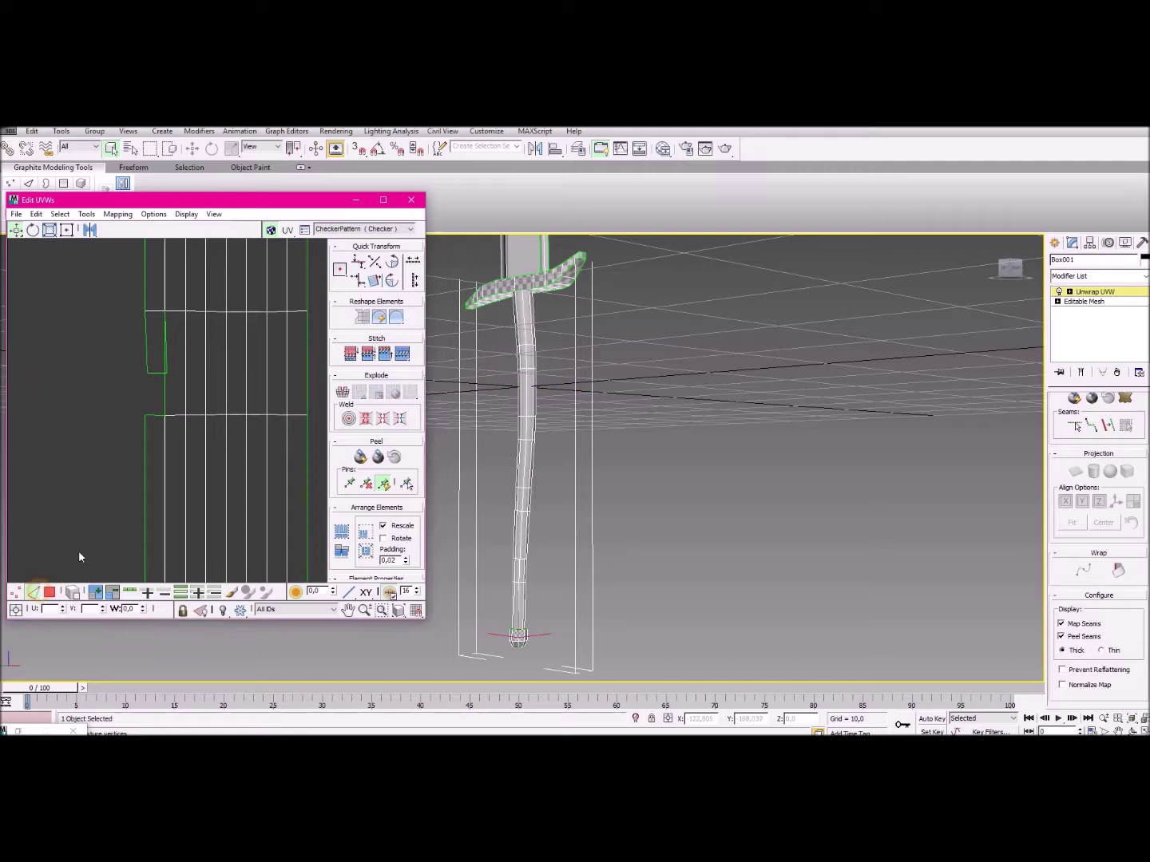
pyautogui.rightClick(150, 415)
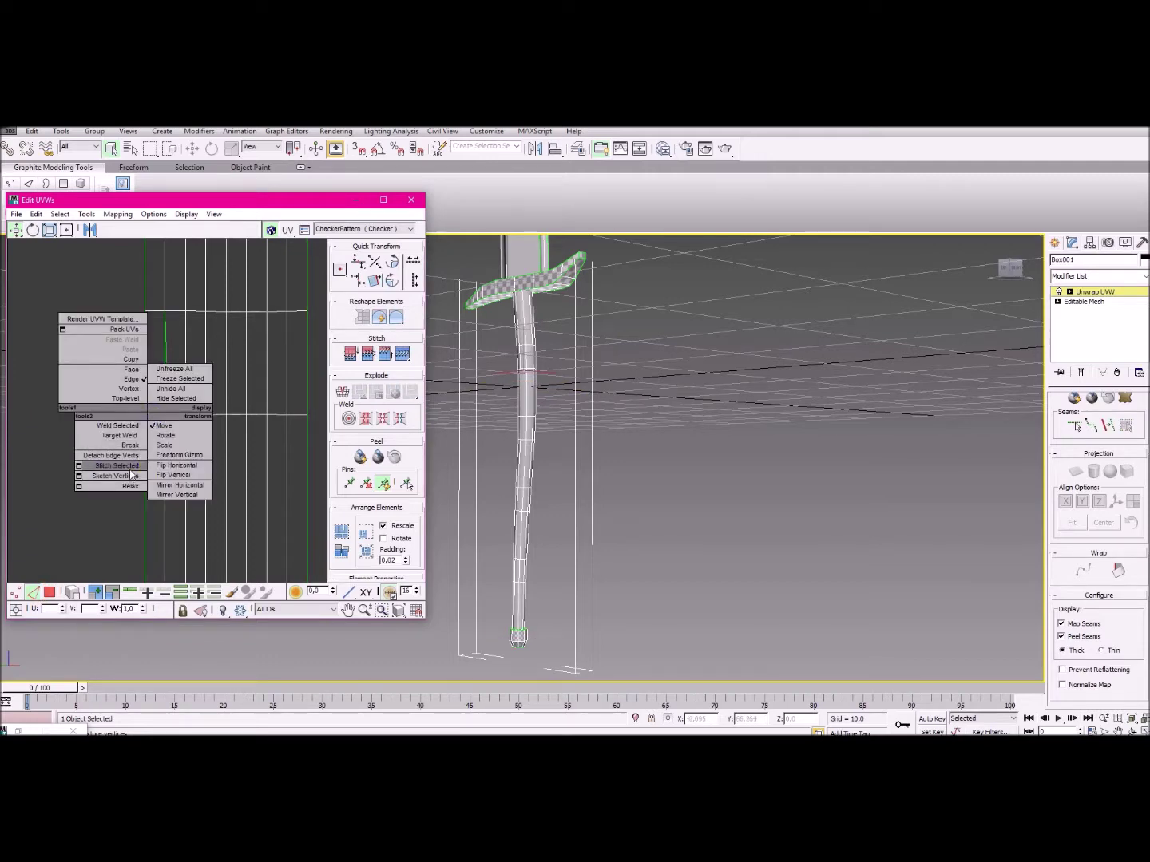
pyautogui.click(130, 469)
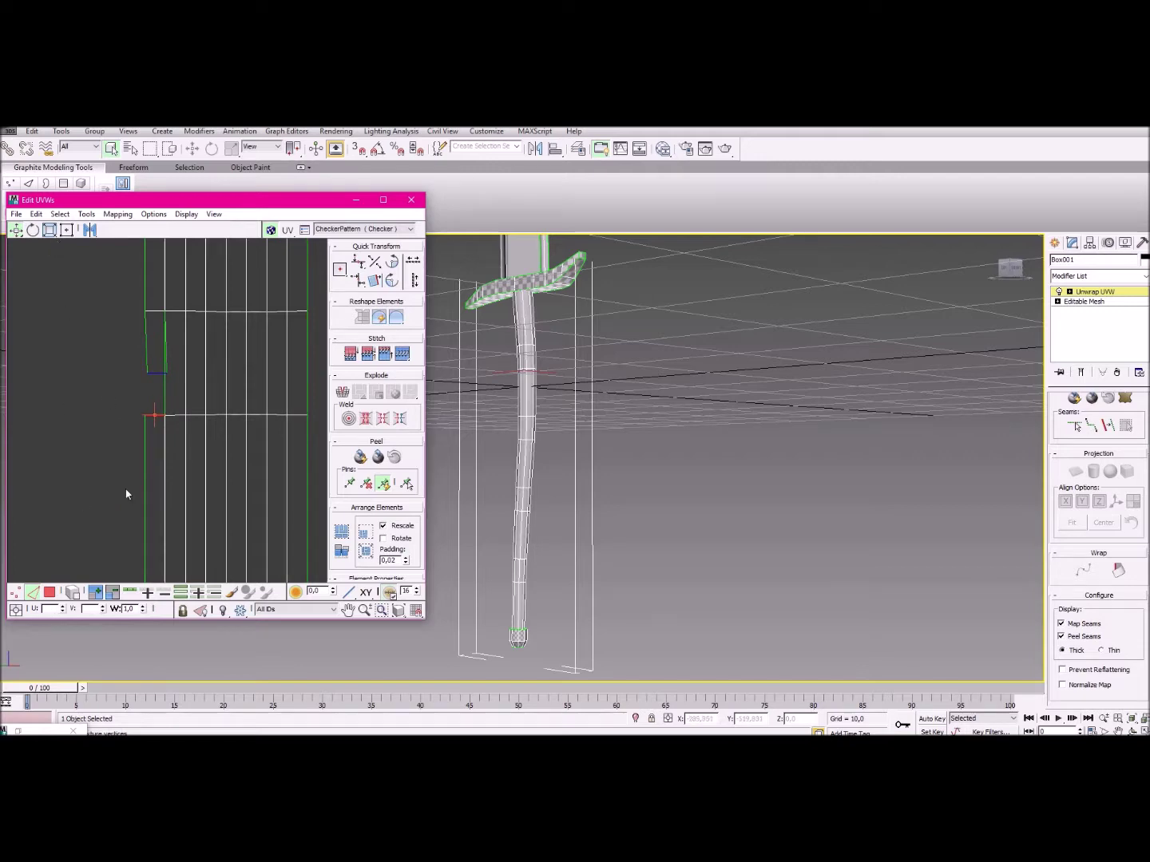
pyautogui.rightClick(150, 415)
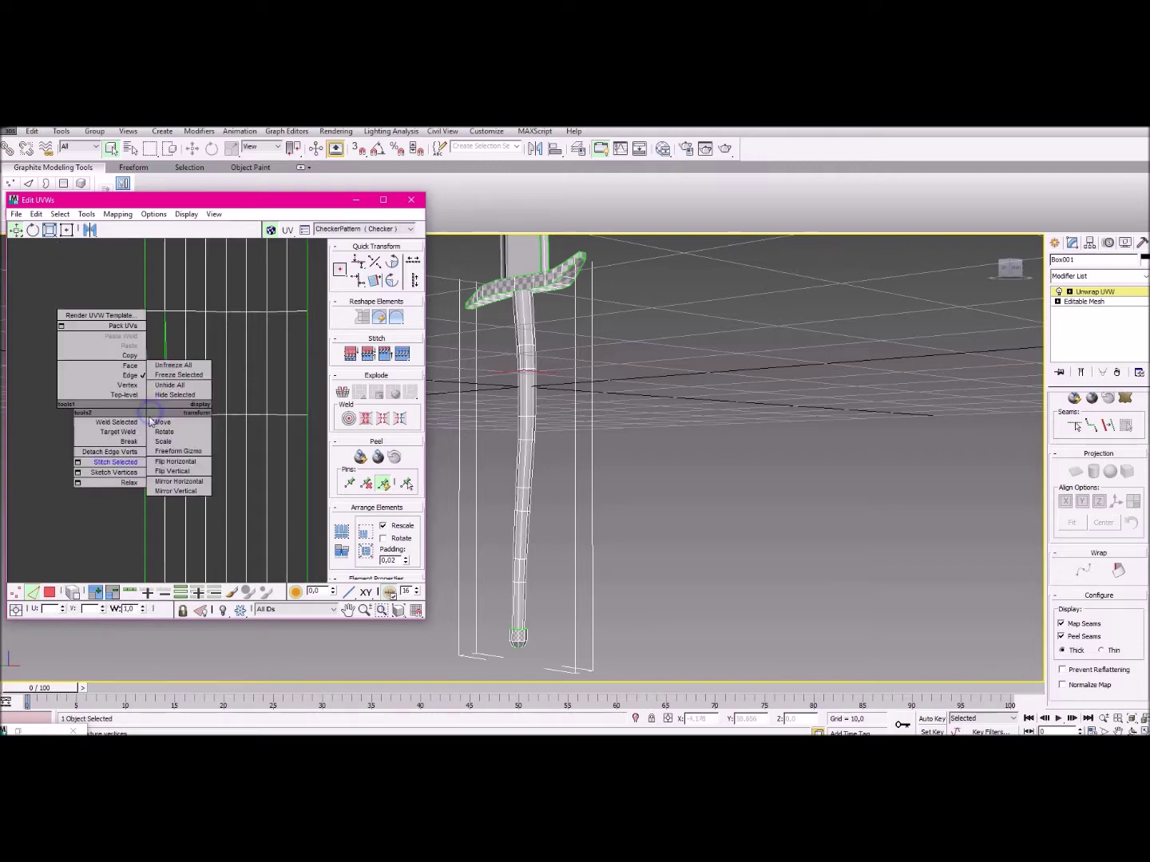
pyautogui.click(131, 468)
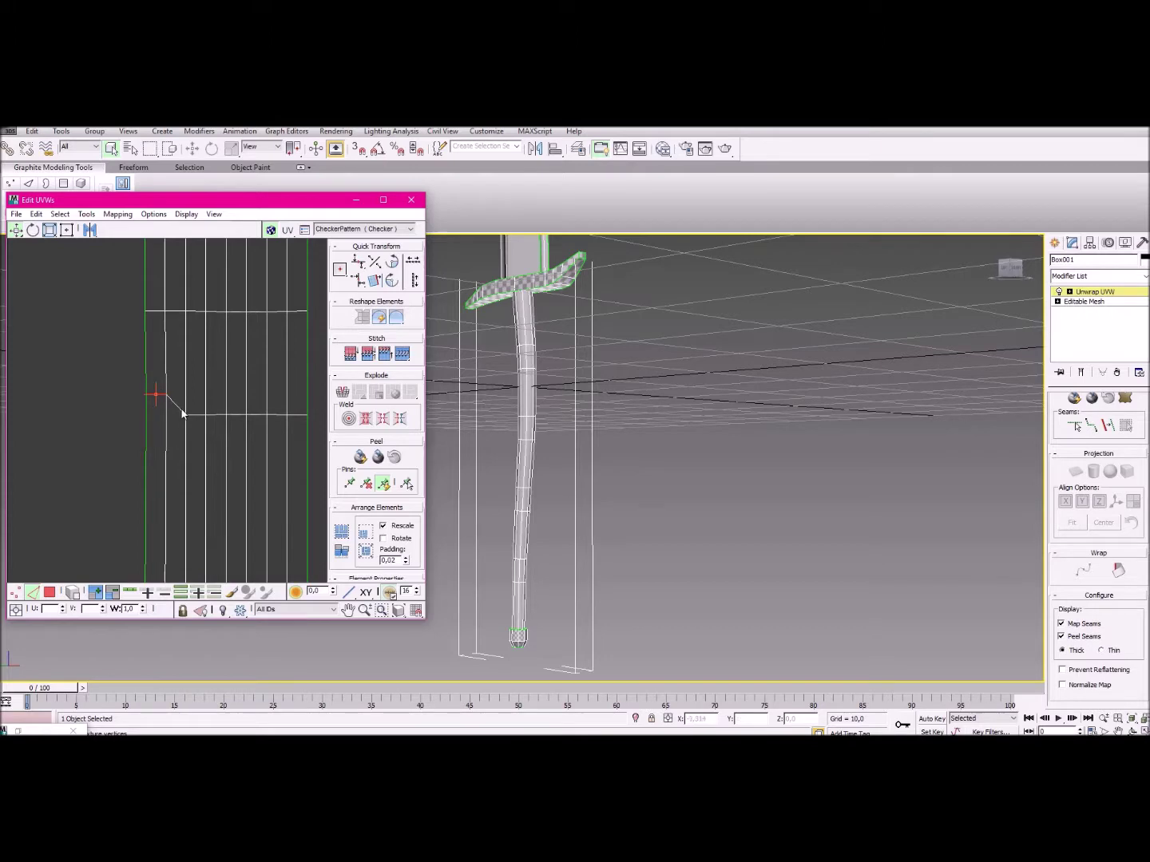
pyautogui.moveTo(158, 394); pyautogui.dragTo(157, 413)
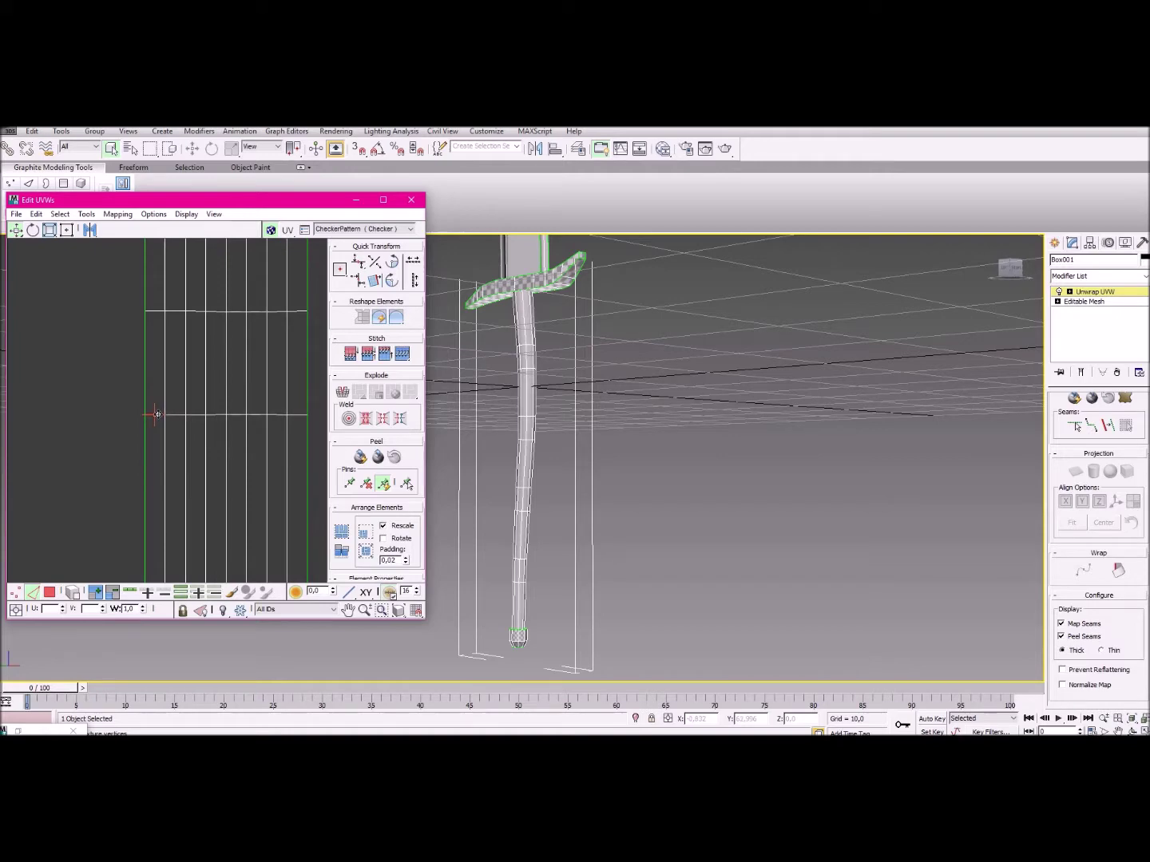
# Stitch the split edge at the second notch of the grip strip and level it with the adjoining row.
pyautogui.moveTo(157, 414); pyautogui.dragTo(112, 484)
pyautogui.rightClick(163, 442)
pyautogui.click(147, 499)
pyautogui.moveTo(170, 427); pyautogui.dragTo(170, 443)
pyautogui.scroll(-2, 167, 295)
# Stitch the split edge at the third notch down the left border of the grip strip.
pyautogui.click(156, 485)
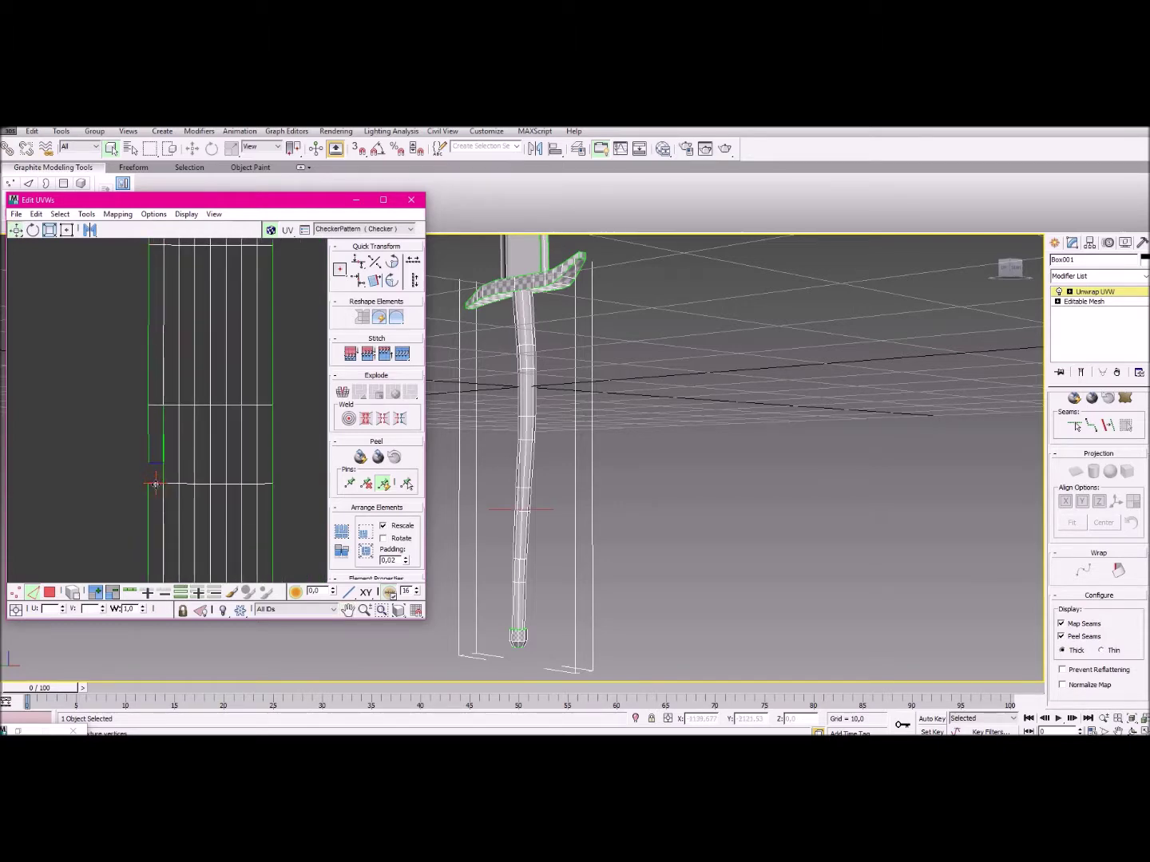
pyautogui.rightClick(155, 486)
pyautogui.click(182, 472)
pyautogui.scroll(2, 183, 472)
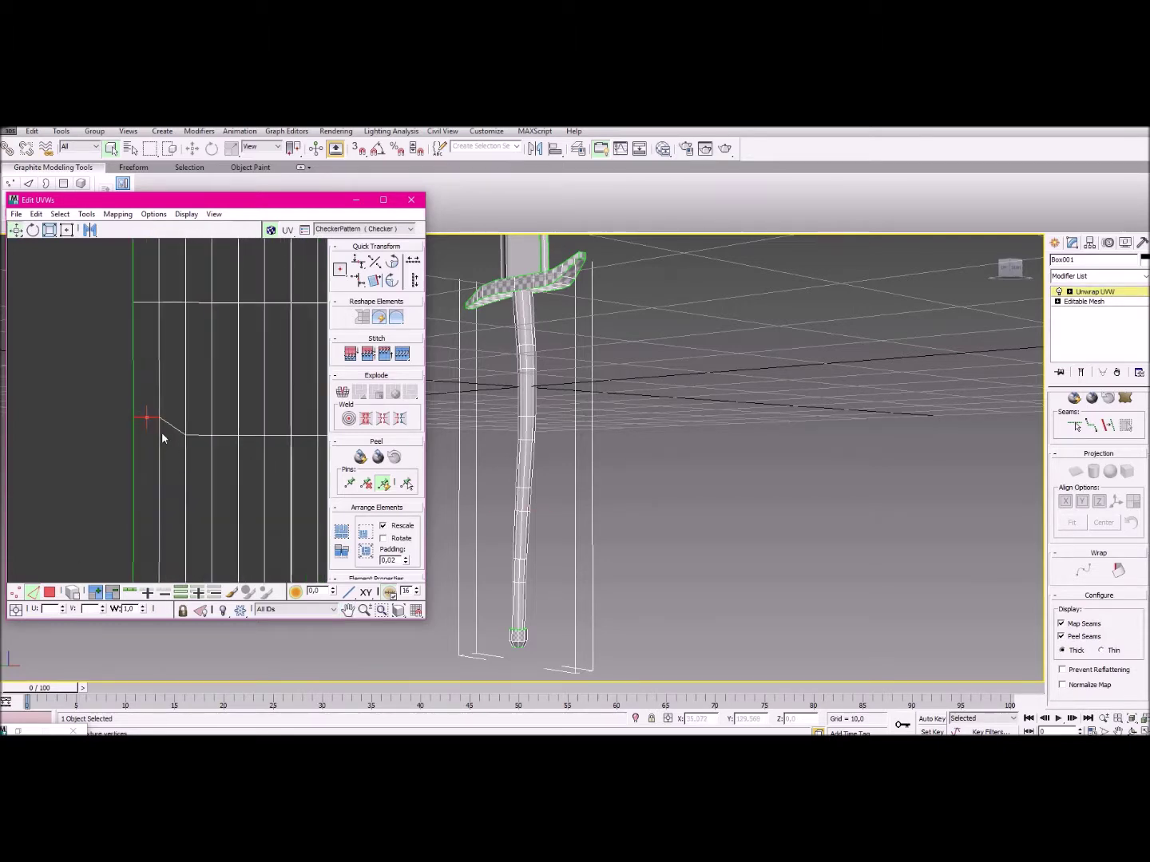
pyautogui.moveTo(155, 484); pyautogui.dragTo(183, 457, button='middle')
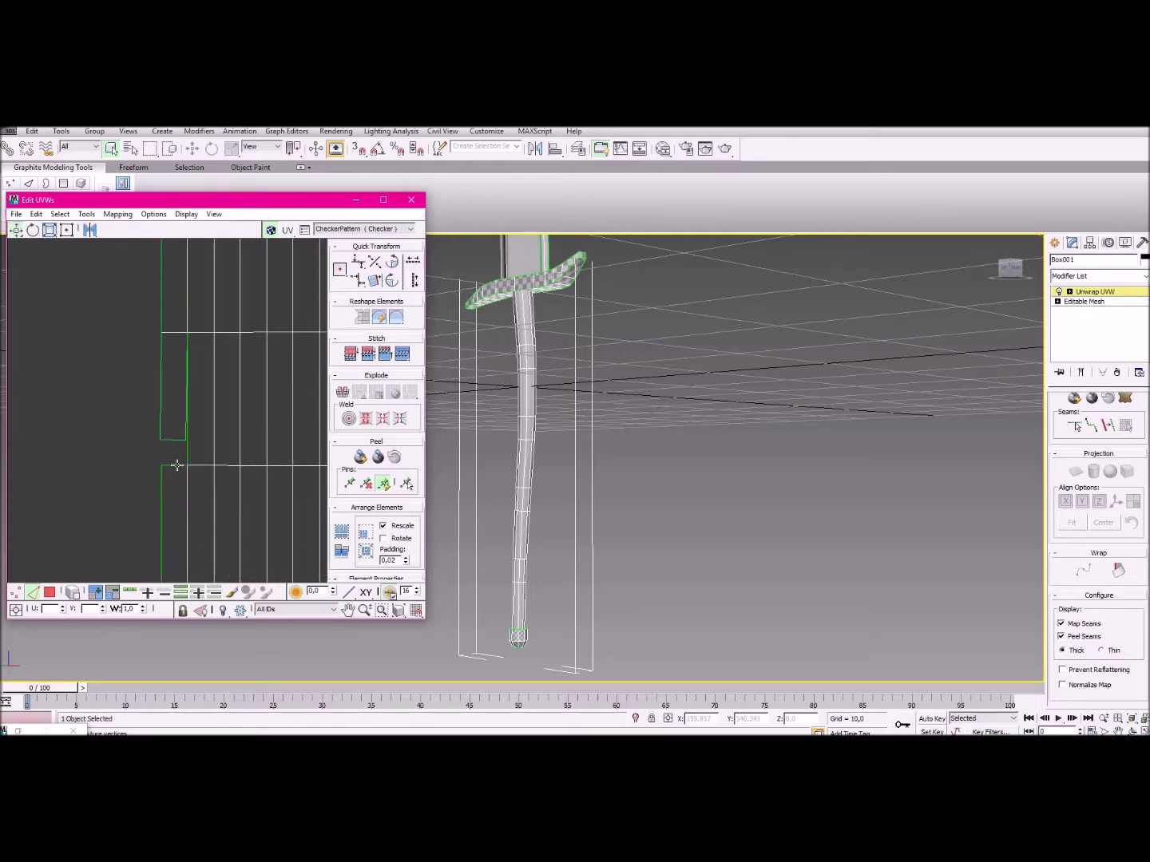
# Stitch the split edge at the lowest notch of the grip strip and align it with its horizontal row.
pyautogui.rightClick(176, 465)
pyautogui.click(182, 528)
pyautogui.moveTo(180, 452); pyautogui.dragTo(181, 462)
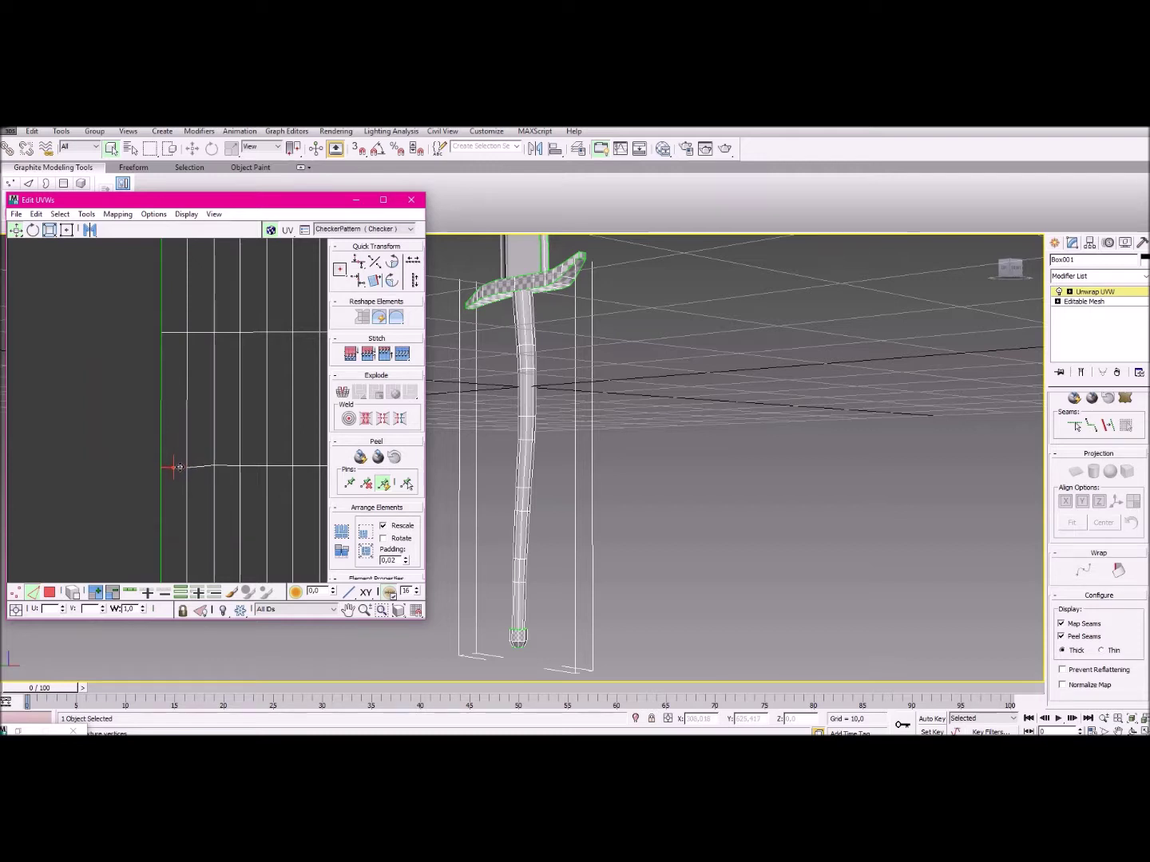
# Examine the straightened grip strip and the checker pattern around the grip on the model for stretching.
pyautogui.moveTo(178, 465); pyautogui.dragTo(189, 377, button='middle')
pyautogui.scroll(-4, 154, 456)
pyautogui.scroll(-4, 159, 456)
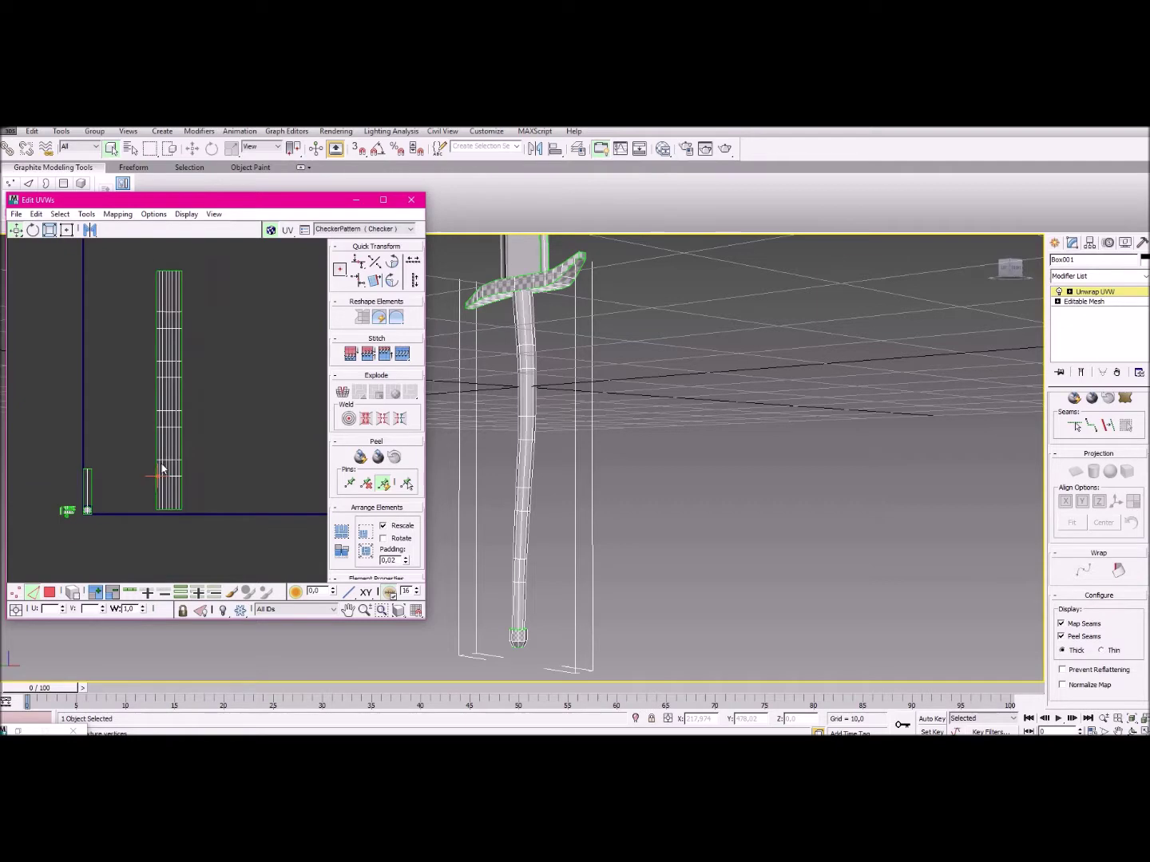
pyautogui.keyDown('alt'); pyautogui.moveTo(470, 464); pyautogui.dragTo(444, 492, button='middle'); pyautogui.keyUp('alt')
pyautogui.scroll(8, 460, 477)
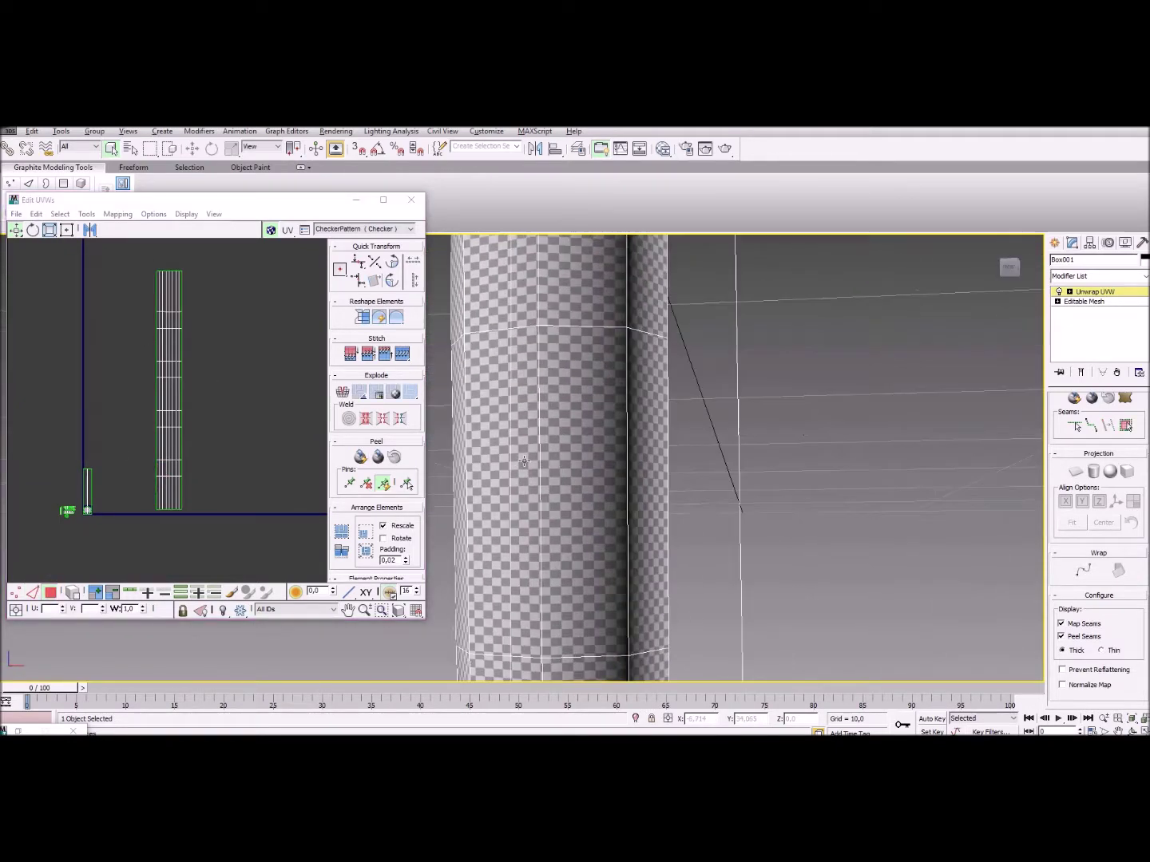
pyautogui.scroll(3, 509, 462)
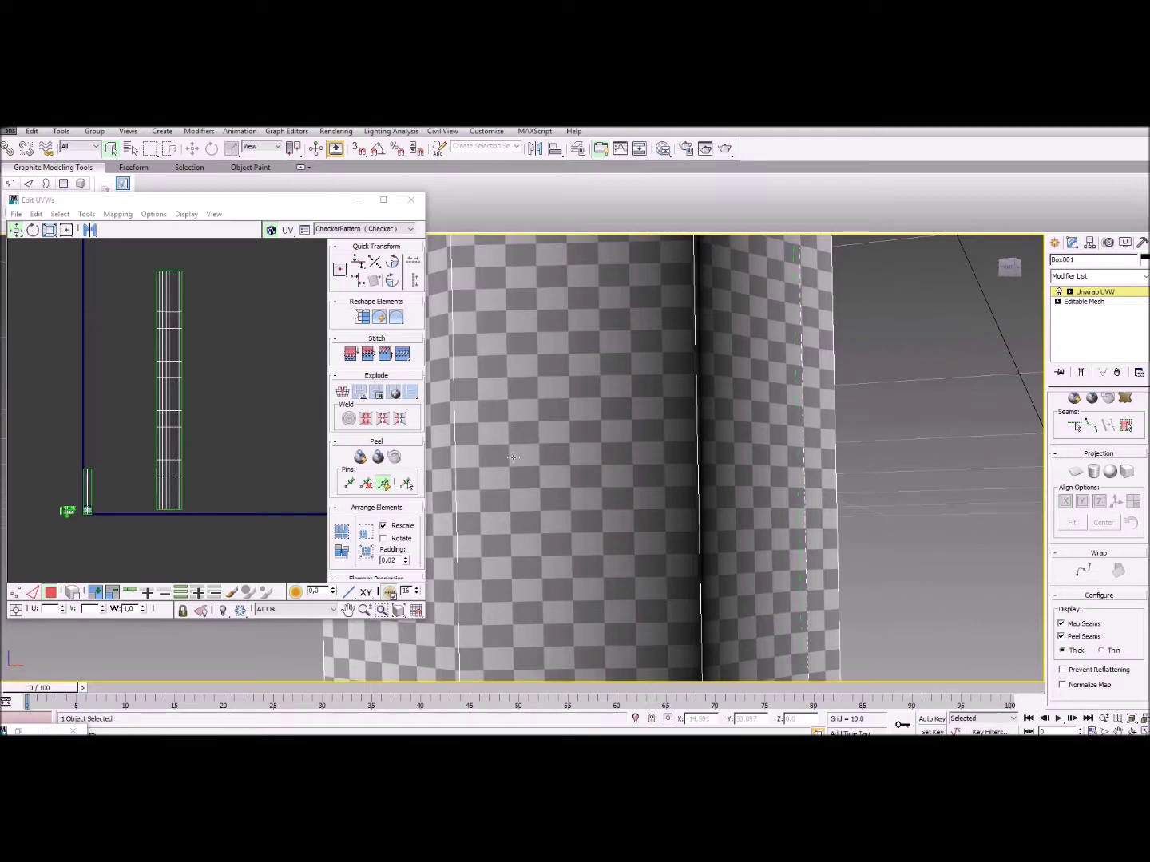
pyautogui.scroll(-3, 513, 457)
pyautogui.keyDown('alt'); pyautogui.moveTo(549, 457); pyautogui.dragTo(498, 451, button='middle'); pyautogui.keyUp('alt')
# Select the whole grip strip, shorten it vertically until the checkers on the grip look square, and clear the selection.
pyautogui.click(240, 387)
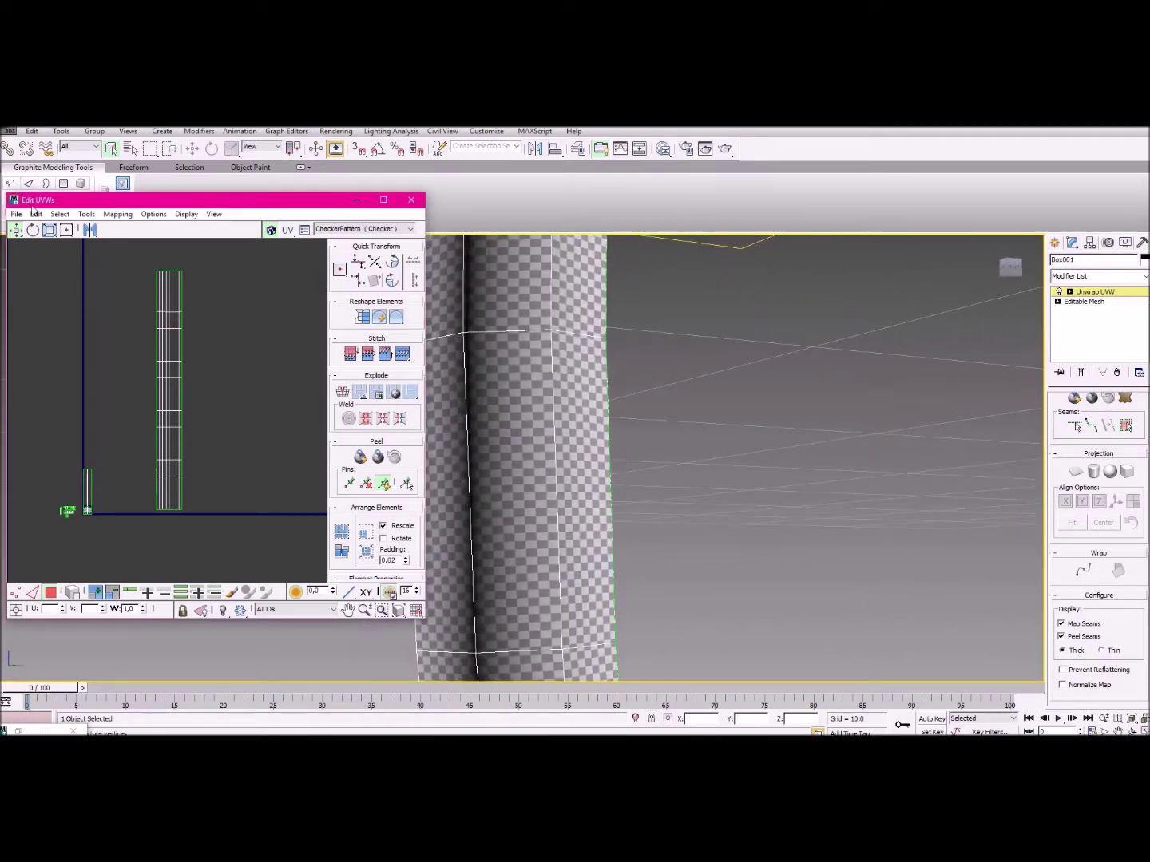
pyautogui.moveTo(128, 270); pyautogui.dragTo(256, 531)
pyautogui.moveTo(49, 230); pyautogui.dragTo(50, 266)
pyautogui.moveTo(169, 330); pyautogui.dragTo(167, 390)
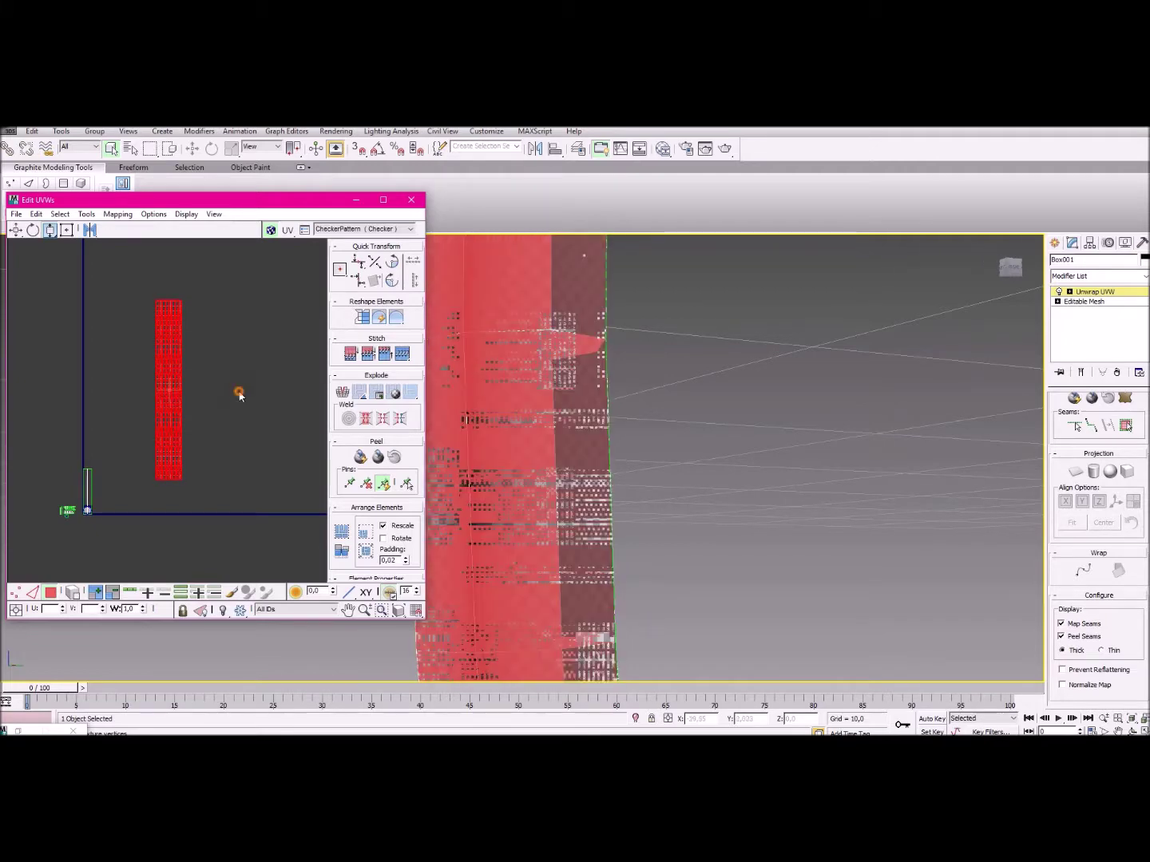
pyautogui.click(239, 395)
pyautogui.click(485, 409)
pyautogui.click(153, 436)
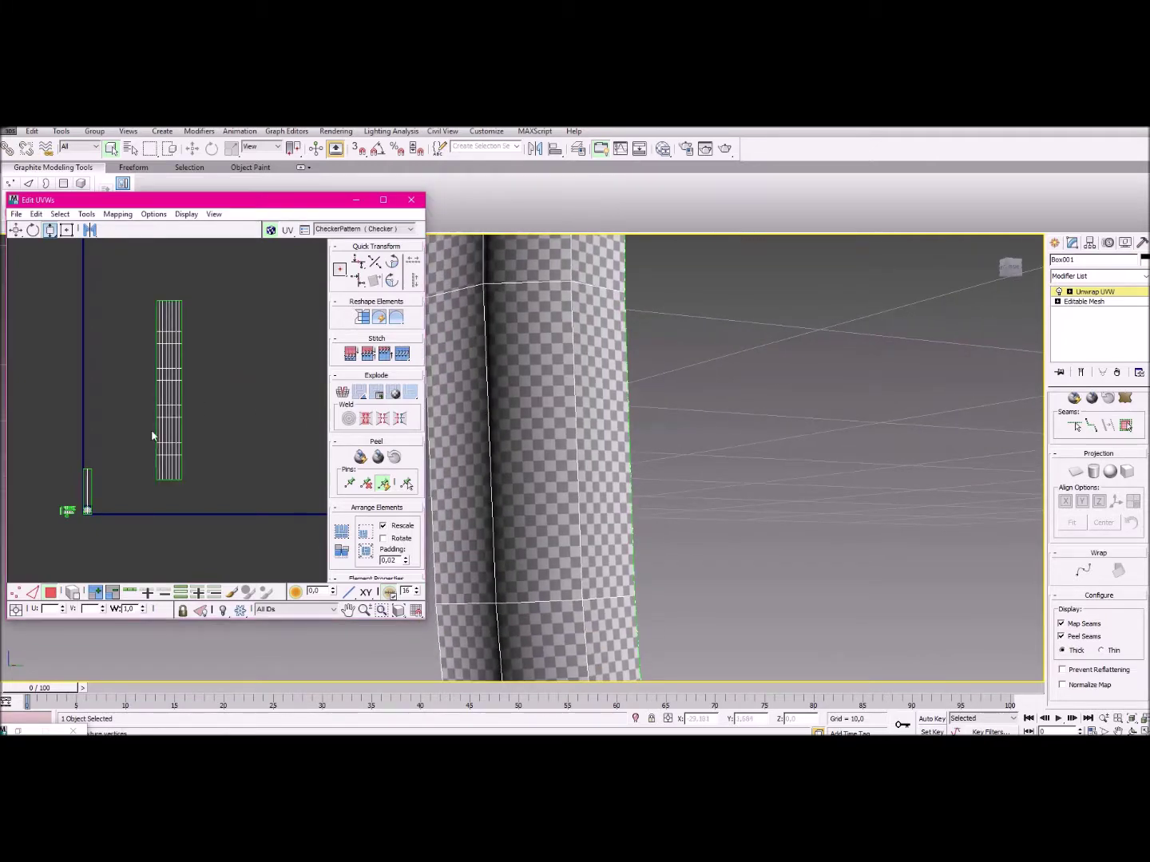
# Select the UVs stacked at the origin corner of the UV square and inspect the matching hidden faces around the crossguard.
pyautogui.scroll(2, 96, 548)
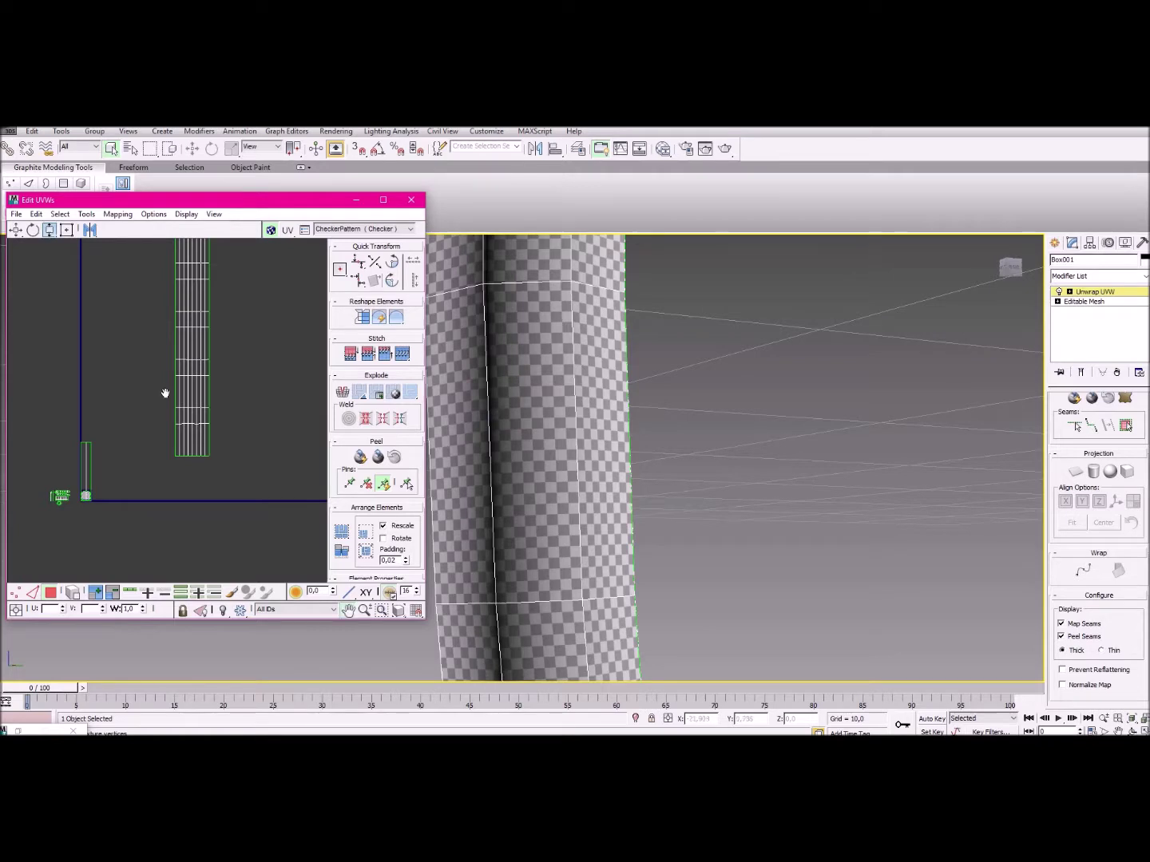
pyautogui.moveTo(165, 390); pyautogui.dragTo(154, 475, button='middle')
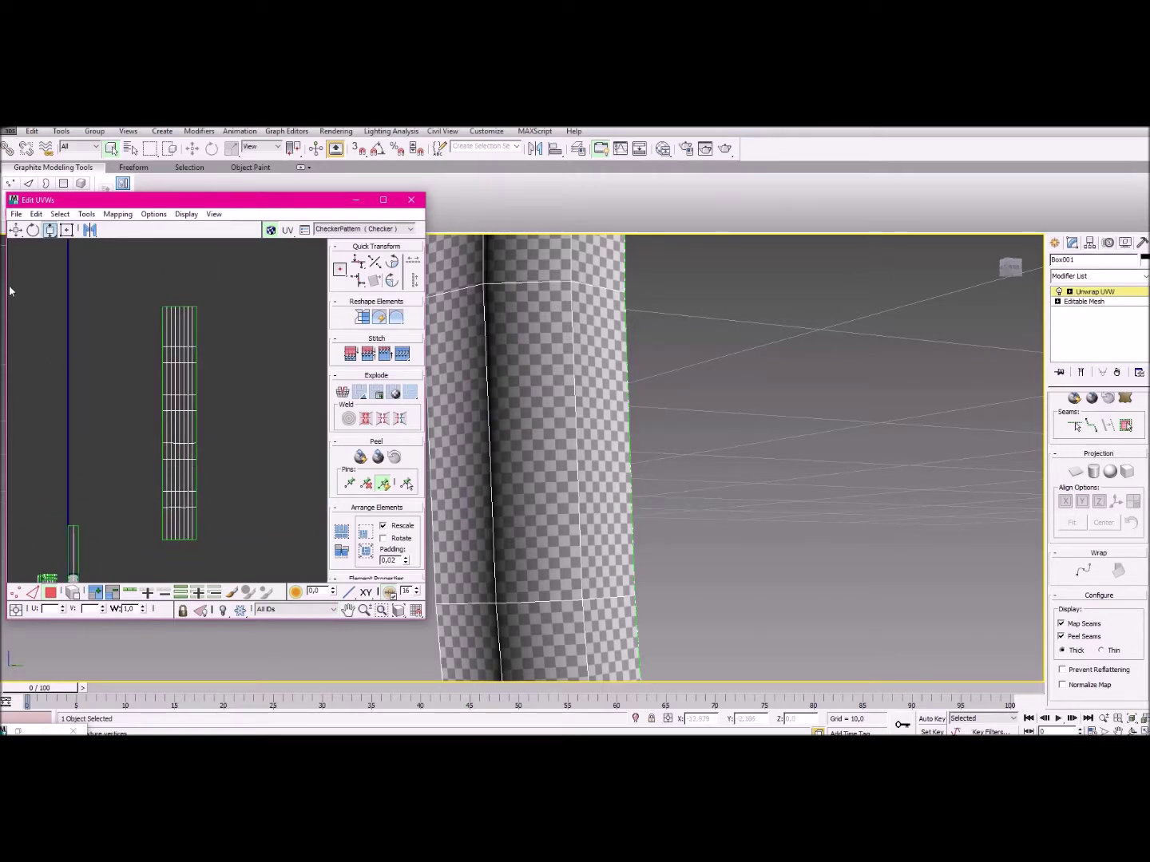
pyautogui.moveTo(124, 469); pyautogui.dragTo(167, 405, button='middle')
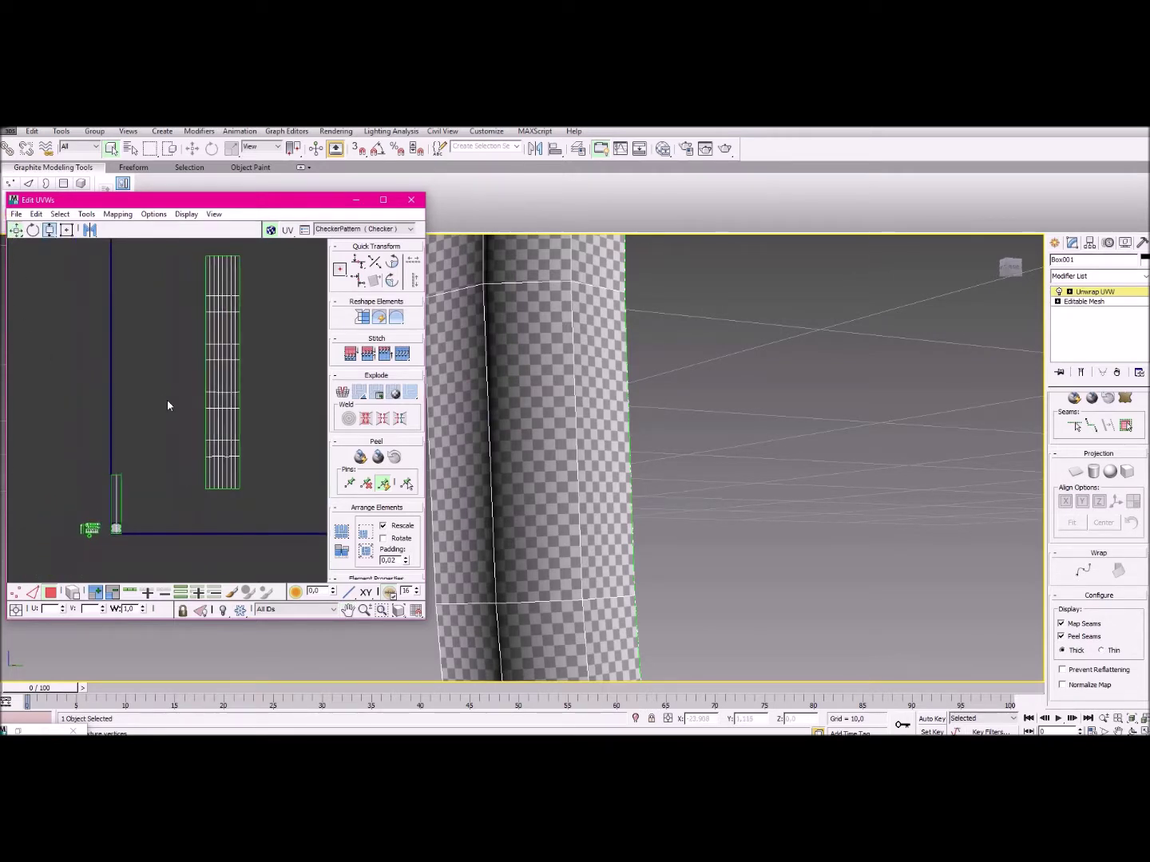
pyautogui.scroll(-5, 557, 427)
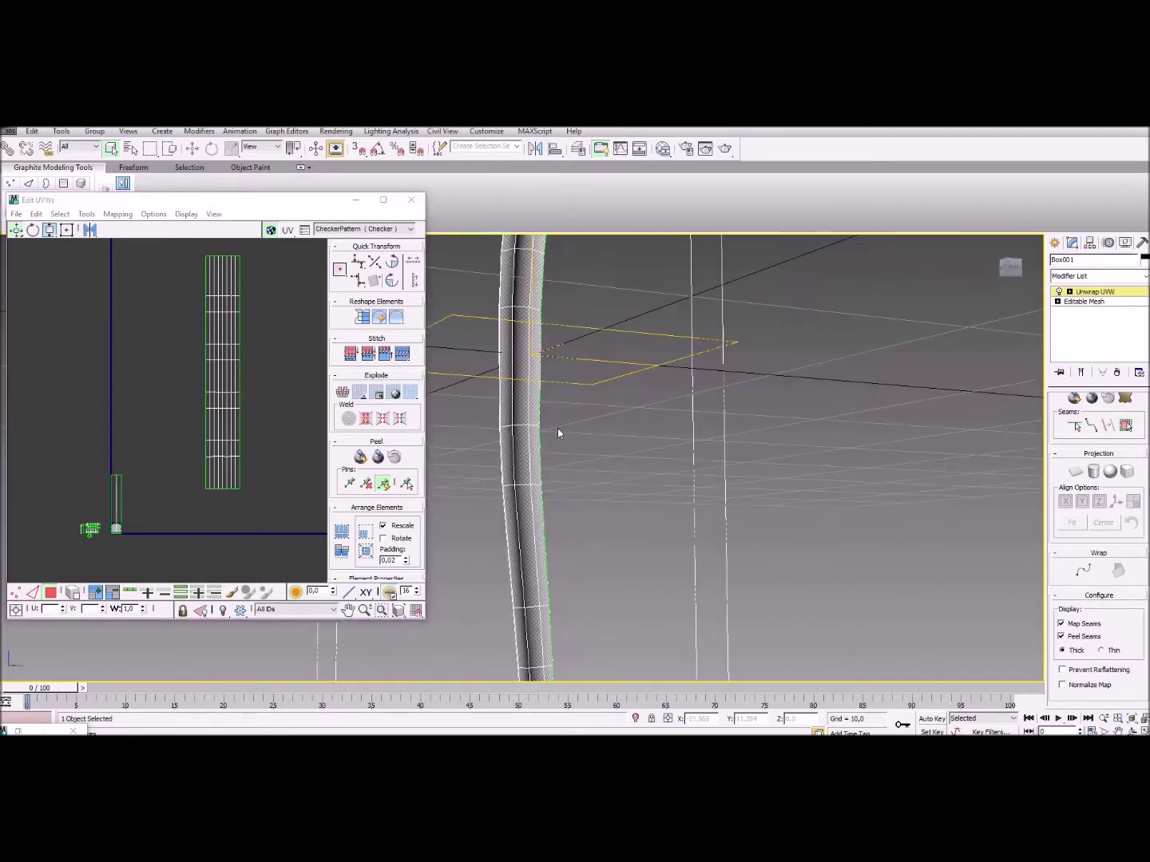
pyautogui.click(157, 501)
pyautogui.moveTo(110, 472); pyautogui.dragTo(144, 560)
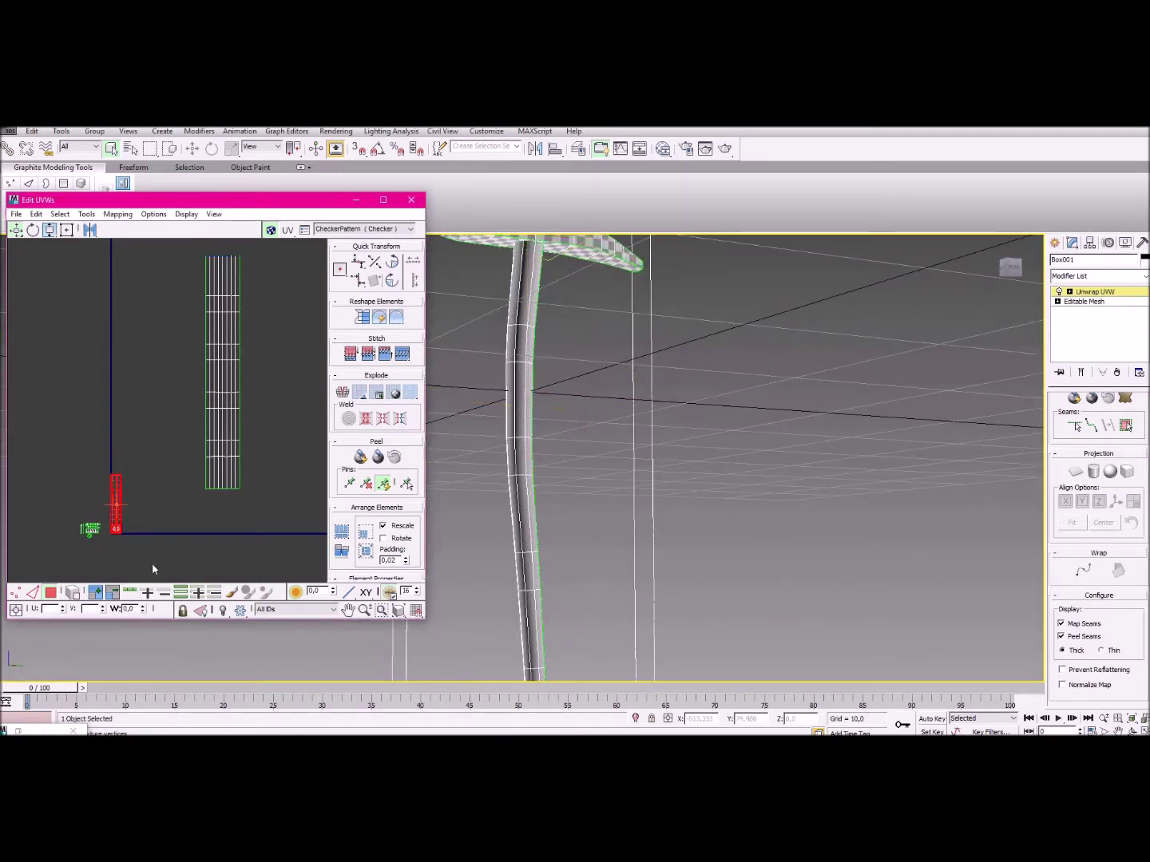
pyautogui.moveTo(624, 397); pyautogui.dragTo(570, 495, button='middle')
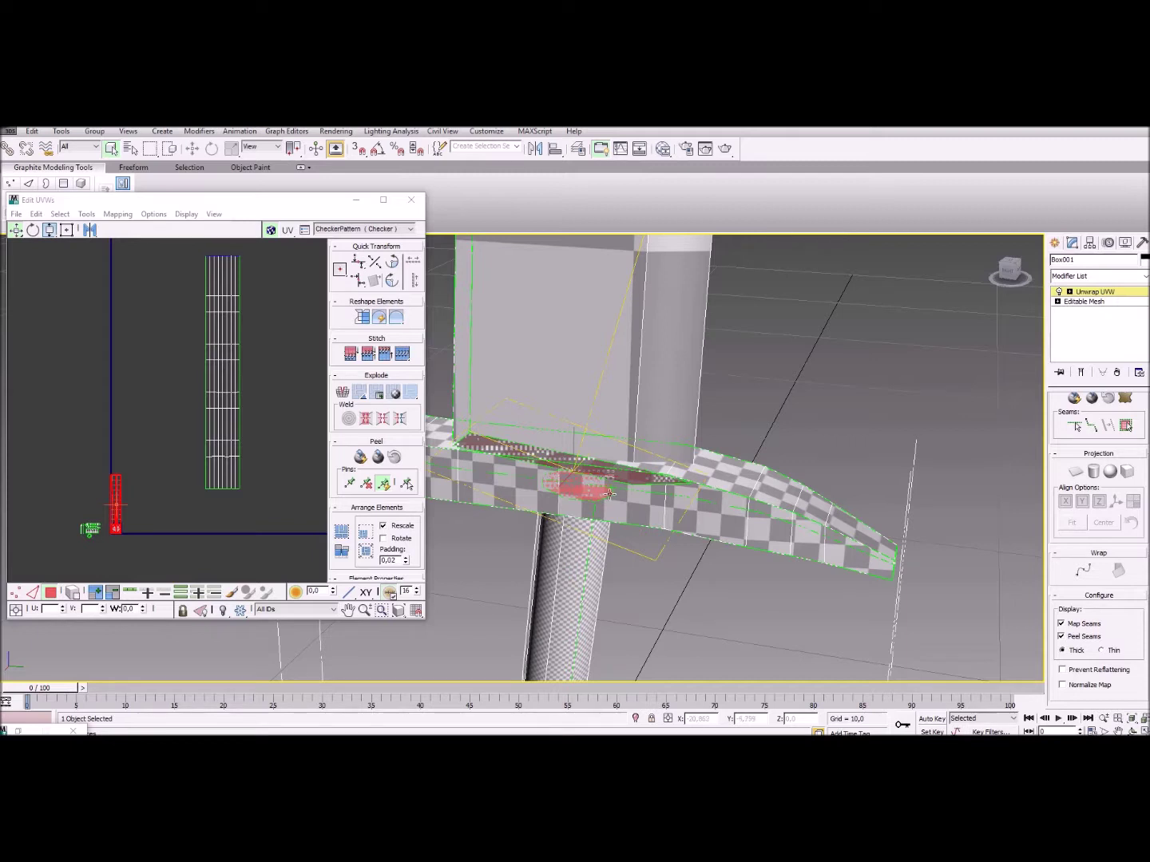
pyautogui.keyDown('alt'); pyautogui.moveTo(662, 499); pyautogui.dragTo(662, 503, button='middle'); pyautogui.keyUp('alt')
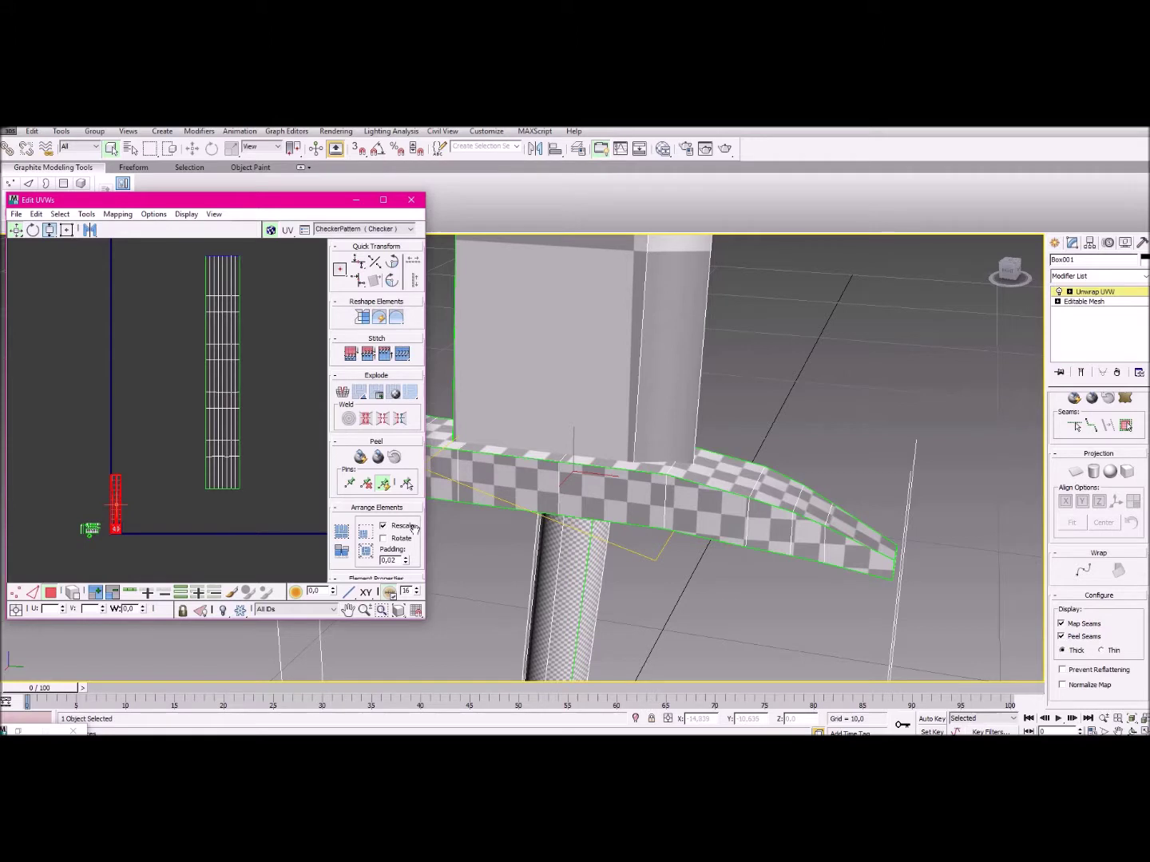
# Planar-map the selected blade-base and grip-end faces, move their UVs outside the UV square and clear the selection.
pyautogui.click(1076, 472)
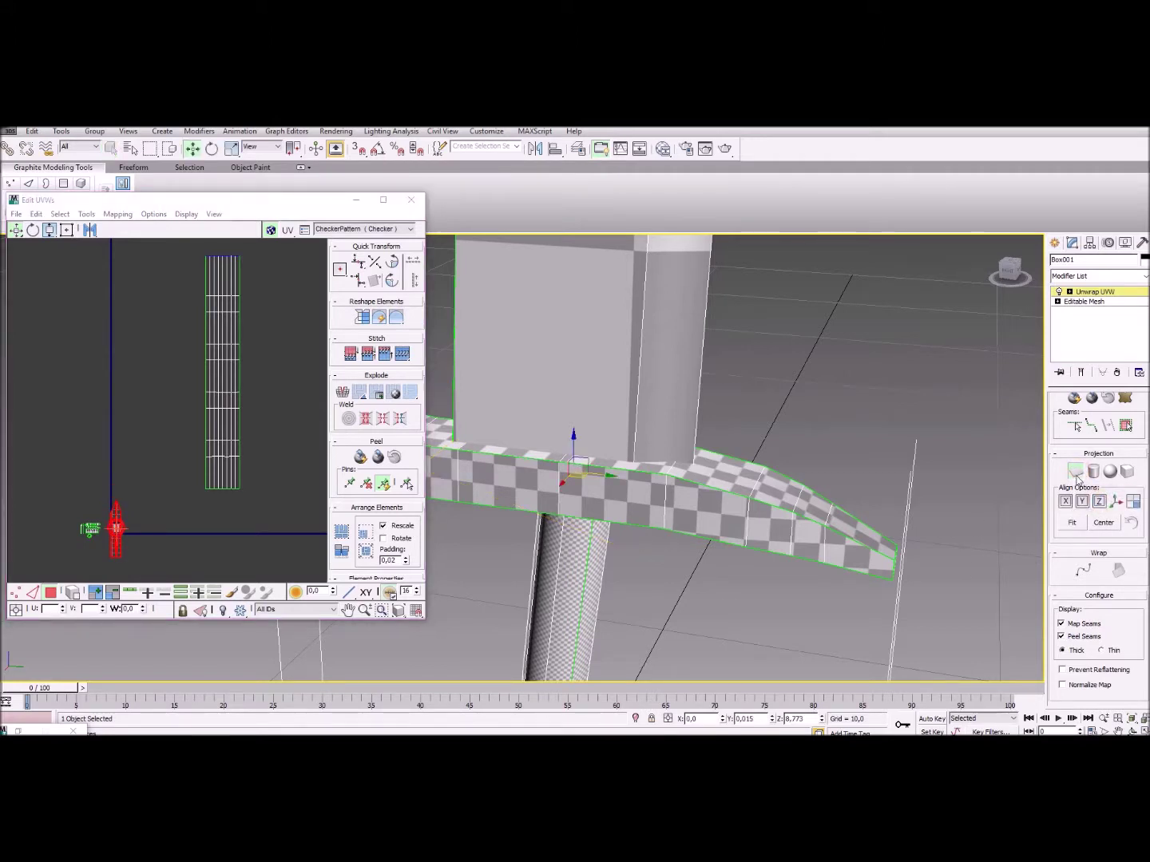
pyautogui.click(1075, 471)
pyautogui.moveTo(152, 571); pyautogui.dragTo(182, 539, button='middle')
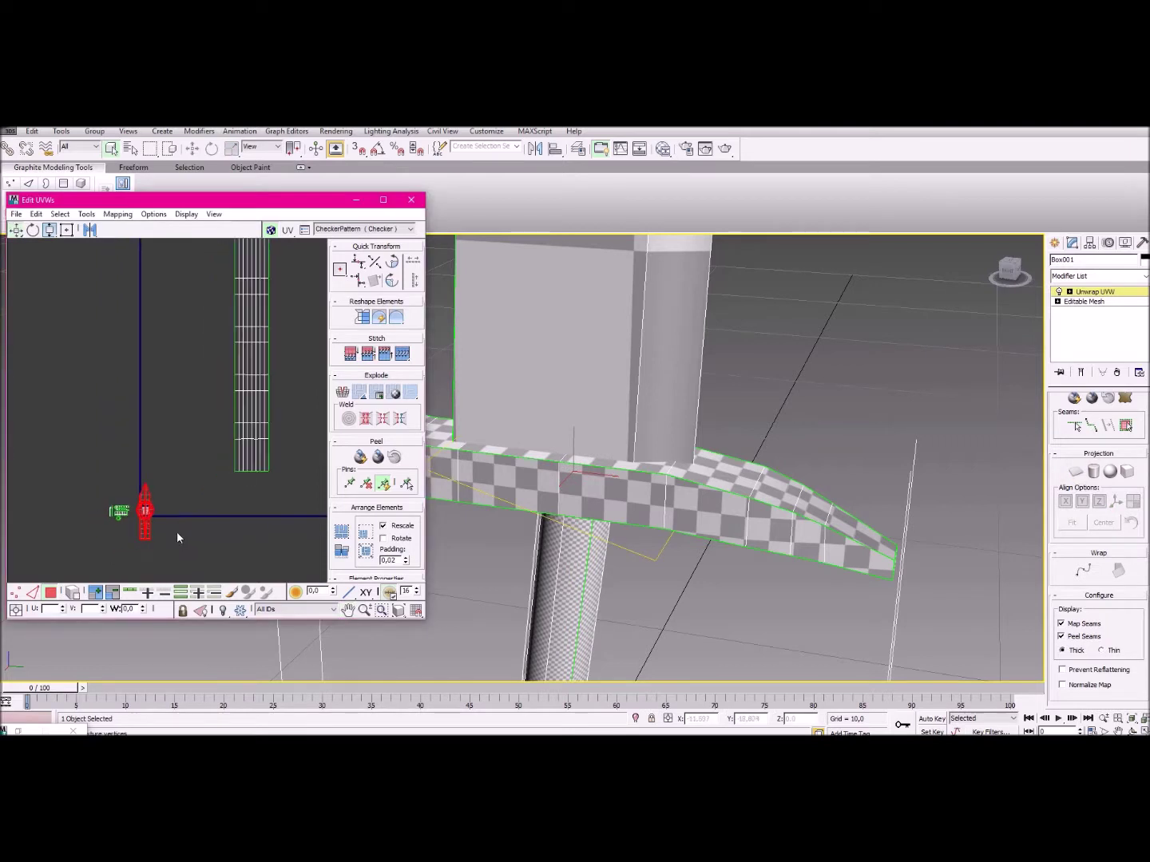
pyautogui.click(145, 511)
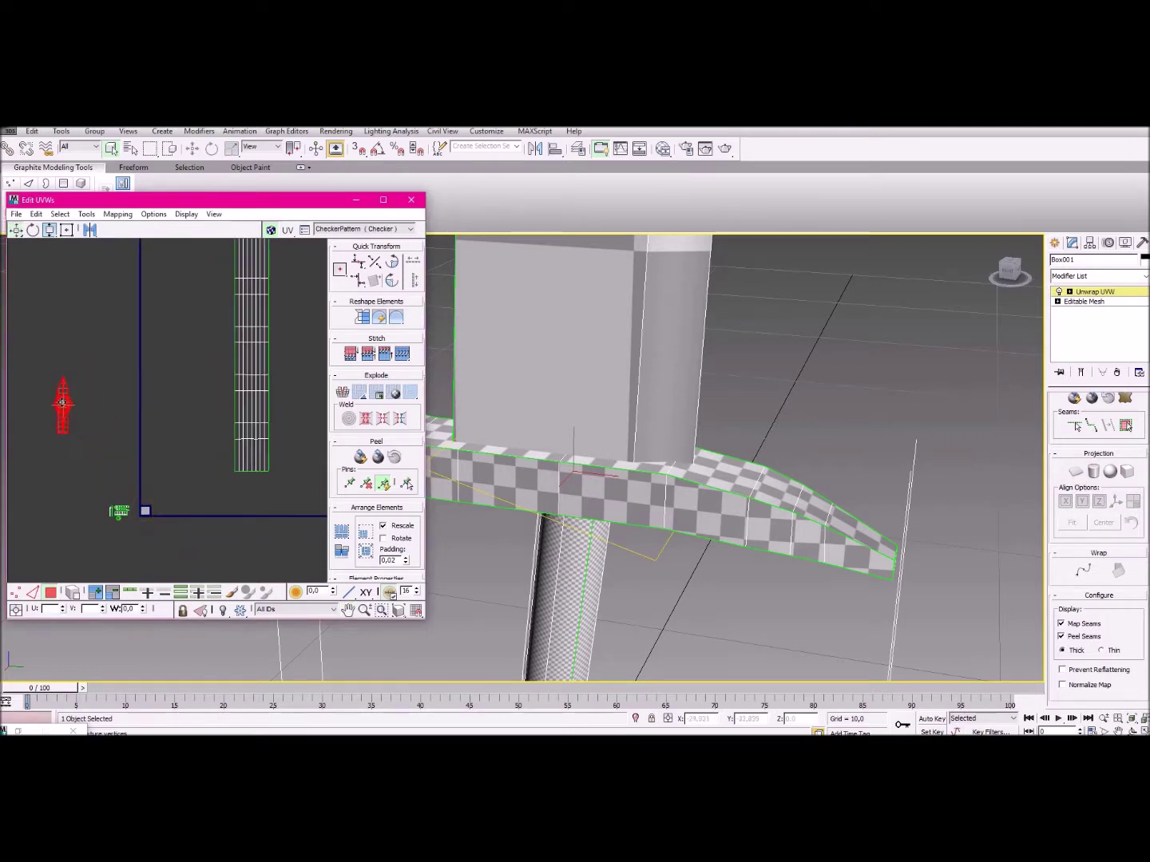
pyautogui.moveTo(65, 420); pyautogui.dragTo(67, 428)
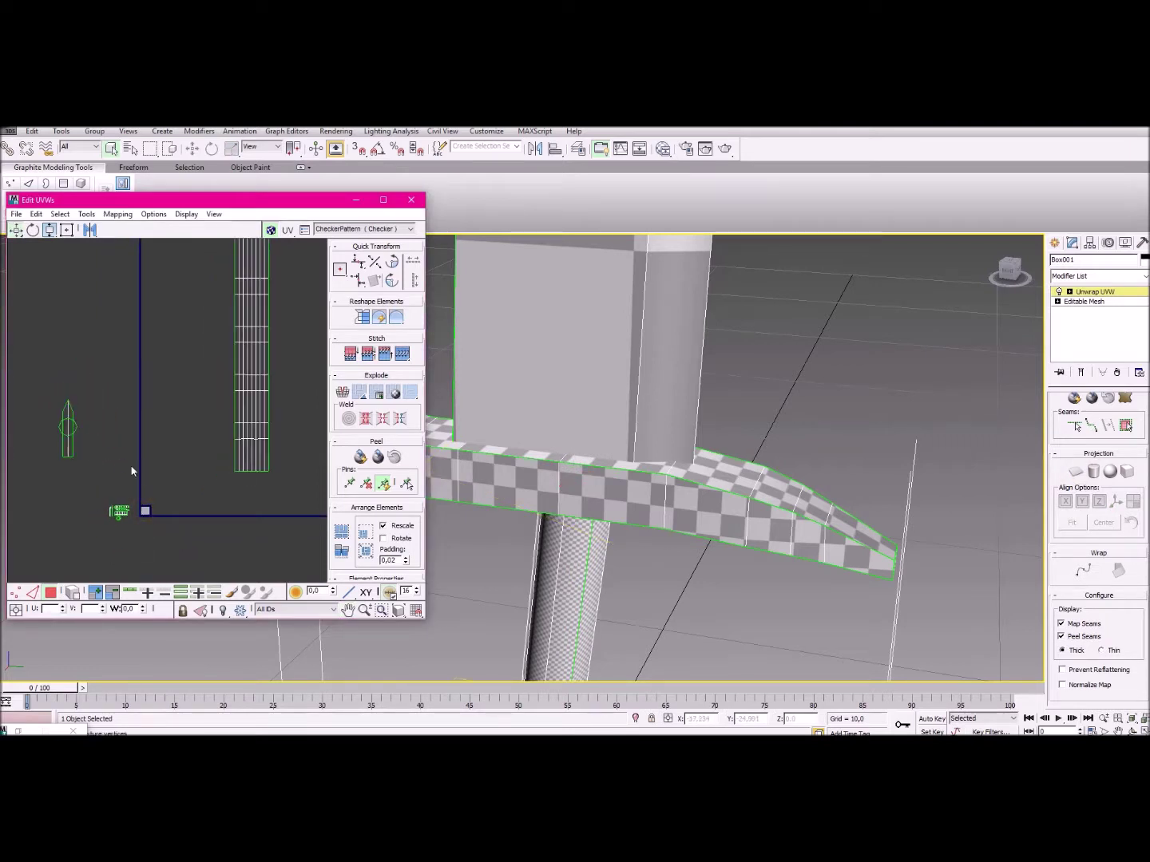
# Move the projected blade-base and grip-end UVs closer to the UV square's left border, above the finished small parts.
pyautogui.scroll(-2, 106, 396)
pyautogui.click(88, 397)
pyautogui.moveTo(88, 399); pyautogui.dragTo(132, 399)
pyautogui.click(180, 441)
# Select the entire grip strip, move it down near the origin of the UV square and scale it down uniformly.
pyautogui.moveTo(201, 254); pyautogui.dragTo(295, 467)
pyautogui.moveTo(229, 375); pyautogui.dragTo(184, 480)
pyautogui.click(49, 230)
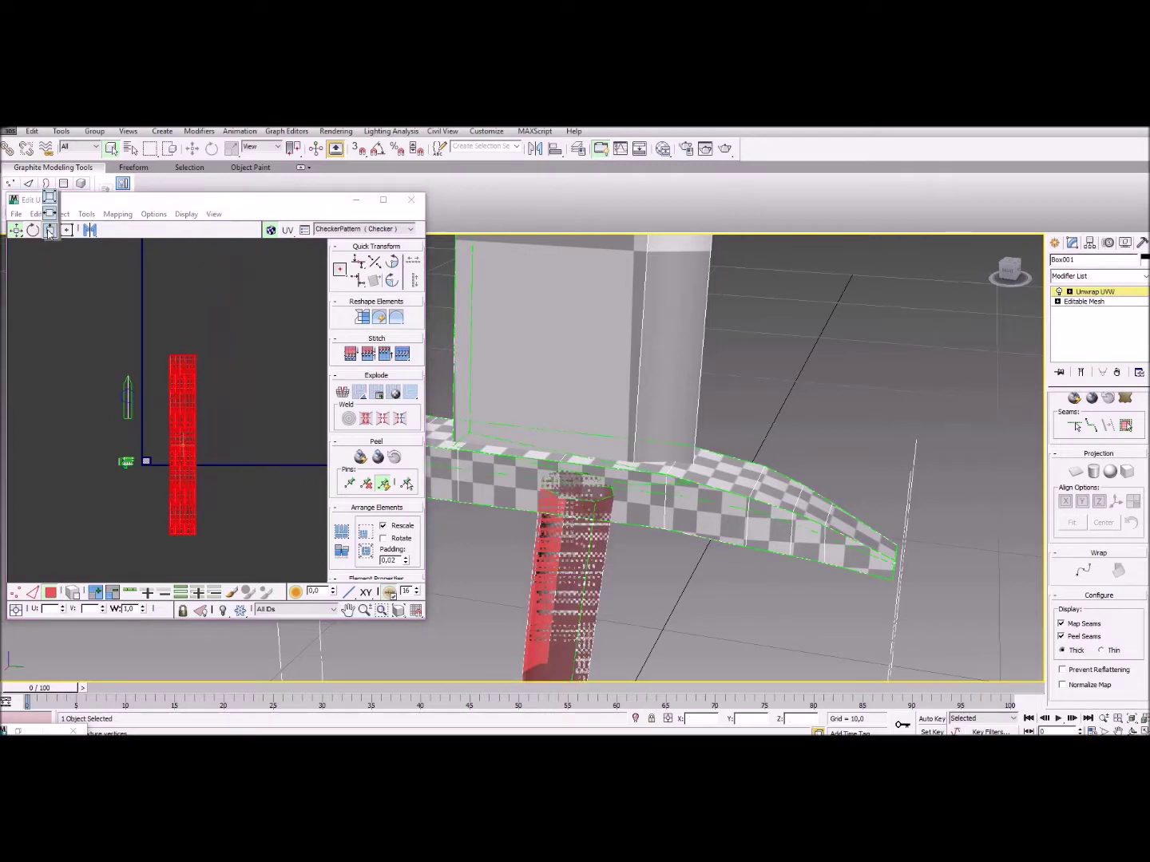
pyautogui.moveTo(212, 415); pyautogui.dragTo(196, 505)
pyautogui.moveTo(203, 567); pyautogui.dragTo(201, 560)
# Move the reduced grip strip to the origin corner of the UV square, beside the other small UV parts.
pyautogui.click(16, 231)
pyautogui.scroll(3, 144, 432)
pyautogui.moveTo(119, 492); pyautogui.dragTo(169, 424, button='middle')
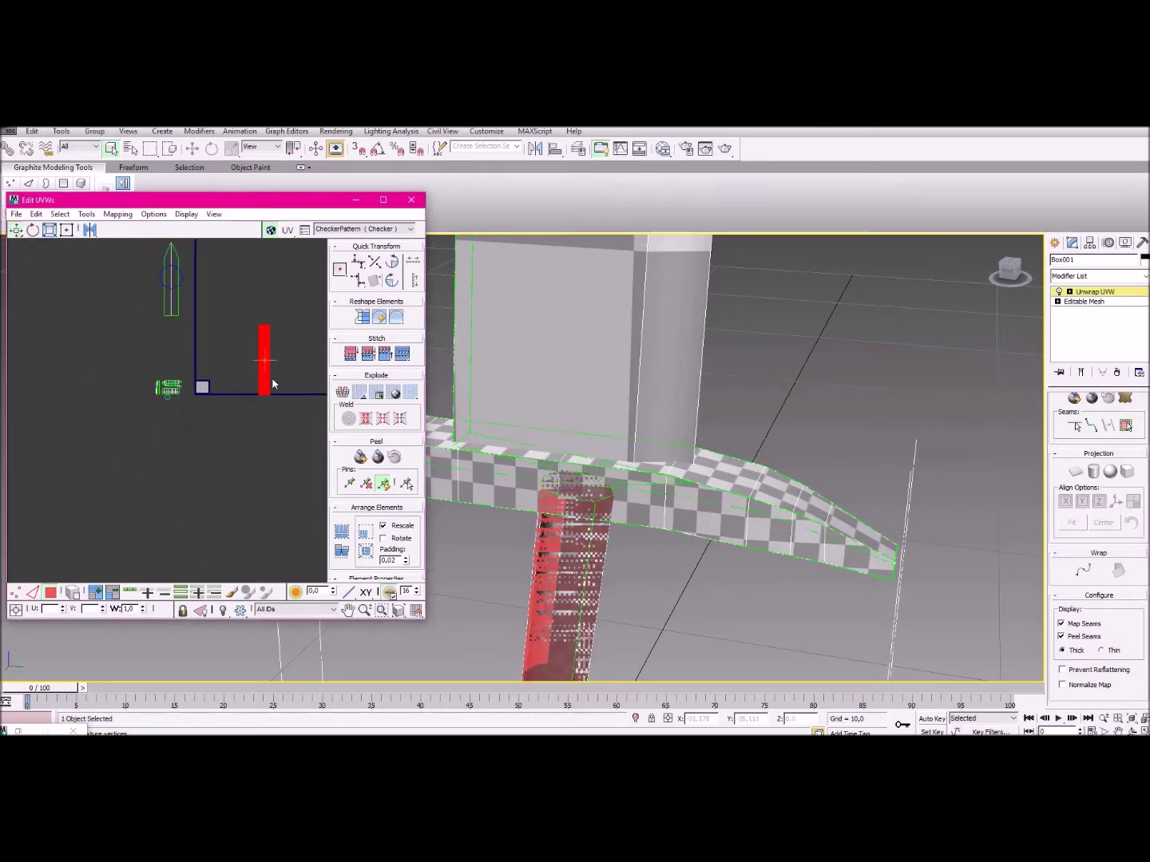
pyautogui.moveTo(266, 376); pyautogui.dragTo(203, 403)
pyautogui.scroll(3, 205, 406)
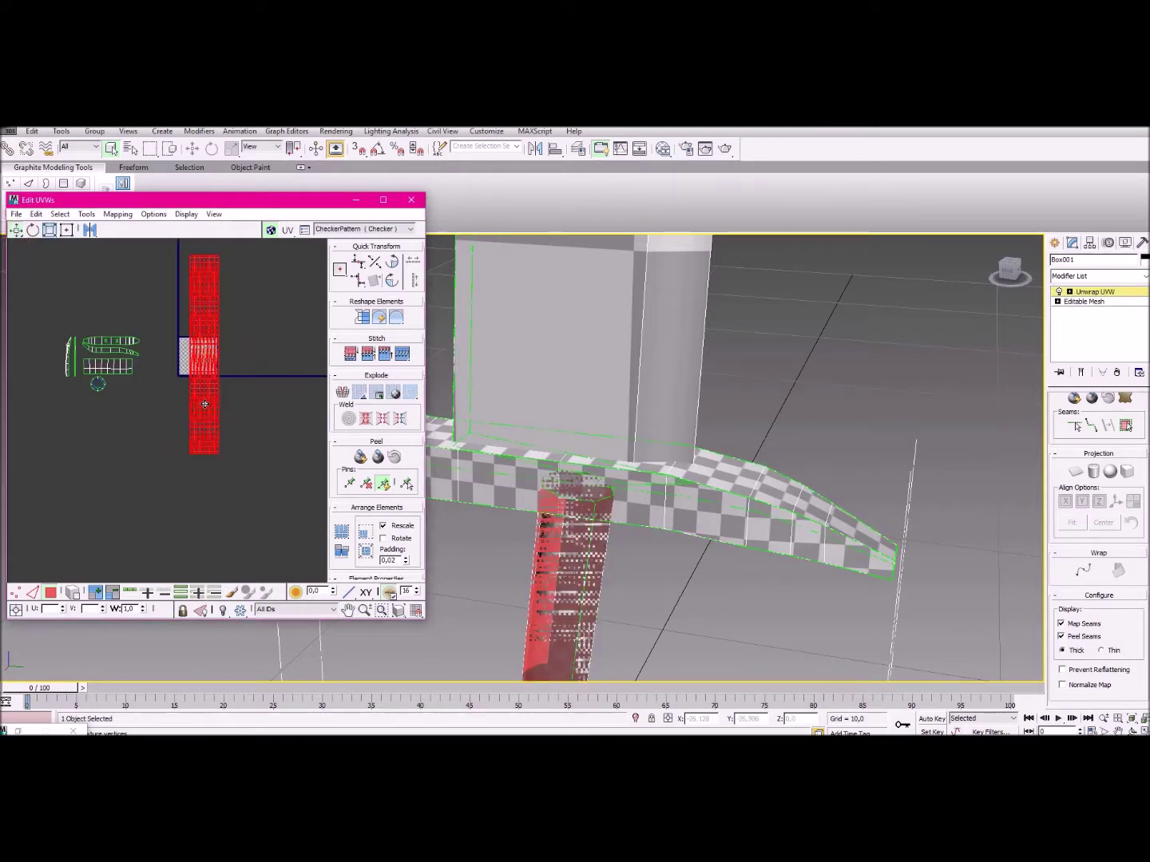
pyautogui.scroll(2, 198, 271)
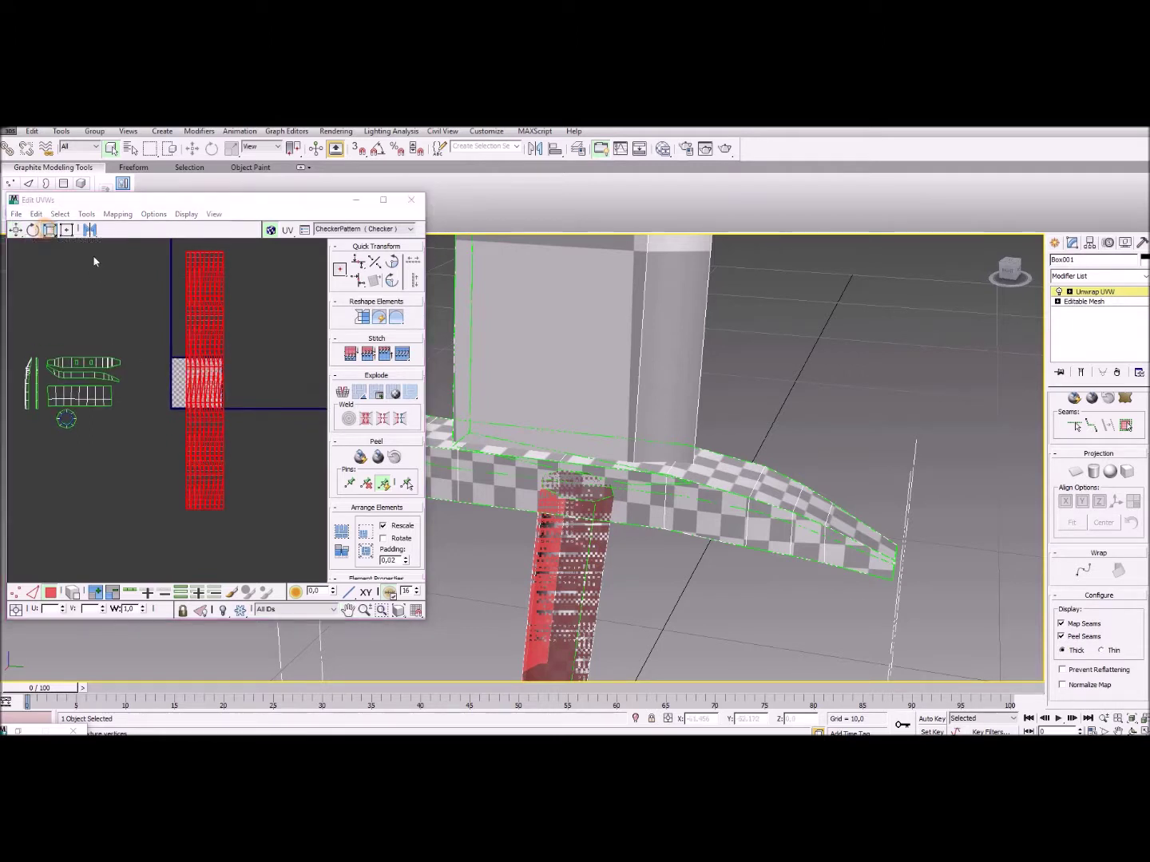
# Scale the grip strip UVs down further and clear the selection.
pyautogui.moveTo(201, 291); pyautogui.dragTo(205, 404)
pyautogui.click(176, 418)
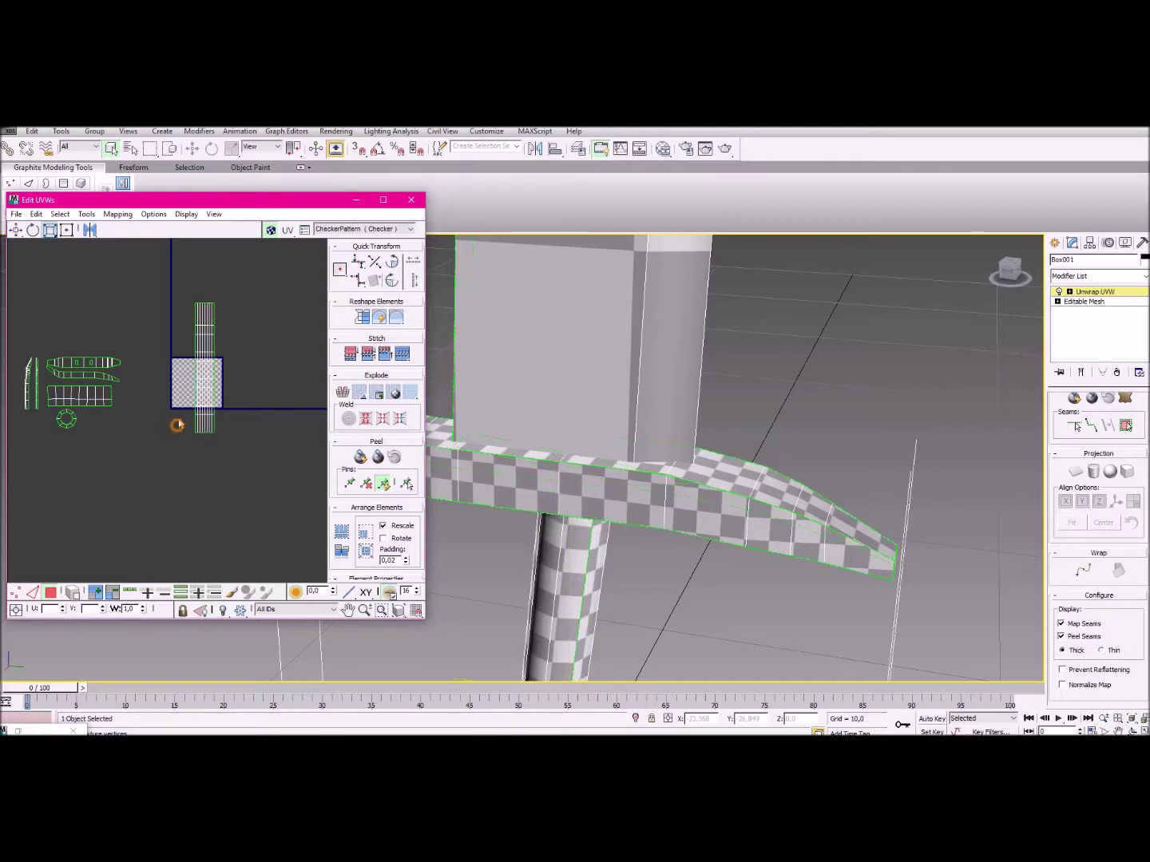
pyautogui.moveTo(103, 323); pyautogui.dragTo(143, 355, button='middle')
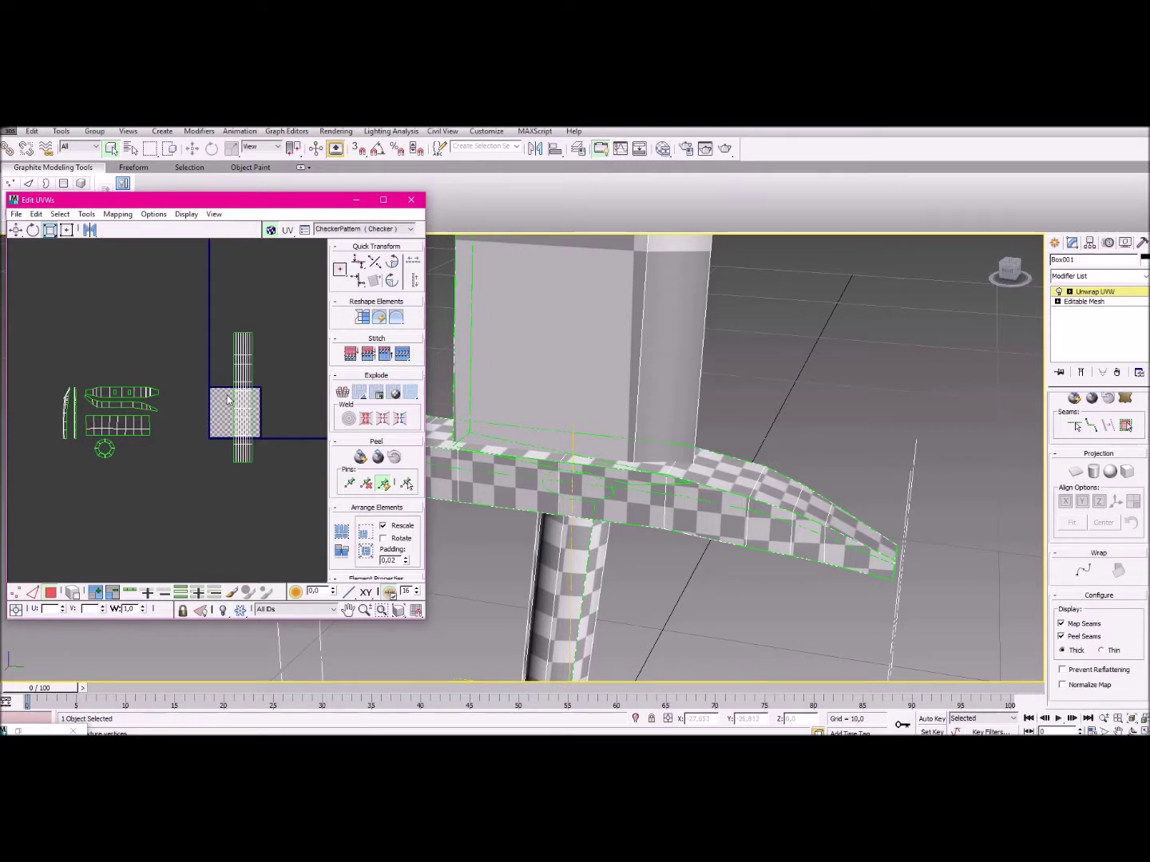
# Select the lower faces of the grip strip and separate them from the upper part with Detach Edge Verts.
pyautogui.moveTo(233, 423); pyautogui.dragTo(211, 424, button='middle')
pyautogui.scroll(3, 158, 427)
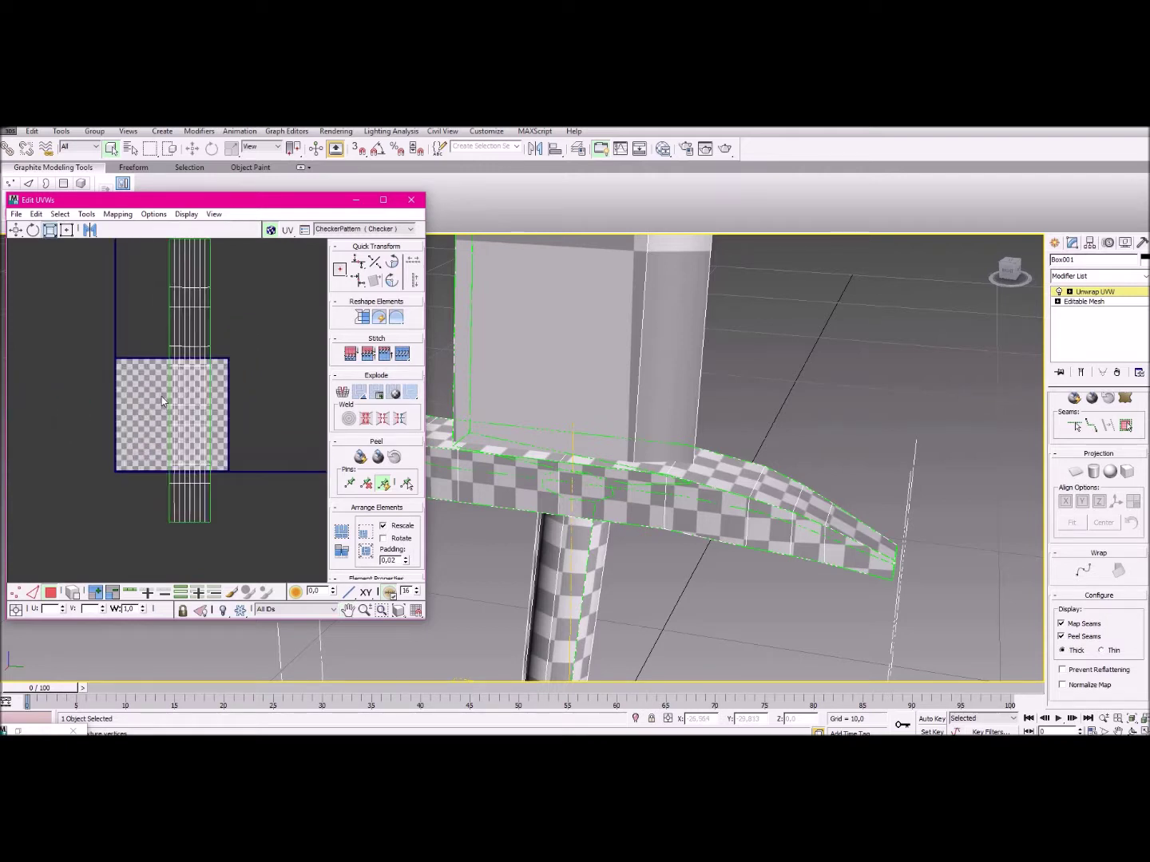
pyautogui.scroll(-3, 162, 403)
pyautogui.scroll(3, 162, 400)
pyautogui.moveTo(147, 381); pyautogui.dragTo(259, 572)
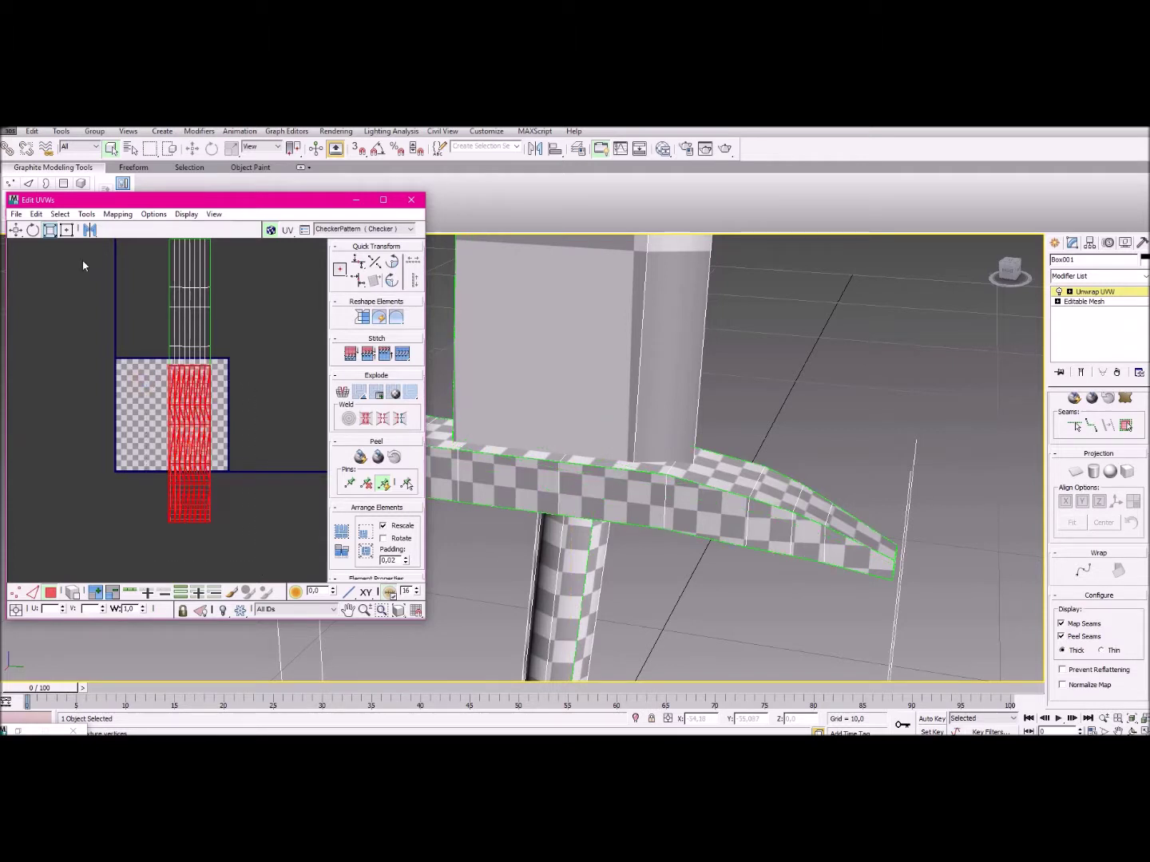
pyautogui.click(50, 231)
pyautogui.moveTo(180, 389); pyautogui.dragTo(192, 431, button='middle')
pyautogui.scroll(-1, 212, 431)
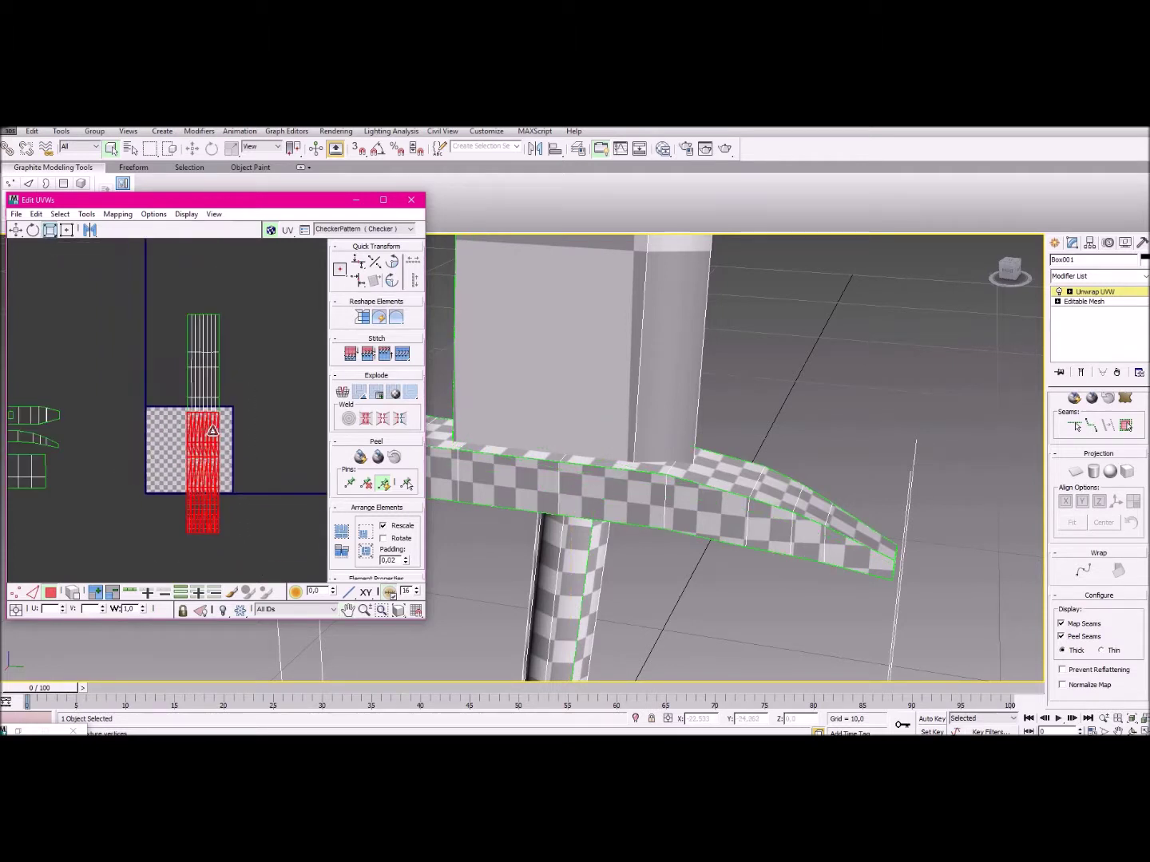
pyautogui.scroll(2, 213, 432)
pyautogui.scroll(-1, 212, 431)
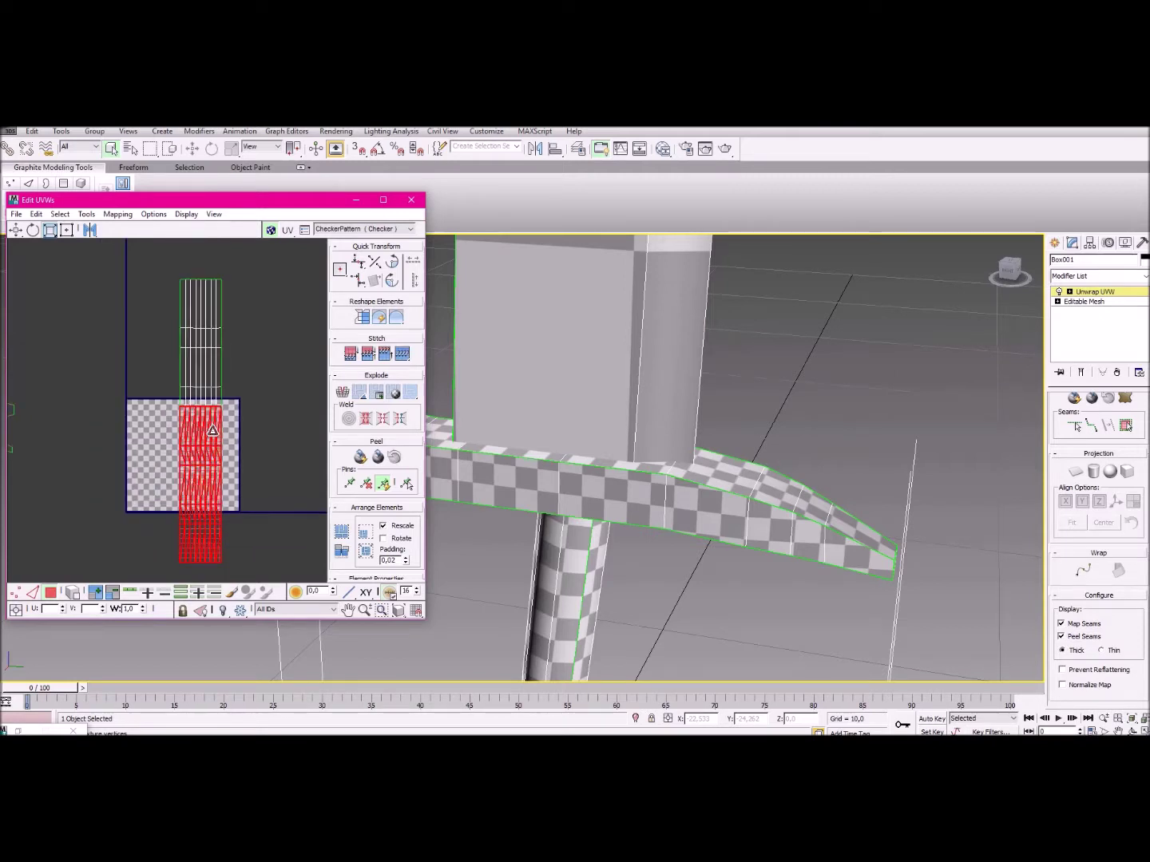
pyautogui.scroll(-1, 212, 431)
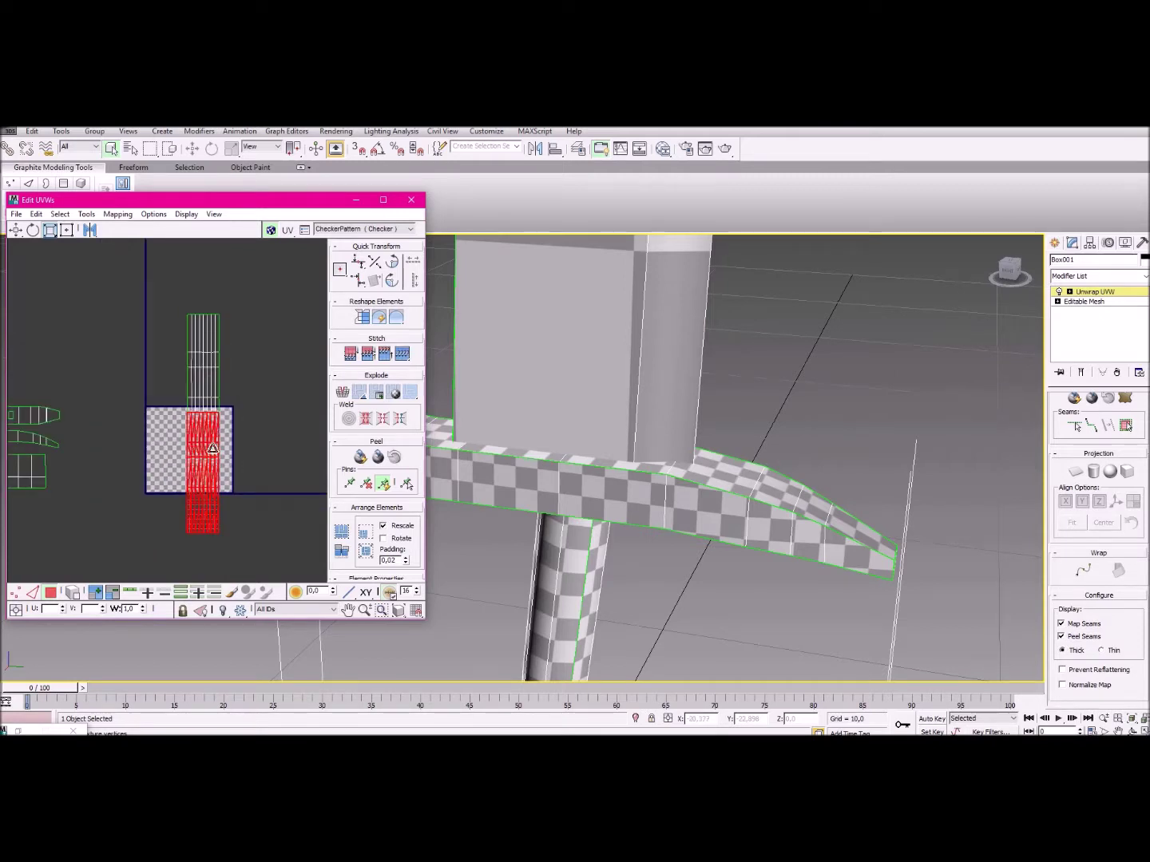
pyautogui.rightClick(212, 450)
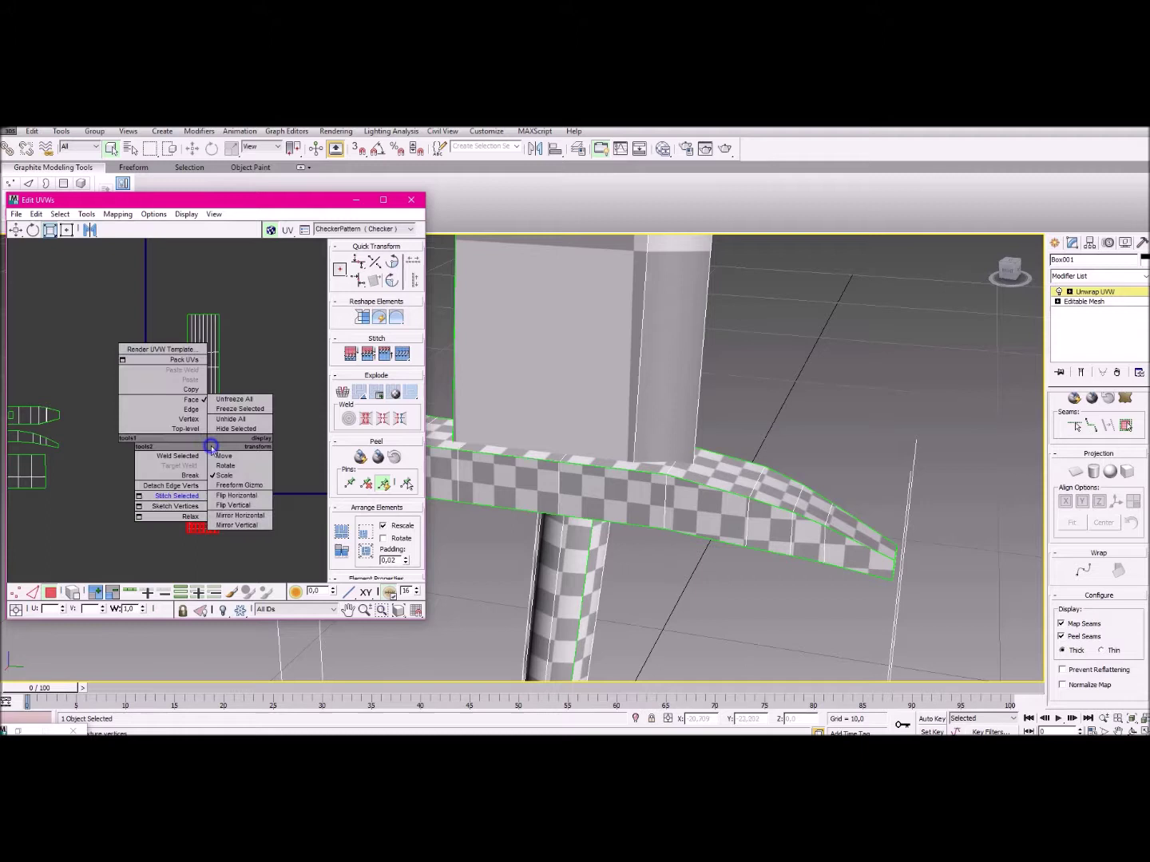
pyautogui.click(188, 485)
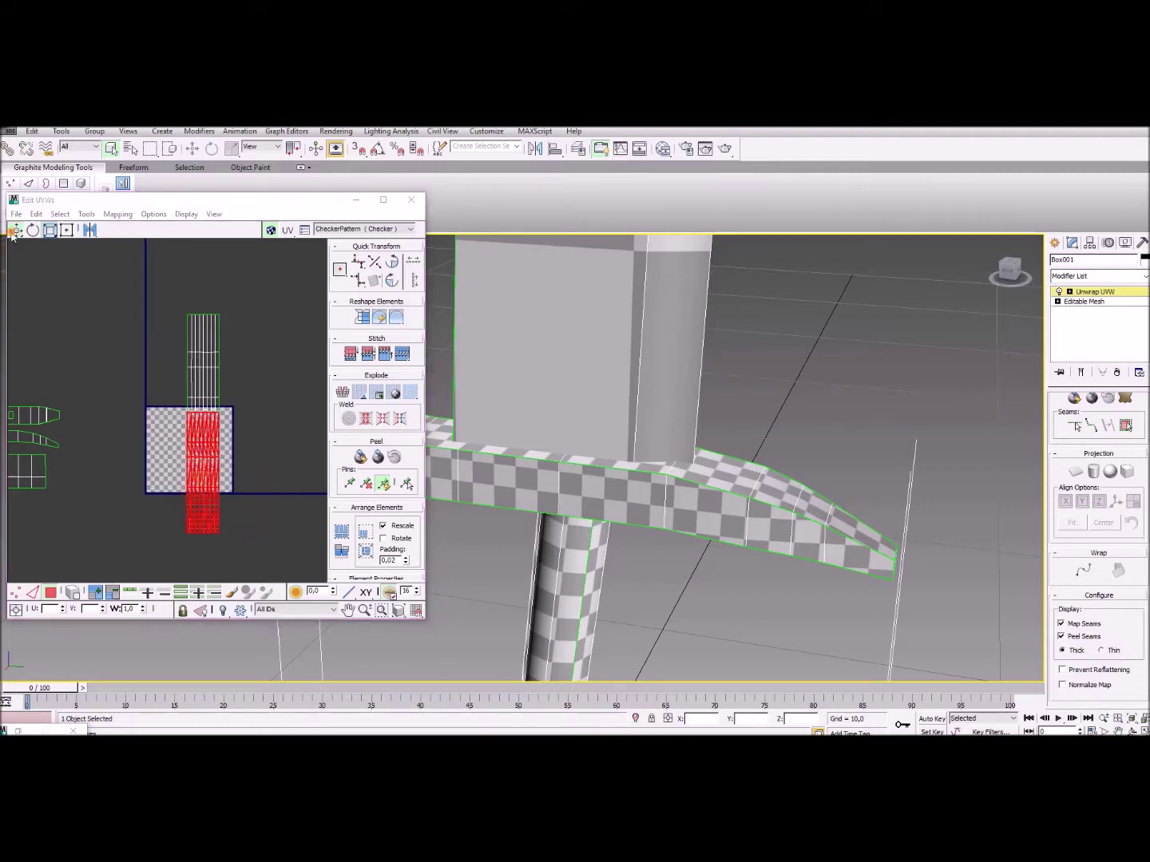
# Try to scale the detached lower grip segment down to the checker tile's height and fit it into the tile's left side.
pyautogui.moveTo(197, 460); pyautogui.dragTo(163, 432)
pyautogui.scroll(3, 164, 432)
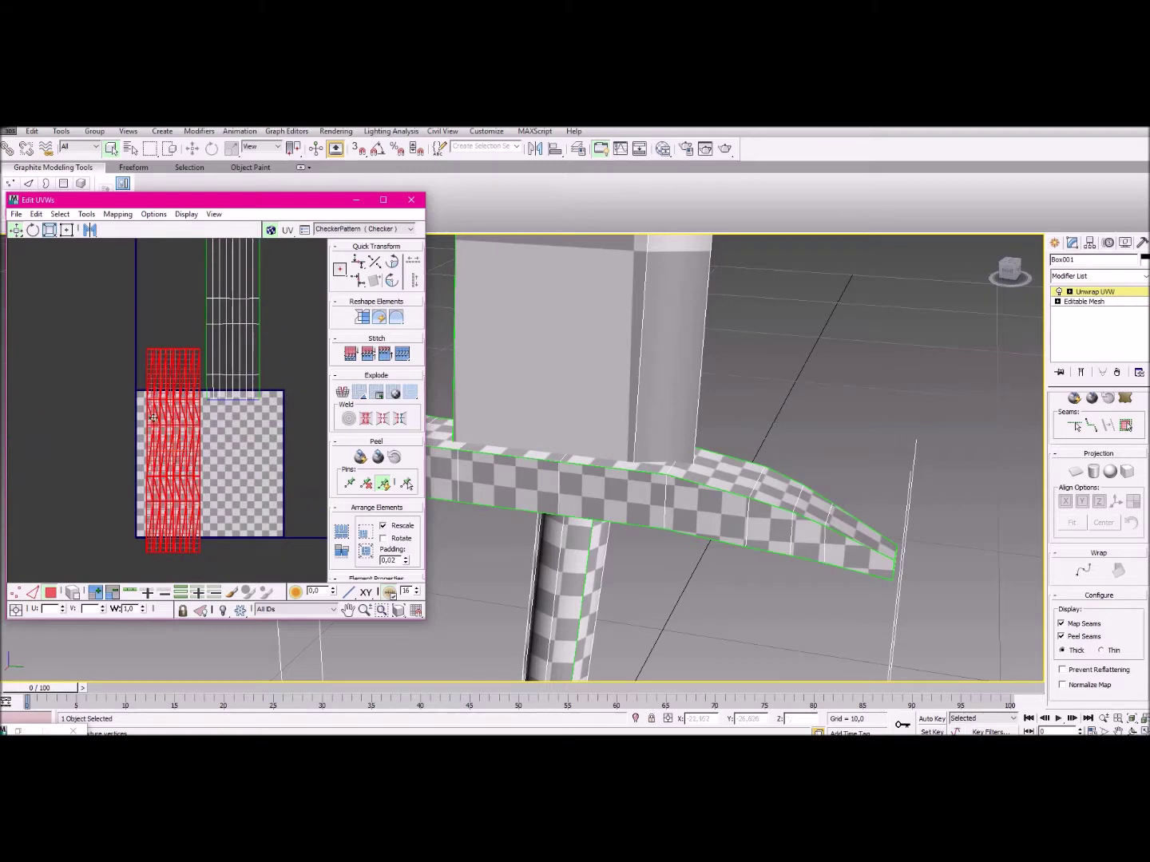
pyautogui.click(50, 230)
pyautogui.moveTo(184, 395); pyautogui.dragTo(136, 394)
pyautogui.click(15, 230)
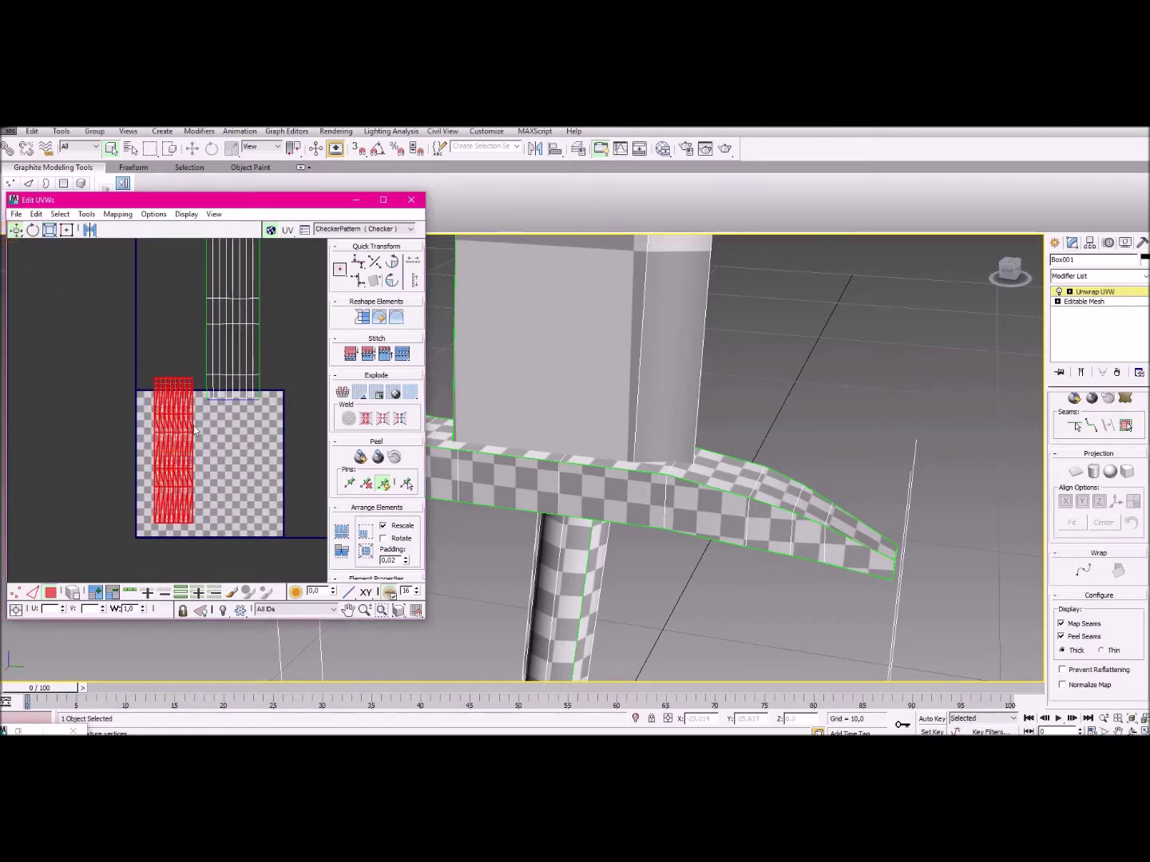
pyautogui.click(189, 430)
pyautogui.moveTo(145, 351); pyautogui.dragTo(197, 540)
pyautogui.moveTo(184, 465); pyautogui.dragTo(164, 477)
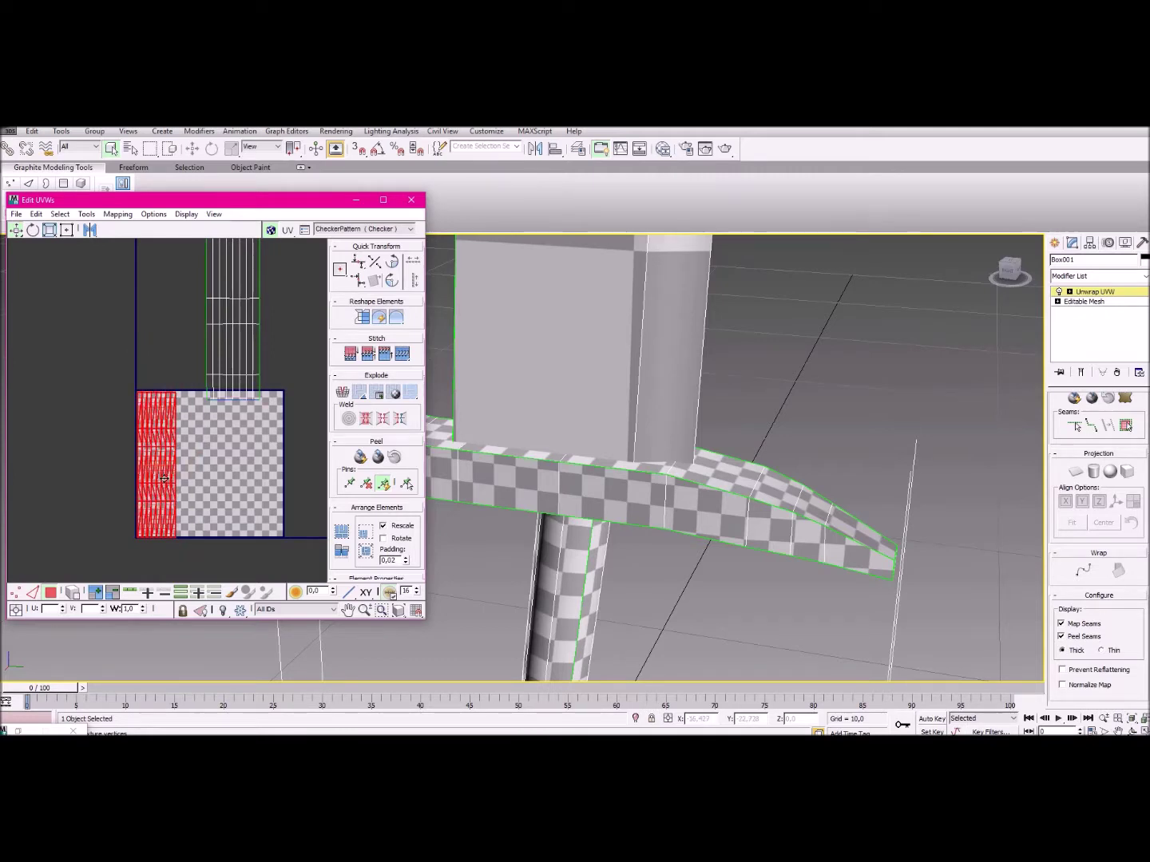
# Nudge the reduced grip segment inside the checker tile's borders, check its ends and clear the selection.
pyautogui.scroll(4, 164, 478)
pyautogui.moveTo(137, 422); pyautogui.dragTo(137, 420)
pyautogui.moveTo(136, 420); pyautogui.dragTo(174, 354, button='middle')
pyautogui.moveTo(154, 434); pyautogui.dragTo(150, 426)
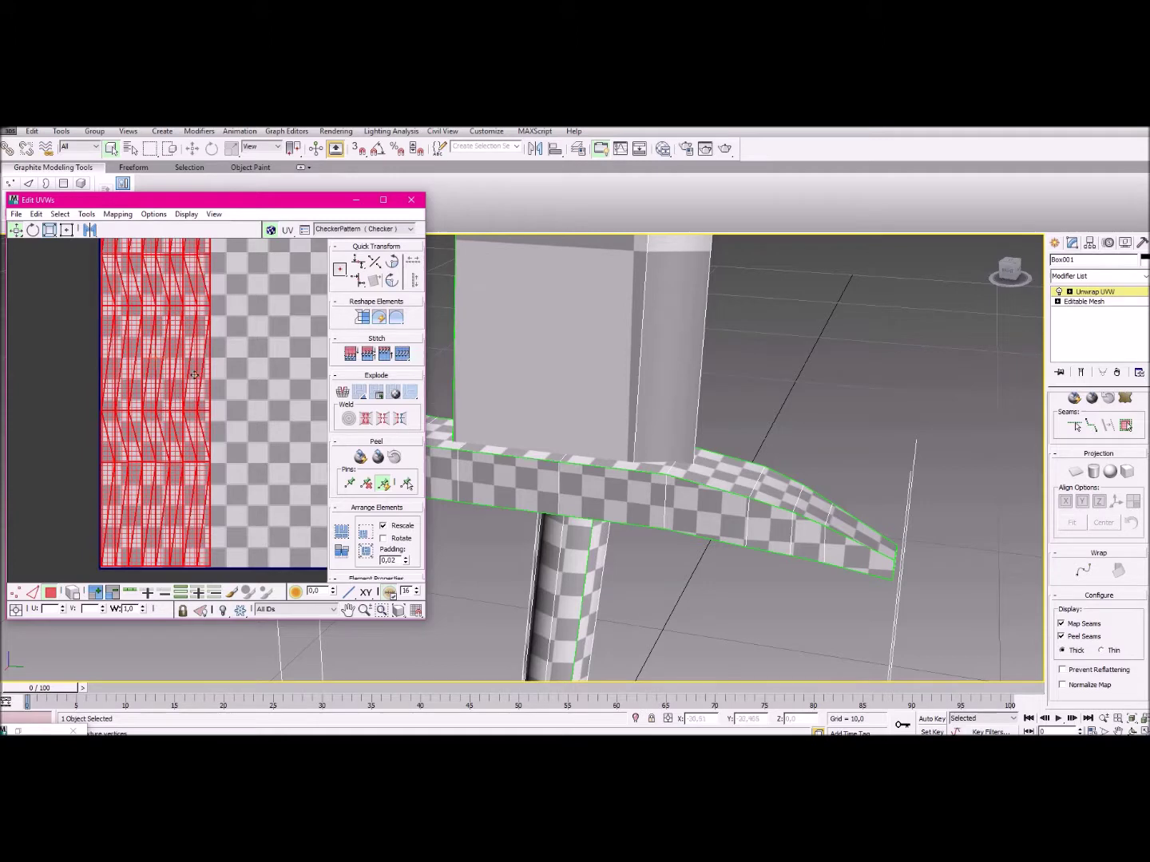
pyautogui.scroll(-3, 182, 396)
pyautogui.scroll(5, 182, 396)
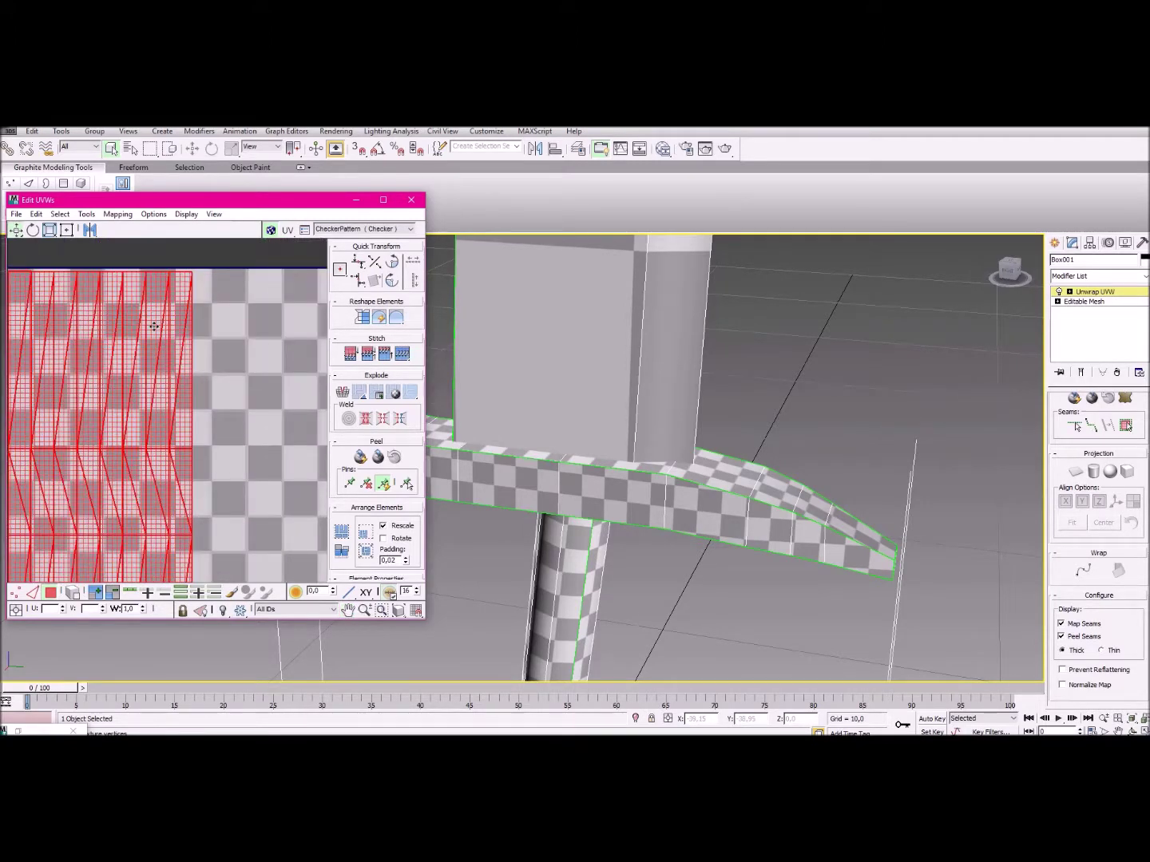
pyautogui.scroll(-2, 154, 326)
pyautogui.scroll(4, 185, 364)
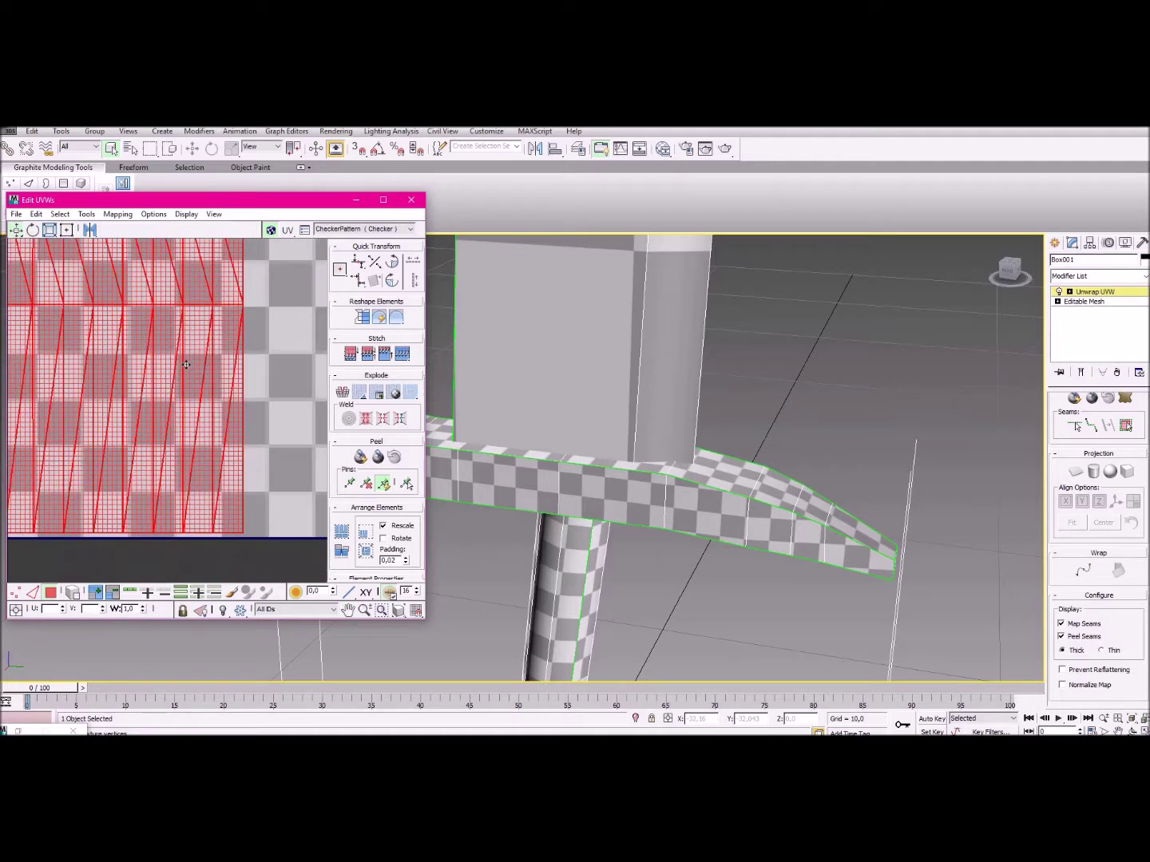
pyautogui.scroll(-6, 185, 365)
pyautogui.moveTo(225, 356); pyautogui.dragTo(204, 453, button='middle')
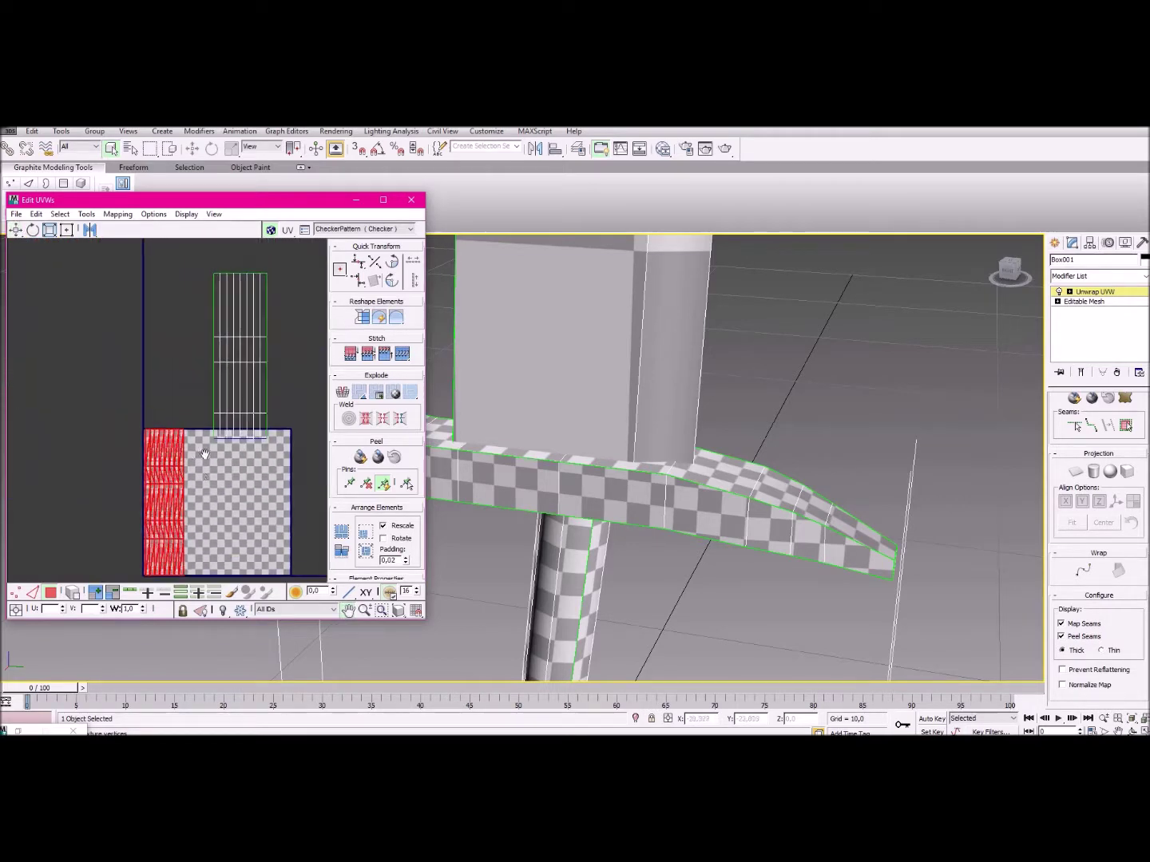
pyautogui.click(201, 478)
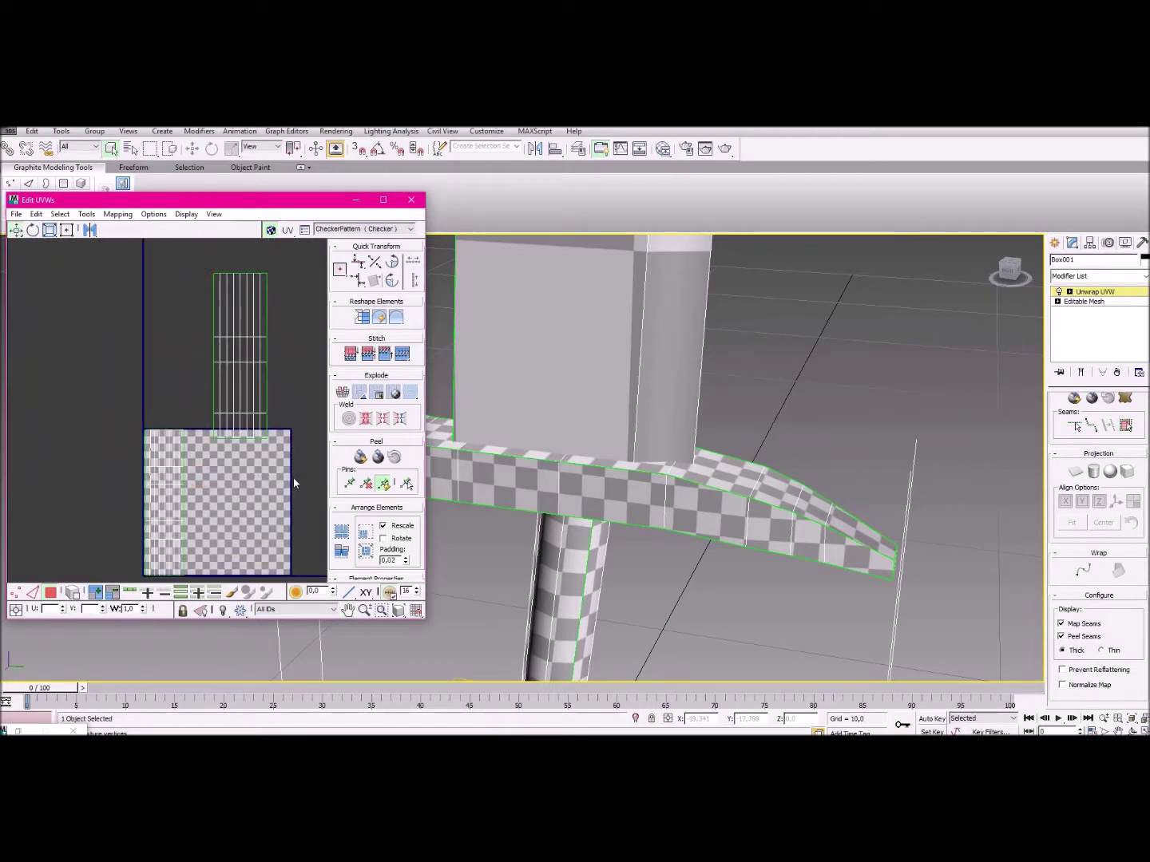
# Undo the moves and scaling of the detached lower grip segment, keeping it detached.
pyautogui.moveTo(293, 483); pyautogui.dragTo(210, 269)
pyautogui.hotkey('ctrl', 'i')
pyautogui.hotkey('ctrl', 'z')
pyautogui.hotkey('ctrl', 'z')
pyautogui.hotkey('ctrl', 'z')
pyautogui.hotkey('ctrl', 'z')
pyautogui.hotkey('ctrl', 'z')
pyautogui.hotkey('ctrl', 'z')
pyautogui.hotkey('ctrl', 'z')
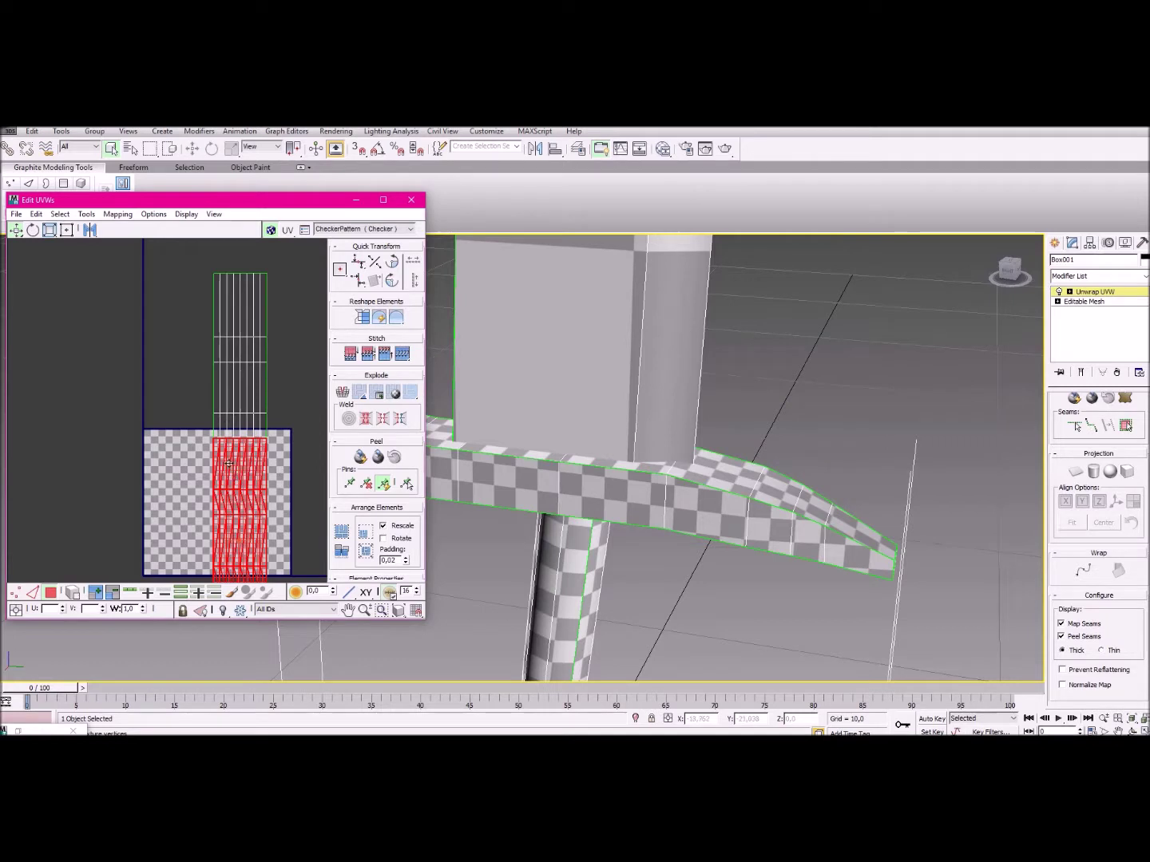
# Move the detached lower grip segment beside the upper segment with their top edges level, and clear the selection.
pyautogui.moveTo(228, 464); pyautogui.dragTo(176, 300)
pyautogui.moveTo(198, 319); pyautogui.dragTo(191, 368, button='middle')
pyautogui.click(224, 505)
pyautogui.keyDown('alt'); pyautogui.moveTo(506, 574); pyautogui.dragTo(589, 370, button='middle'); pyautogui.keyUp('alt')
pyautogui.moveTo(99, 519); pyautogui.dragTo(104, 561, button='middle')
# Select all vertices of the upper grip segment and snap it onto the other segment so their top edges overlap.
pyautogui.click(14, 593)
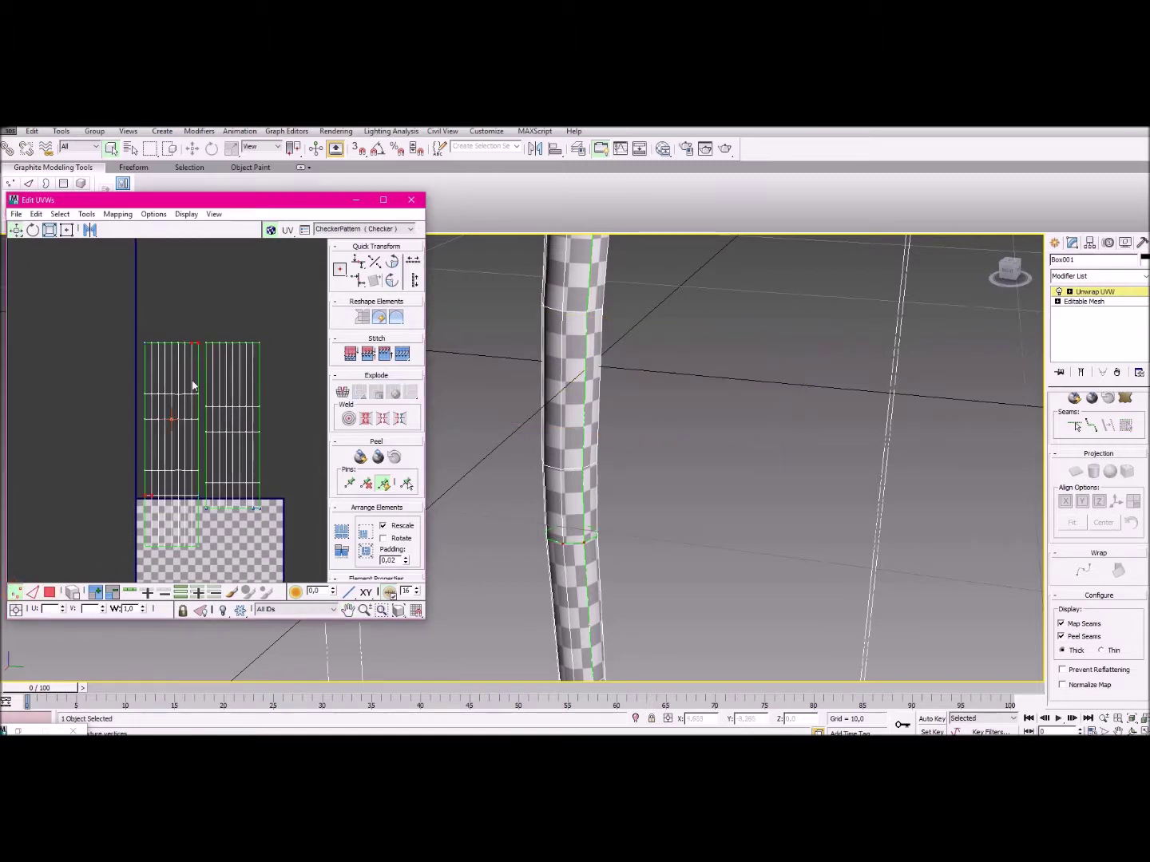
pyautogui.moveTo(206, 330); pyautogui.dragTo(213, 370)
pyautogui.moveTo(264, 493); pyautogui.dragTo(274, 512)
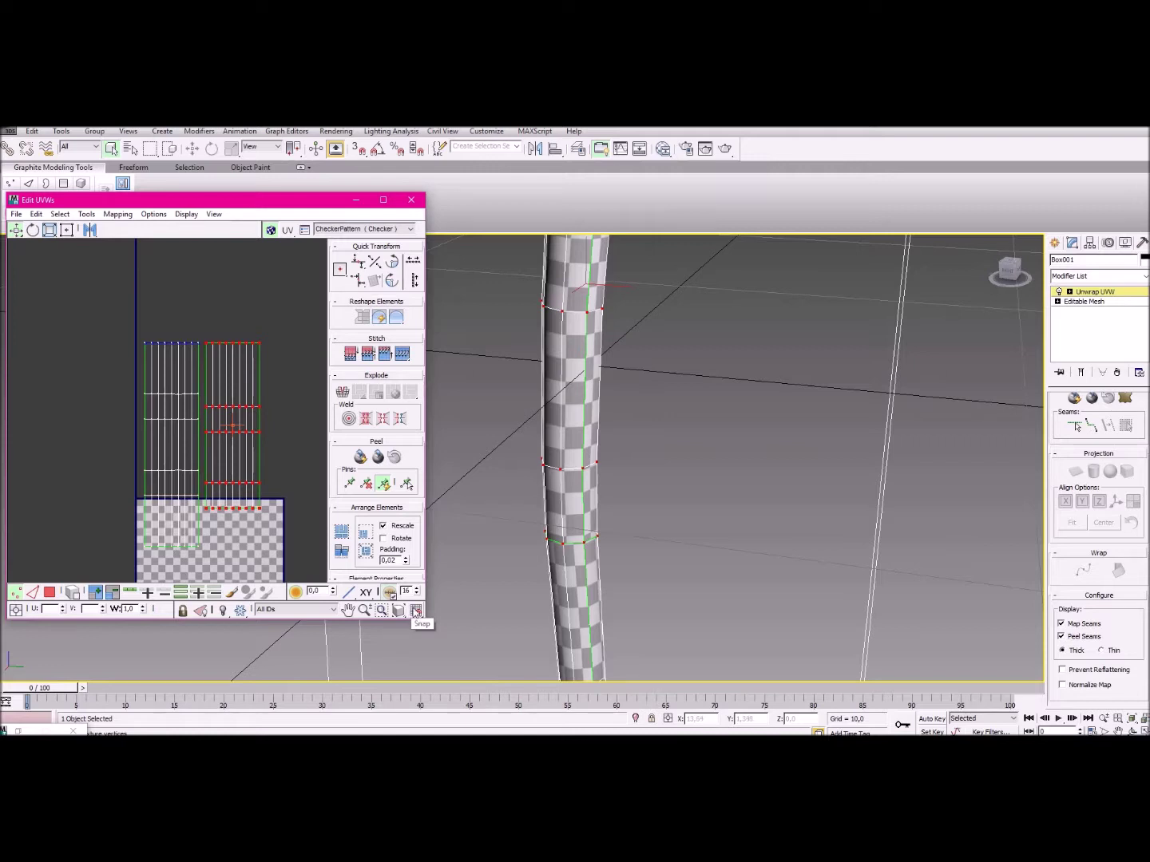
pyautogui.click(416, 610)
pyautogui.scroll(2, 212, 371)
pyautogui.moveTo(228, 345); pyautogui.dragTo(150, 346)
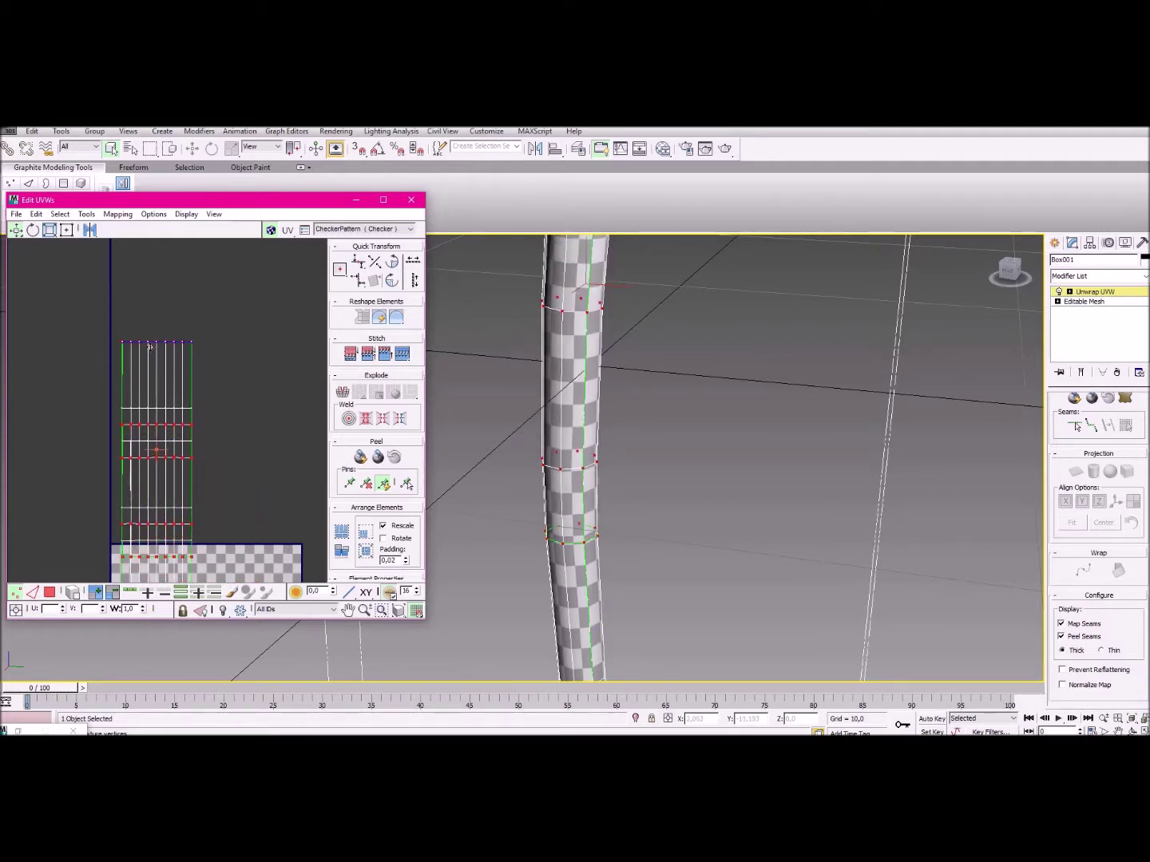
pyautogui.moveTo(150, 346); pyautogui.dragTo(150, 349)
pyautogui.click(240, 428)
# Select the faces of both overlapping grip segments and move them down into the checker tile at the UV origin.
pyautogui.scroll(-2, 240, 437)
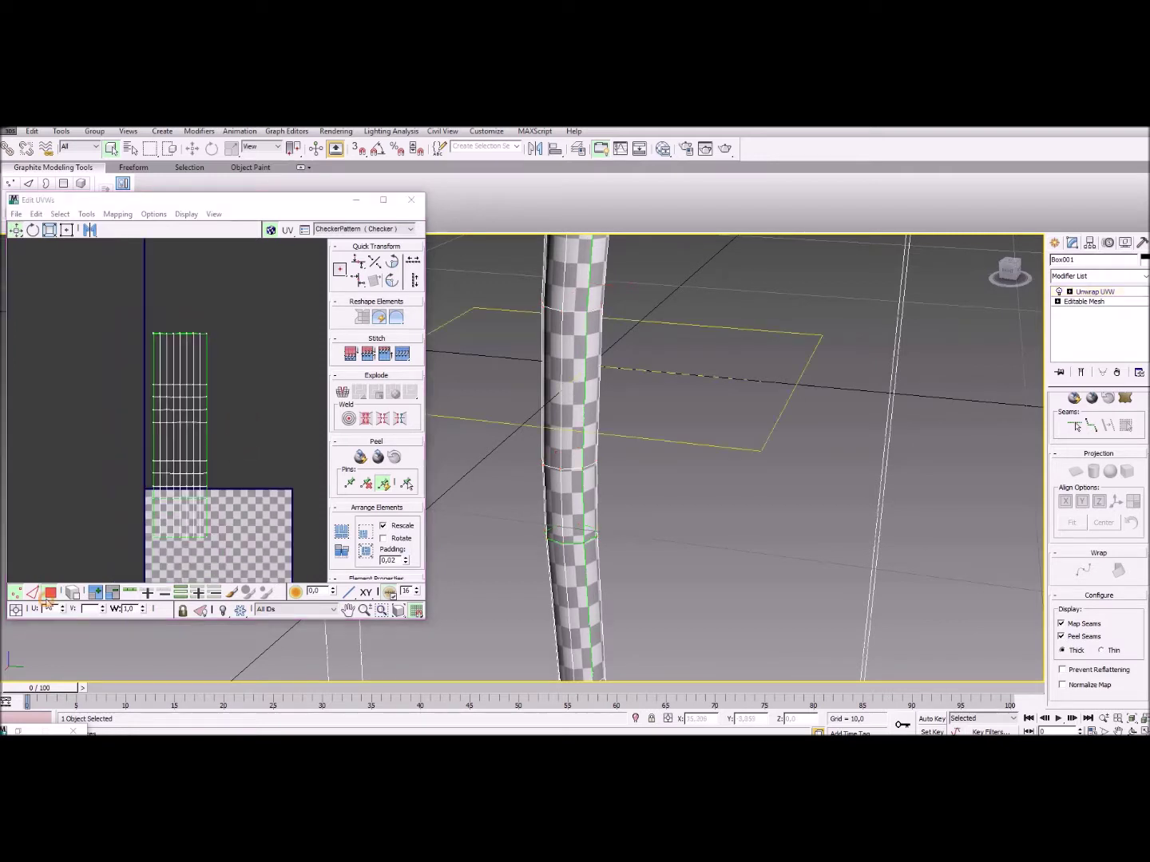
pyautogui.moveTo(147, 297); pyautogui.dragTo(270, 567)
pyautogui.moveTo(211, 493); pyautogui.dragTo(242, 417, button='middle')
pyautogui.moveTo(241, 416); pyautogui.dragTo(234, 546)
pyautogui.moveTo(201, 469); pyautogui.dragTo(182, 428, button='middle')
pyautogui.scroll(2, 184, 434)
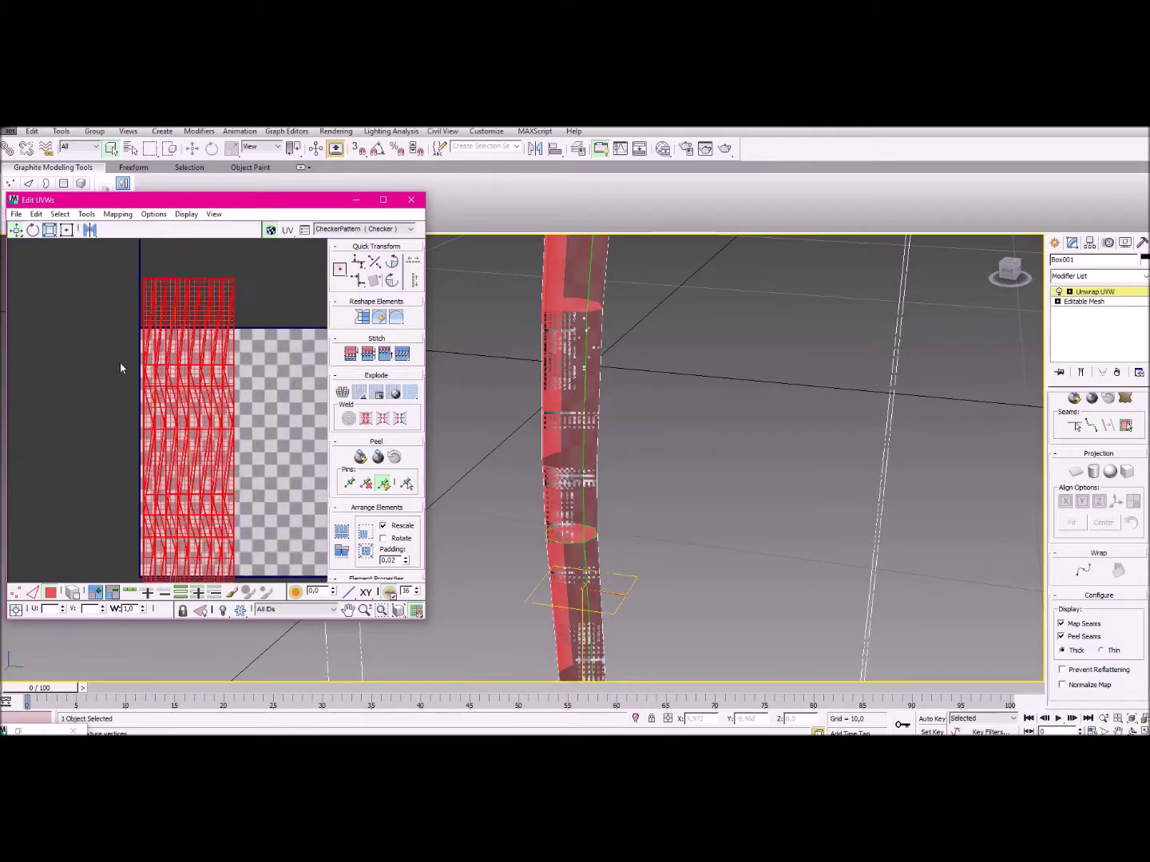
# Scale the overlapping grip segments down to the checker tile's height, place them against its left border and clear the selection.
pyautogui.click(47, 232)
pyautogui.moveTo(204, 377); pyautogui.dragTo(197, 464)
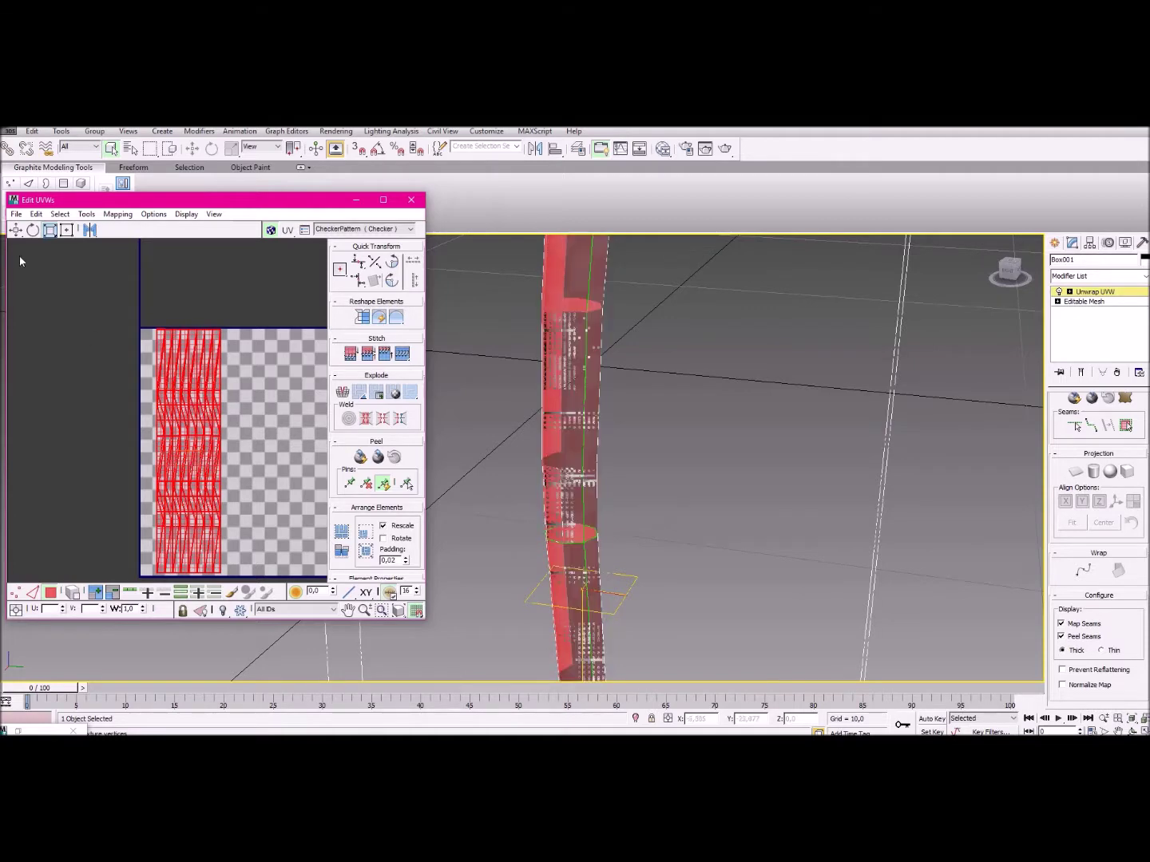
pyautogui.click(16, 230)
pyautogui.moveTo(212, 425); pyautogui.dragTo(195, 406)
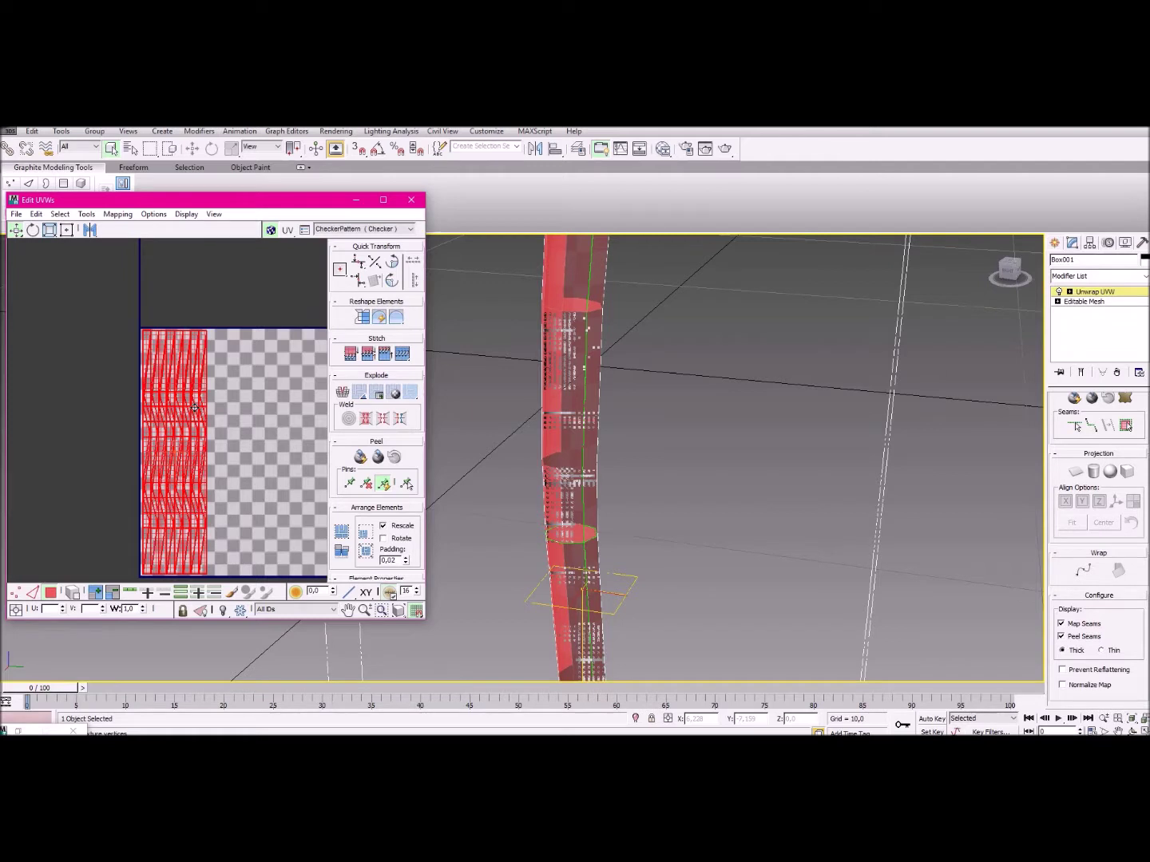
pyautogui.click(298, 407)
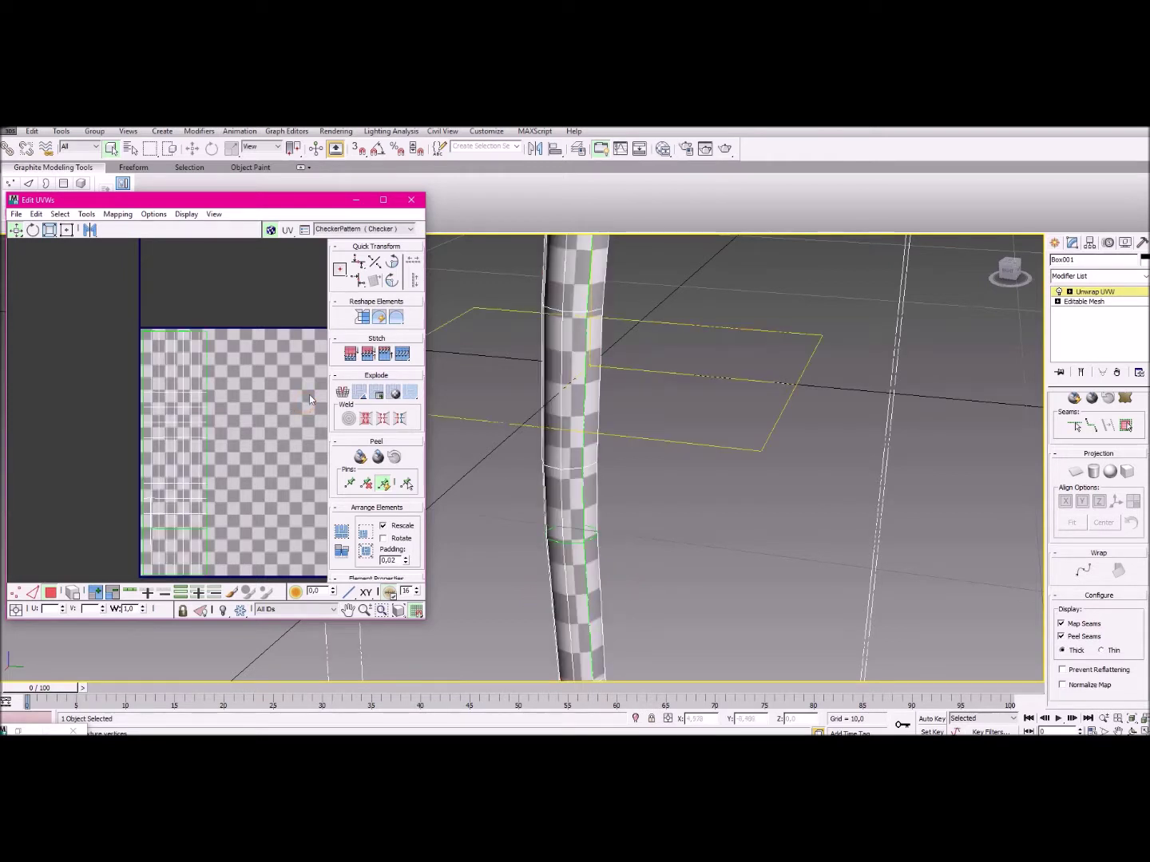
pyautogui.scroll(2, 188, 406)
pyautogui.scroll(-5, 188, 406)
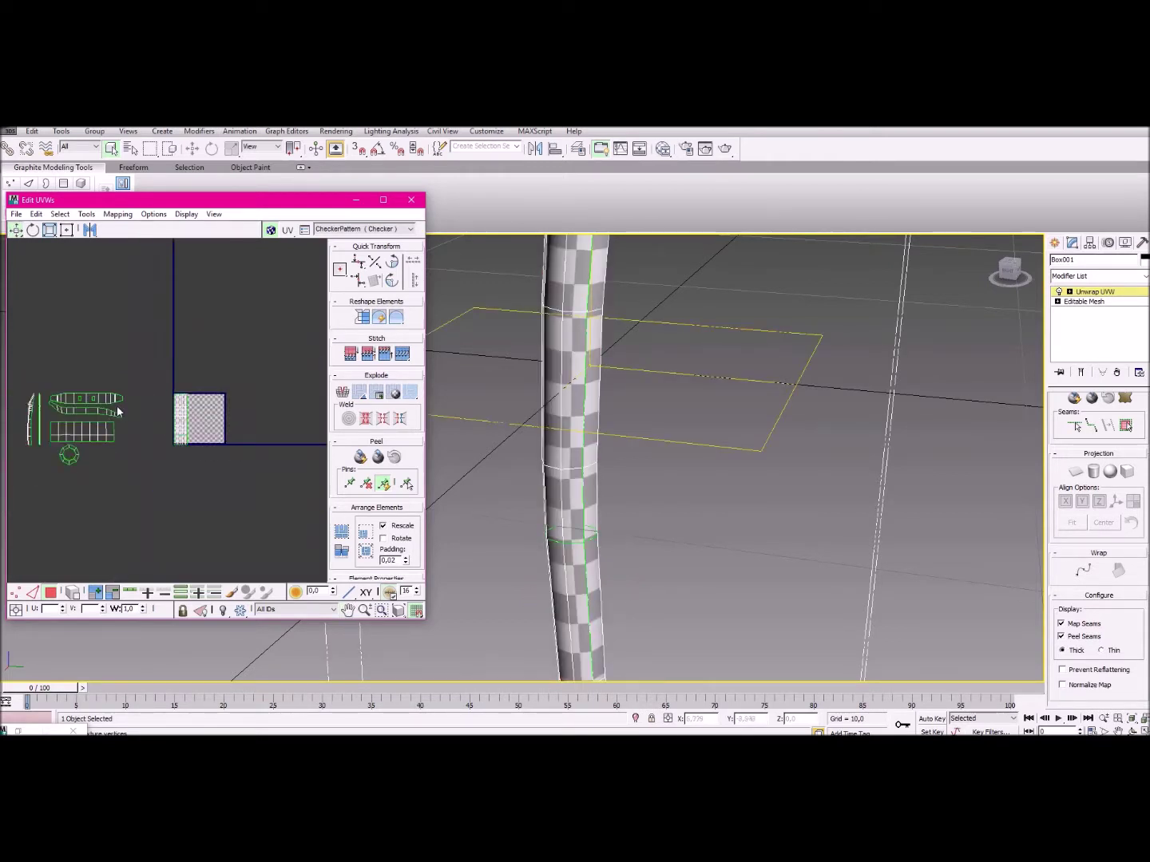
# Select the two long crossguard UV parts and move them onto the upper area of the checker tile.
pyautogui.scroll(2, 145, 406)
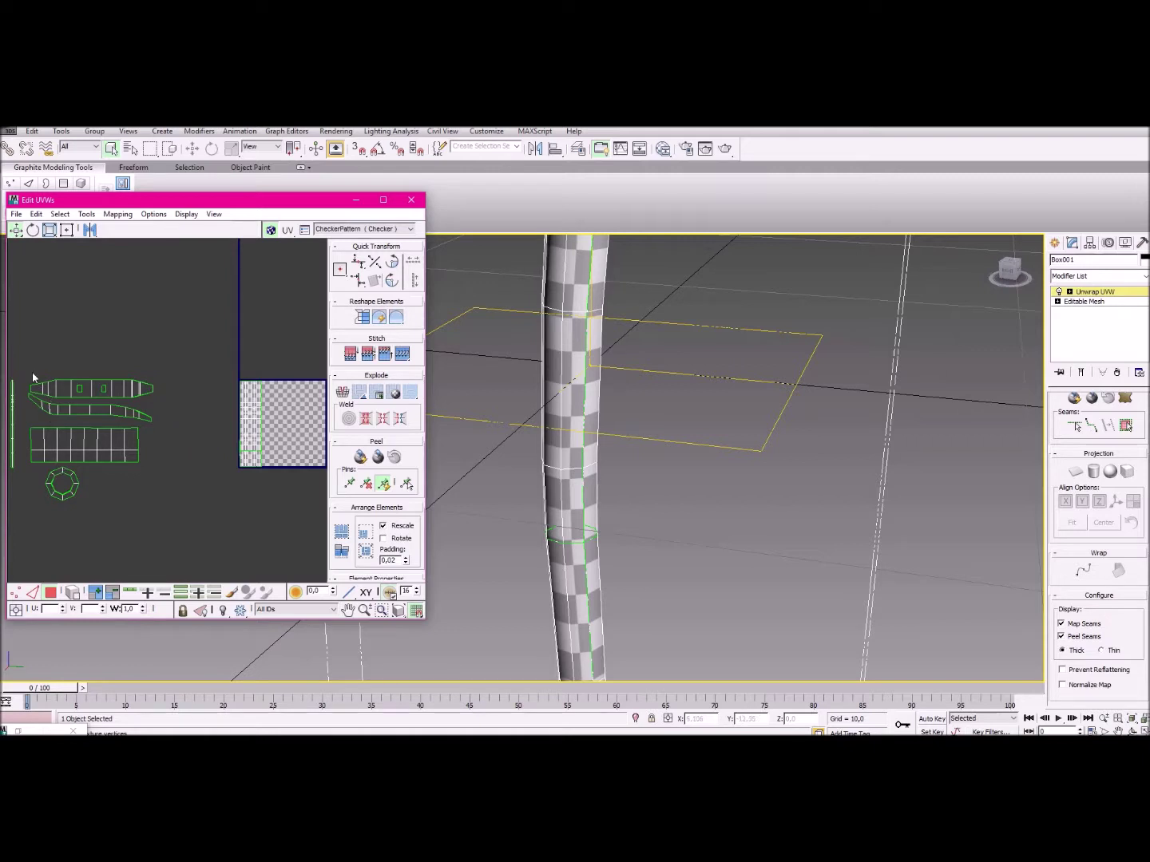
pyautogui.moveTo(24, 369); pyautogui.dragTo(319, 399)
pyautogui.moveTo(283, 409); pyautogui.dragTo(139, 413, button='middle')
pyautogui.scroll(2, 139, 410)
pyautogui.moveTo(140, 409); pyautogui.dragTo(157, 385)
pyautogui.scroll(2, 158, 385)
pyautogui.moveTo(96, 386); pyautogui.dragTo(111, 377, button='middle')
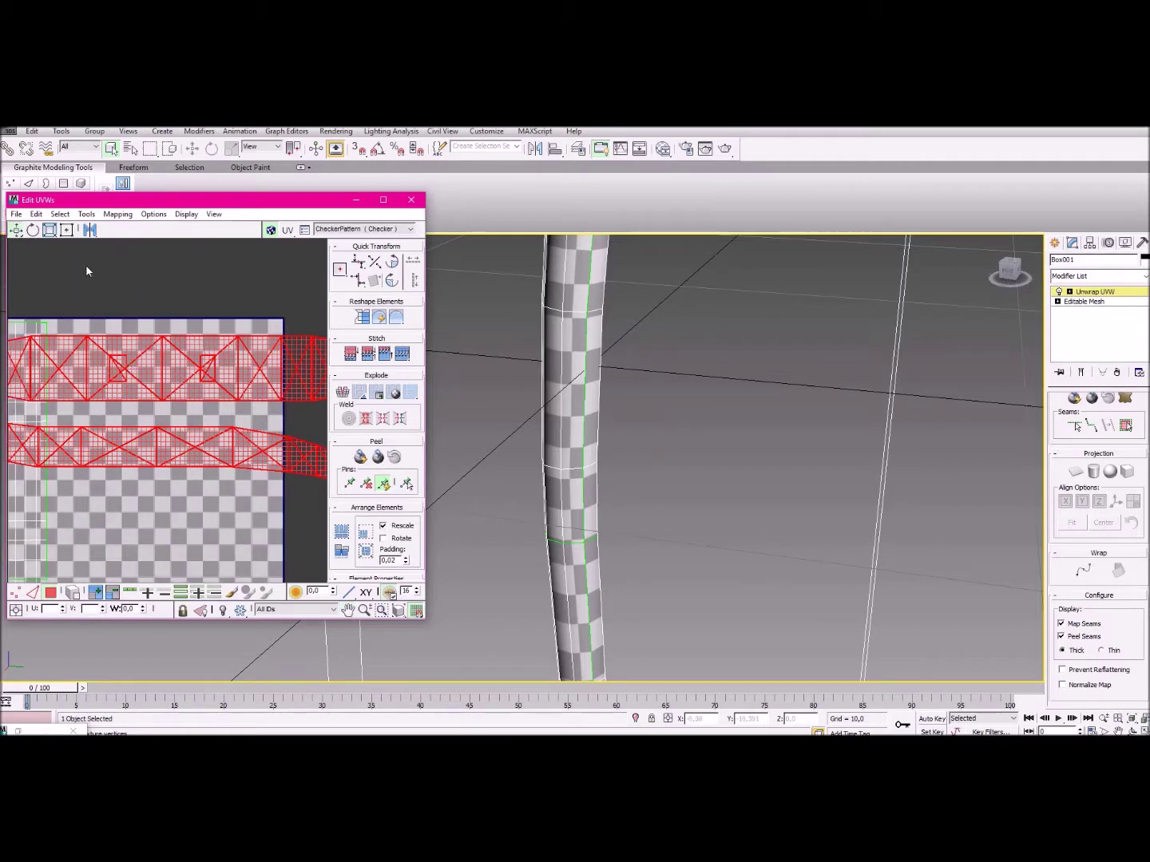
# Rotate the two crossguard UV parts 90 degrees counterclockwise and move them down beside the grip strip.
pyautogui.scroll(-2, 254, 496)
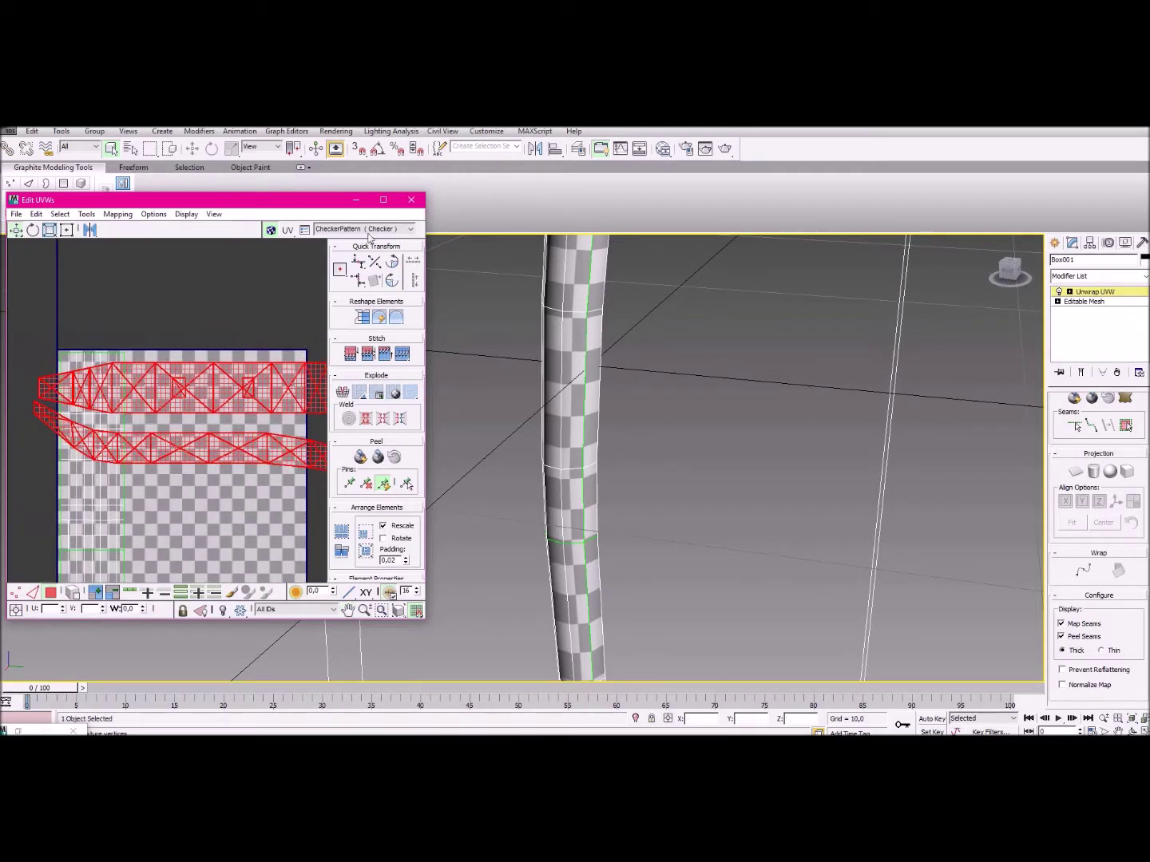
pyautogui.click(392, 262)
pyautogui.moveTo(158, 328); pyautogui.dragTo(164, 478)
# Scale the upright crossguard parts down to fit the checker tile, place them right beside the grip strip and clear the selection.
pyautogui.click(50, 229)
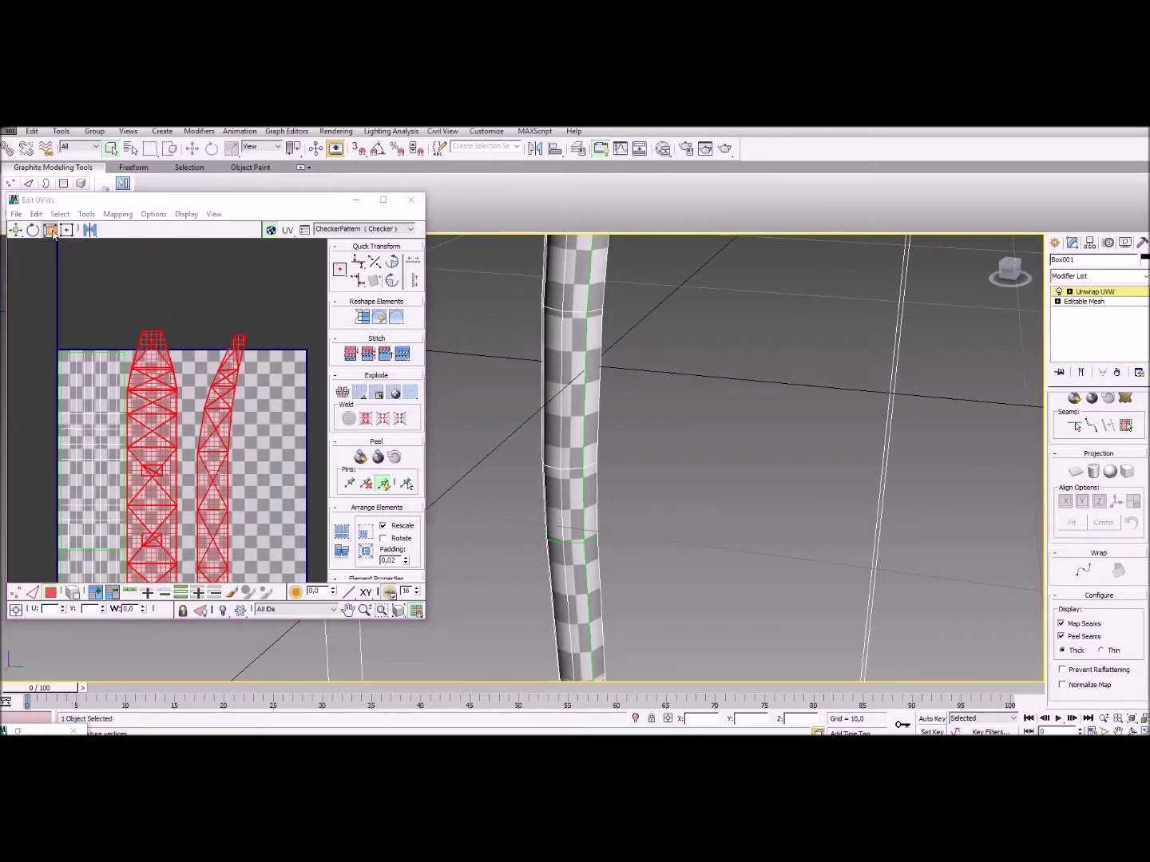
pyautogui.moveTo(147, 372); pyautogui.dragTo(152, 412)
pyautogui.moveTo(153, 411); pyautogui.dragTo(178, 402, button='middle')
pyautogui.moveTo(178, 402); pyautogui.dragTo(185, 546)
pyautogui.click(9, 232)
pyautogui.moveTo(179, 383); pyautogui.dragTo(155, 343)
pyautogui.click(48, 231)
pyautogui.click(17, 232)
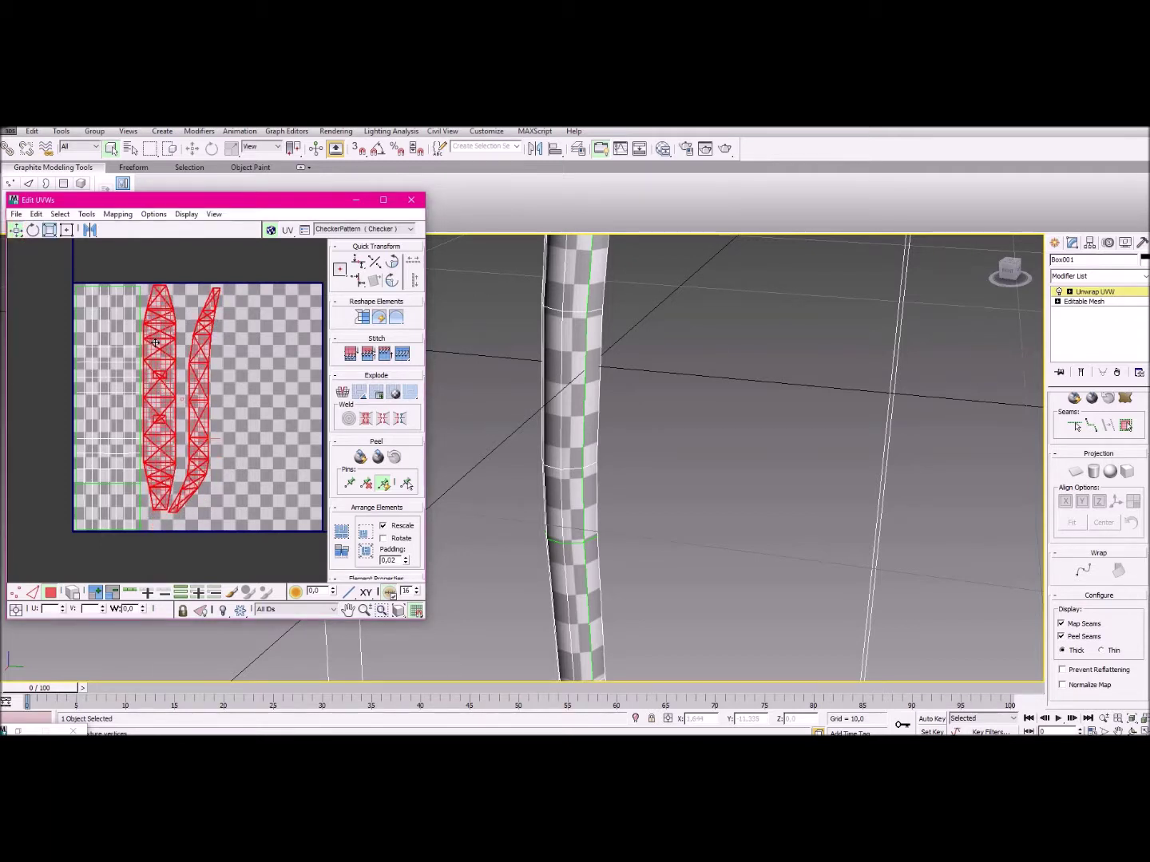
pyautogui.click(238, 398)
# Move the small pointed UV part with the circle towards the checker tile and scale it down strongly.
pyautogui.scroll(-5, 192, 372)
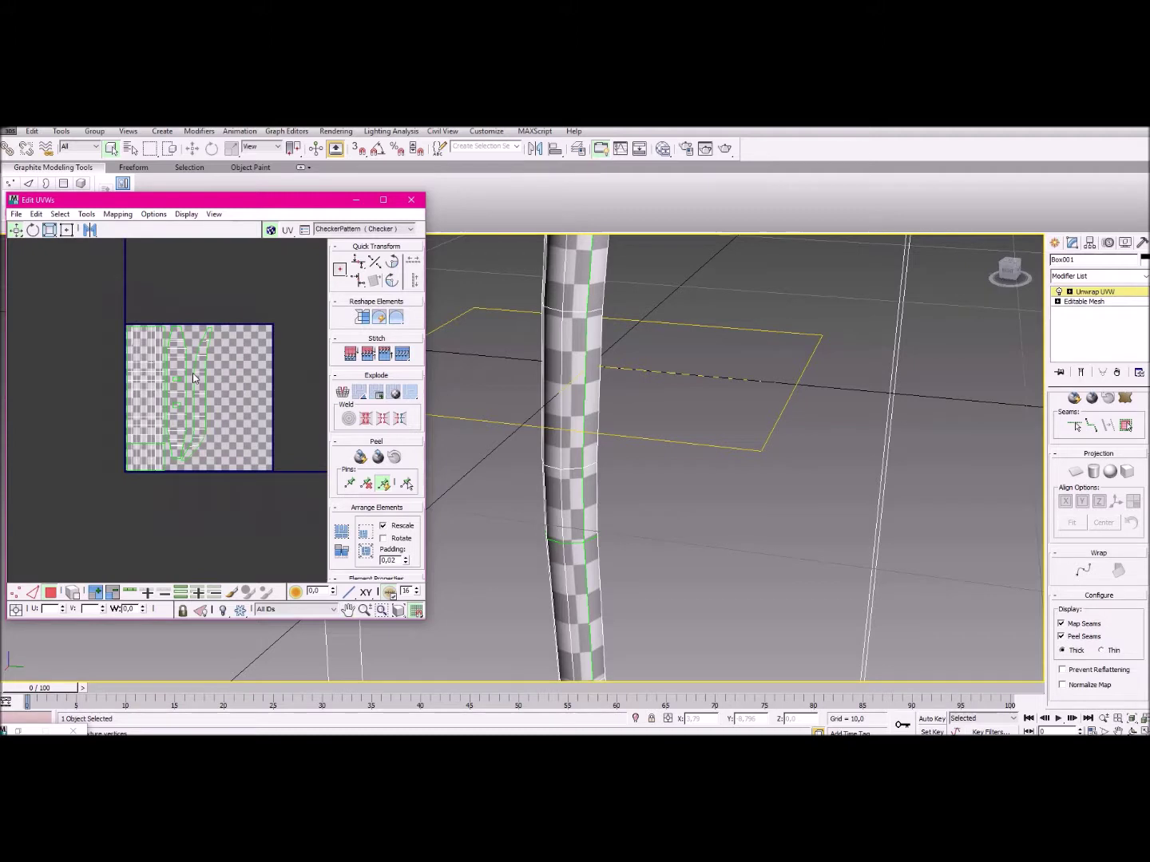
pyautogui.scroll(-6, 229, 380)
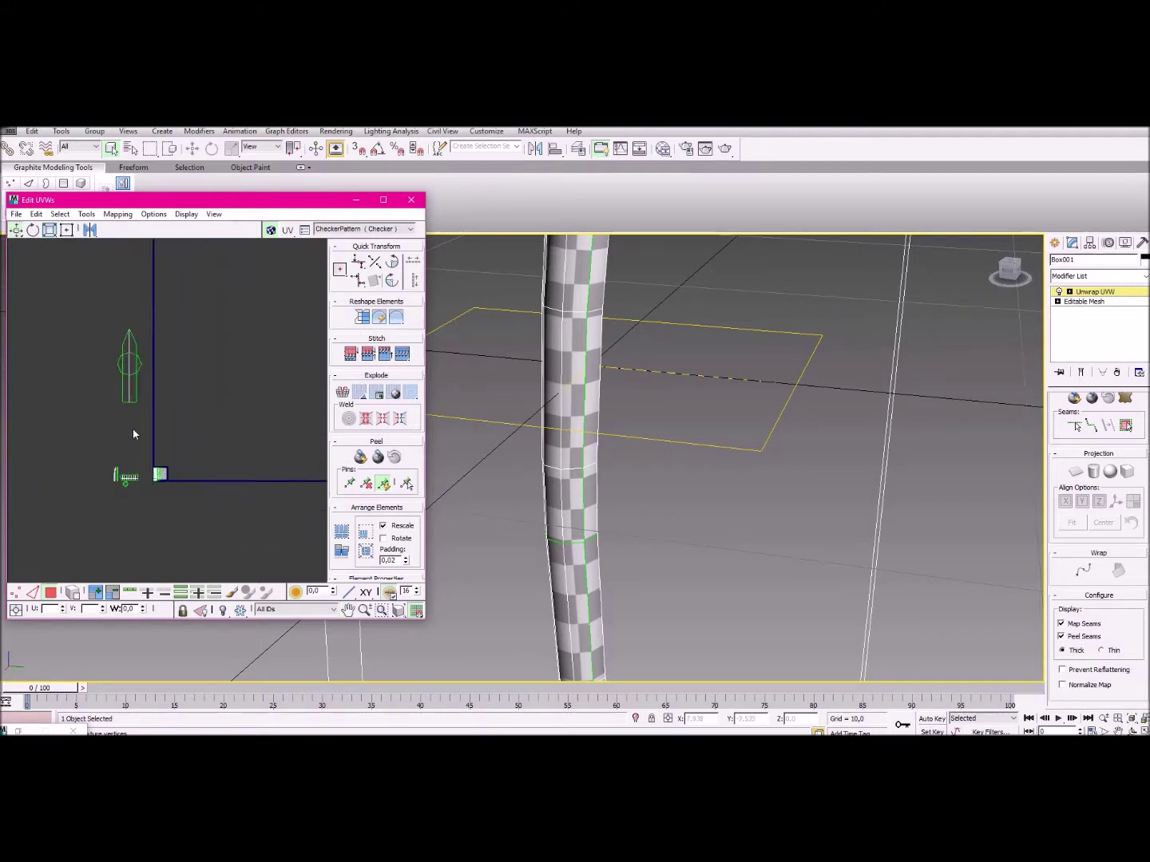
pyautogui.moveTo(135, 368); pyautogui.dragTo(166, 444)
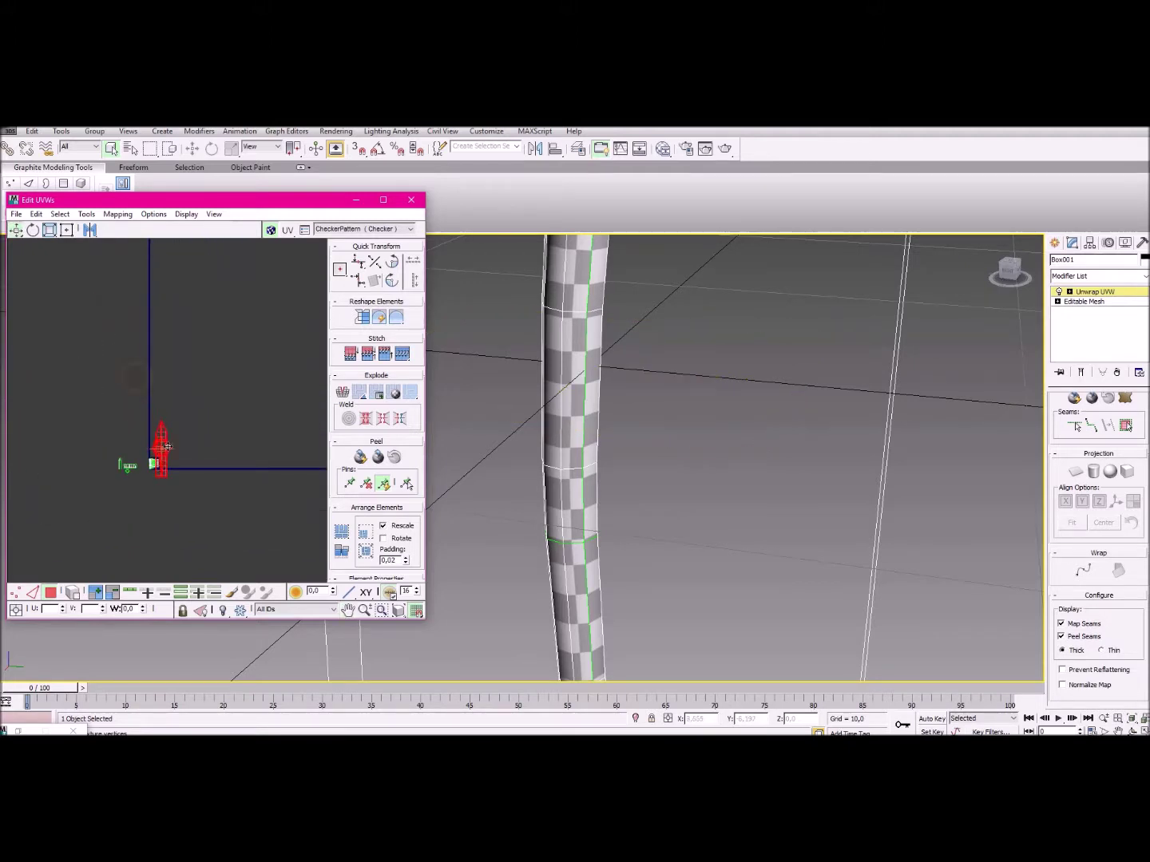
pyautogui.scroll(8, 113, 301)
pyautogui.click(49, 229)
pyautogui.moveTo(132, 327); pyautogui.dragTo(190, 560)
pyautogui.moveTo(127, 465); pyautogui.dragTo(190, 437, button='middle')
pyautogui.scroll(3, 190, 437)
pyautogui.moveTo(222, 321); pyautogui.dragTo(240, 400)
pyautogui.click(22, 234)
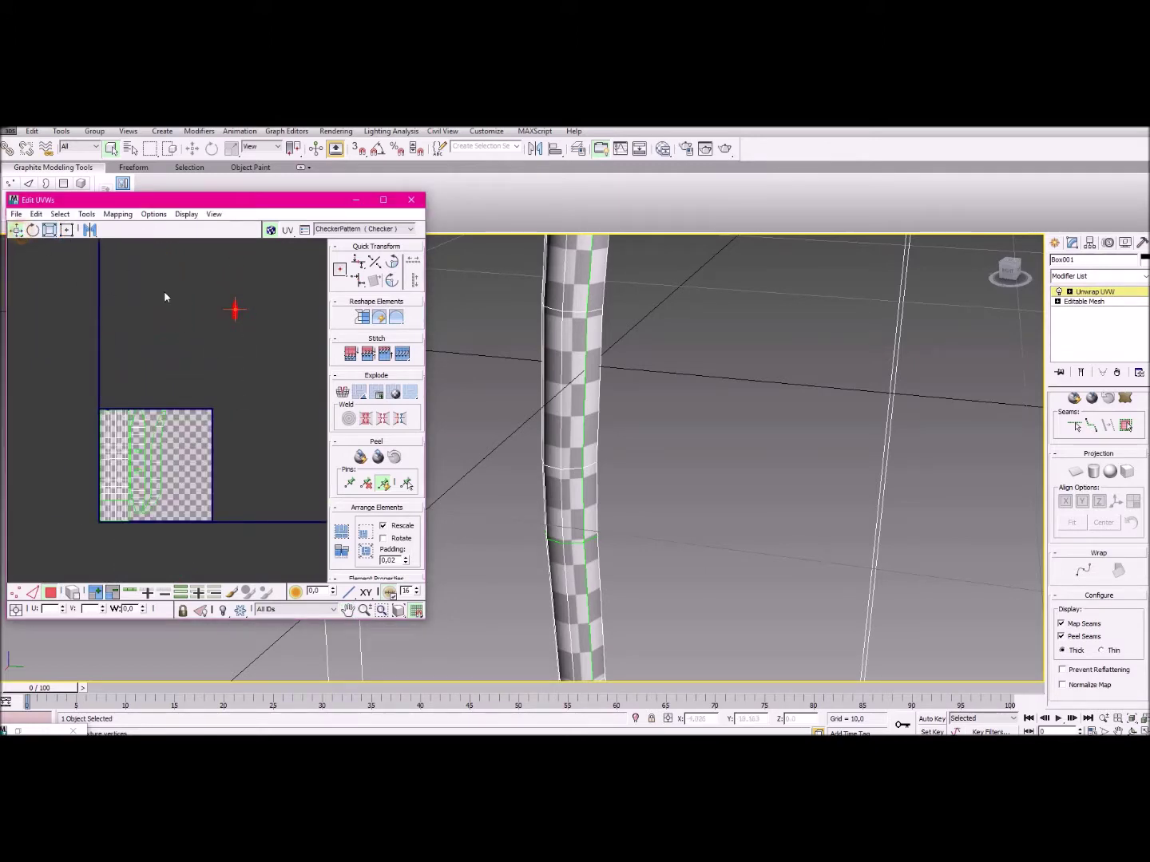
# Place the scaled pointed UV part between the upper ends of the two crossguard parts and clear the selection.
pyautogui.moveTo(235, 310); pyautogui.dragTo(165, 413)
pyautogui.scroll(5, 148, 422)
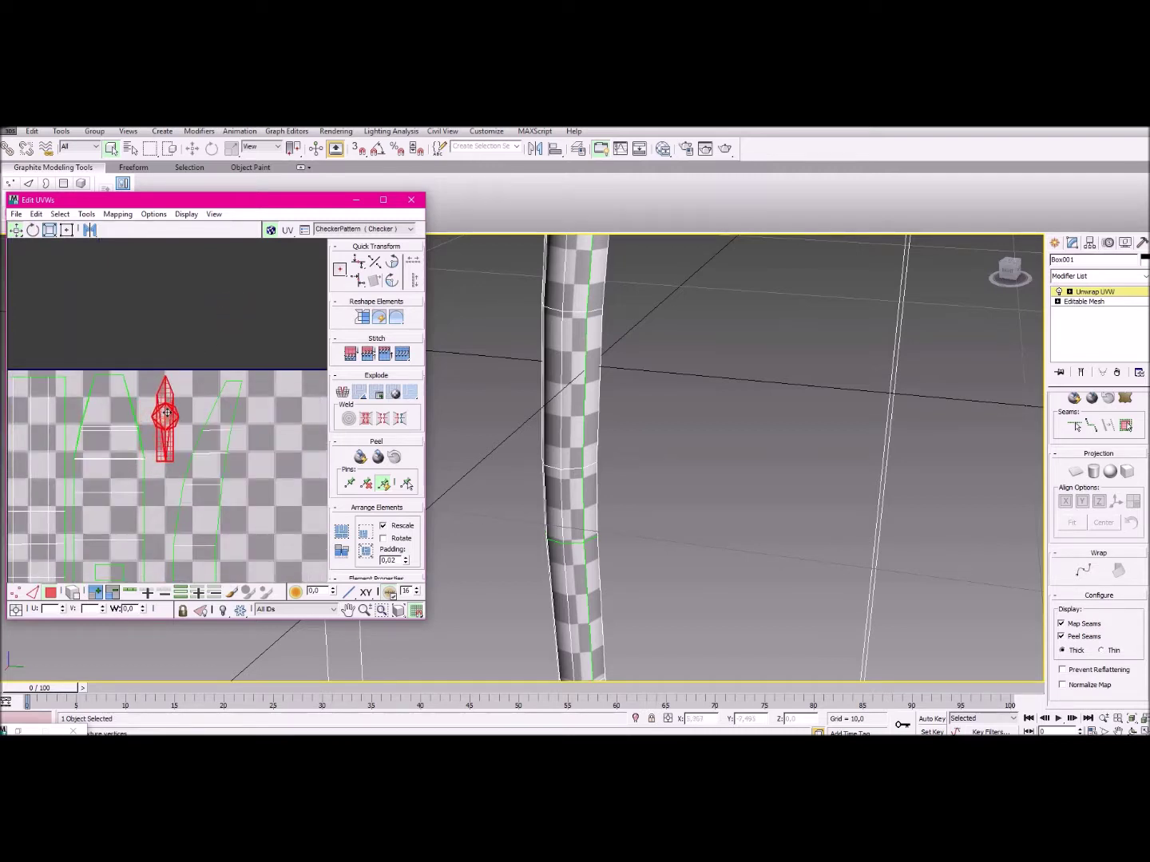
pyautogui.click(219, 359)
pyautogui.scroll(-3, 207, 482)
pyautogui.scroll(2, 196, 432)
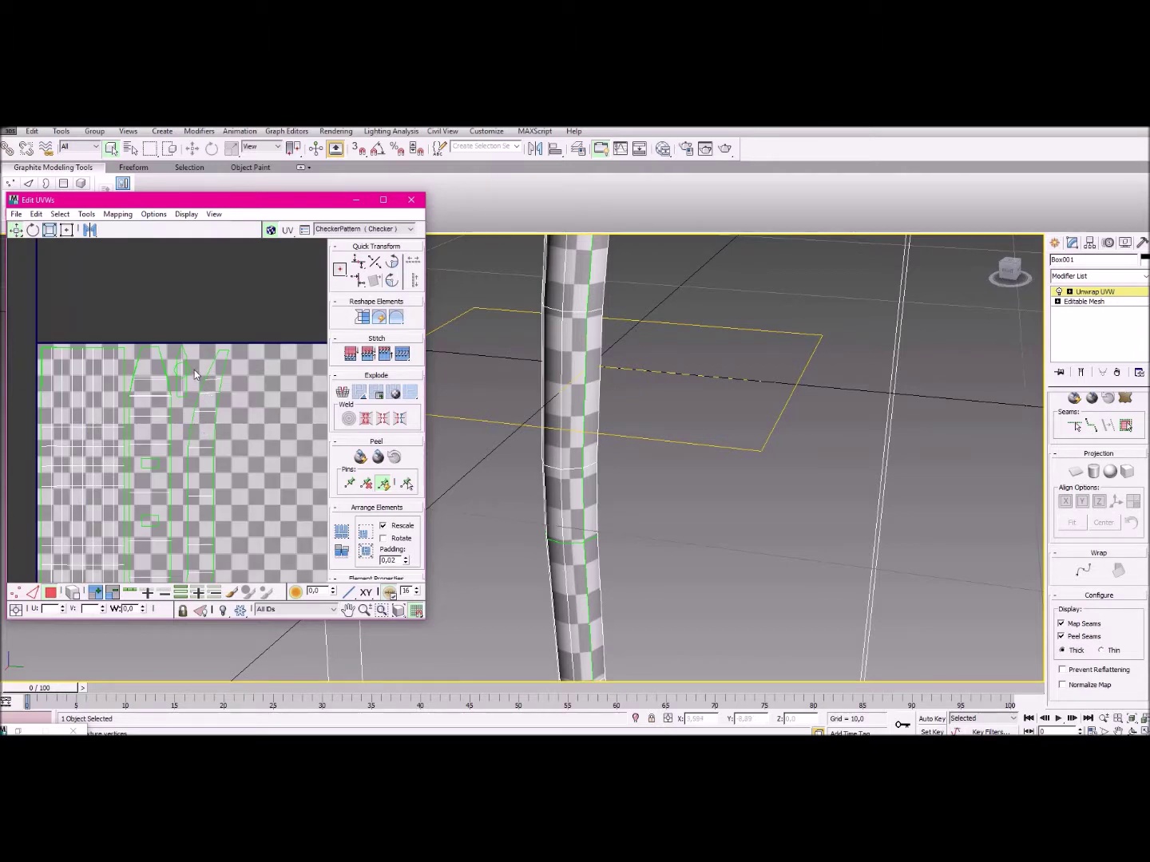
pyautogui.scroll(4, 190, 352)
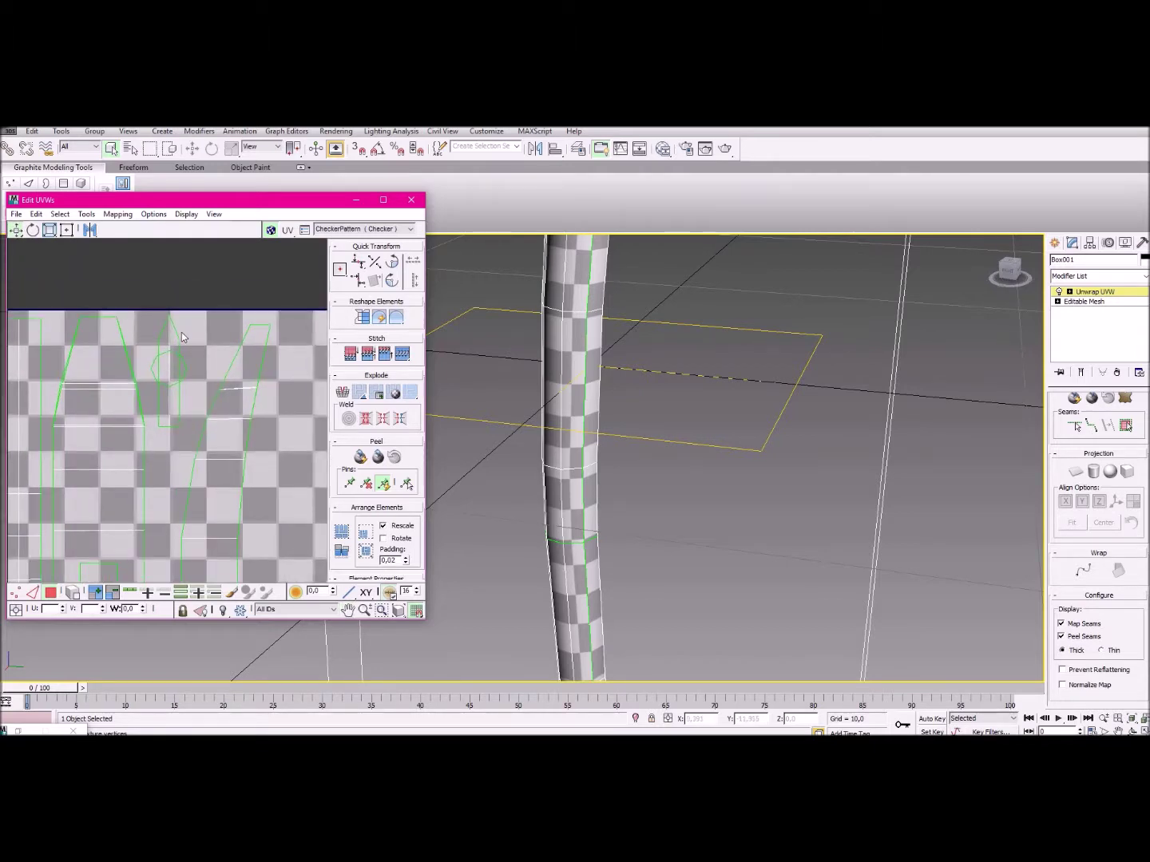
pyautogui.click(165, 356)
pyautogui.click(213, 359)
# Select the horizontal grid strip and the ring UV parts, park them just above the checker tile and clear the selection.
pyautogui.scroll(-5, 221, 391)
pyautogui.moveTo(122, 477); pyautogui.dragTo(193, 410, button='middle')
pyautogui.scroll(-3, 174, 428)
pyautogui.moveTo(75, 439); pyautogui.dragTo(70, 428, button='middle')
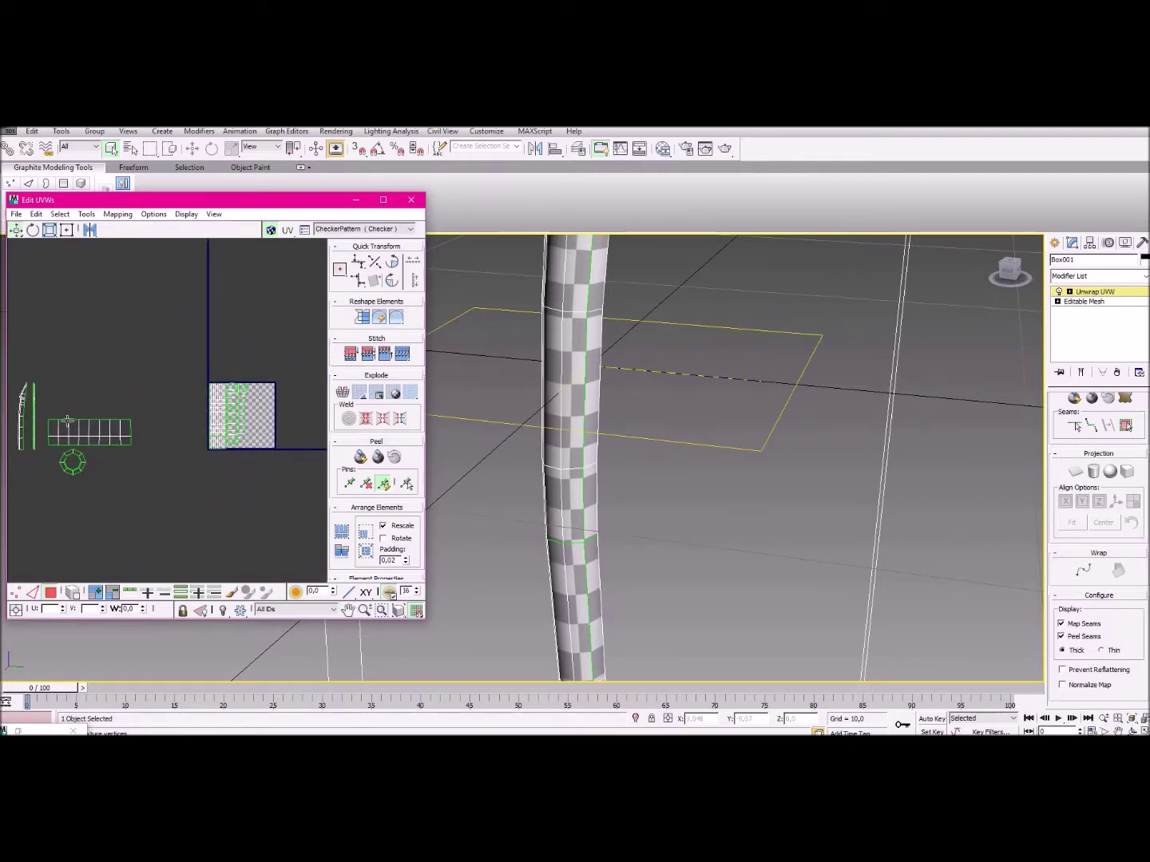
pyautogui.moveTo(55, 406); pyautogui.dragTo(142, 491)
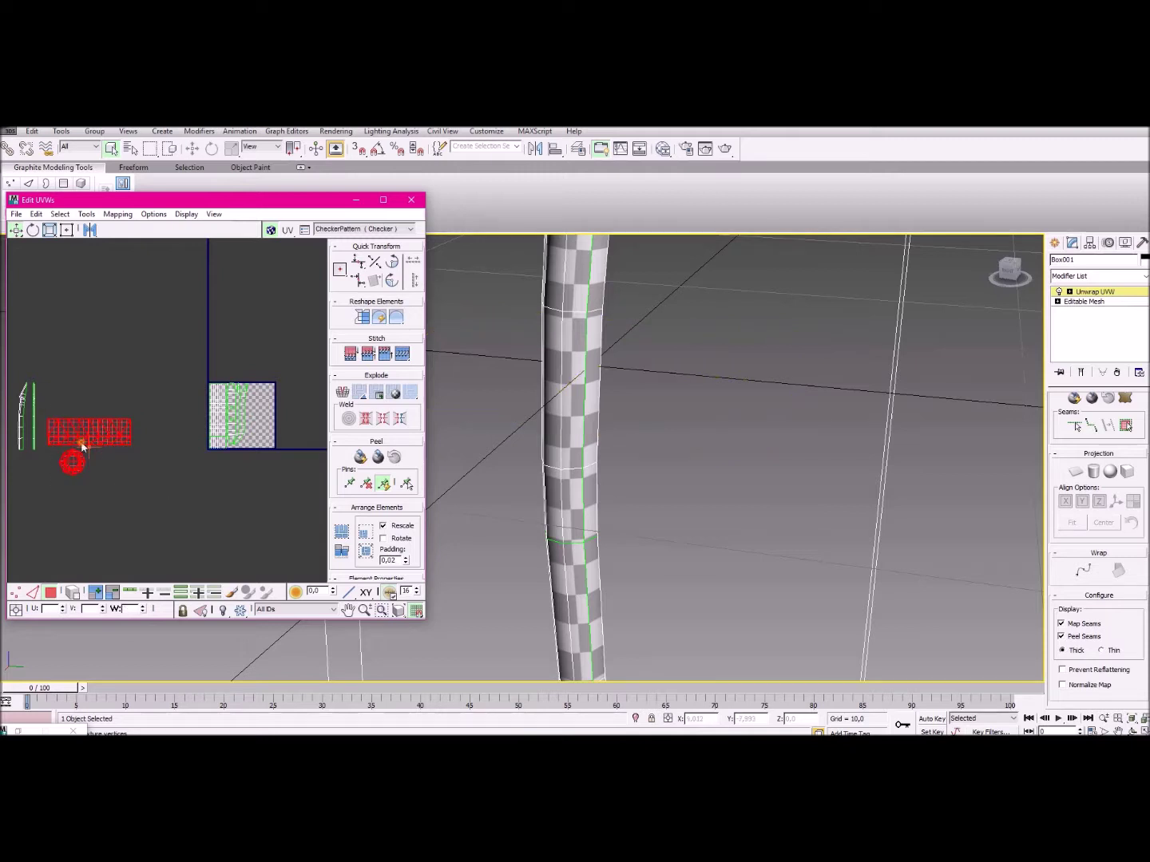
pyautogui.moveTo(82, 447); pyautogui.dragTo(233, 422)
pyautogui.moveTo(232, 423); pyautogui.dragTo(202, 370, button='middle')
pyautogui.scroll(3, 208, 406)
pyautogui.moveTo(227, 382); pyautogui.dragTo(137, 291)
pyautogui.click(90, 470)
# Move the blade UV part and its narrow edge strip together into the checker tile, against the right border, and clear the selection.
pyautogui.scroll(-2, 89, 470)
pyautogui.scroll(-1, 89, 469)
pyautogui.moveTo(89, 470)
pyautogui.mouseDown(button='middle')
pyautogui.moveTo(160, 480)
pyautogui.moveTo(75, 452)
pyautogui.mouseUp(button='middle')
pyautogui.moveTo(96, 487); pyautogui.dragTo(231, 457)
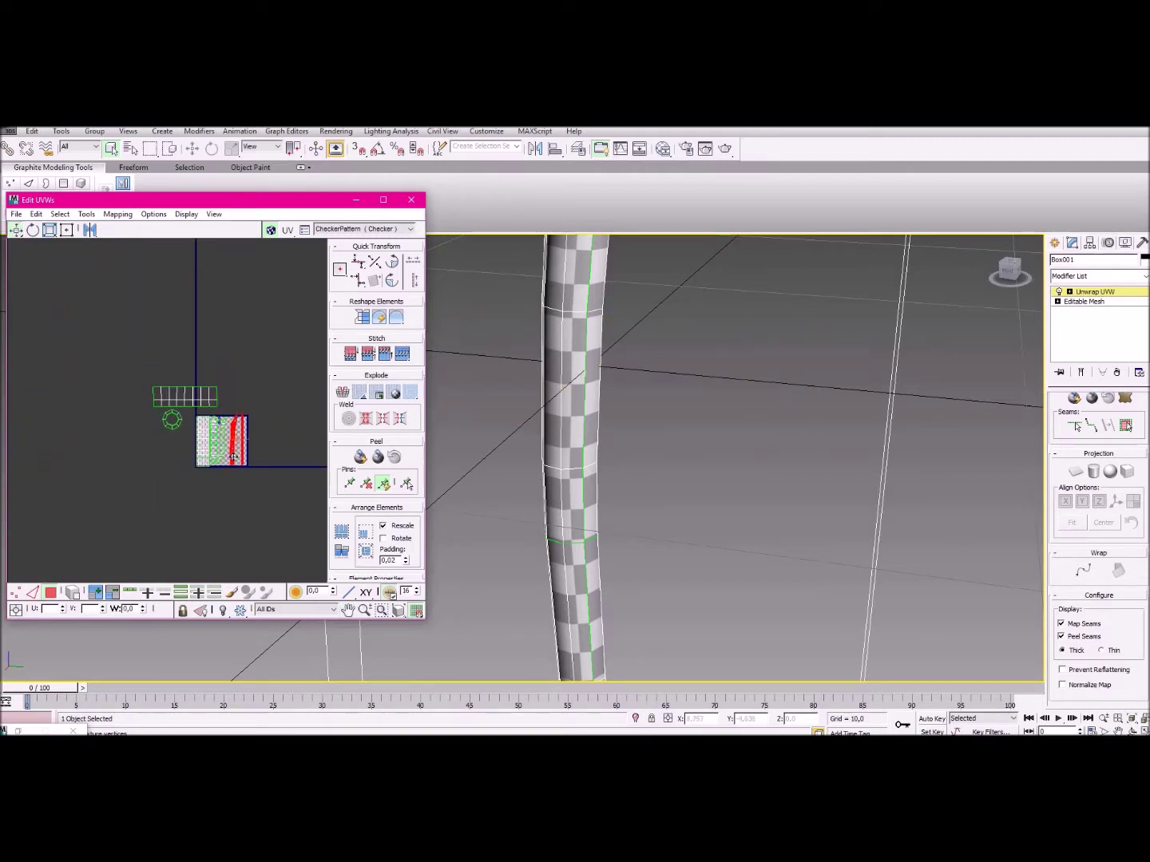
pyautogui.scroll(5, 233, 456)
pyautogui.scroll(3, 232, 457)
pyautogui.moveTo(227, 331); pyautogui.dragTo(193, 340)
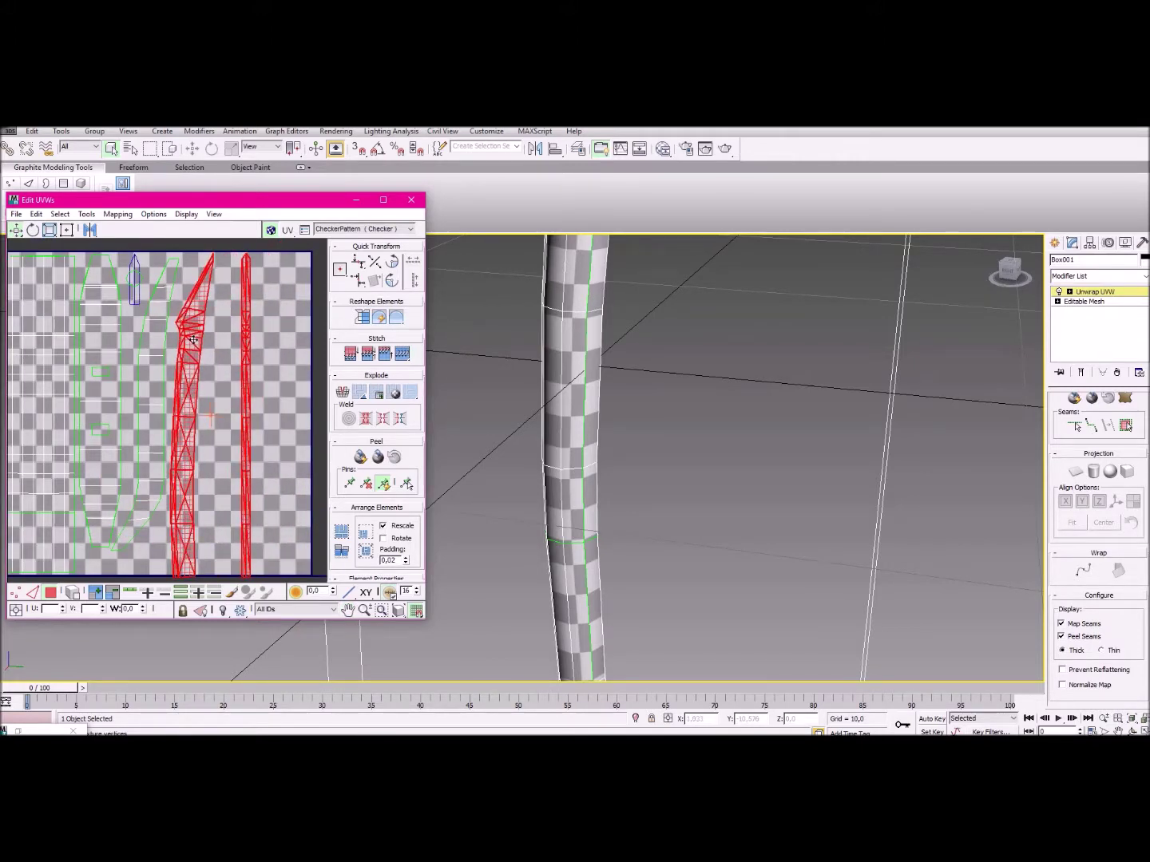
pyautogui.scroll(-4, 206, 356)
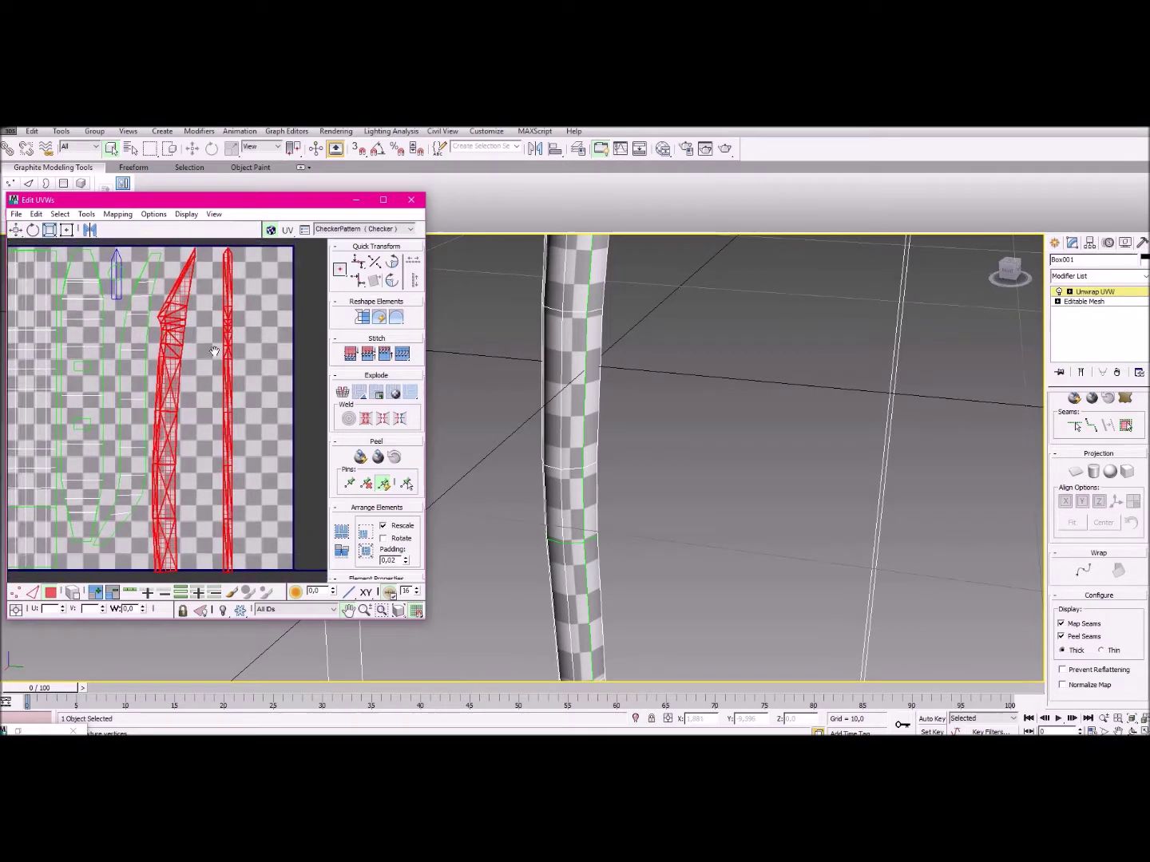
pyautogui.moveTo(186, 321); pyautogui.dragTo(229, 315)
pyautogui.click(198, 284)
# Select only the blade UV part, position it close beside the narrow edge strip and clear the selection.
pyautogui.moveTo(195, 263); pyautogui.dragTo(247, 460)
pyautogui.scroll(8, 194, 463)
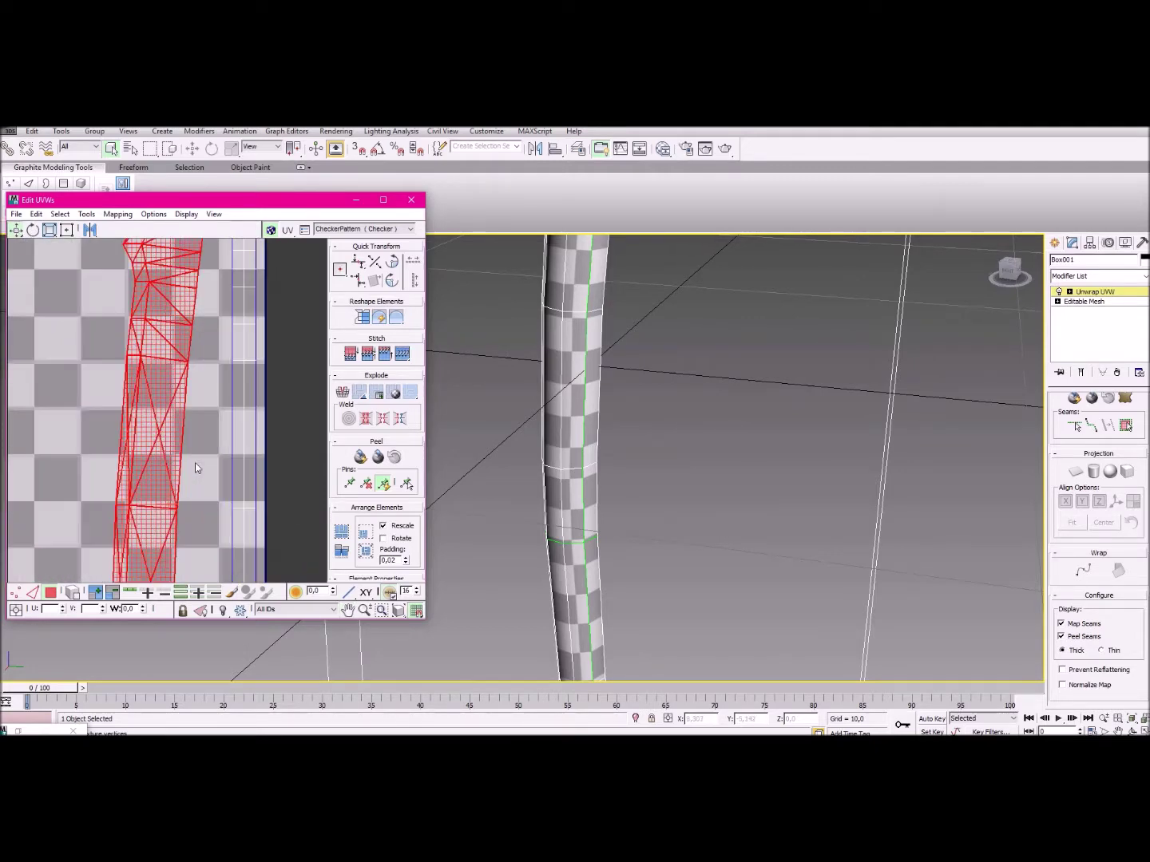
pyautogui.moveTo(187, 351); pyautogui.dragTo(170, 472, button='middle')
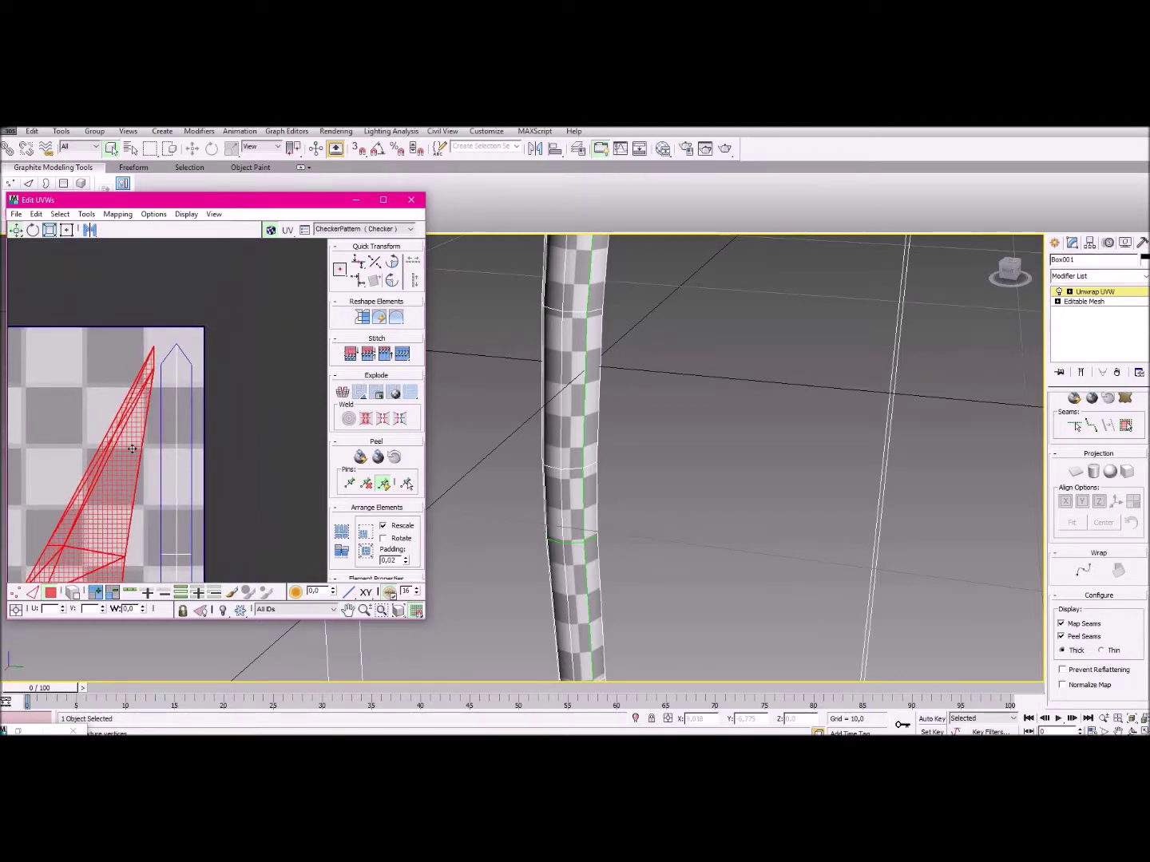
pyautogui.moveTo(102, 463)
pyautogui.mouseDown()
pyautogui.moveTo(124, 456)
pyautogui.moveTo(99, 457)
pyautogui.mouseUp()
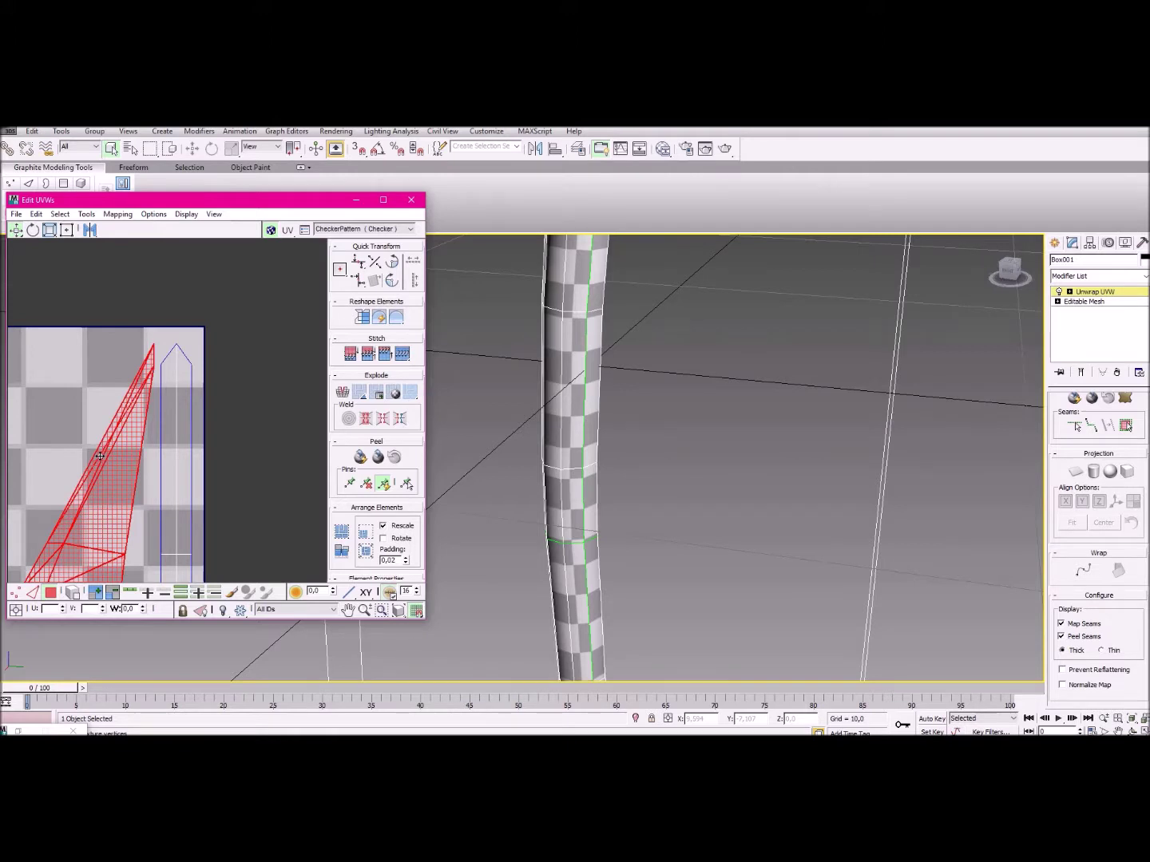
pyautogui.scroll(-5, 99, 457)
pyautogui.scroll(1, 185, 326)
pyautogui.moveTo(191, 347); pyautogui.dragTo(209, 381, button='middle')
pyautogui.click(209, 377)
# Move the grid strip and ring UV parts onto the checker tile, scale them down and rotate them 90 degrees counterclockwise.
pyautogui.moveTo(101, 430); pyautogui.dragTo(147, 446, button='middle')
pyautogui.scroll(-4, 147, 446)
pyautogui.moveTo(111, 385); pyautogui.dragTo(152, 384, button='middle')
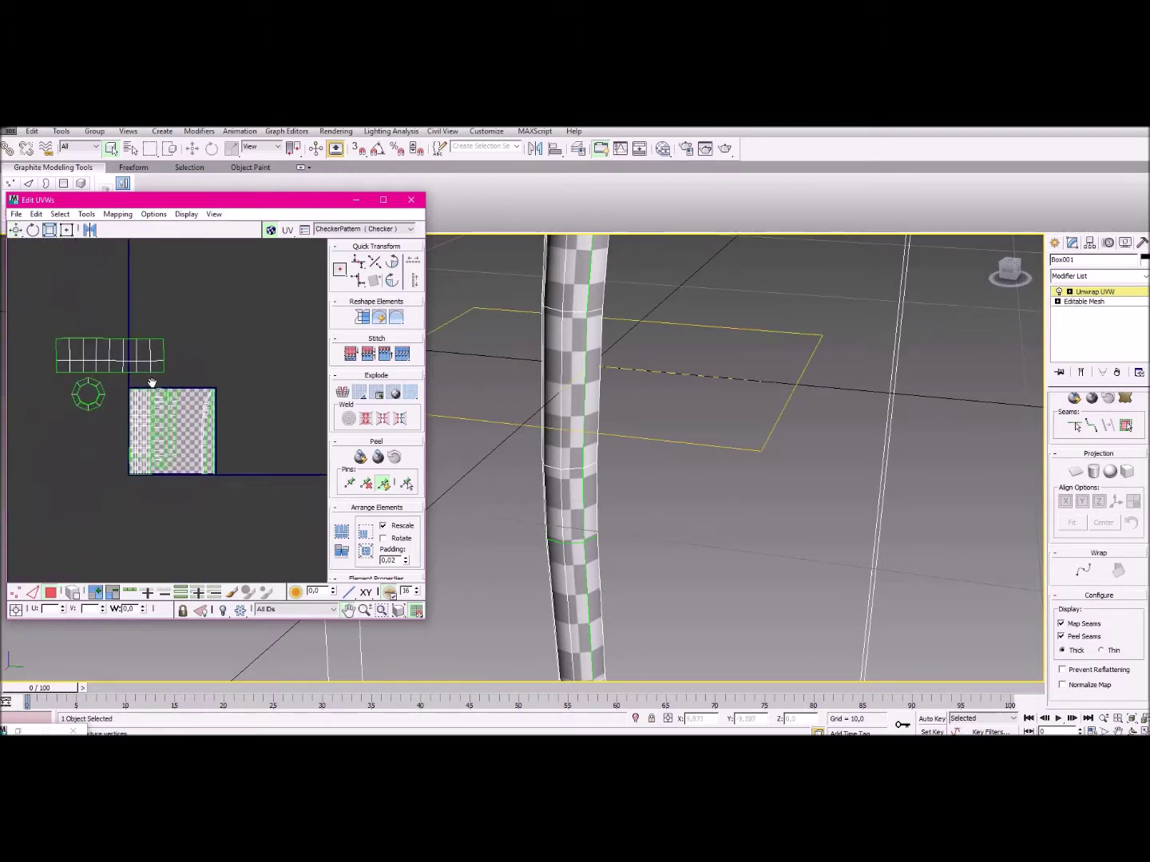
pyautogui.moveTo(52, 333); pyautogui.dragTo(105, 424)
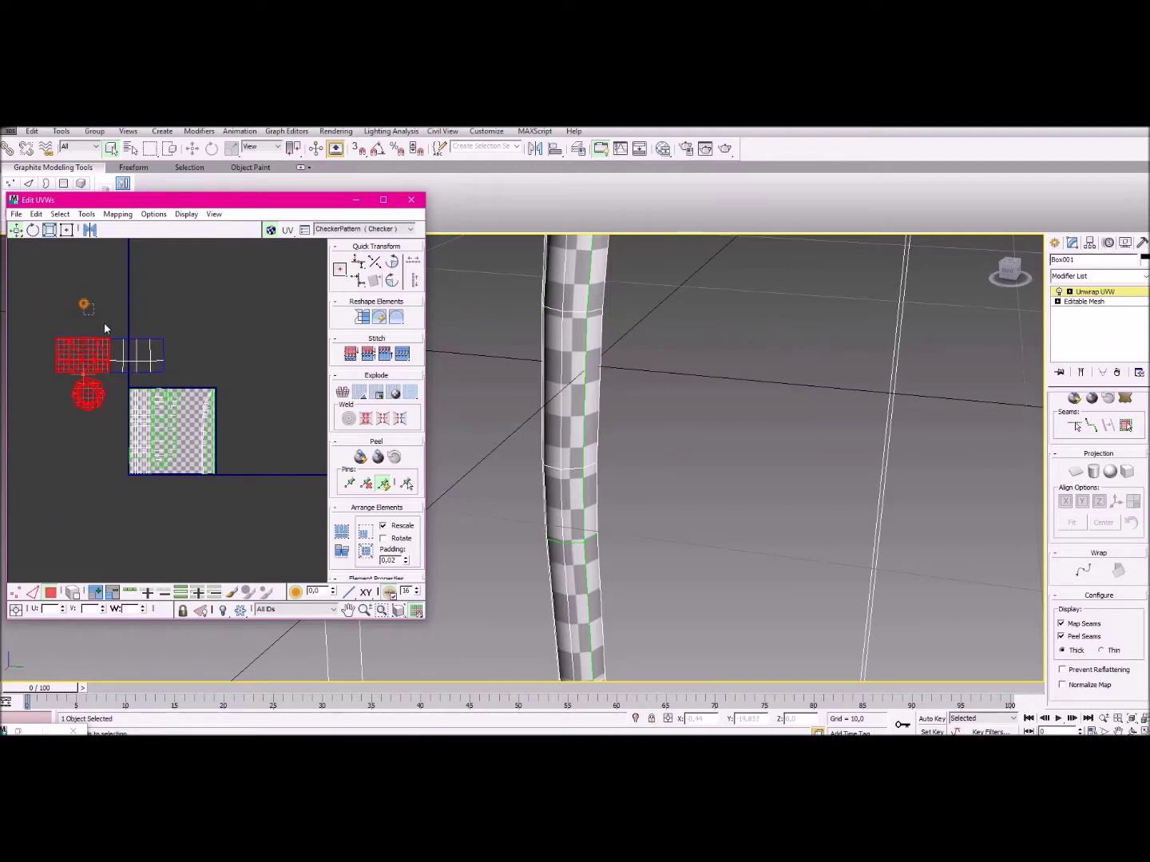
pyautogui.keyDown('ctrl'); pyautogui.moveTo(182, 376); pyautogui.dragTo(224, 406); pyautogui.keyUp('ctrl')
pyautogui.scroll(3, 199, 394)
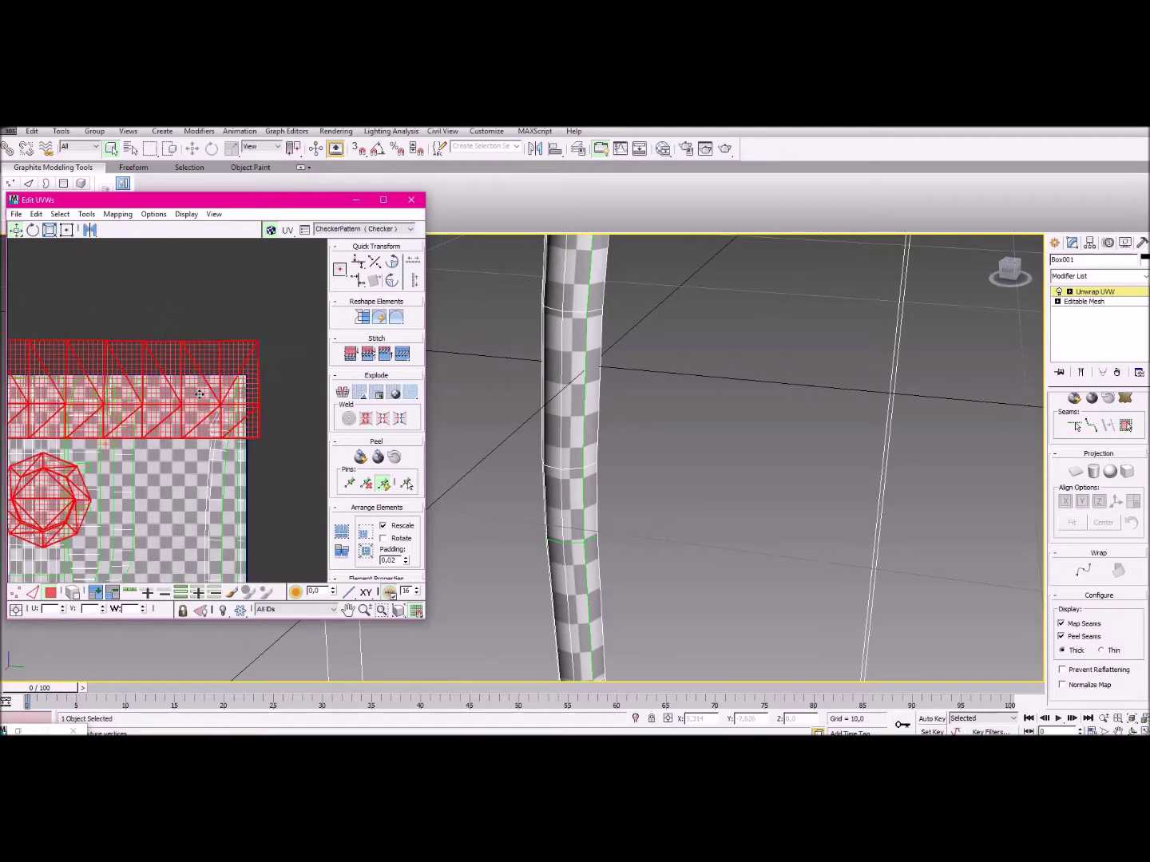
pyautogui.click(49, 230)
pyautogui.moveTo(159, 404); pyautogui.dragTo(176, 493)
pyautogui.click(392, 264)
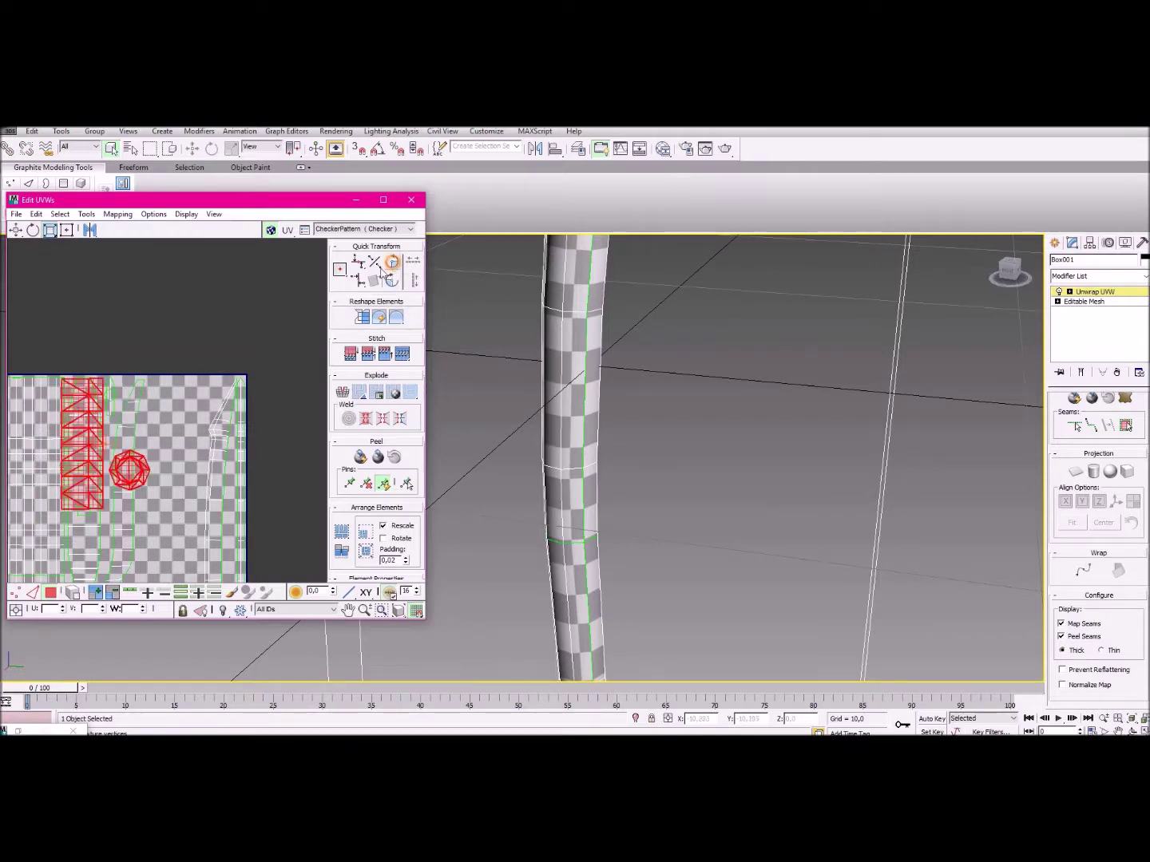
# Move the rotated grid strip and ring into the free area between the crossguard parts and the blade, then clear the selection.
pyautogui.click(16, 230)
pyautogui.moveTo(178, 482); pyautogui.dragTo(198, 384, button='middle')
pyautogui.scroll(3, 198, 385)
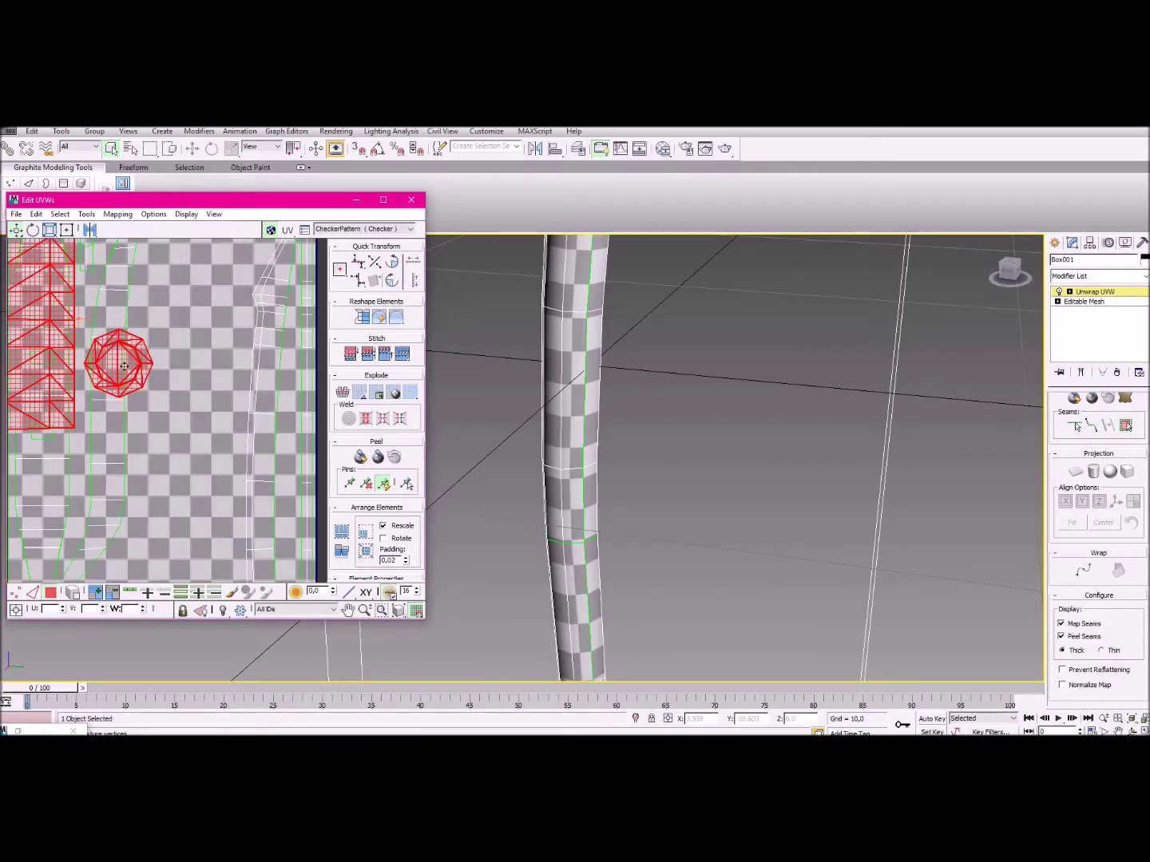
pyautogui.moveTo(62, 347); pyautogui.dragTo(164, 390, button='middle')
pyautogui.scroll(-2, 183, 466)
pyautogui.scroll(-2, 183, 468)
pyautogui.moveTo(167, 392); pyautogui.dragTo(263, 392)
pyautogui.click(257, 471)
# Arrange the grid strip at the tile's lower border beside the blade, with the ring directly above it, and clear the selection.
pyautogui.moveTo(233, 315); pyautogui.dragTo(182, 441)
pyautogui.scroll(3, 162, 459)
pyautogui.scroll(-1, 160, 464)
pyautogui.scroll(-3, 199, 443)
pyautogui.click(237, 444)
pyautogui.moveTo(249, 357); pyautogui.dragTo(320, 442)
pyautogui.moveTo(282, 421); pyautogui.dragTo(265, 469, button='middle')
pyautogui.moveTo(257, 418); pyautogui.dragTo(97, 426)
pyautogui.scroll(3, 95, 418)
pyautogui.click(107, 349)
pyautogui.scroll(-3, 107, 349)
pyautogui.scroll(-2, 94, 359)
pyautogui.moveTo(81, 370); pyautogui.dragTo(167, 391, button='middle')
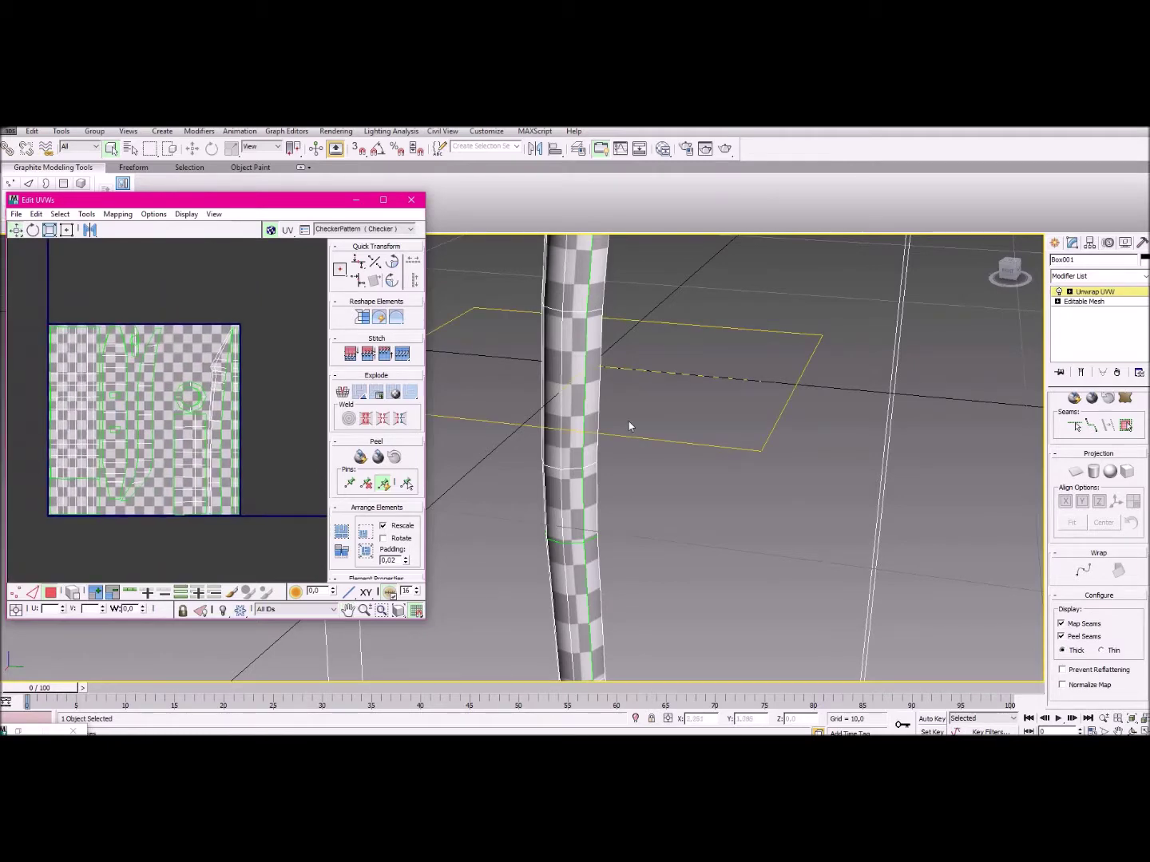
# Render the UVW template of the sword layout at 1024 by 1024 pixels.
pyautogui.scroll(-6, 693, 452)
pyautogui.moveTo(588, 367); pyautogui.dragTo(490, 465, button='middle')
pyautogui.moveTo(241, 205); pyautogui.dragTo(315, 218)
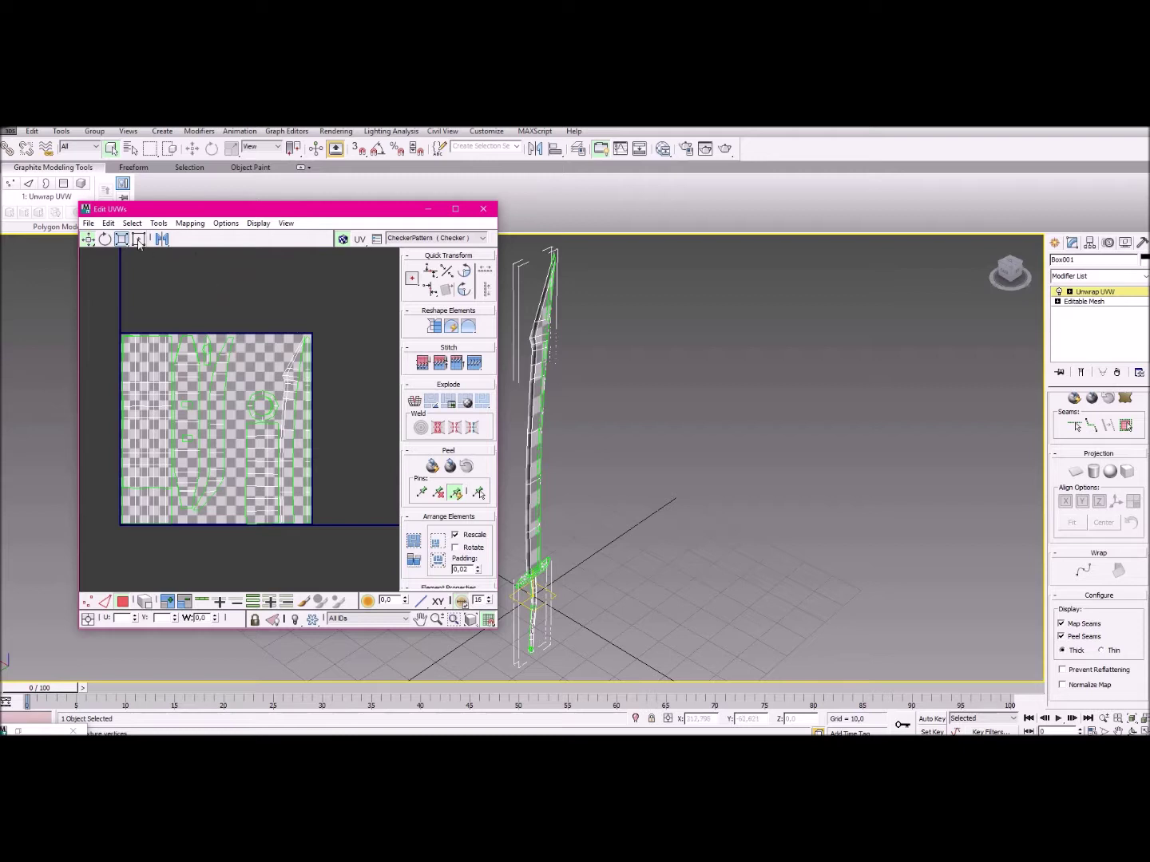
pyautogui.click(110, 224)
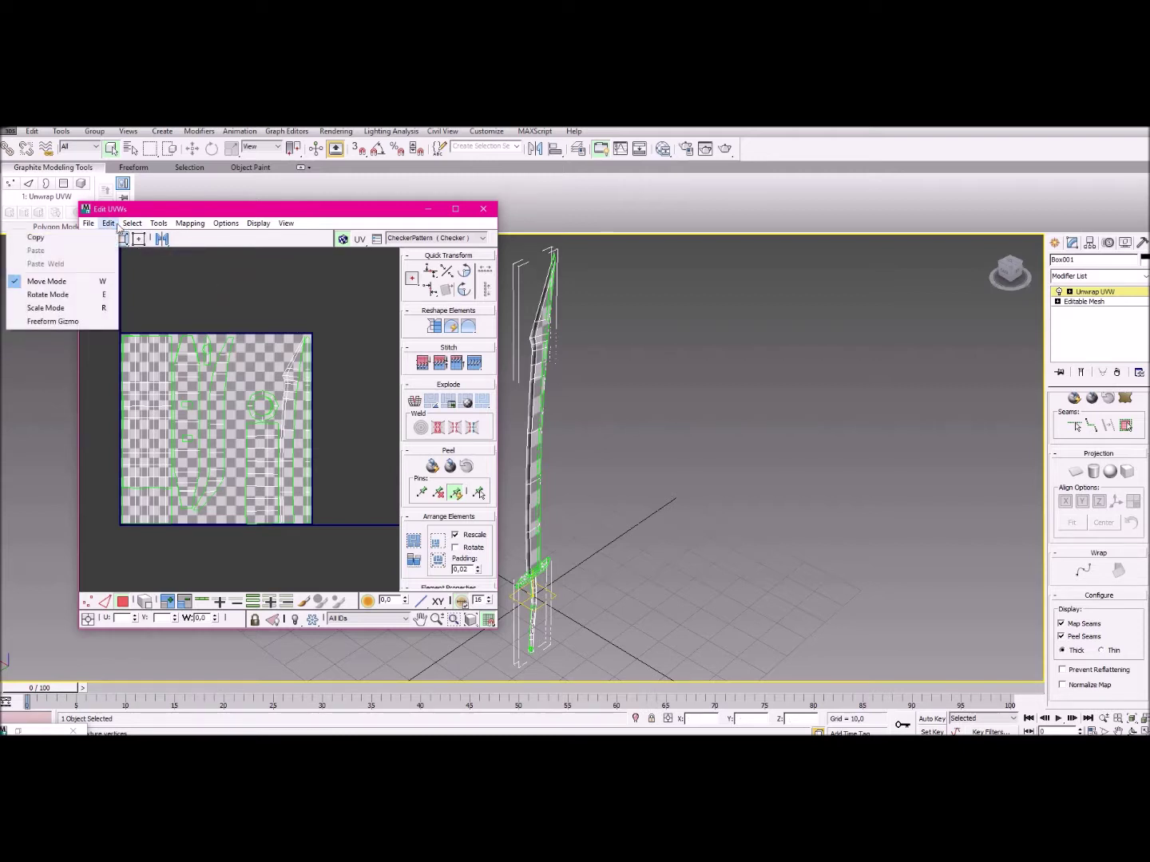
pyautogui.moveTo(158, 228)
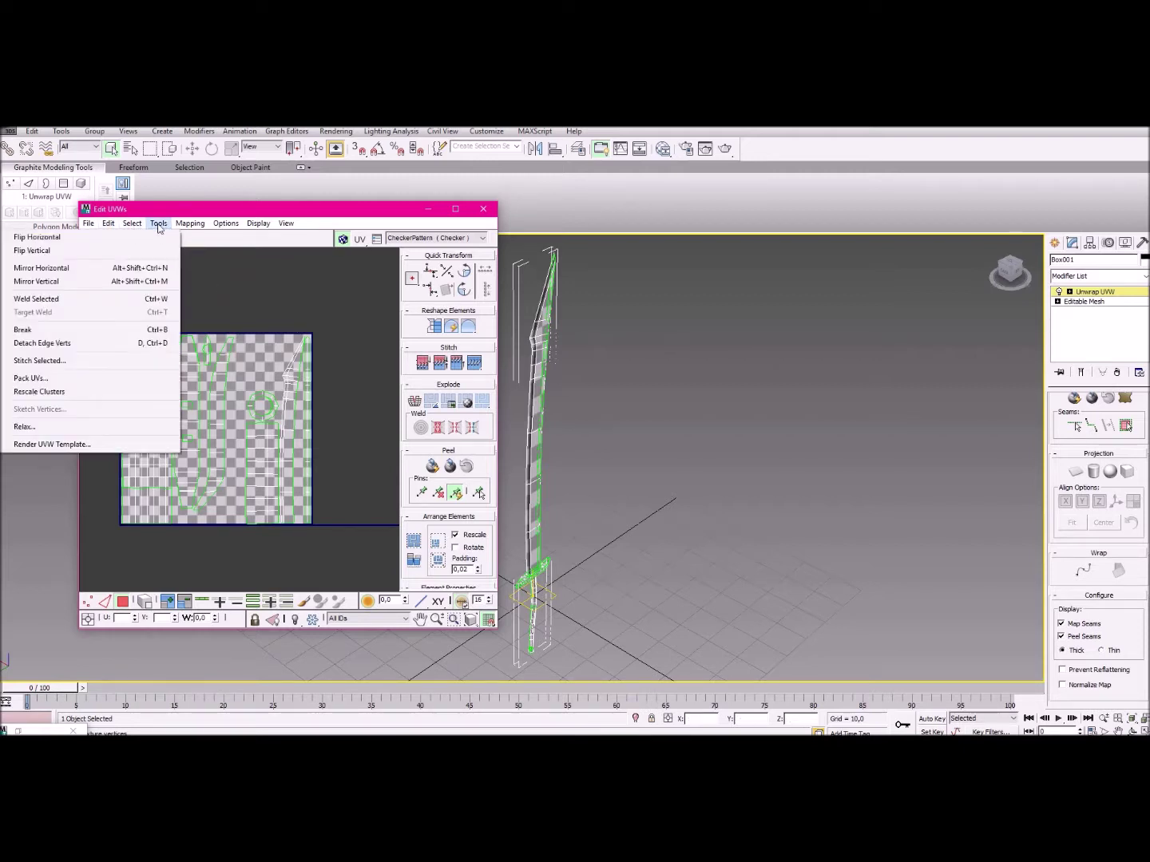
pyautogui.click(158, 227)
pyautogui.click(160, 226)
pyautogui.click(136, 445)
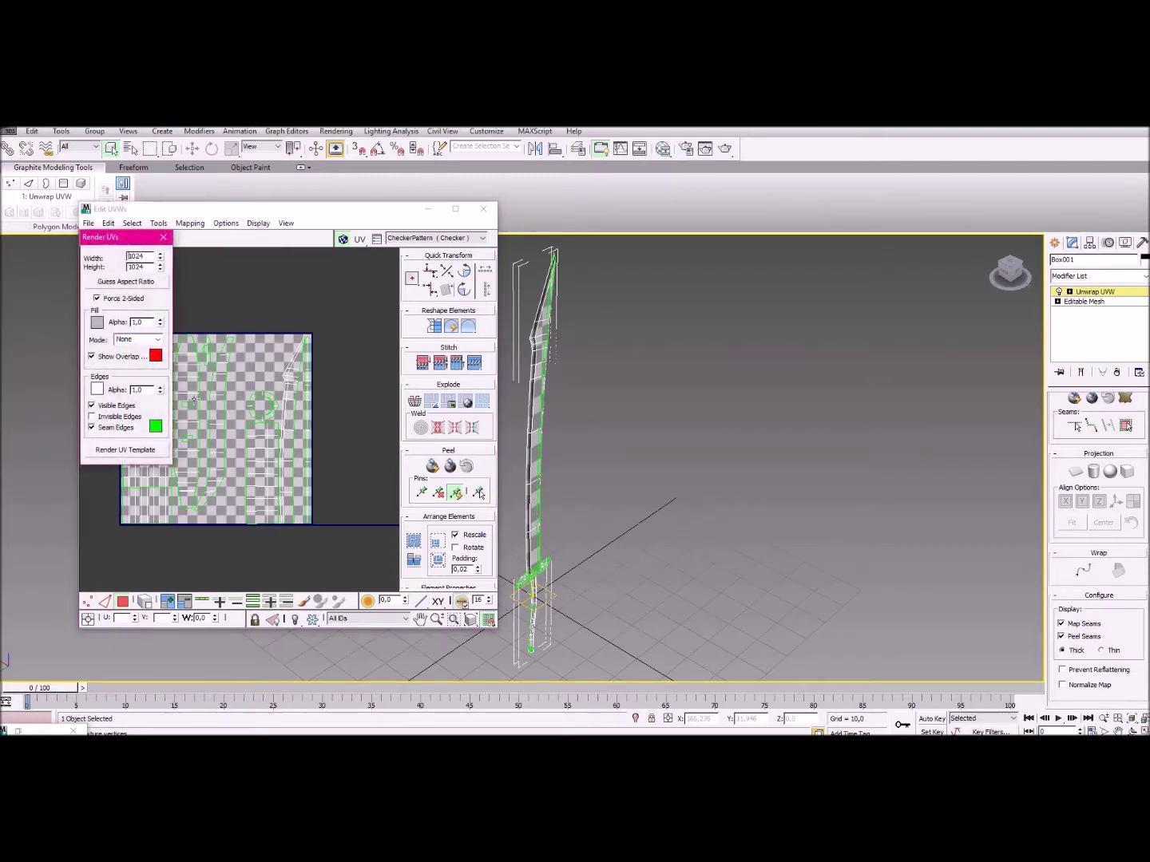
pyautogui.moveTo(109, 244); pyautogui.dragTo(450, 306)
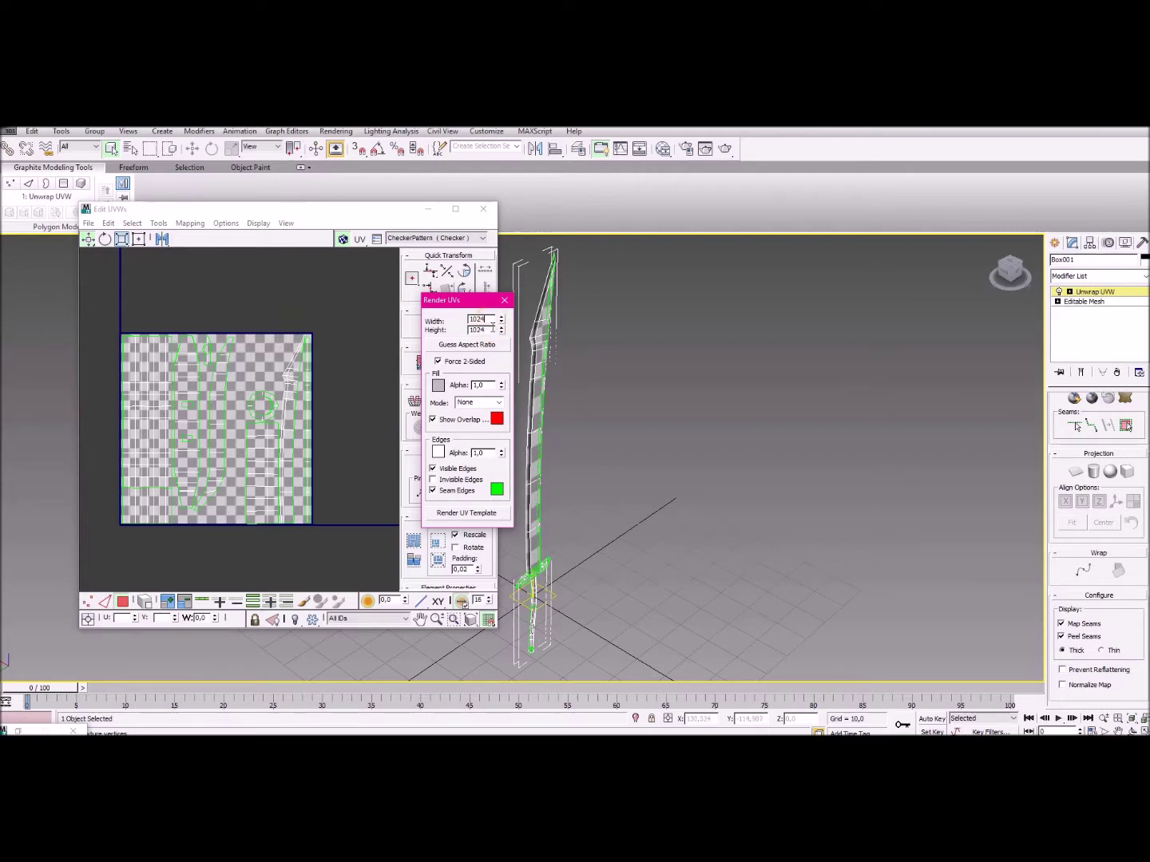
pyautogui.click(465, 515)
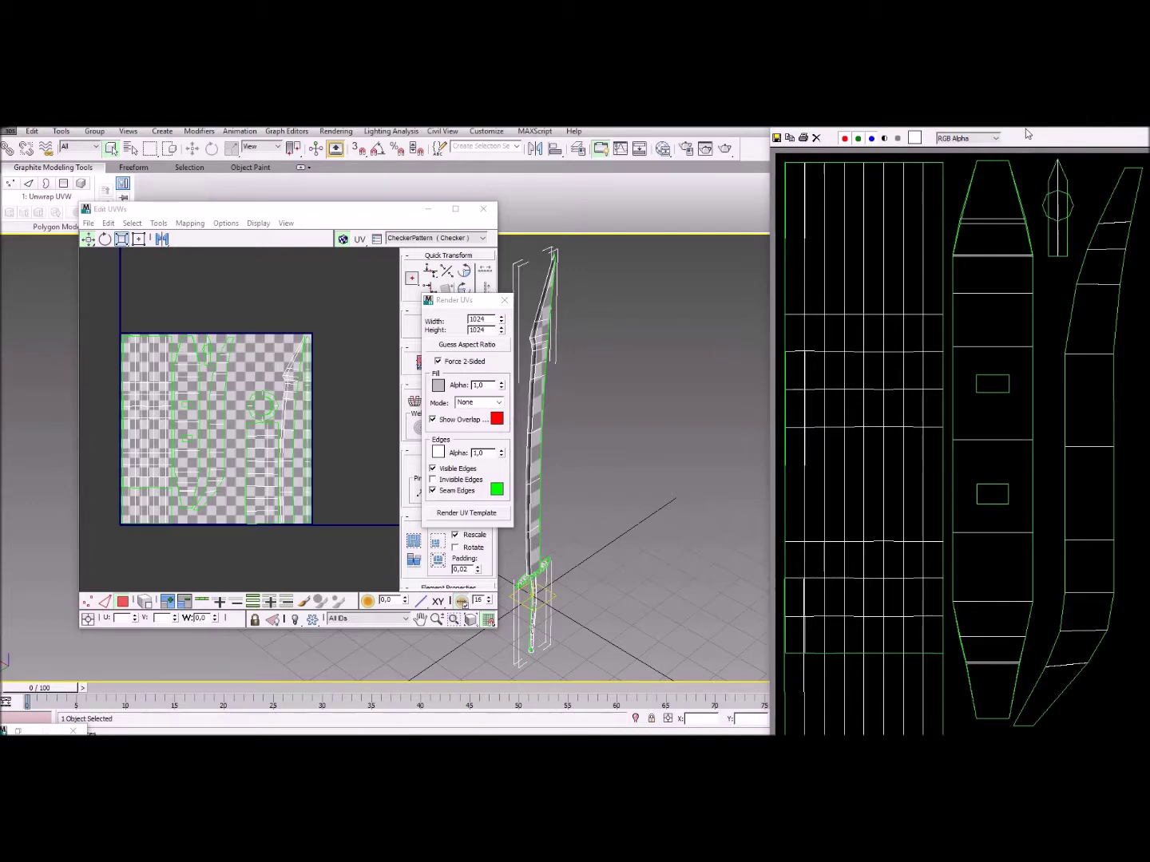
# Shrink and reposition the rendered map window, and examine the UV template.
pyautogui.moveTo(1149, 123); pyautogui.dragTo(700, 165)
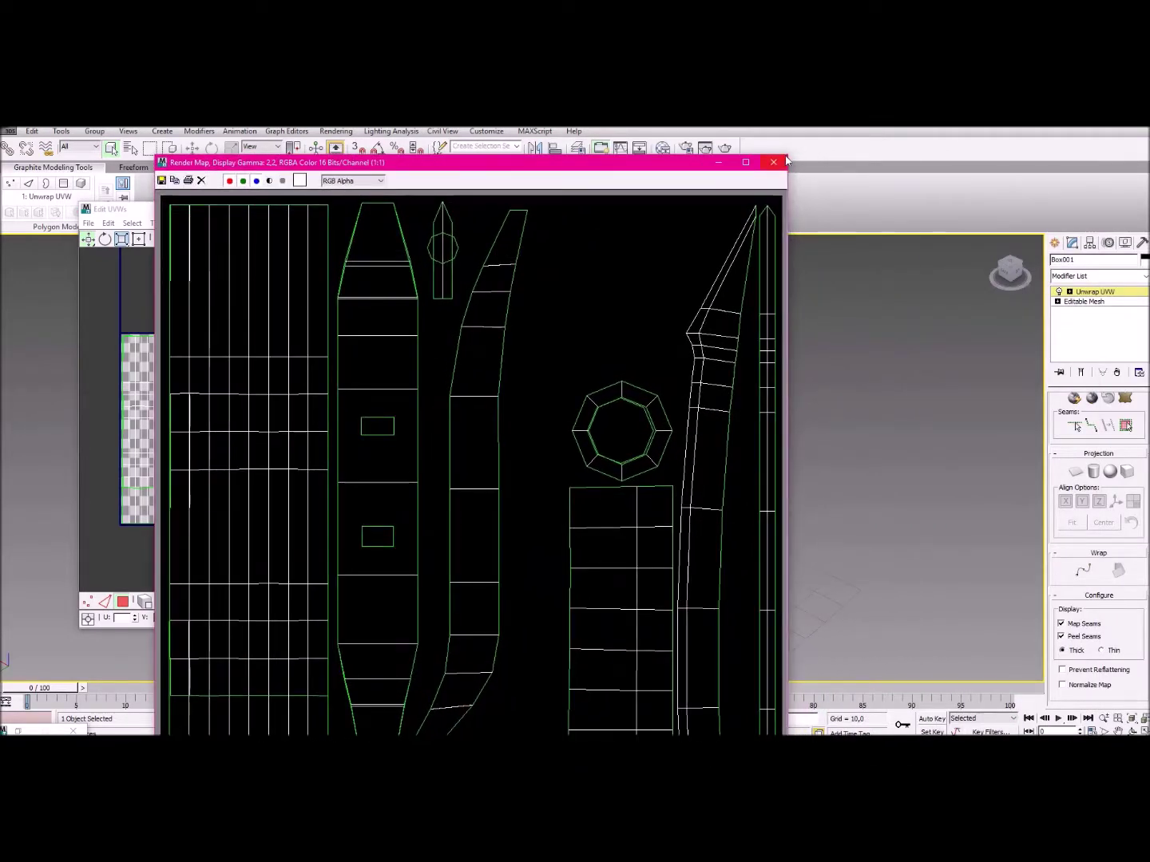
pyautogui.moveTo(790, 161); pyautogui.dragTo(606, 340)
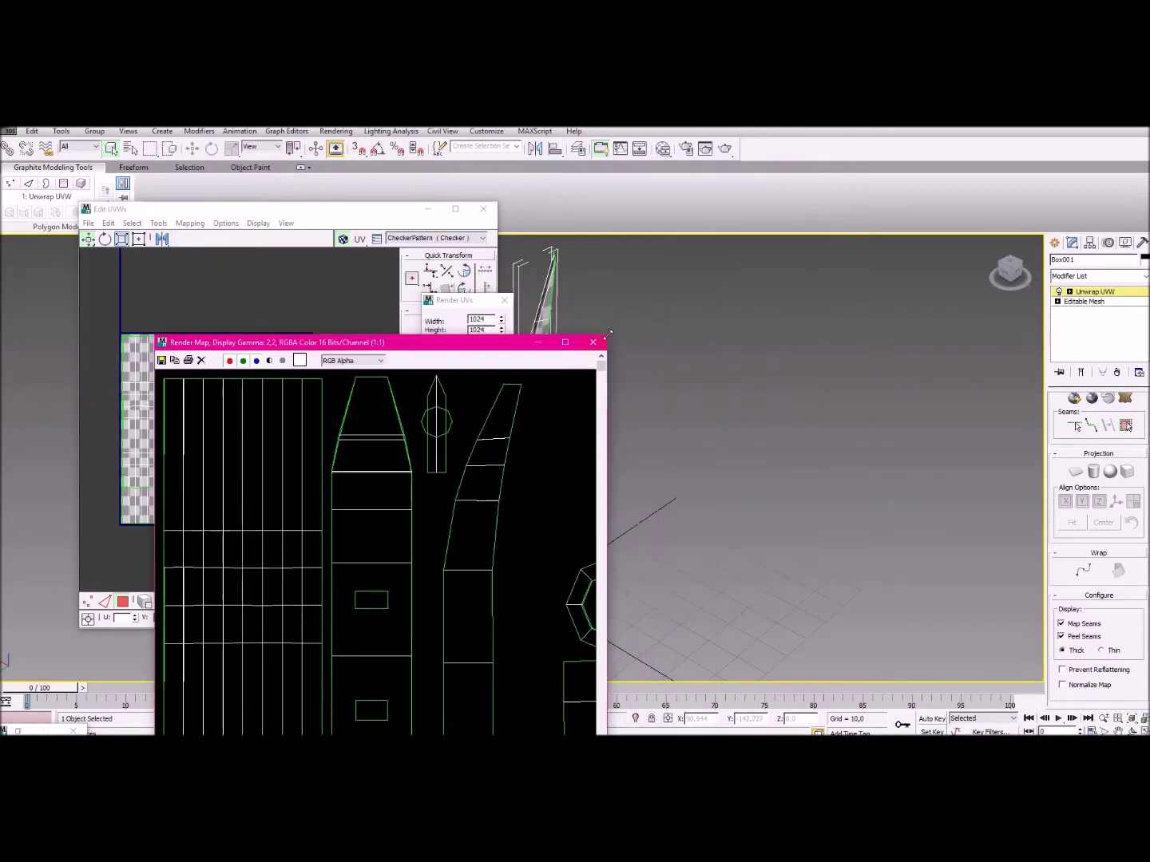
pyautogui.moveTo(463, 332); pyautogui.dragTo(515, 211)
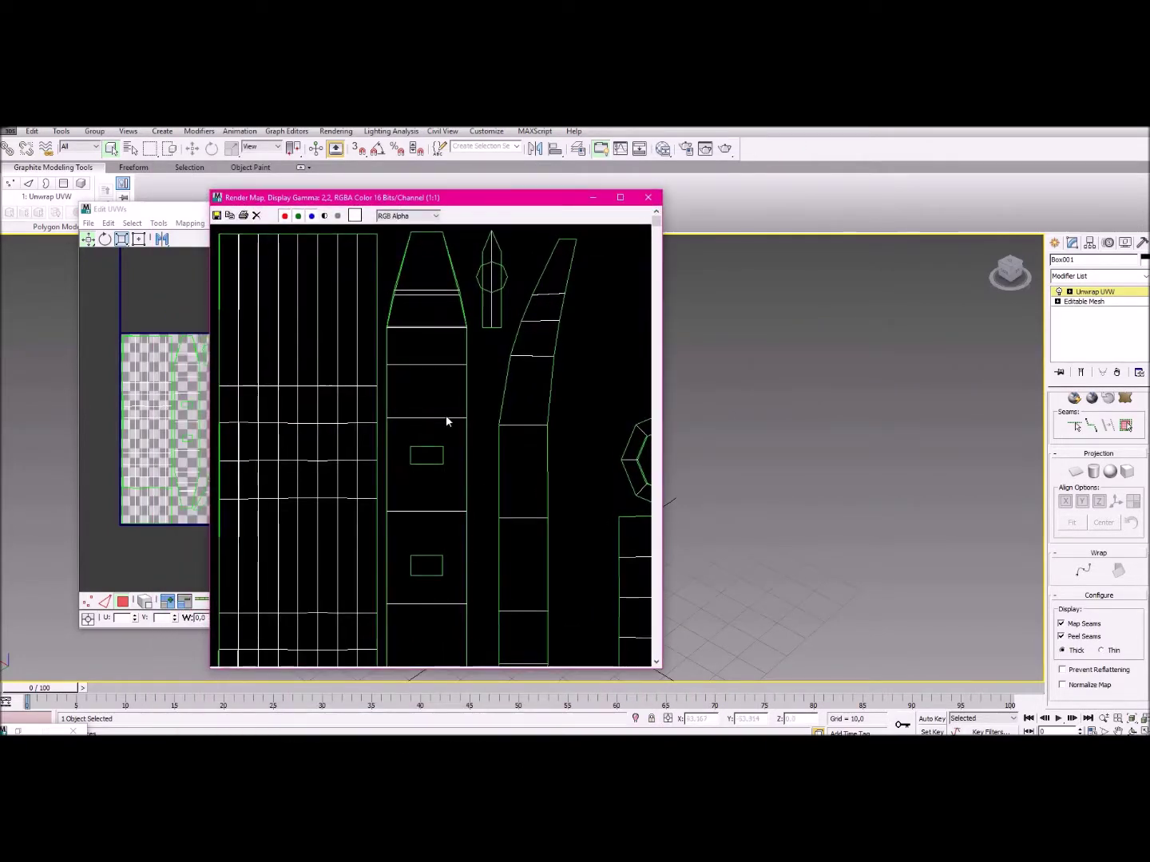
pyautogui.scroll(-5, 514, 482)
pyautogui.scroll(5, 497, 479)
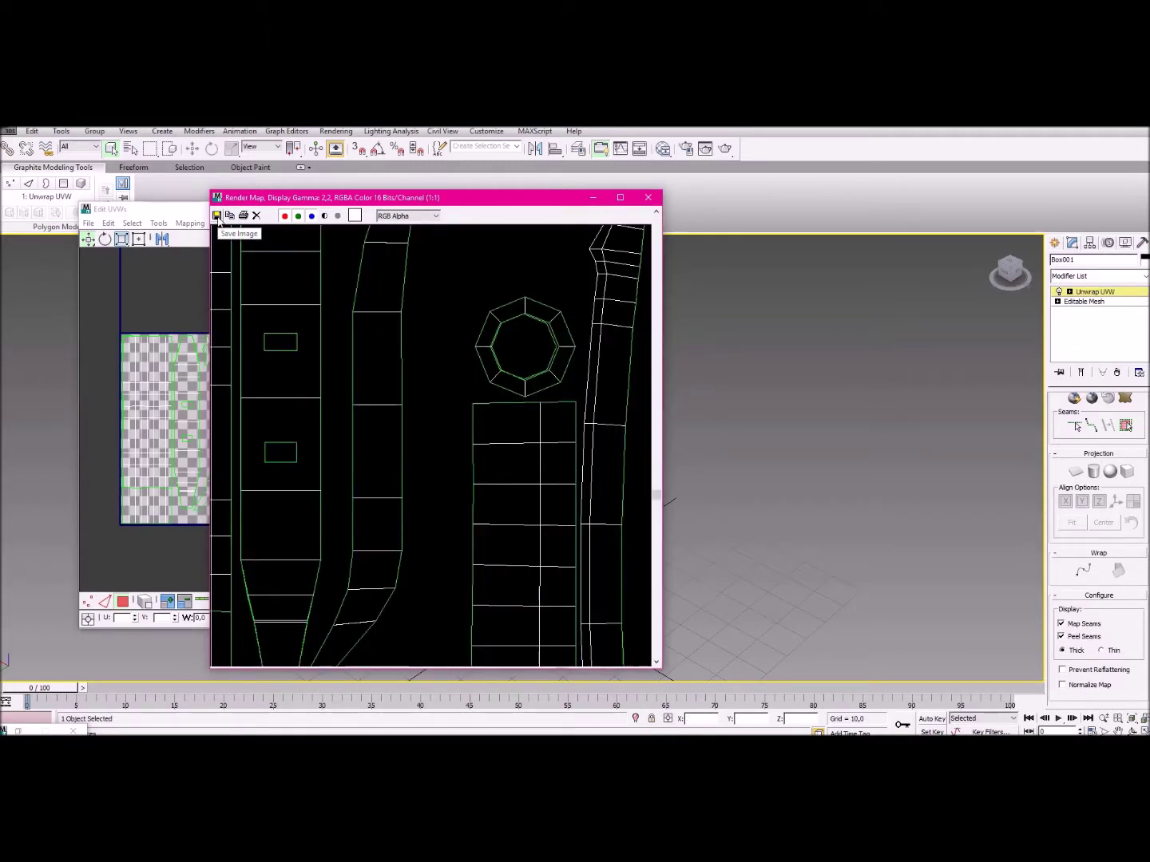
# Save the rendered UV template over Tut_Sword_UVmap.jpg in the Tutorials folder, with JPEG quality 100 and smoothing 0.
pyautogui.click(218, 216)
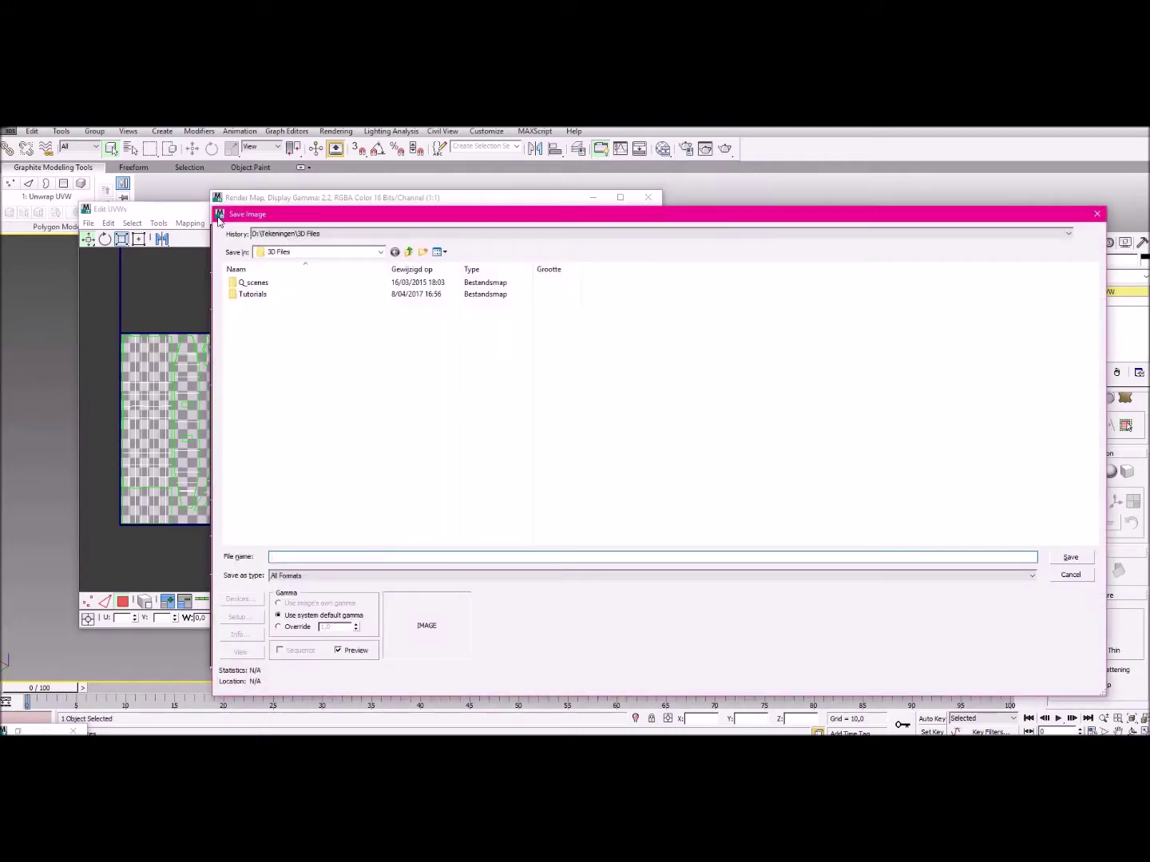
pyautogui.doubleClick(298, 294)
pyautogui.click(335, 308)
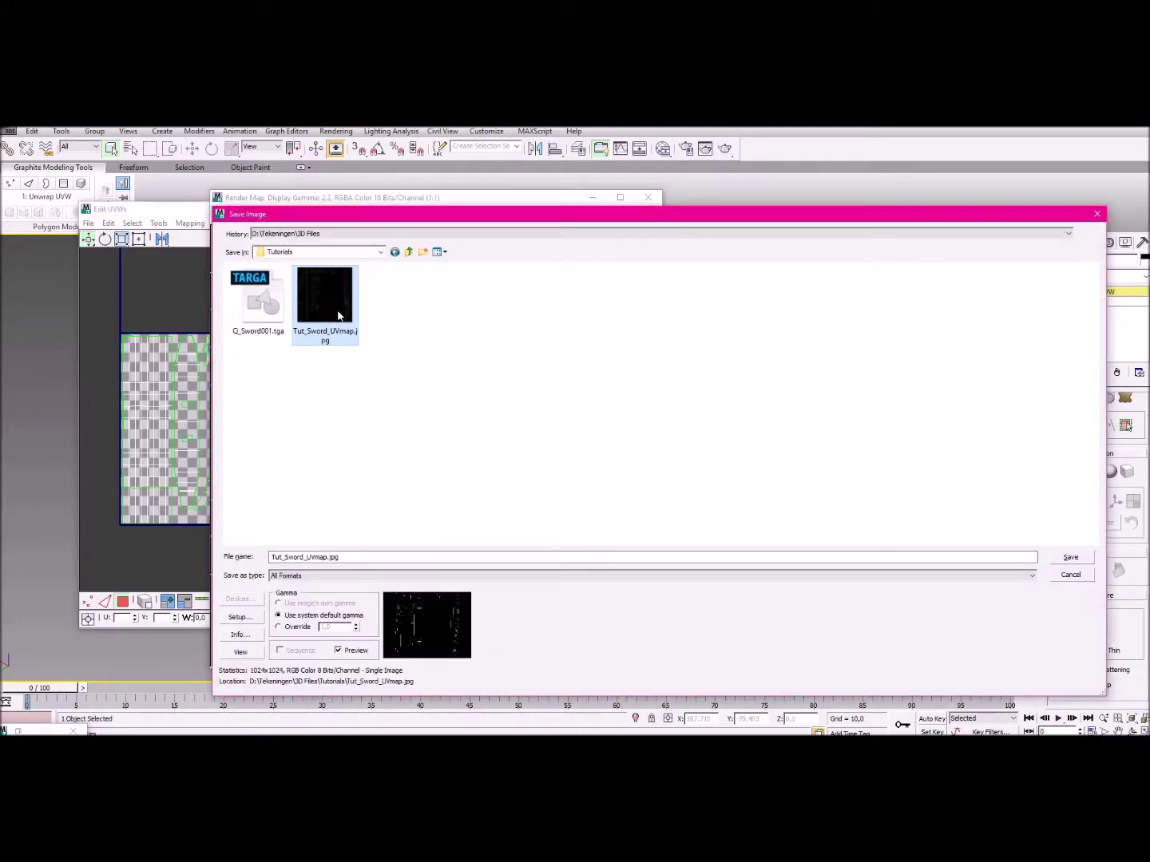
pyautogui.click(1063, 558)
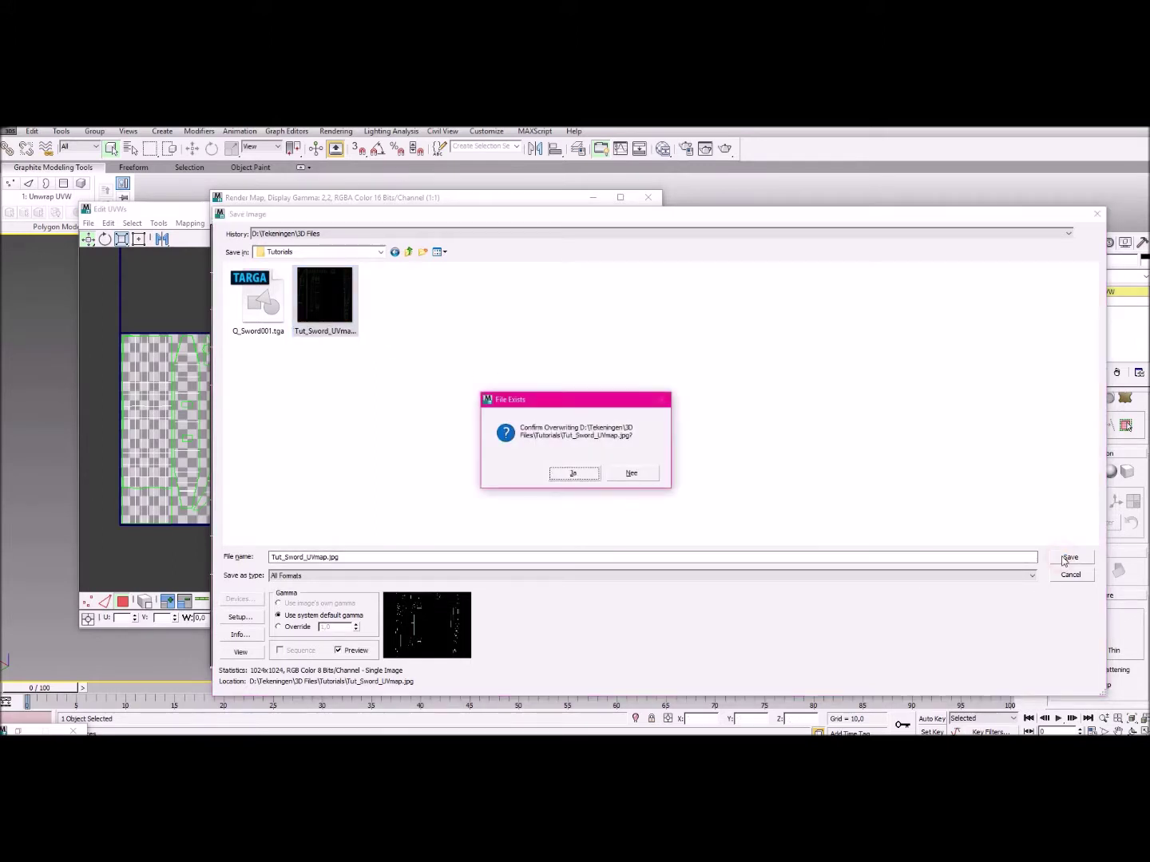
pyautogui.click(588, 474)
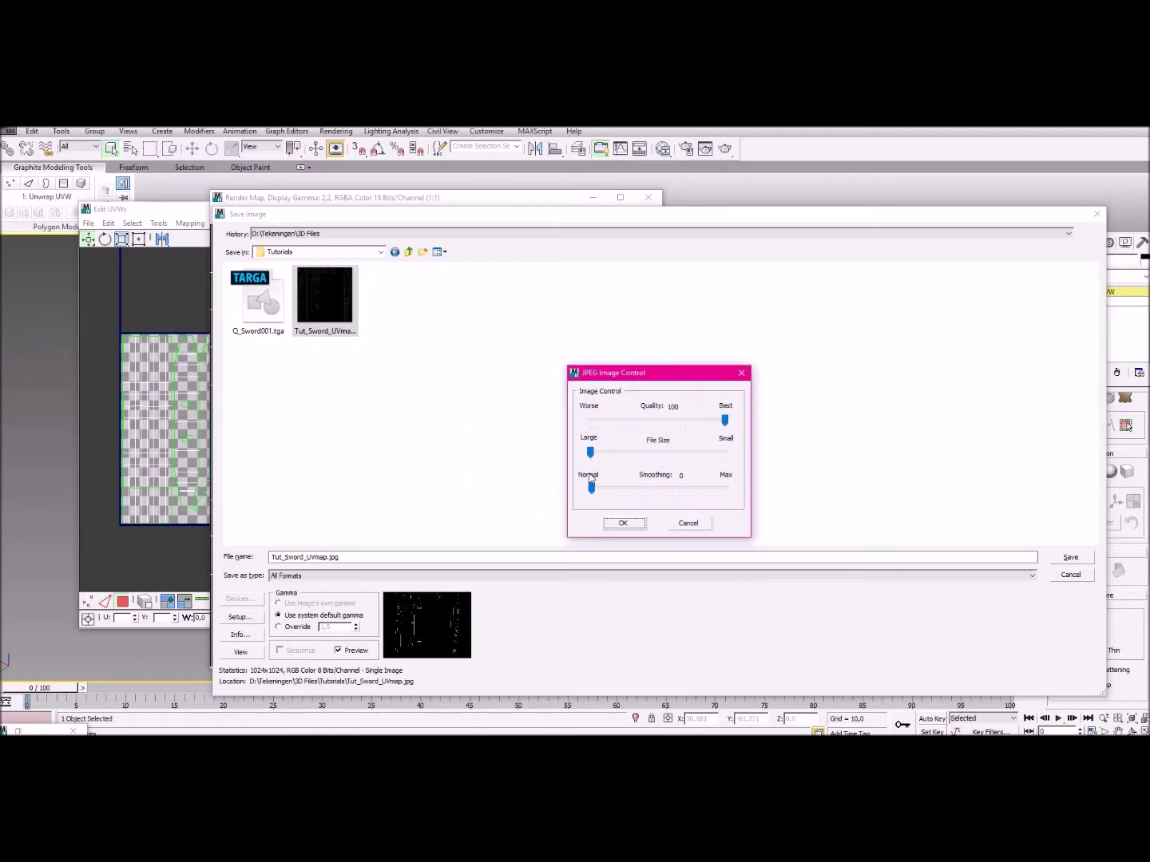
pyautogui.click(622, 523)
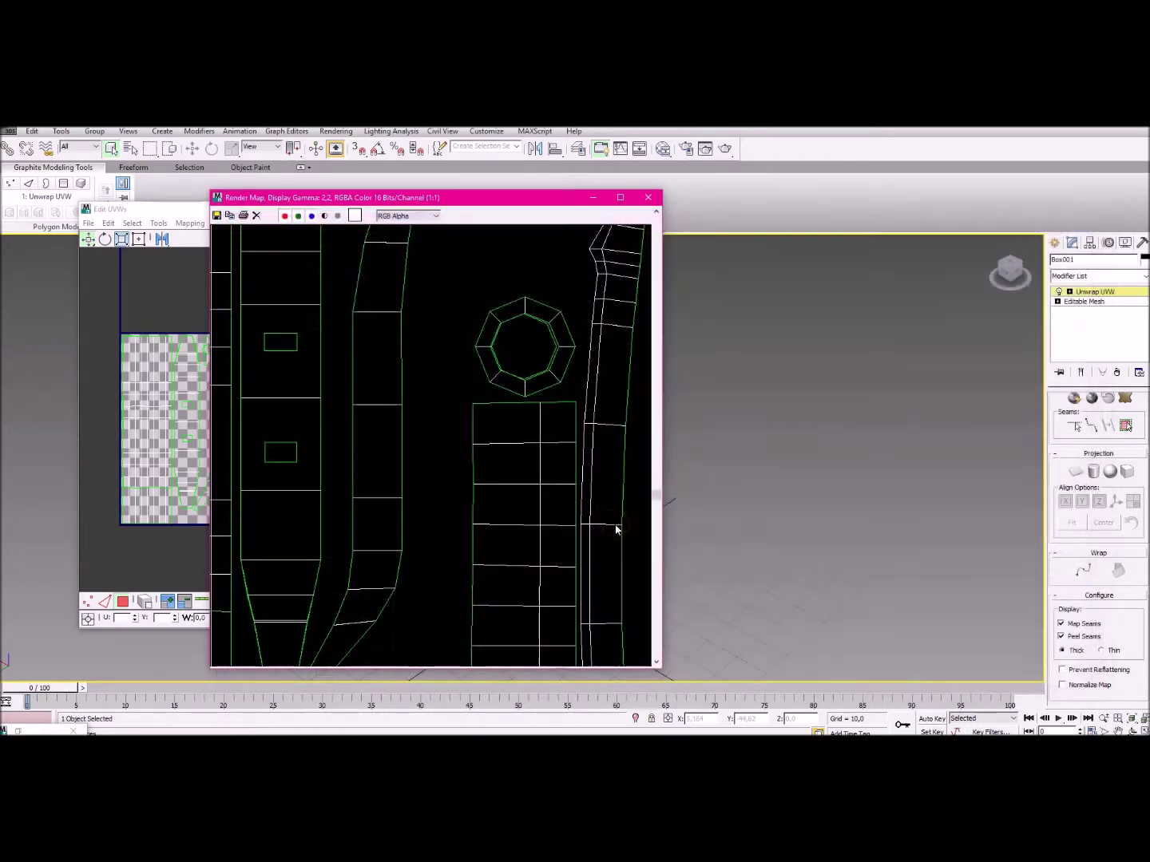
# Close the rendered map, the UV rendering settings and the UVW editor to return to the sword.
pyautogui.click(649, 198)
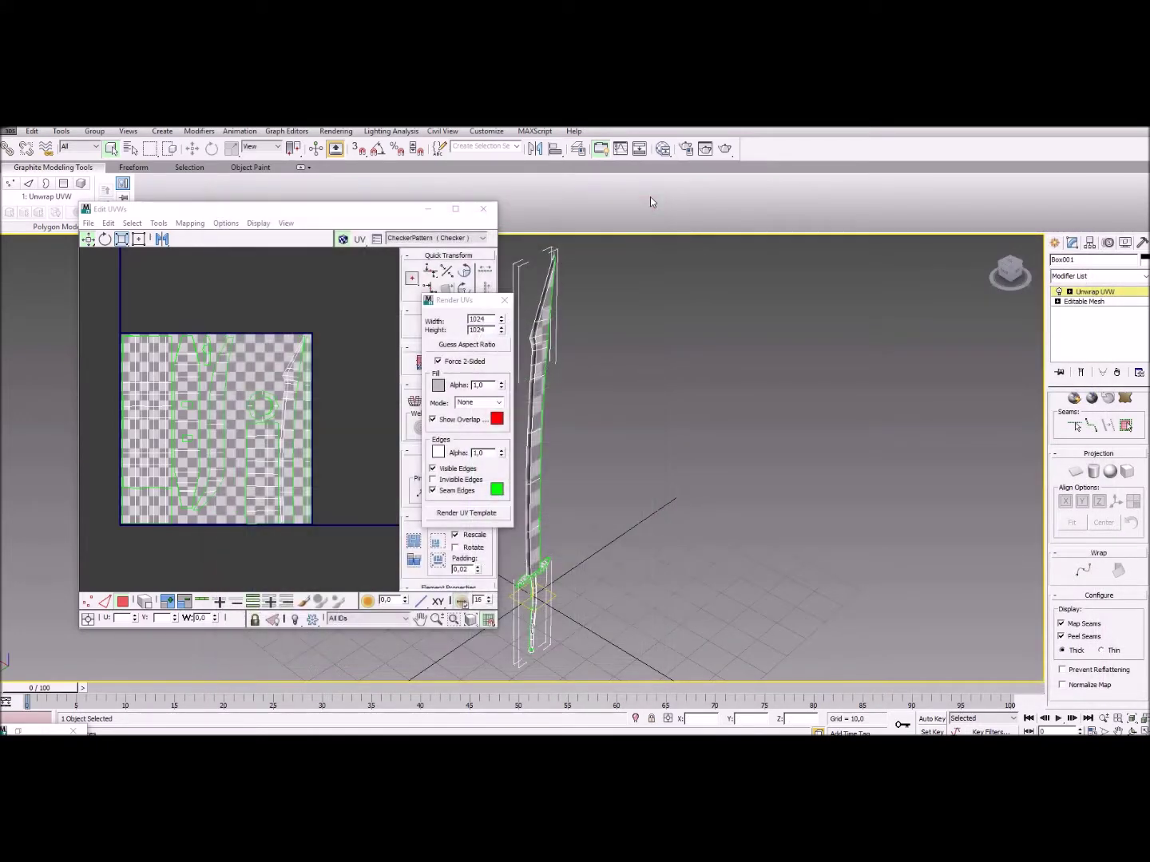
pyautogui.click(505, 301)
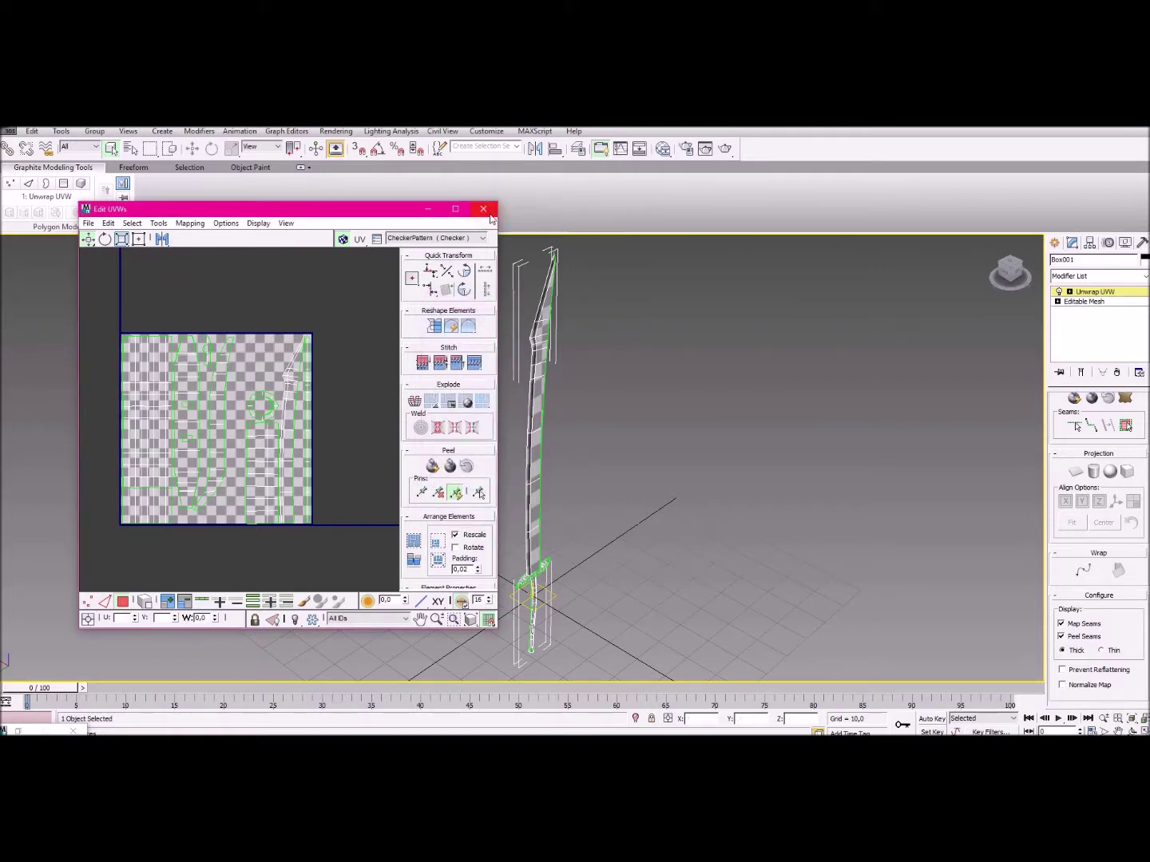
pyautogui.click(483, 209)
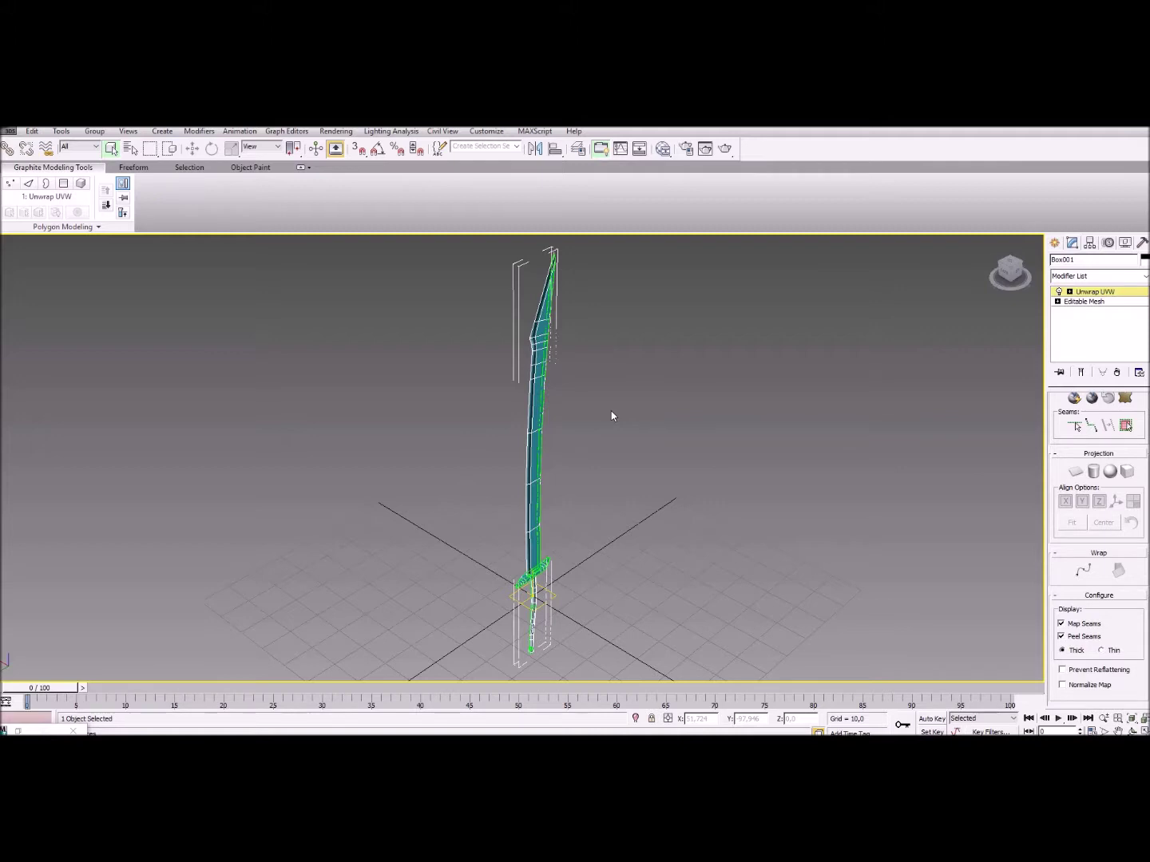
pyautogui.keyDown('alt'); pyautogui.moveTo(674, 435); pyautogui.dragTo(634, 440, button='middle'); pyautogui.keyUp('alt')
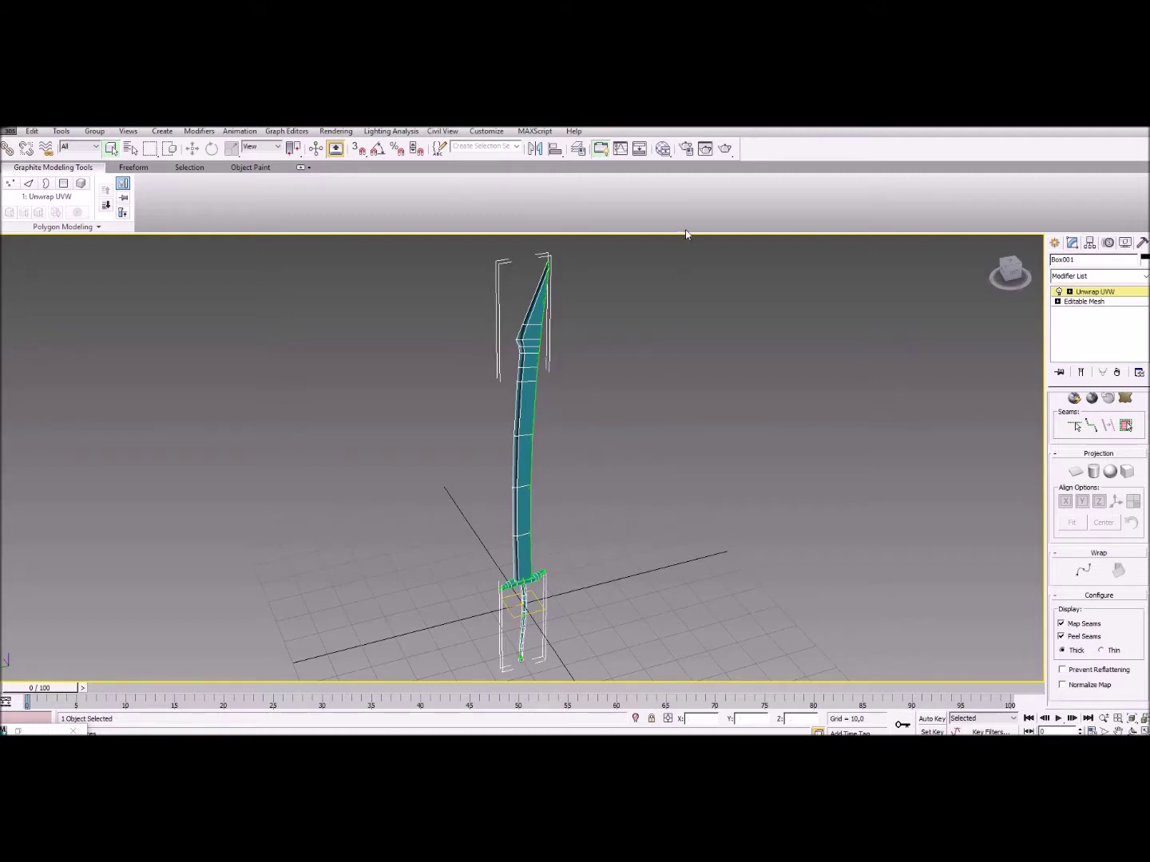
# Add a Standard material to the Slate Material Editor, arranging the editor so the sword and the material node are both in view.
pyautogui.click(663, 149)
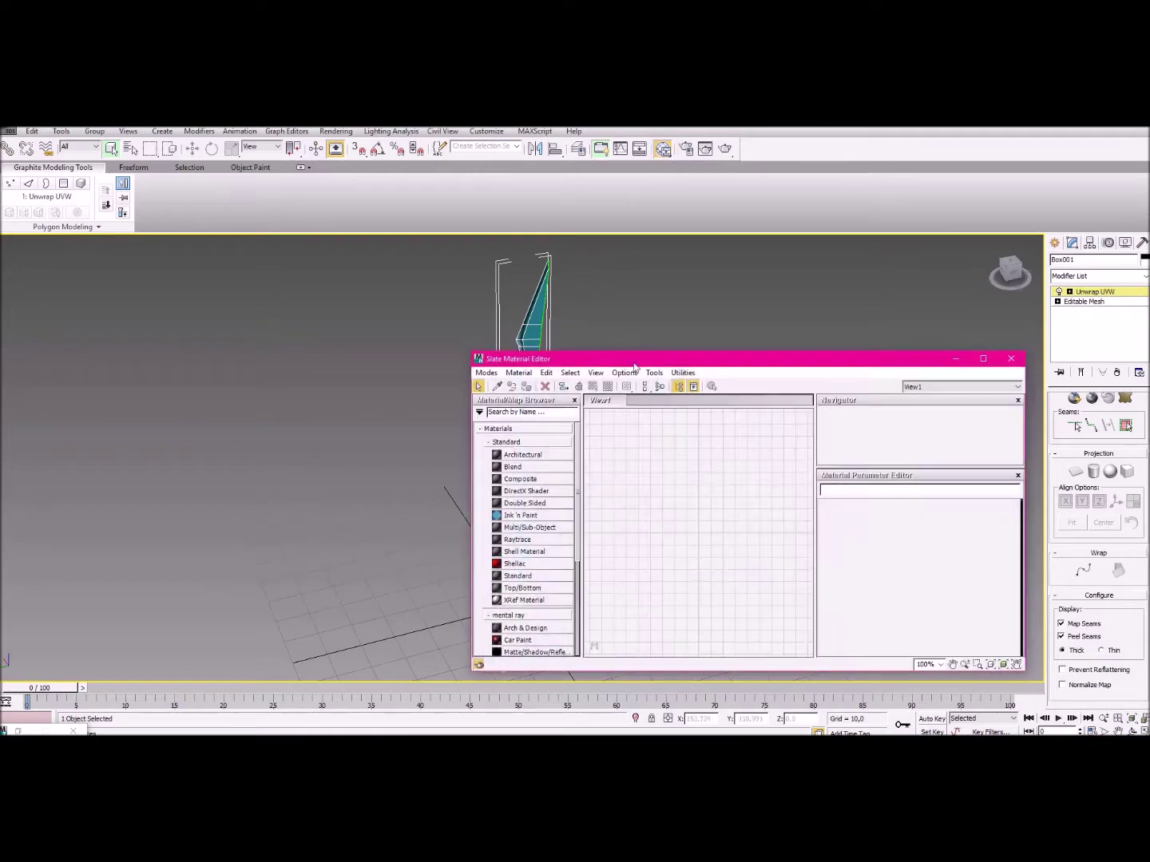
pyautogui.moveTo(699, 361); pyautogui.dragTo(731, 266)
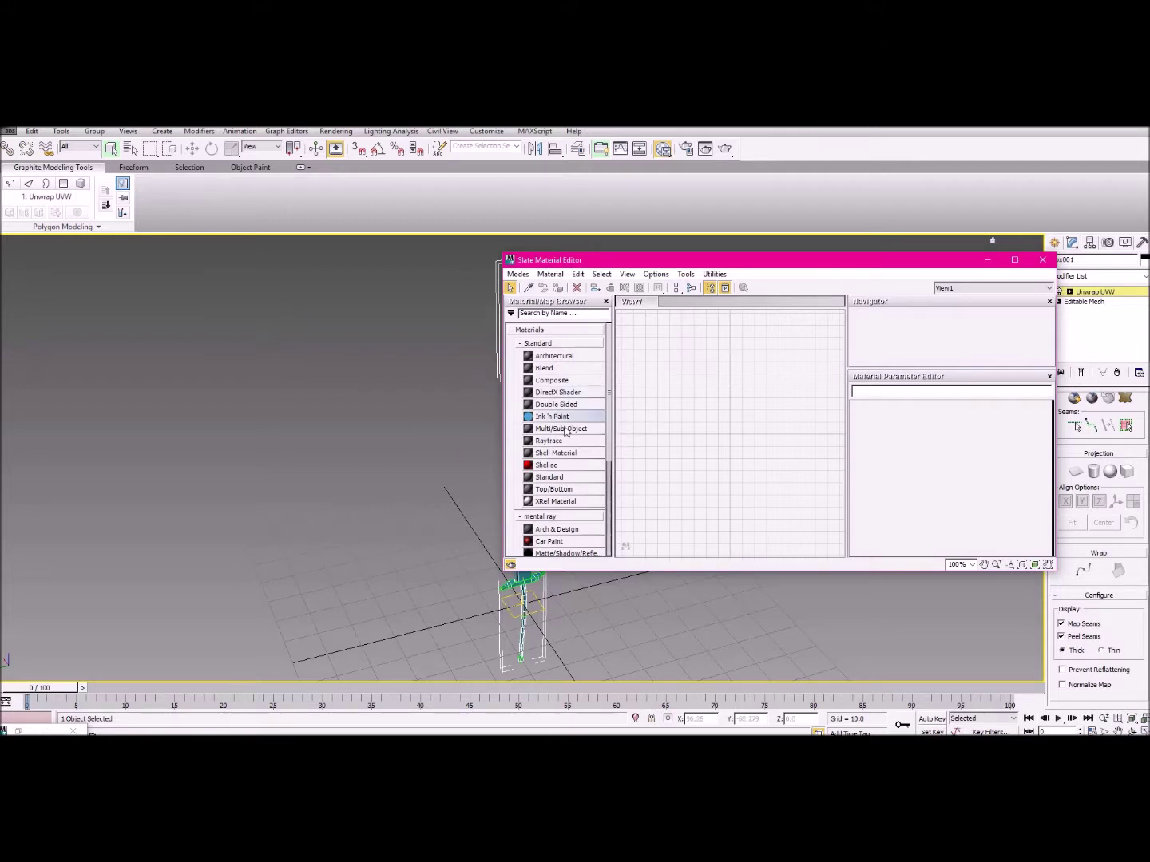
pyautogui.scroll(-5, 555, 456)
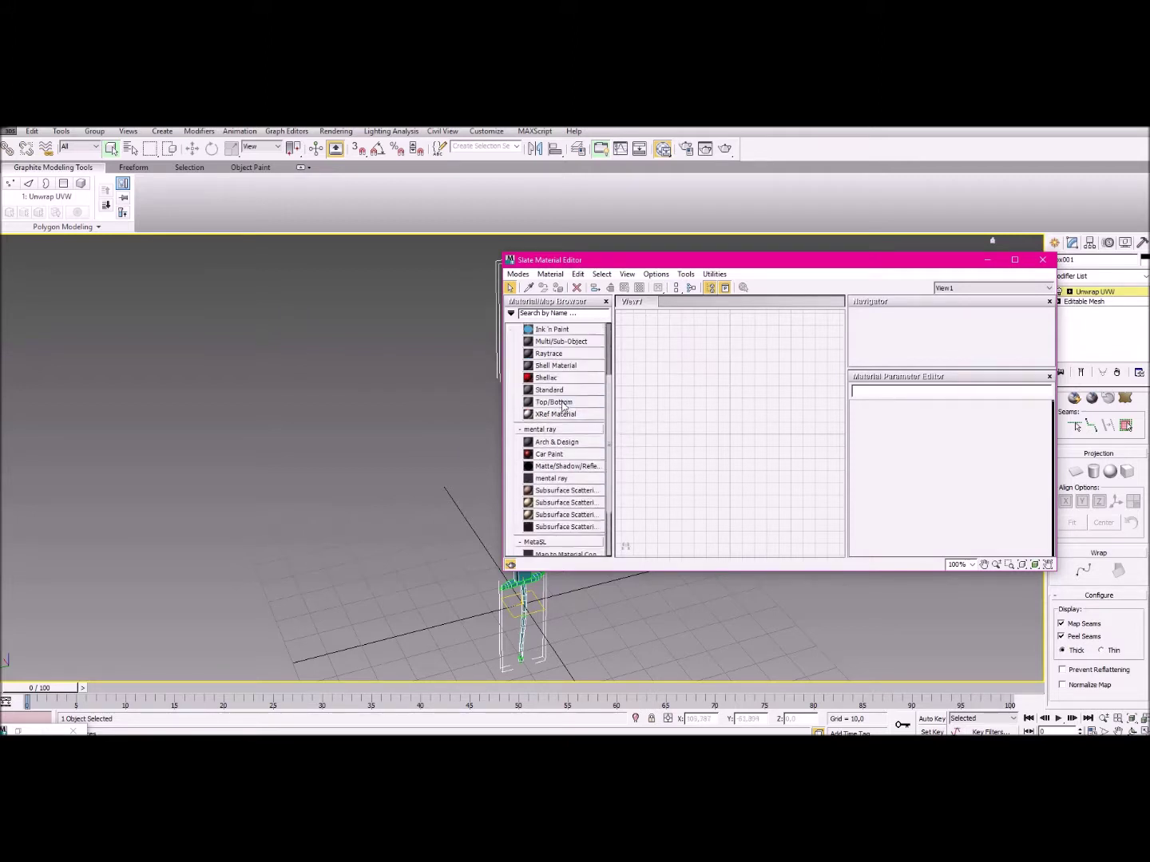
pyautogui.scroll(5, 557, 435)
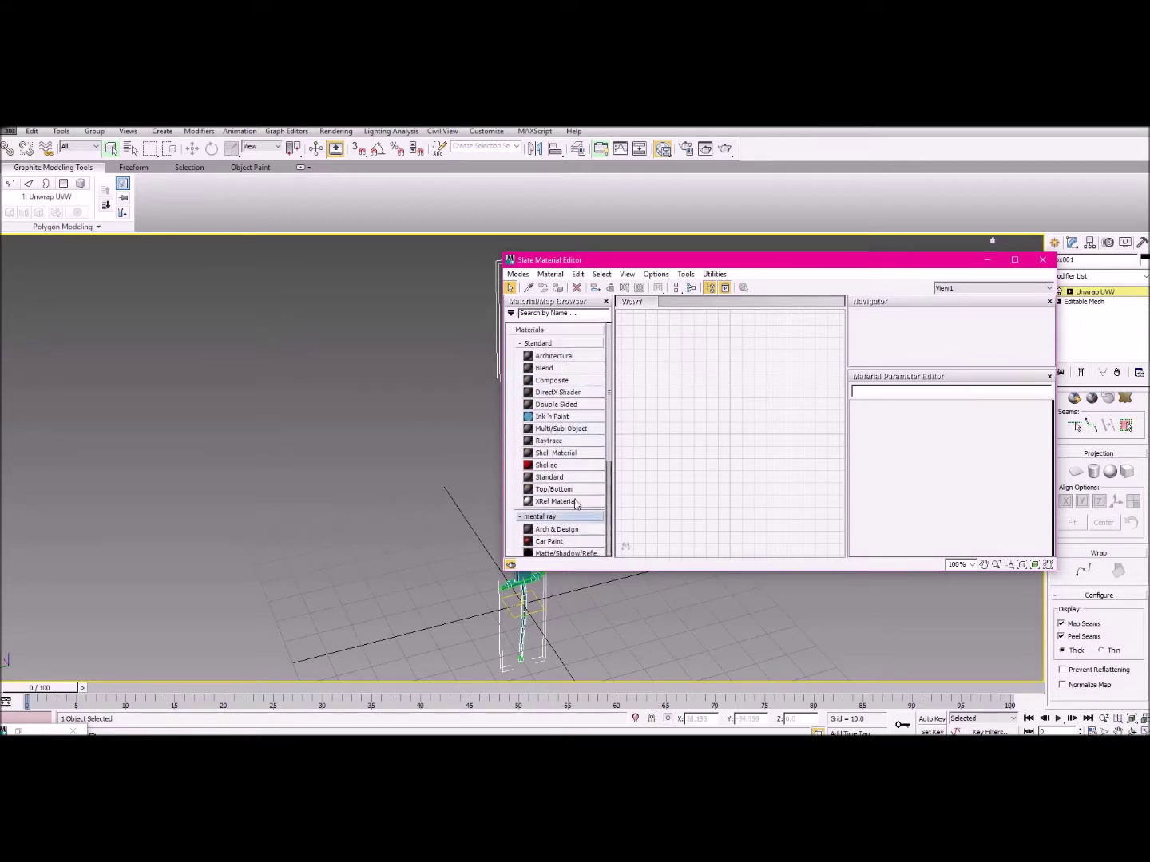
pyautogui.moveTo(548, 478); pyautogui.dragTo(802, 353)
pyautogui.moveTo(792, 260)
pyautogui.mouseDown()
pyautogui.moveTo(818, 248)
pyautogui.moveTo(804, 251)
pyautogui.mouseUp()
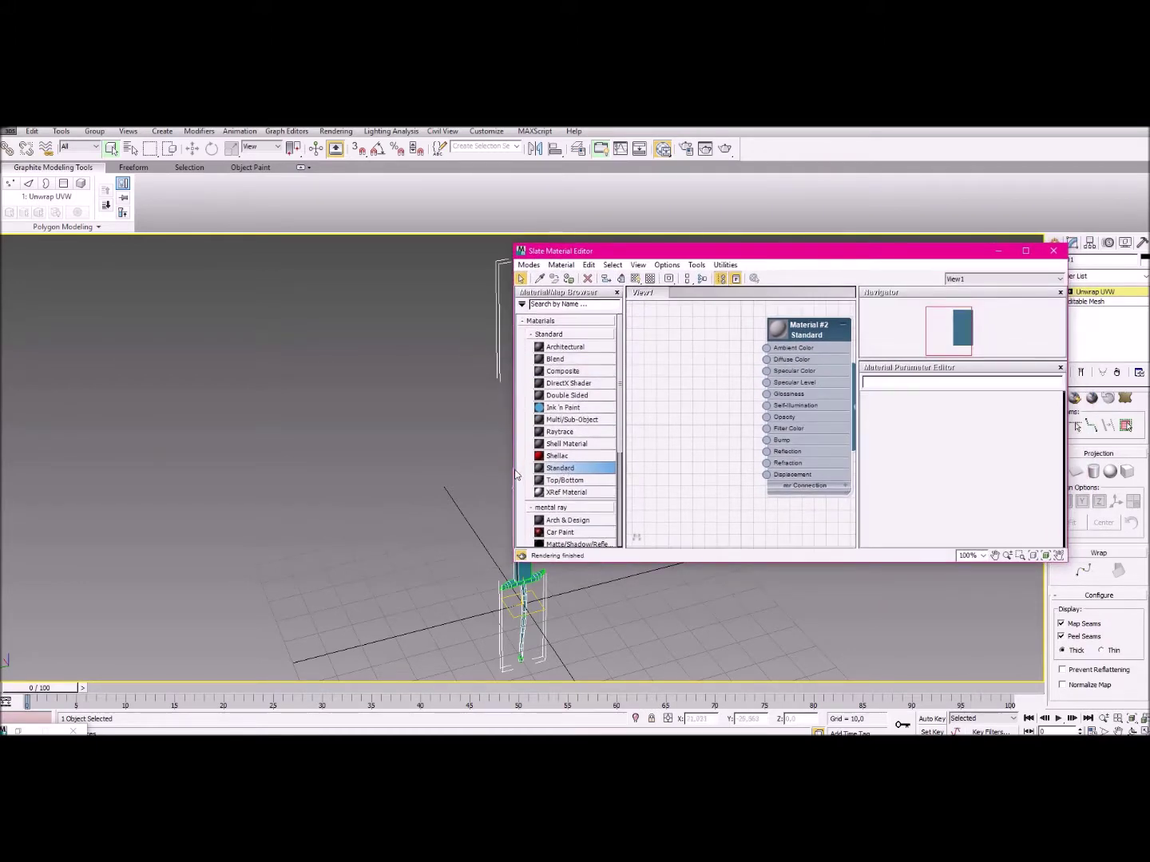
pyautogui.moveTo(507, 472); pyautogui.dragTo(563, 469)
pyautogui.moveTo(836, 338); pyautogui.dragTo(752, 349)
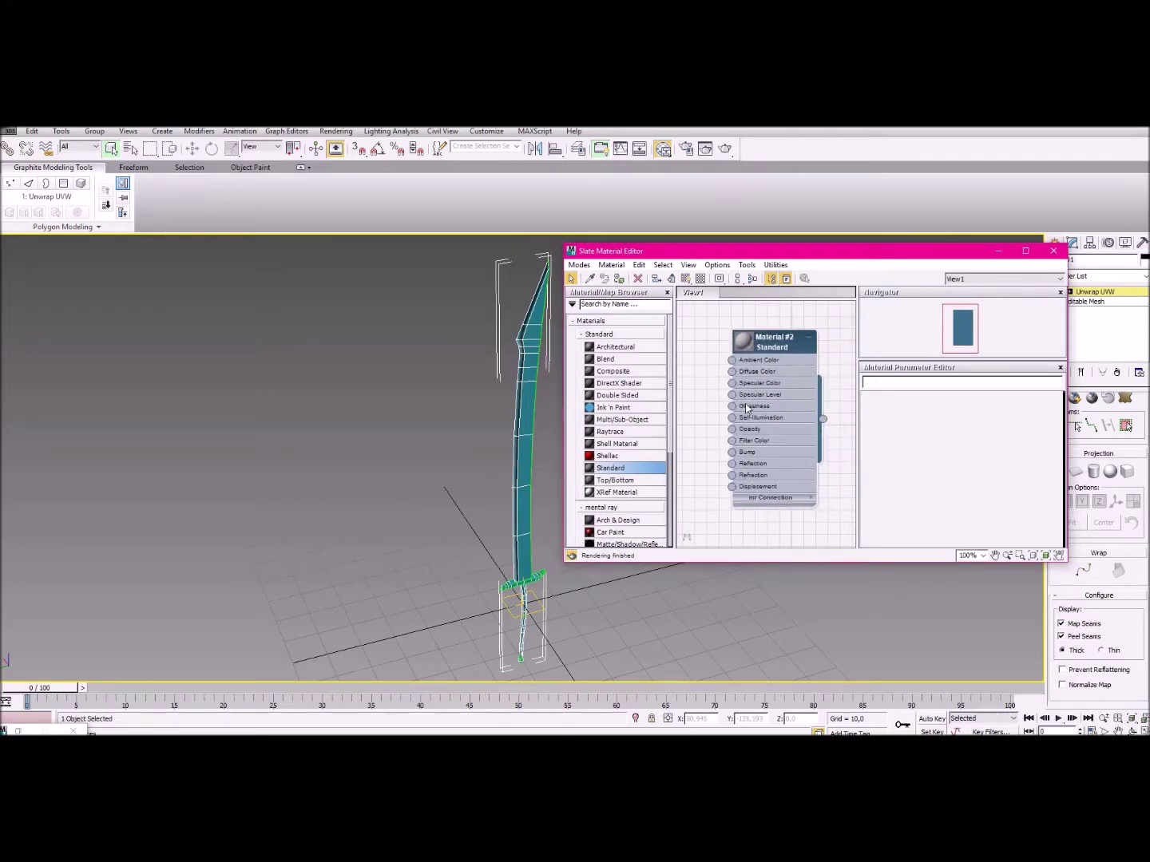
# Enlarge the Standard material's preview and open its Blinn shader parameters.
pyautogui.doubleClick(751, 346)
pyautogui.moveTo(778, 344); pyautogui.dragTo(773, 321)
pyautogui.doubleClick(772, 321)
pyautogui.scroll(-1, 977, 499)
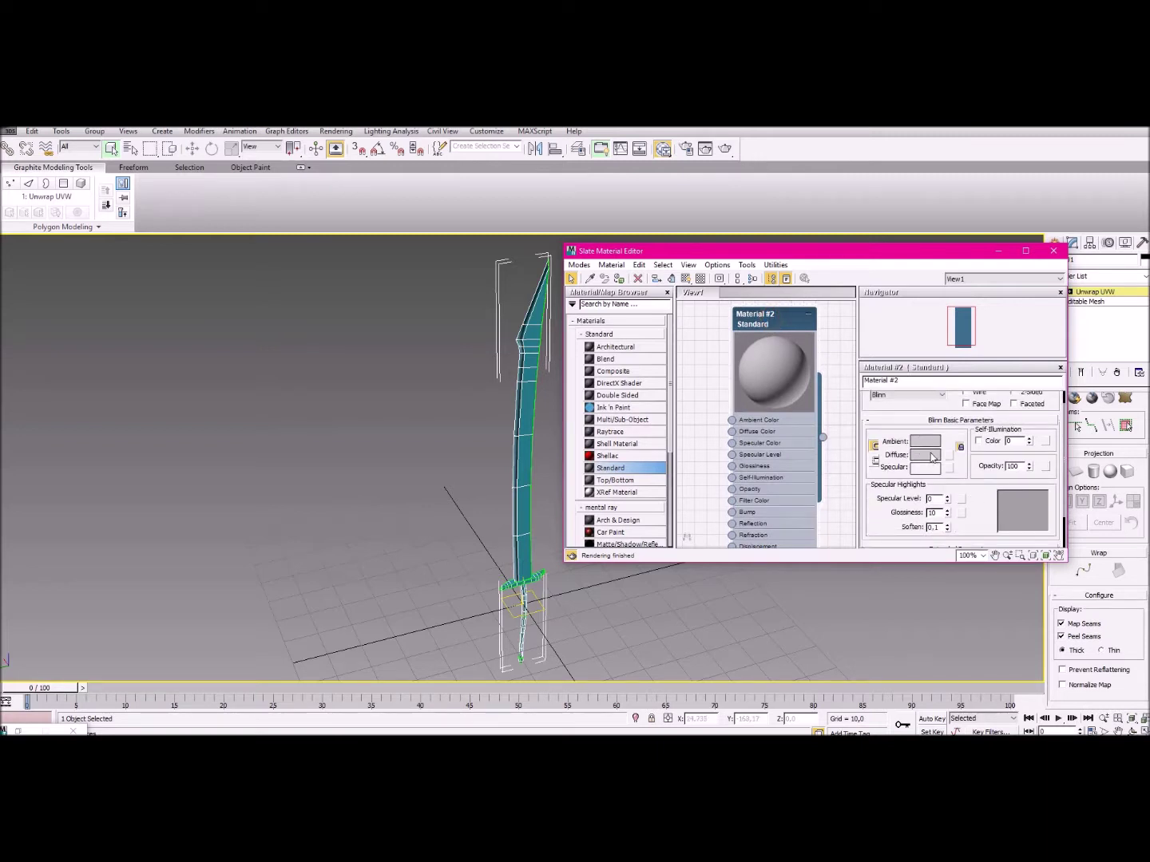
pyautogui.scroll(2, 931, 456)
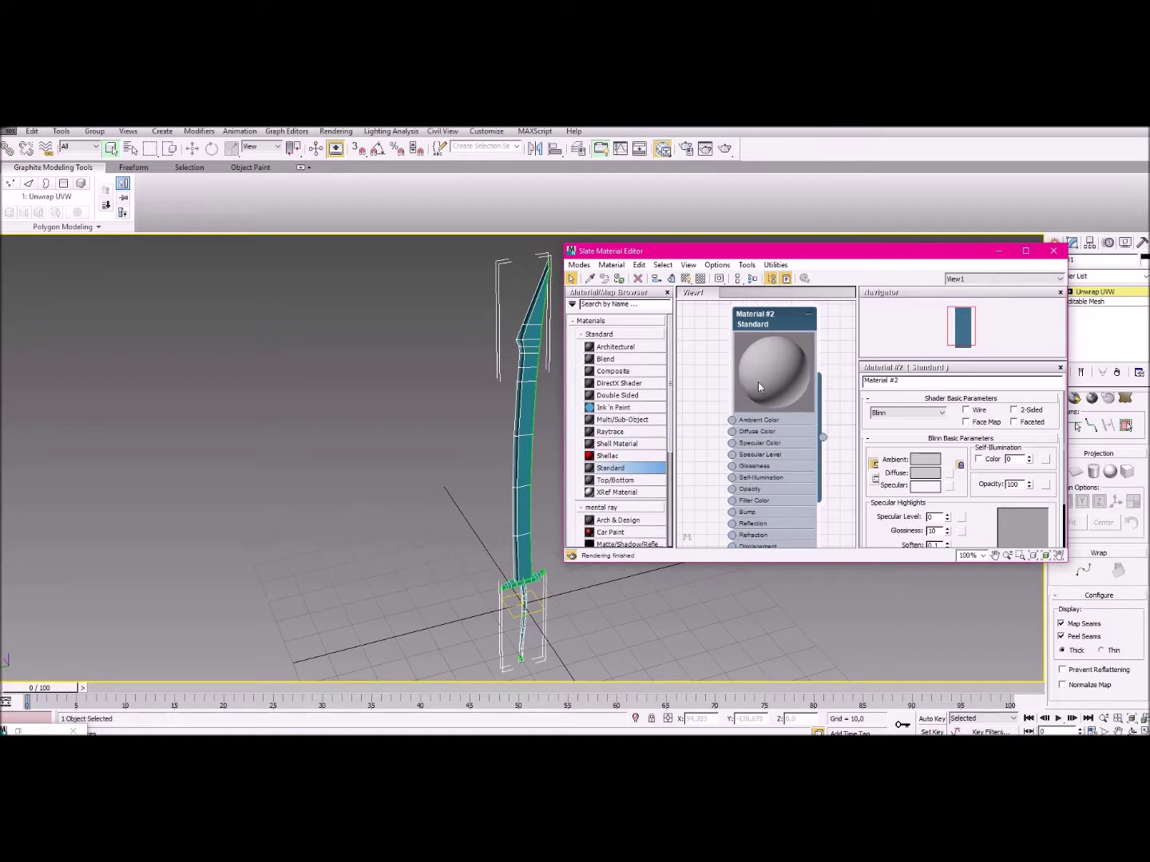
# Enable shaded viewport display for the Standard material, assign it to the sword, and close the material editor.
pyautogui.click(687, 278)
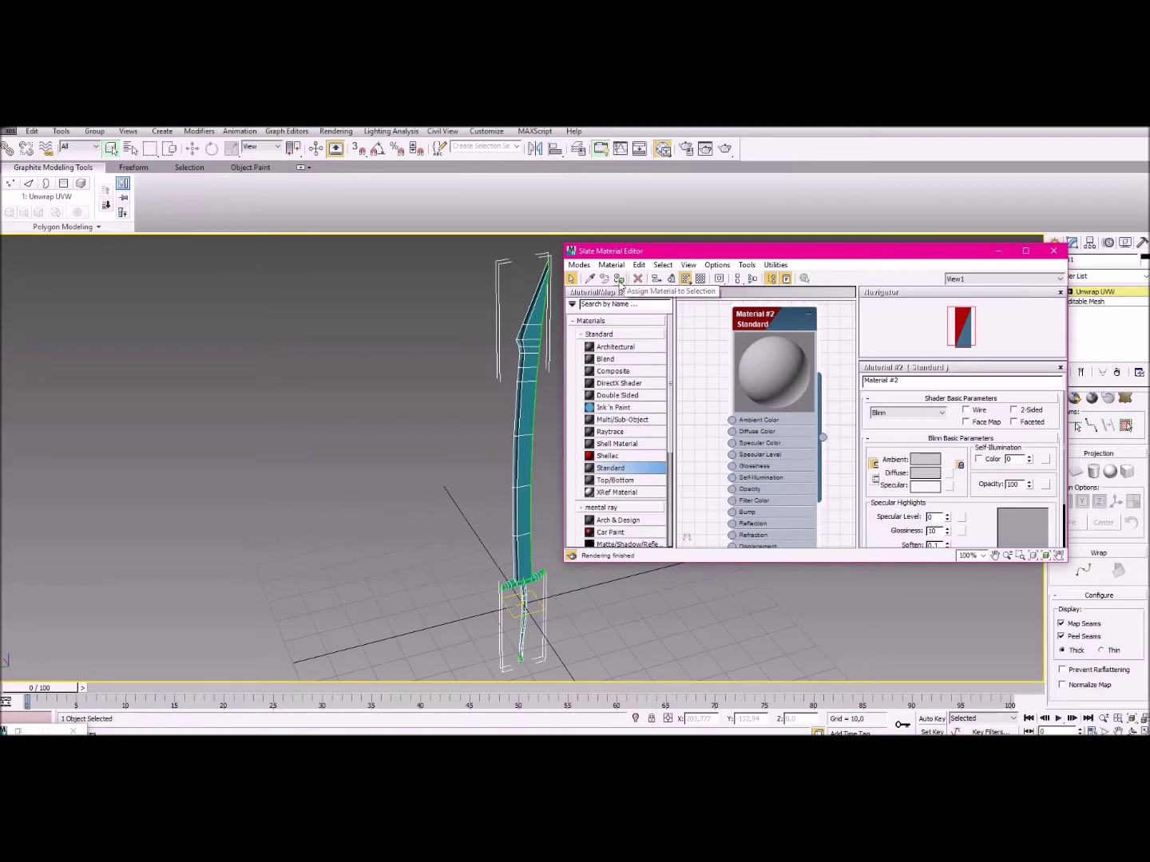
pyautogui.click(619, 279)
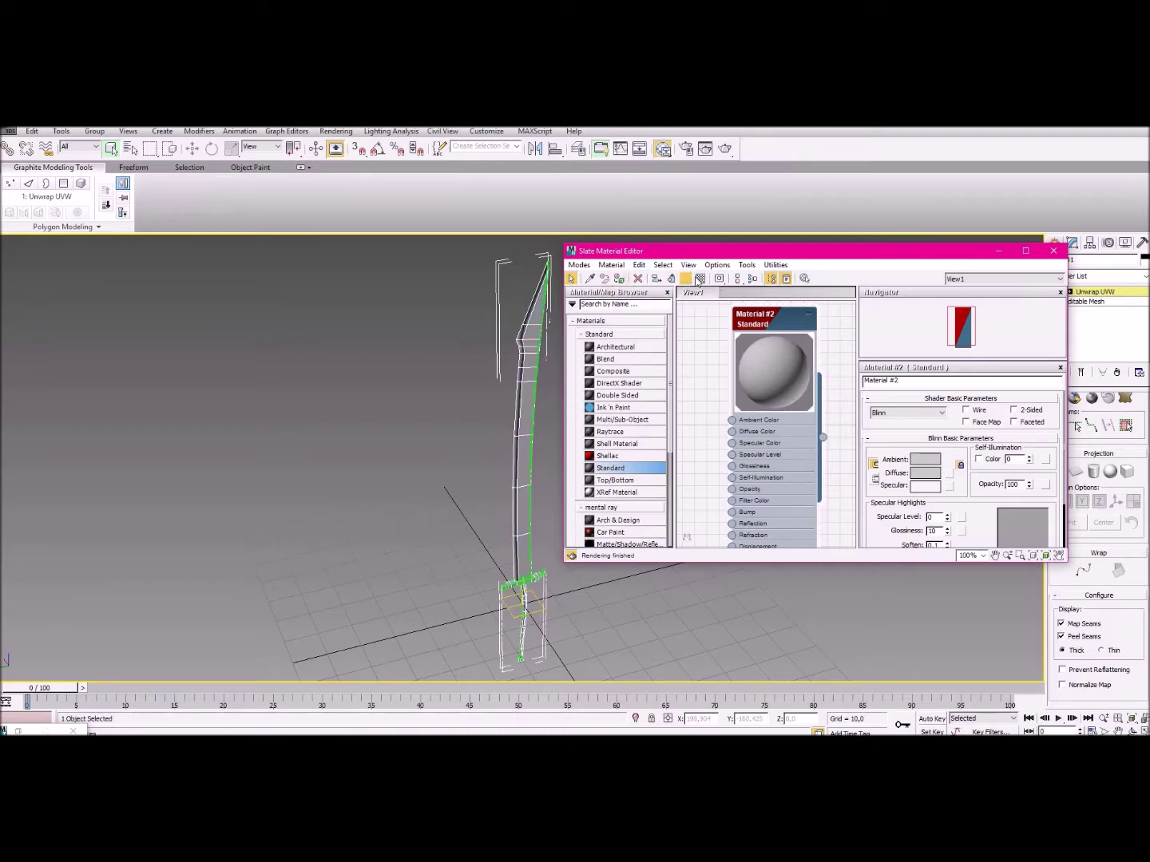
pyautogui.click(1053, 250)
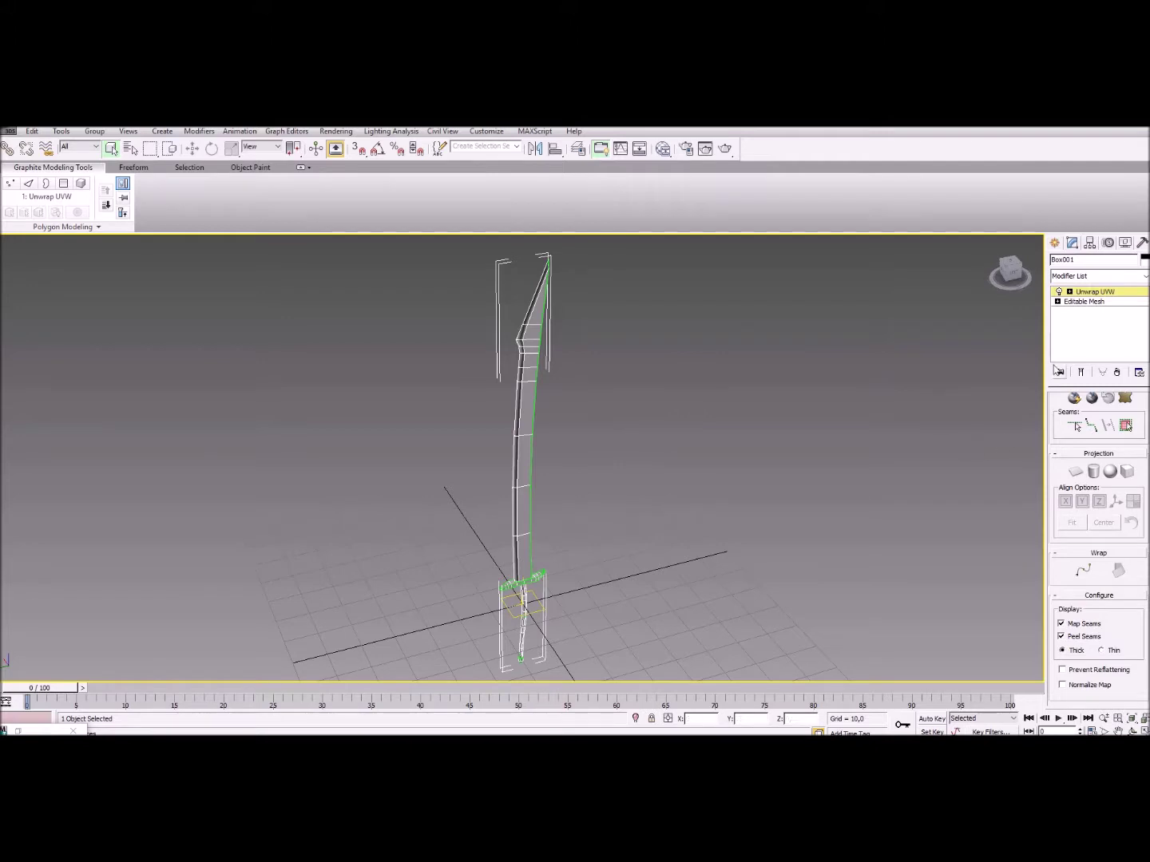
# Go down to the sword's Editable Mesh level beneath Unwrap UVW, accepting the topology warning, and enter polygon selection.
pyautogui.click(1084, 303)
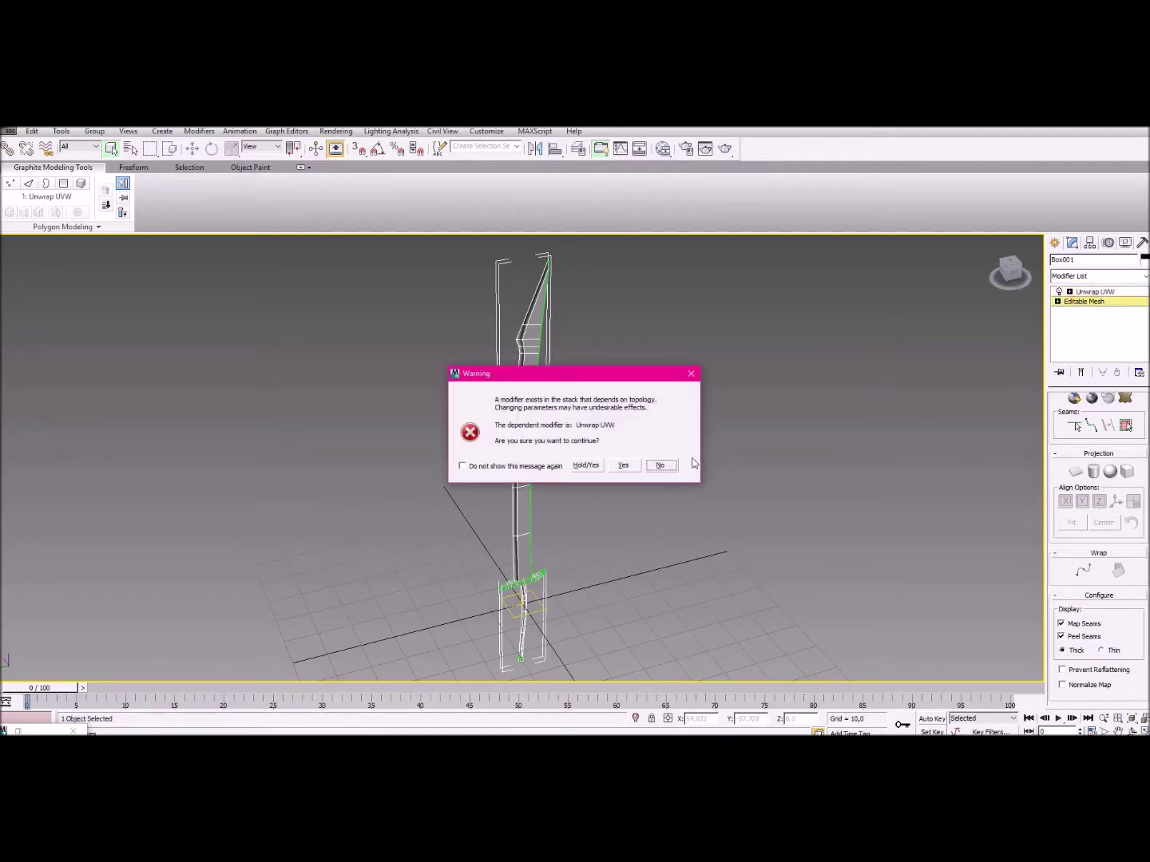
pyautogui.moveTo(528, 370); pyautogui.dragTo(693, 336)
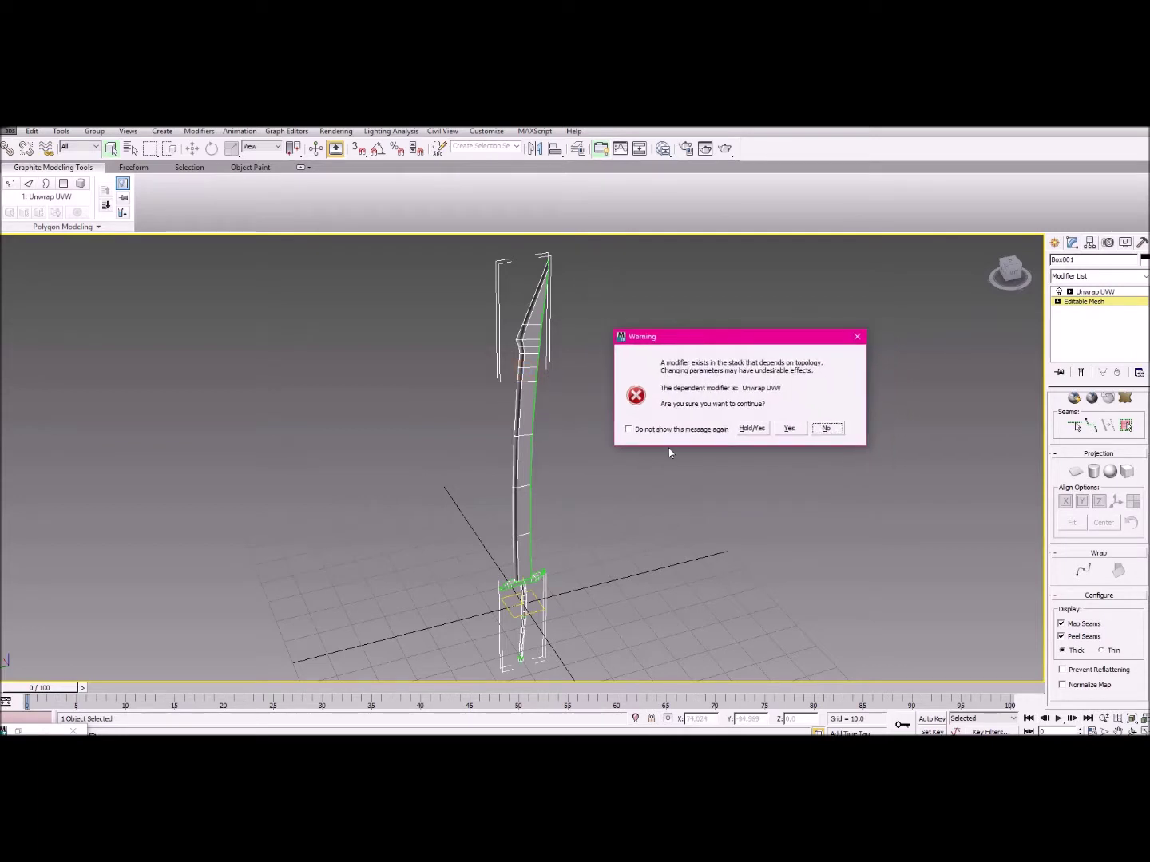
pyautogui.click(787, 429)
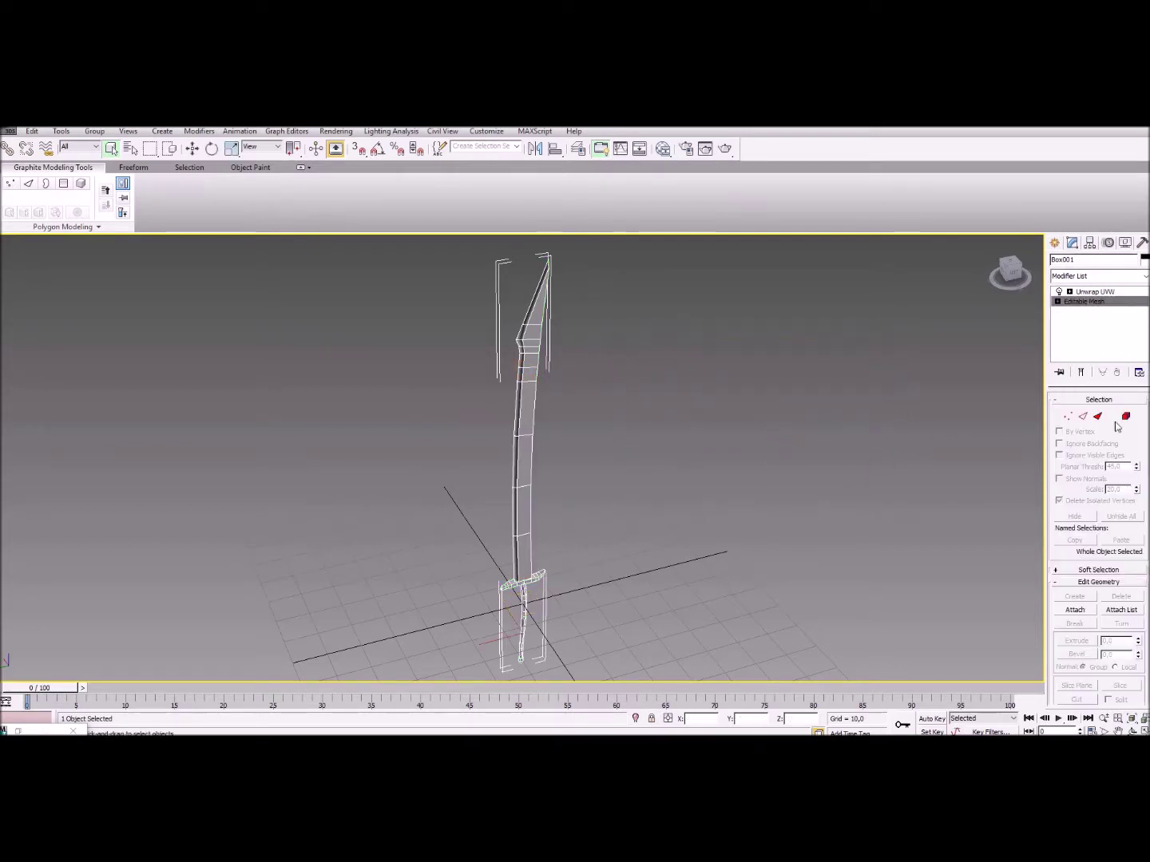
pyautogui.click(1111, 417)
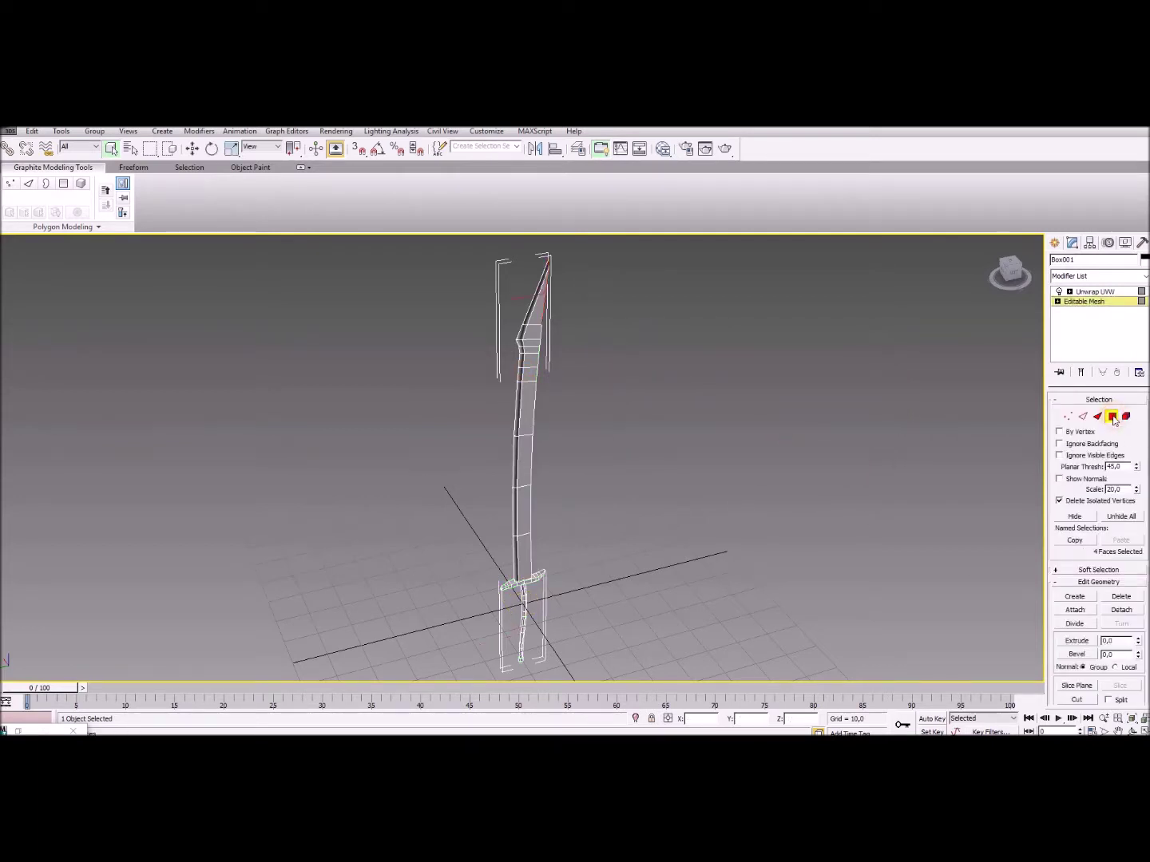
# Select all flat and bevel polygons on one side of the blade, from the tip down to the crossguard.
pyautogui.scroll(5, 557, 517)
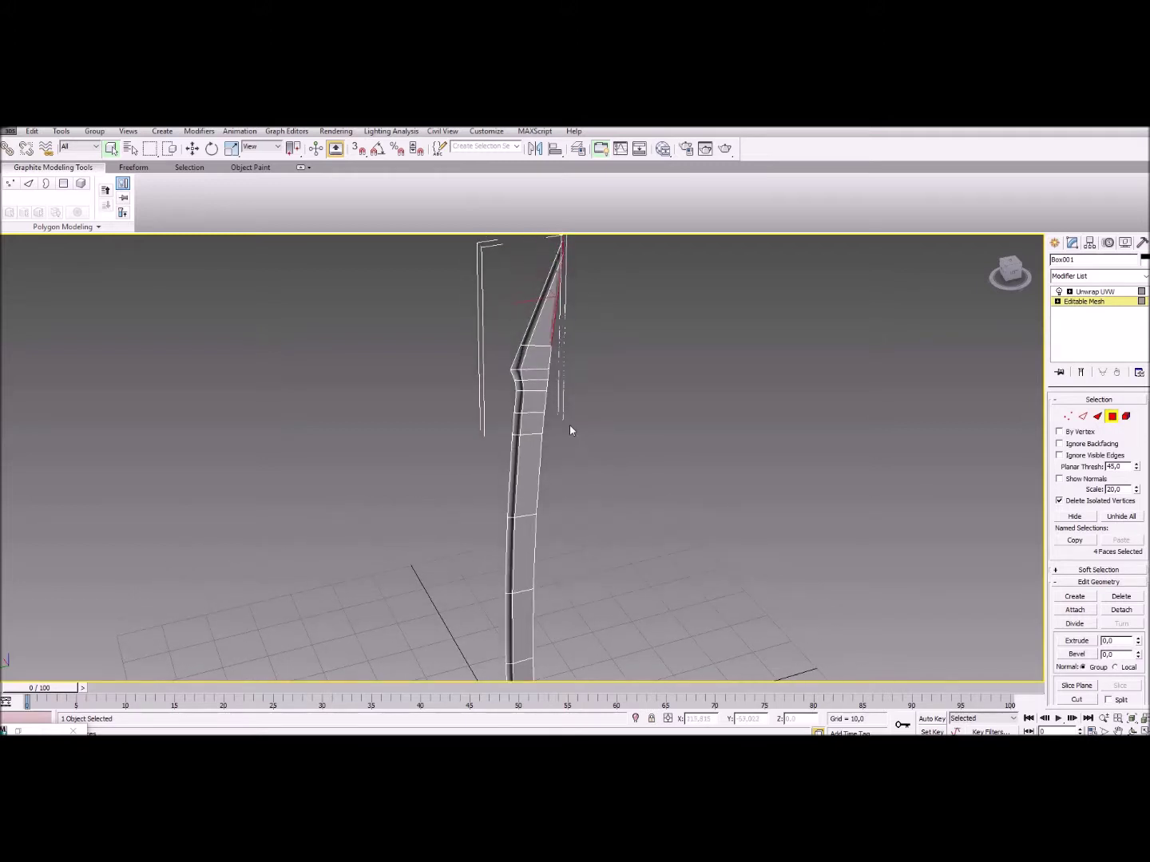
pyautogui.click(532, 331)
pyautogui.keyDown('ctrl'); pyautogui.click(530, 343); pyautogui.keyUp('ctrl')
pyautogui.keyDown('ctrl'); pyautogui.click(526, 363); pyautogui.keyUp('ctrl')
pyautogui.keyDown('ctrl'); pyautogui.click(517, 378); pyautogui.keyUp('ctrl')
pyautogui.keyDown('ctrl'); pyautogui.click(518, 385); pyautogui.keyUp('ctrl')
pyautogui.keyDown('ctrl'); pyautogui.click(518, 391); pyautogui.keyUp('ctrl')
pyautogui.keyDown('ctrl'); pyautogui.click(517, 403); pyautogui.keyUp('ctrl')
pyautogui.keyDown('ctrl'); pyautogui.click(517, 414); pyautogui.keyUp('ctrl')
pyautogui.keyDown('ctrl'); pyautogui.click(524, 464); pyautogui.keyUp('ctrl')
pyautogui.keyDown('ctrl'); pyautogui.click(514, 463); pyautogui.keyUp('ctrl')
pyautogui.moveTo(531, 563); pyautogui.dragTo(524, 429, button='middle')
pyautogui.keyDown('ctrl'); pyautogui.click(505, 417); pyautogui.keyUp('ctrl')
pyautogui.keyDown('ctrl'); pyautogui.click(514, 419); pyautogui.keyUp('ctrl')
pyautogui.keyDown('ctrl'); pyautogui.click(508, 479); pyautogui.keyUp('ctrl')
pyautogui.keyDown('ctrl'); pyautogui.click(507, 559); pyautogui.keyUp('ctrl')
pyautogui.keyDown('ctrl'); pyautogui.click(519, 579); pyautogui.keyUp('ctrl')
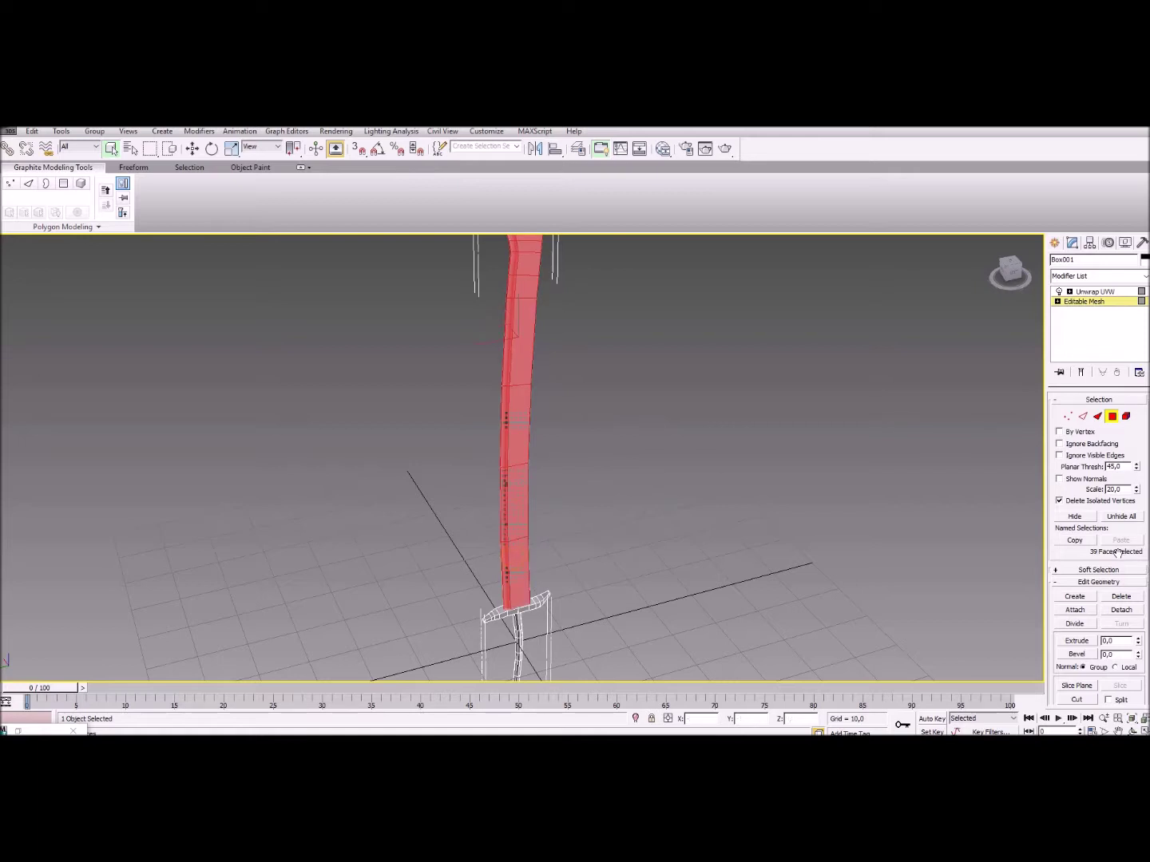
# Detach the selected blade side as an element of the same mesh, then clear the selection.
pyautogui.scroll(-1, 1113, 559)
pyautogui.click(1122, 591)
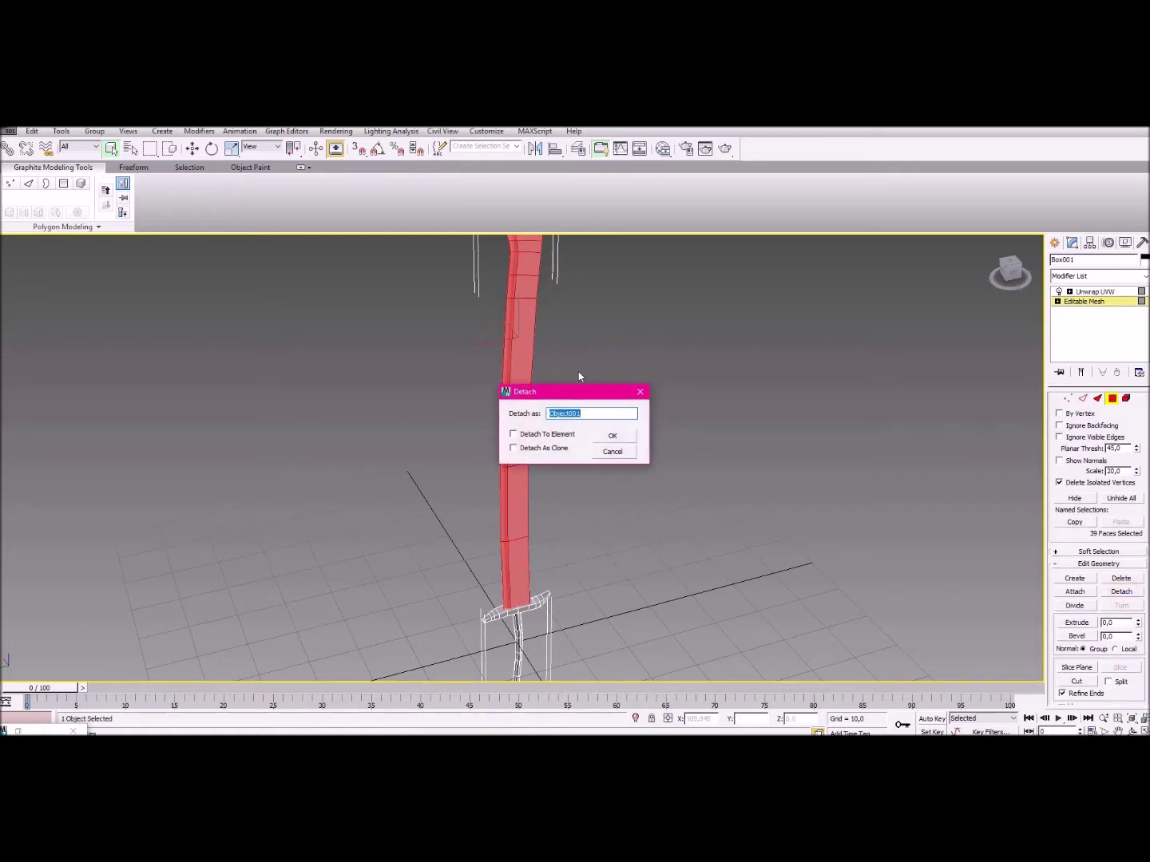
pyautogui.moveTo(551, 392); pyautogui.dragTo(632, 335)
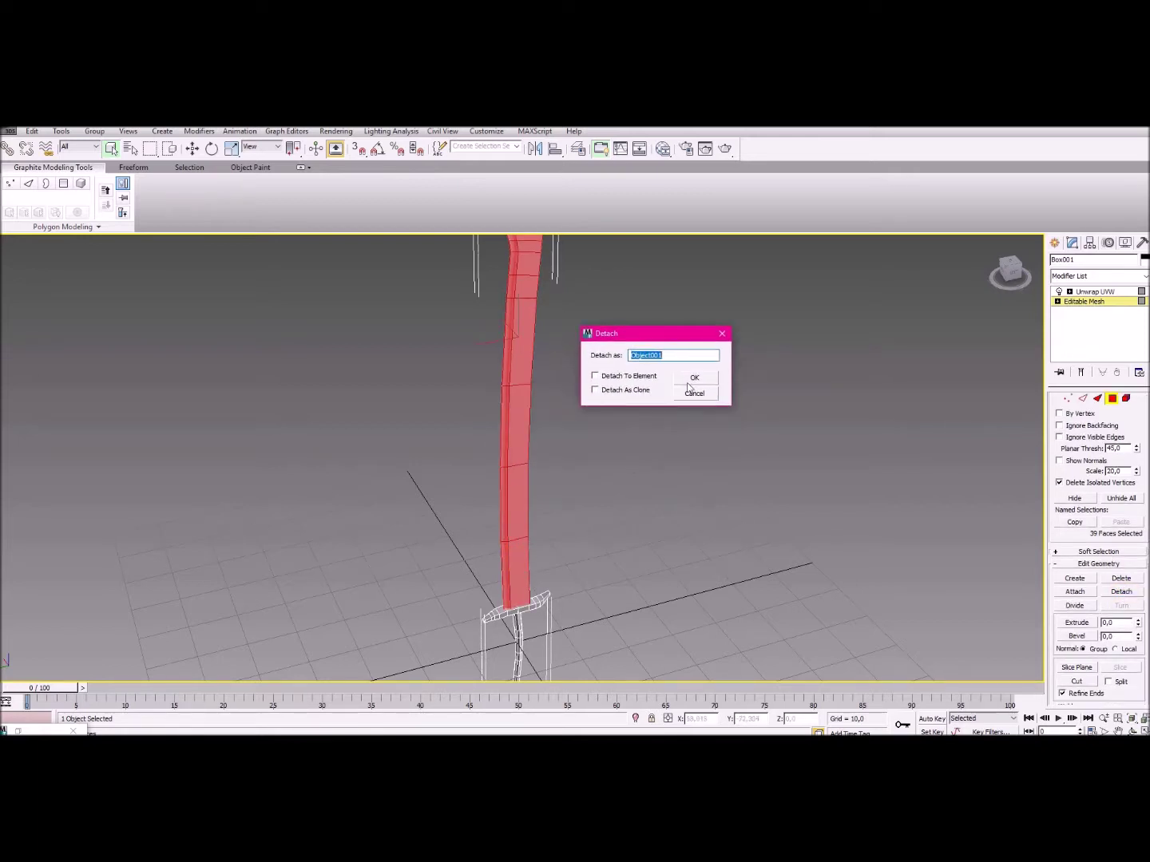
pyautogui.click(594, 376)
pyautogui.click(712, 377)
pyautogui.keyDown('alt'); pyautogui.moveTo(711, 482); pyautogui.dragTo(467, 432, button='middle'); pyautogui.keyUp('alt')
pyautogui.click(421, 432)
# Select all flat and bevel polygons on the opposite side of the blade, from the crossguard up to the tip.
pyautogui.moveTo(527, 479); pyautogui.dragTo(493, 452, button='middle')
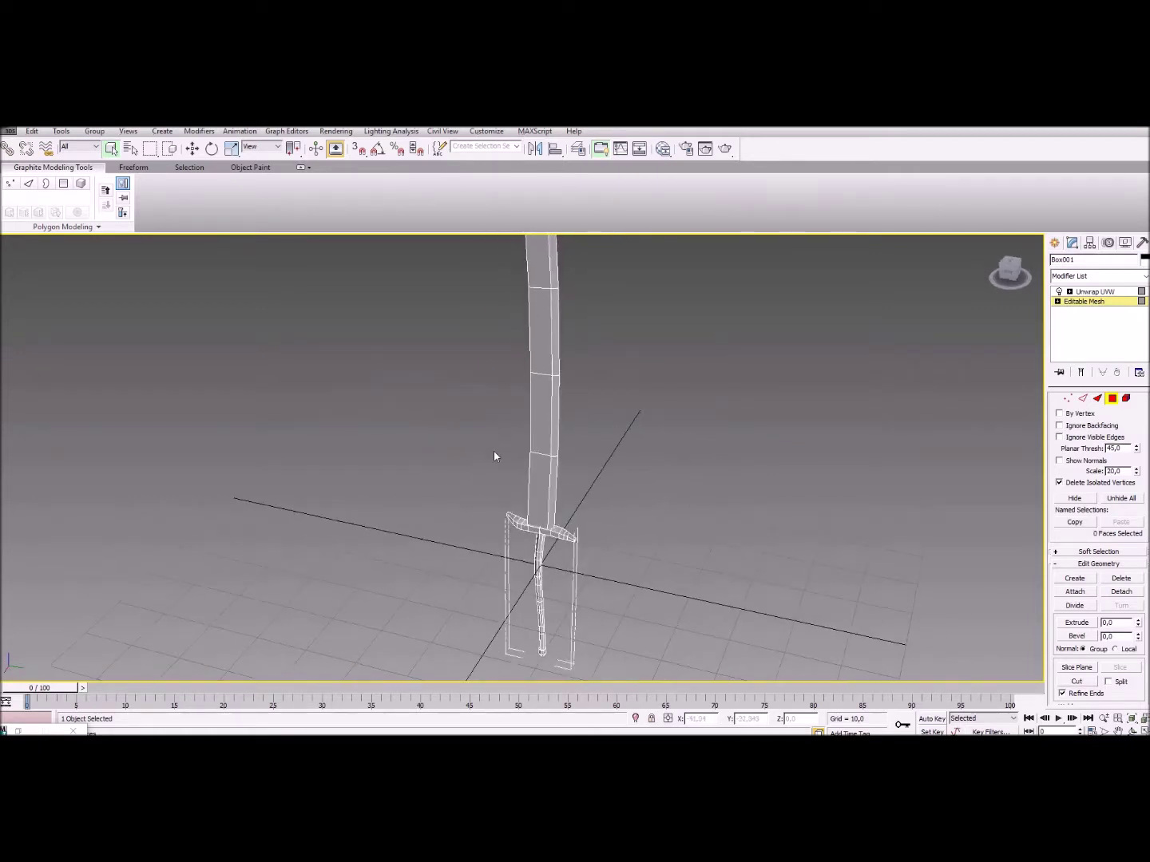
pyautogui.scroll(3, 494, 452)
pyautogui.click(599, 486)
pyautogui.keyDown('ctrl'); pyautogui.click(578, 483); pyautogui.keyUp('ctrl')
pyautogui.keyDown('ctrl'); pyautogui.click(579, 407); pyautogui.keyUp('ctrl')
pyautogui.keyDown('ctrl'); pyautogui.click(604, 384); pyautogui.keyUp('ctrl')
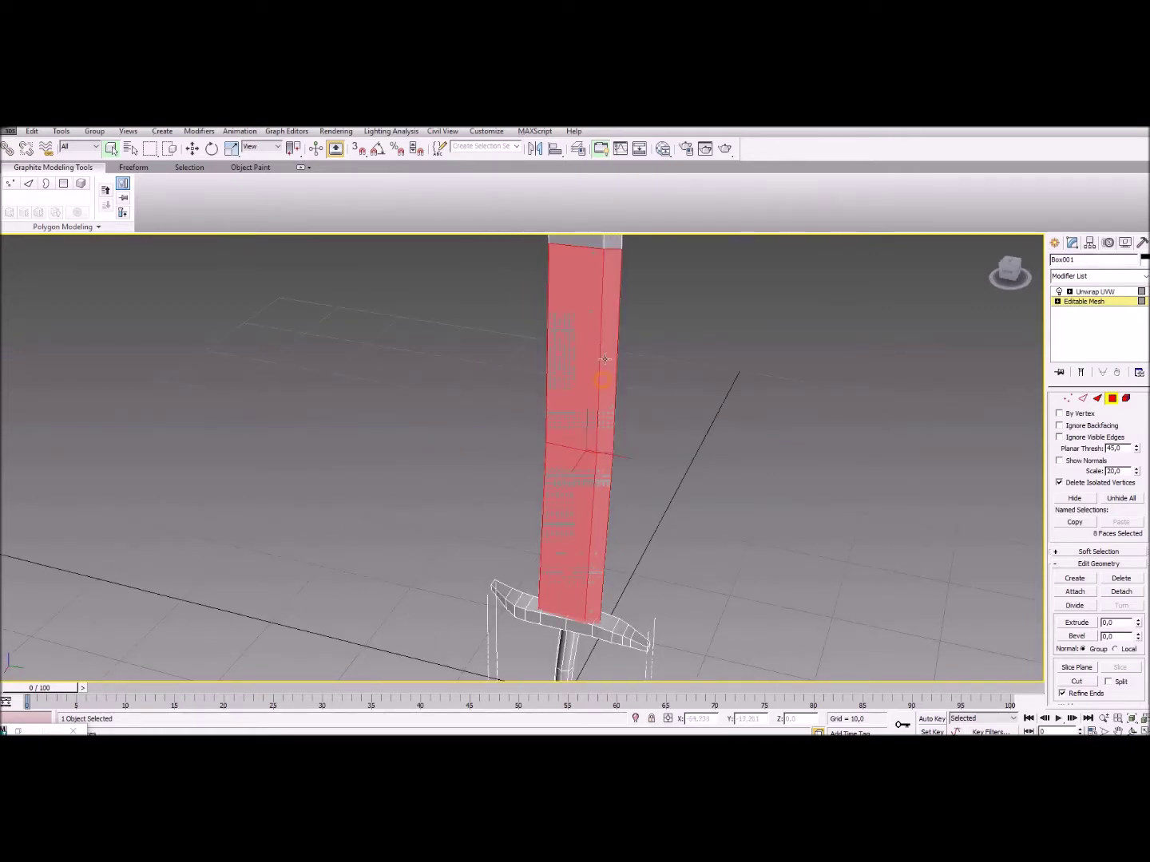
pyautogui.moveTo(605, 343); pyautogui.dragTo(592, 539, button='middle')
pyautogui.keyDown('ctrl'); pyautogui.click(600, 399); pyautogui.keyUp('ctrl')
pyautogui.keyDown('ctrl'); pyautogui.click(563, 383); pyautogui.keyUp('ctrl')
pyautogui.keyDown('ctrl'); pyautogui.click(606, 261); pyautogui.keyUp('ctrl')
pyautogui.moveTo(605, 294); pyautogui.dragTo(600, 645, button='middle')
pyautogui.scroll(-3, 597, 630)
pyautogui.keyDown('ctrl'); pyautogui.click(561, 392); pyautogui.keyUp('ctrl')
pyautogui.keyDown('ctrl'); pyautogui.click(542, 396); pyautogui.keyUp('ctrl')
pyautogui.keyDown('ctrl'); pyautogui.click(542, 367); pyautogui.keyUp('ctrl')
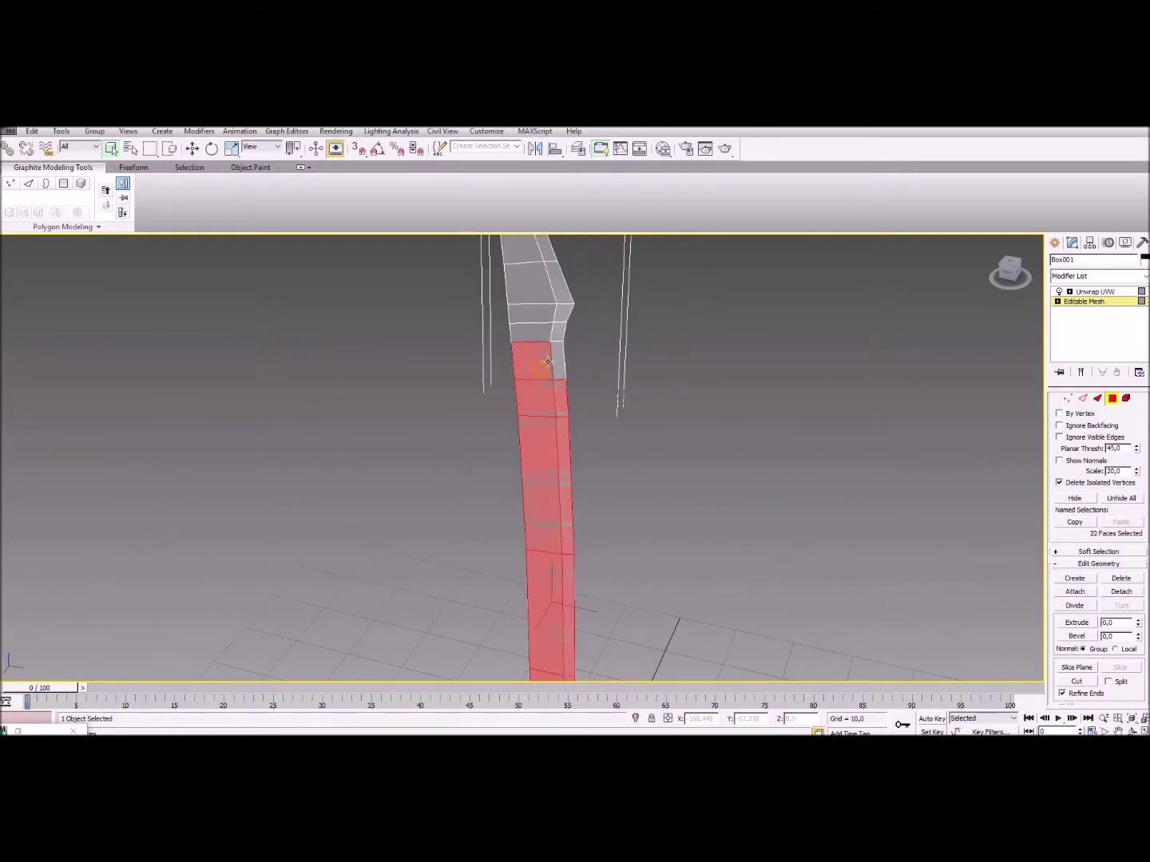
pyautogui.keyDown('ctrl'); pyautogui.click(558, 359); pyautogui.keyUp('ctrl')
pyautogui.keyDown('ctrl'); pyautogui.click(558, 334); pyautogui.keyUp('ctrl')
pyautogui.keyDown('ctrl'); pyautogui.click(531, 331); pyautogui.keyUp('ctrl')
pyautogui.keyDown('ctrl'); pyautogui.click(530, 315); pyautogui.keyUp('ctrl')
pyautogui.keyDown('ctrl'); pyautogui.click(561, 313); pyautogui.keyUp('ctrl')
pyautogui.keyDown('ctrl'); pyautogui.click(561, 287); pyautogui.keyUp('ctrl')
pyautogui.keyDown('ctrl'); pyautogui.click(527, 284); pyautogui.keyUp('ctrl')
pyautogui.keyDown('ctrl'); pyautogui.click(544, 295); pyautogui.keyUp('ctrl')
pyautogui.moveTo(500, 265); pyautogui.dragTo(507, 414, button='middle')
pyautogui.keyDown('ctrl'); pyautogui.click(527, 374); pyautogui.keyUp('ctrl')
pyautogui.keyDown('ctrl'); pyautogui.click(542, 353); pyautogui.keyUp('ctrl')
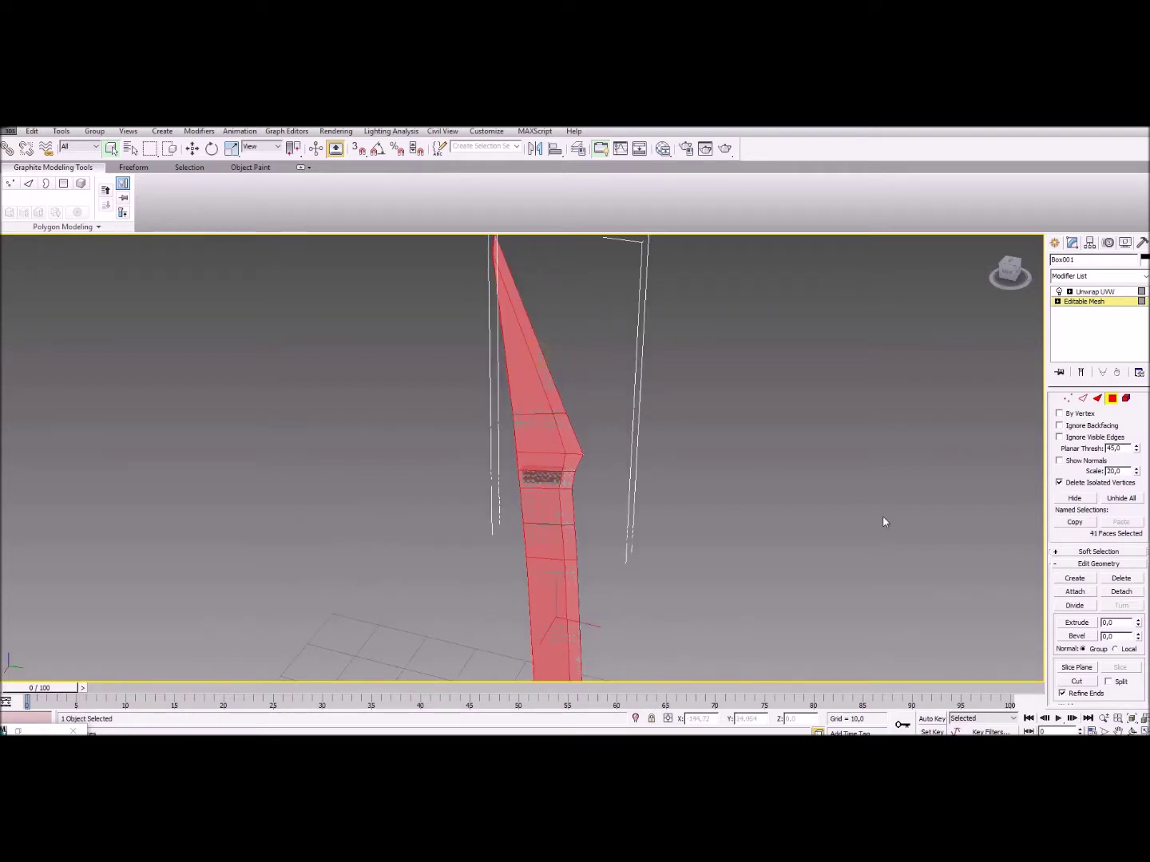
# Detach the opposite blade side as an element of the same mesh and deselect its polygons.
pyautogui.click(1122, 592)
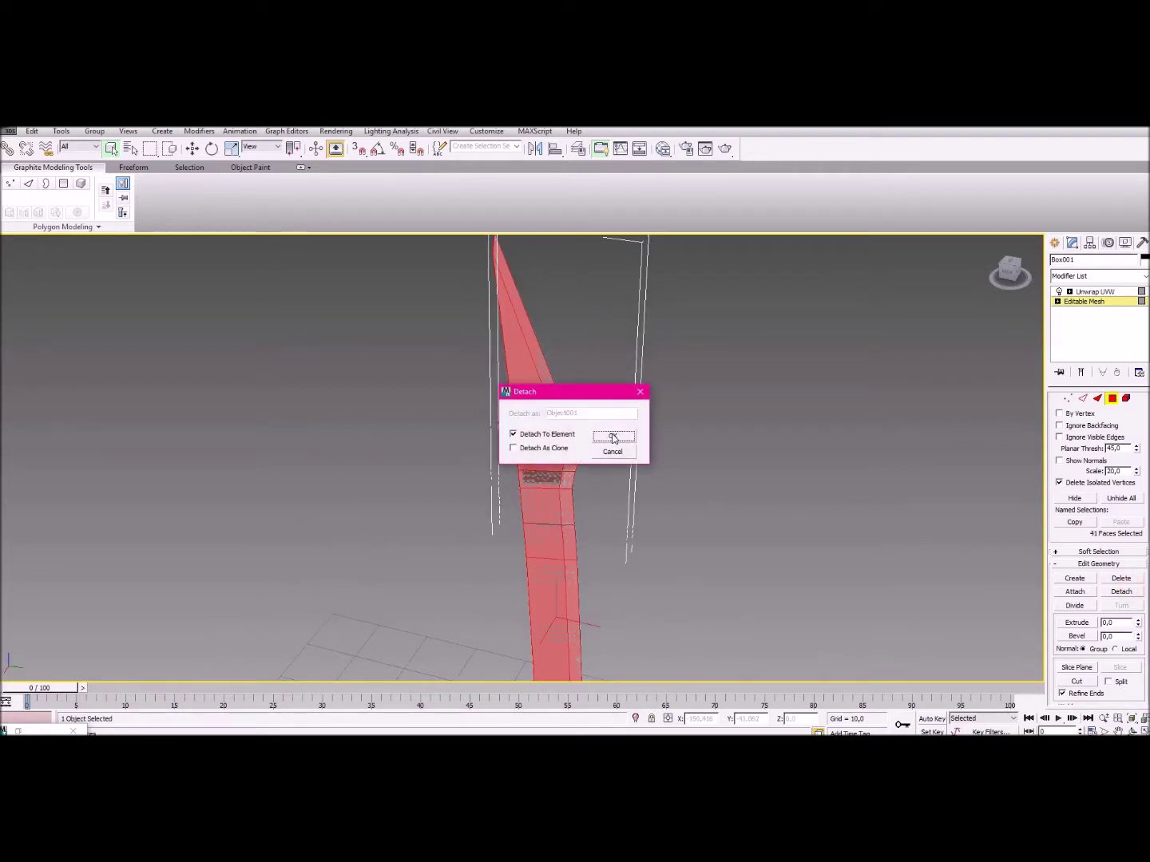
pyautogui.click(613, 437)
pyautogui.keyDown('alt'); pyautogui.moveTo(615, 433); pyautogui.dragTo(703, 461, button='middle'); pyautogui.keyUp('alt')
pyautogui.click(703, 461)
pyautogui.click(550, 295)
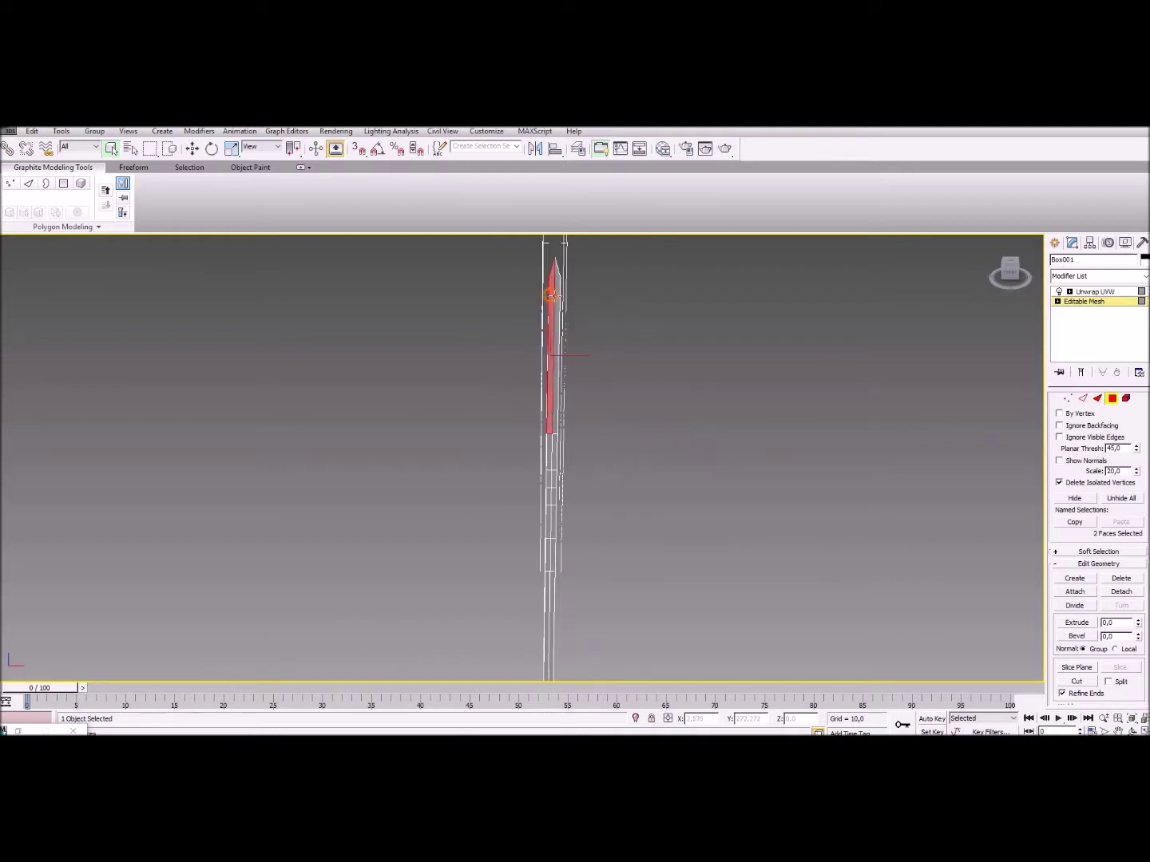
pyautogui.keyDown('ctrl'); pyautogui.click(550, 443); pyautogui.keyUp('ctrl')
pyautogui.keyDown('ctrl'); pyautogui.click(550, 452); pyautogui.keyUp('ctrl')
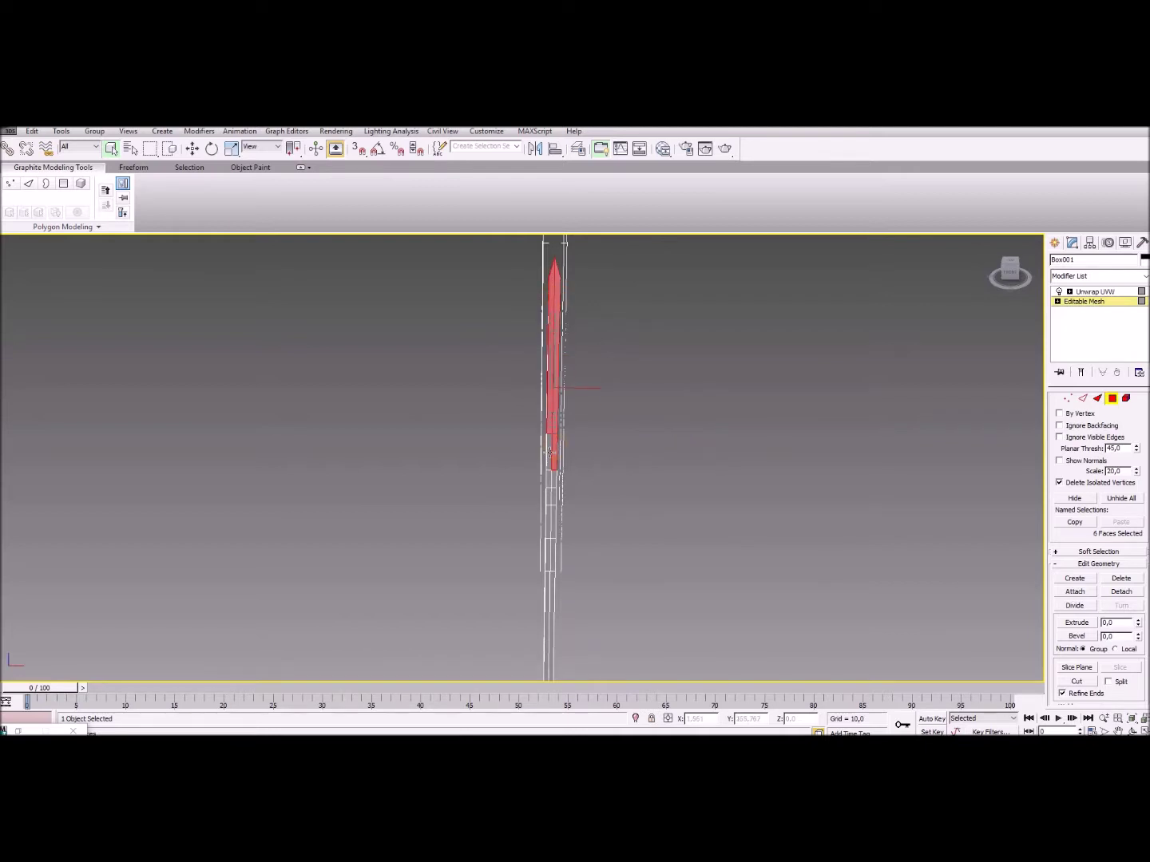
pyautogui.click(598, 539)
pyautogui.keyDown('alt'); pyautogui.moveTo(617, 258); pyautogui.dragTo(512, 535, button='middle'); pyautogui.keyUp('alt')
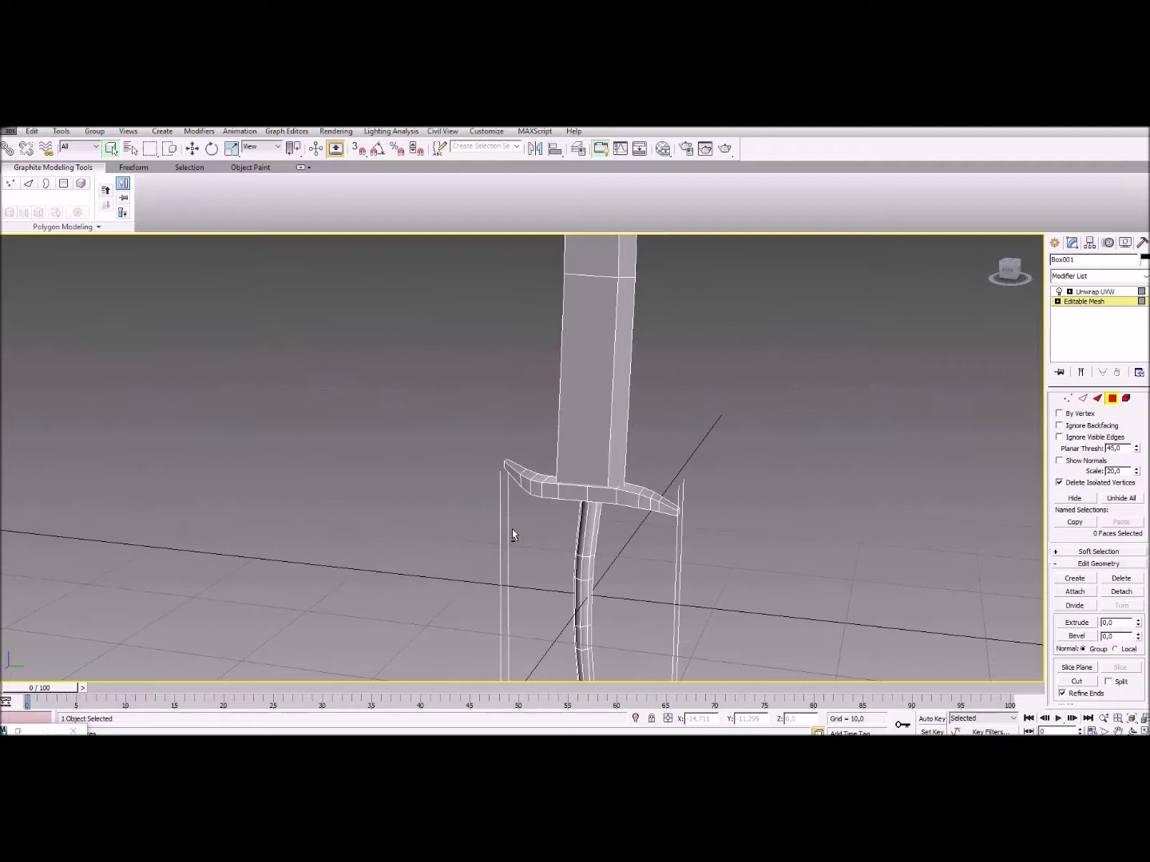
# Examine at element level which parts of the blade, crossguard and handle are already separate elements.
pyautogui.click(1125, 399)
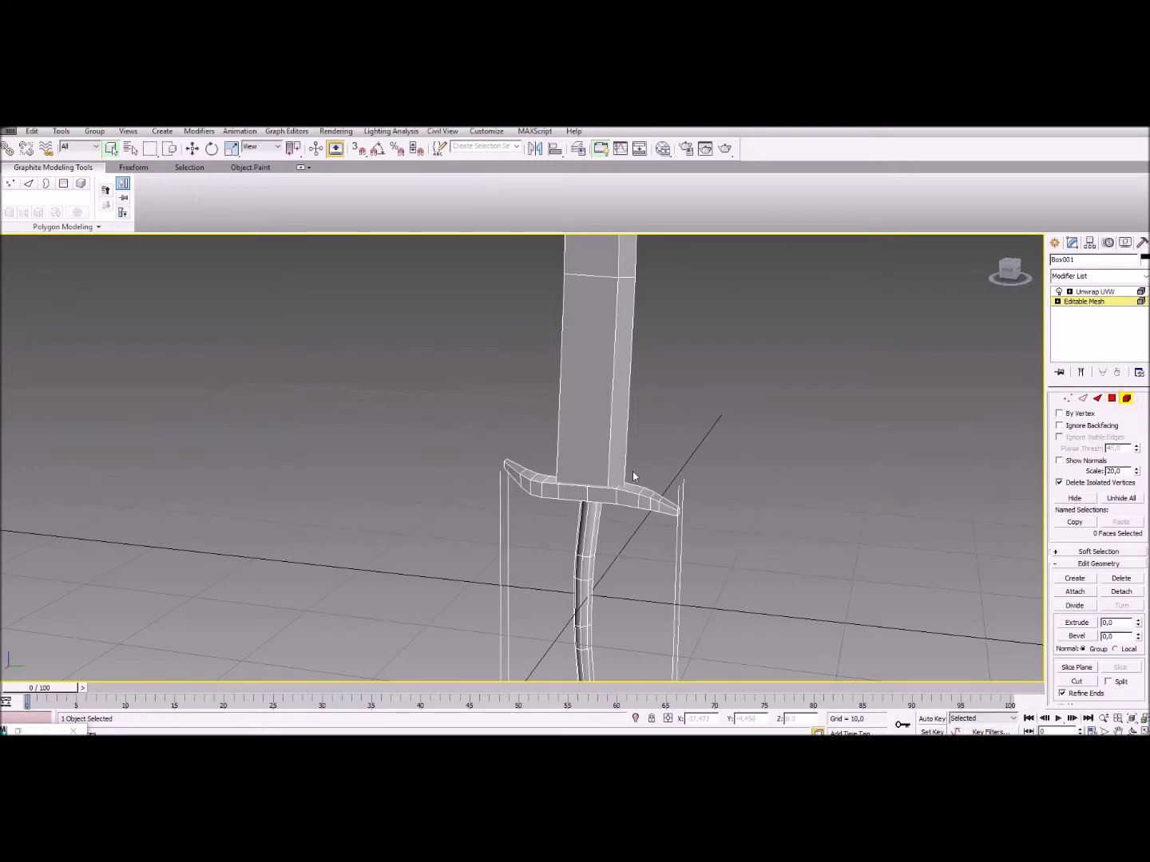
pyautogui.click(615, 452)
pyautogui.moveTo(707, 418)
pyautogui.keyDown('alt'); pyautogui.mouseDown(button='middle')
pyautogui.moveTo(677, 538)
pyautogui.moveTo(543, 518)
pyautogui.moveTo(590, 521)
pyautogui.moveTo(389, 531)
pyautogui.moveTo(423, 560)
pyautogui.moveTo(438, 413)
pyautogui.moveTo(531, 429)
pyautogui.moveTo(545, 477)
pyautogui.mouseUp(button='middle'); pyautogui.keyUp('alt')
pyautogui.click(423, 559)
pyautogui.scroll(3, 558, 487)
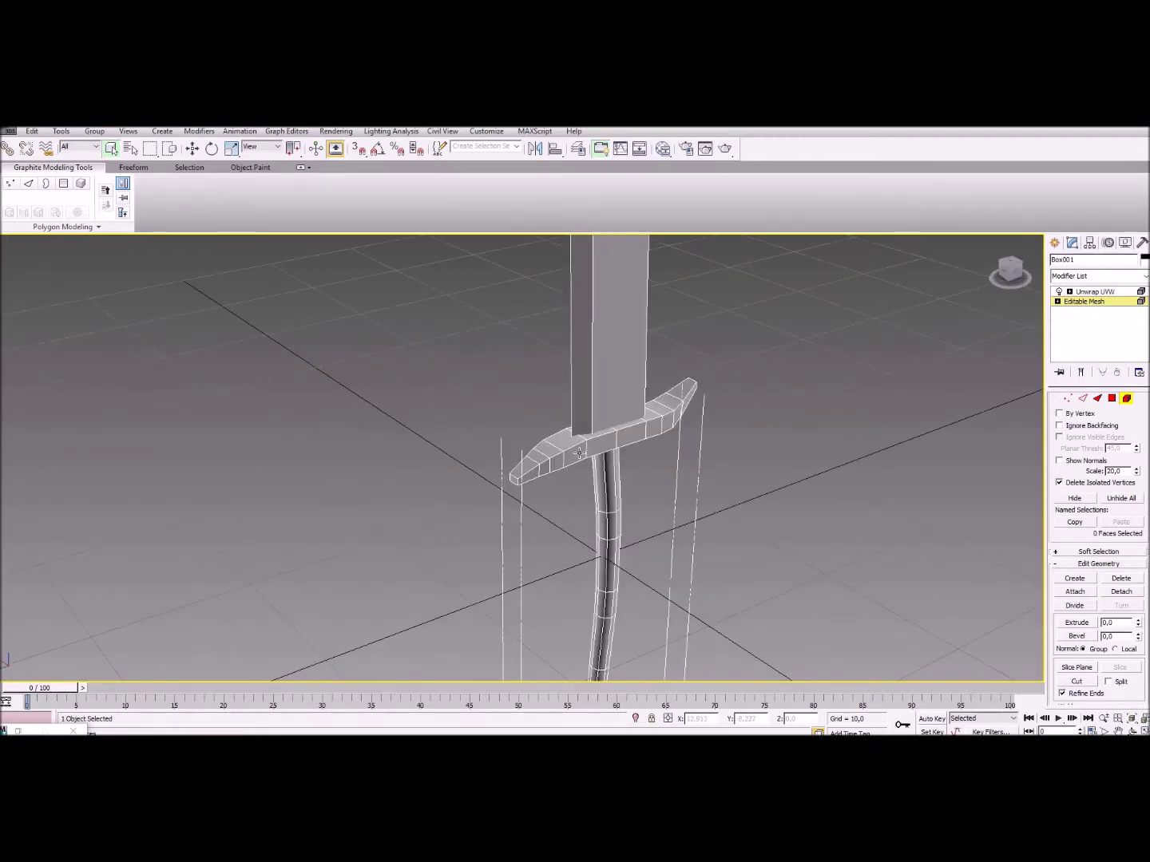
pyautogui.click(579, 452)
pyautogui.keyDown('alt'); pyautogui.moveTo(640, 496); pyautogui.dragTo(559, 527, button='middle'); pyautogui.keyUp('alt')
pyautogui.click(573, 542)
pyautogui.moveTo(611, 578); pyautogui.dragTo(615, 400, button='middle')
pyautogui.scroll(-2, 611, 531)
pyautogui.scroll(2, 661, 501)
pyautogui.scroll(2, 660, 502)
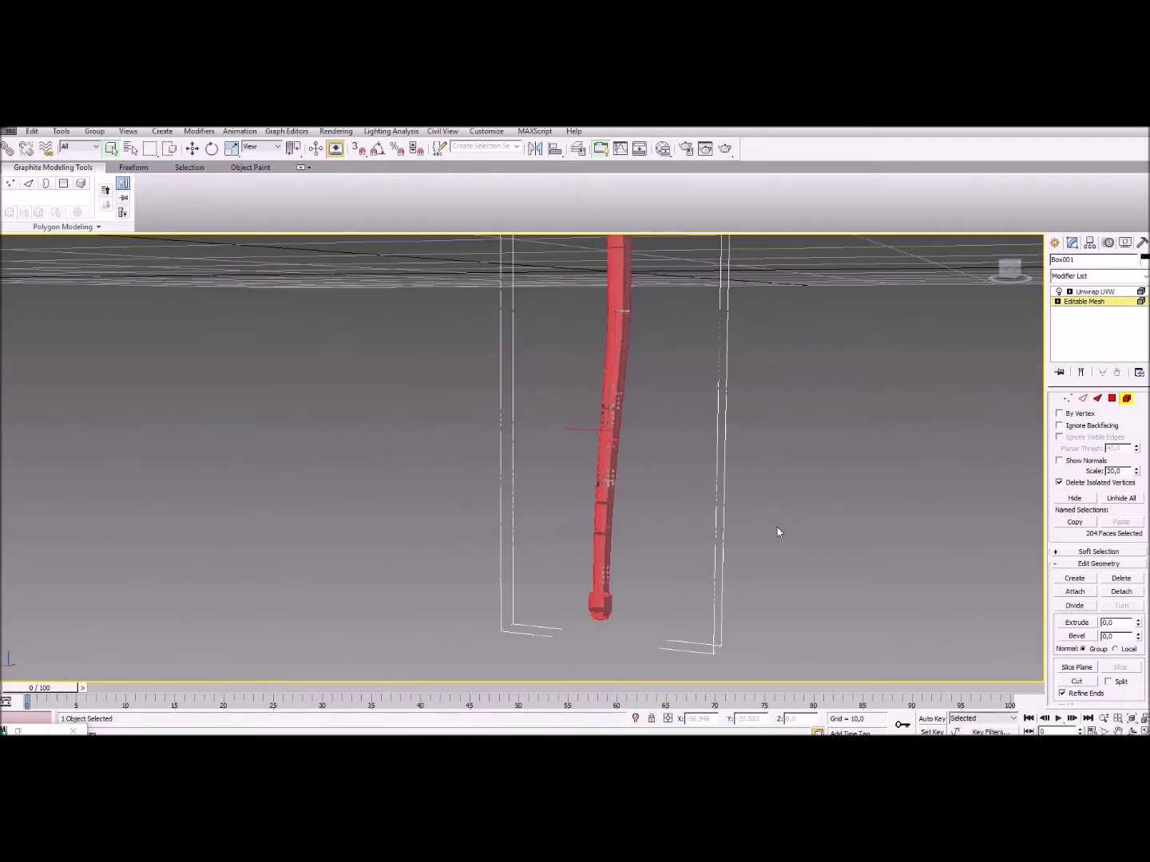
# Select the pommel's side and lower bevel polygons, detach them as an element of the same mesh, and clear the selection.
pyautogui.click(1111, 397)
pyautogui.click(778, 560)
pyautogui.moveTo(778, 560); pyautogui.dragTo(658, 488, button='middle')
pyautogui.scroll(5, 637, 583)
pyautogui.moveTo(691, 633); pyautogui.dragTo(640, 537, button='middle')
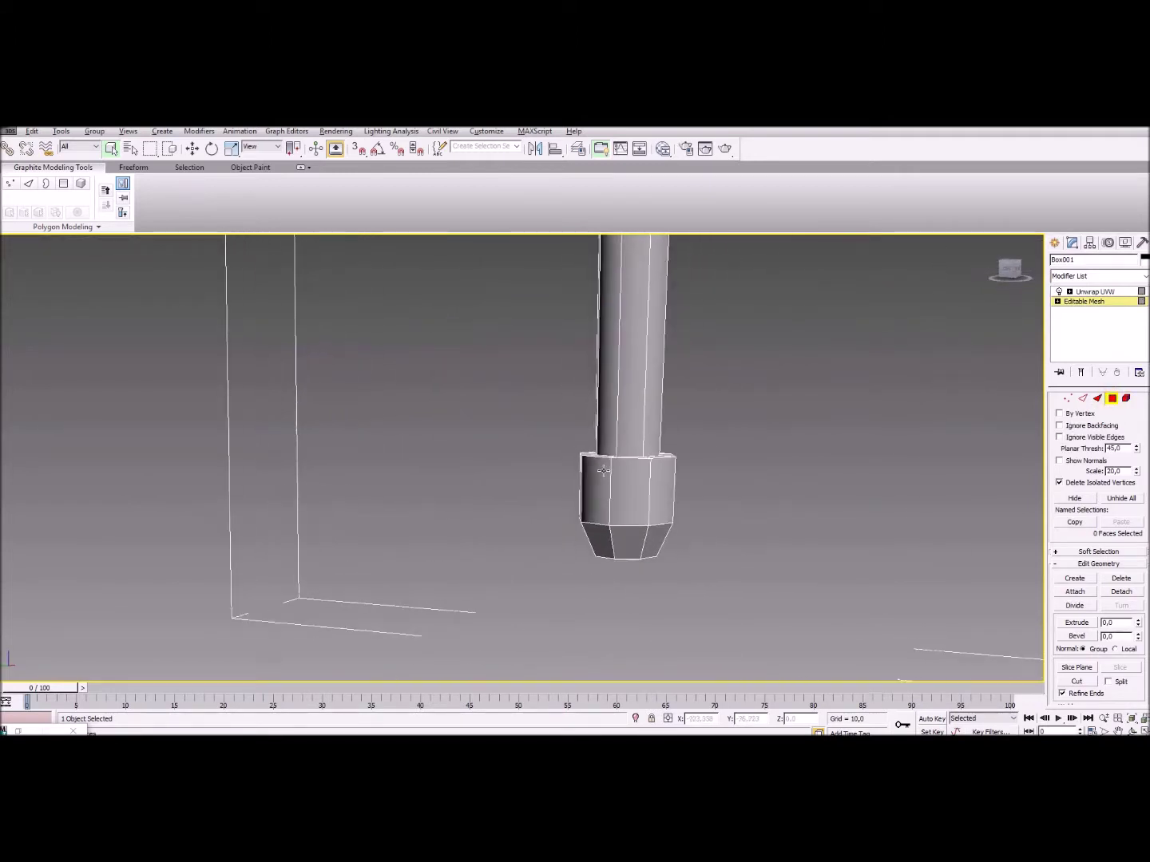
pyautogui.click(639, 527)
pyautogui.scroll(3, 503, 436)
pyautogui.scroll(-2, 503, 435)
pyautogui.click(358, 483)
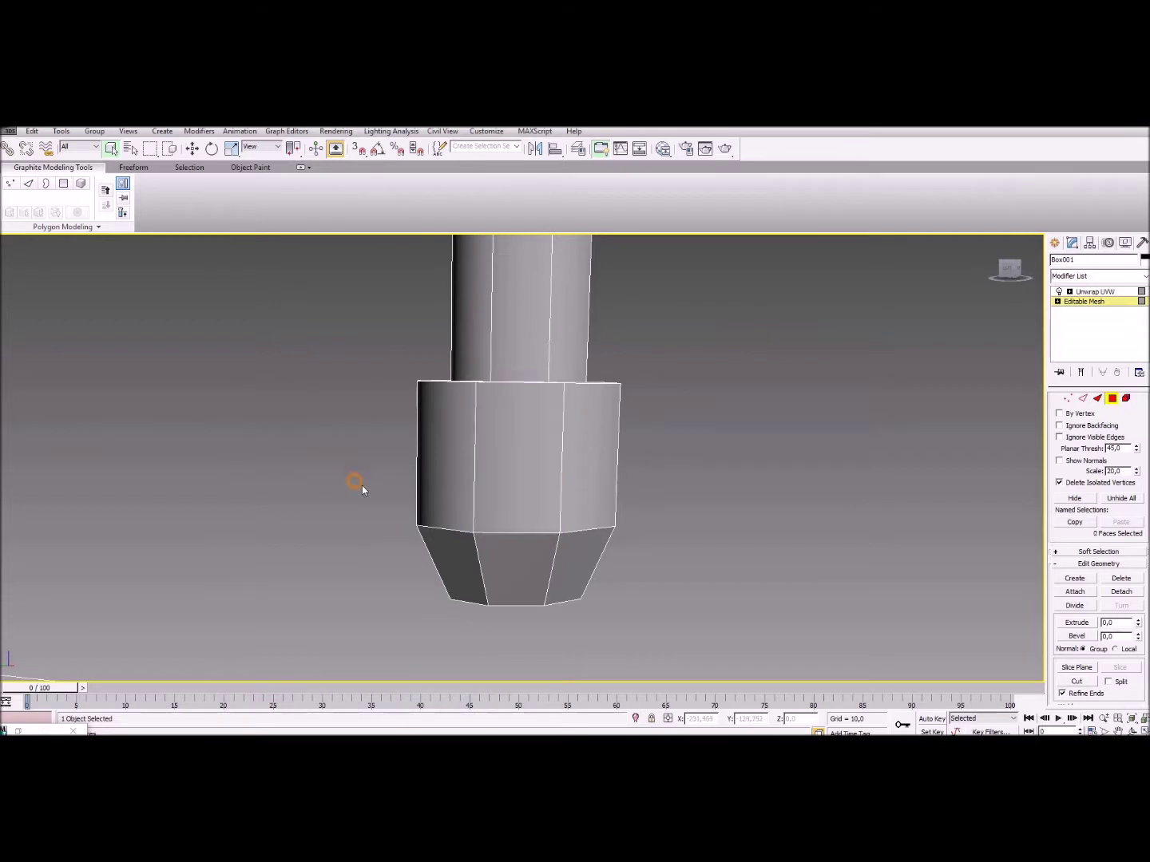
pyautogui.moveTo(715, 554); pyautogui.dragTo(713, 551)
pyautogui.keyDown('alt'); pyautogui.moveTo(677, 542); pyautogui.dragTo(453, 551, button='middle'); pyautogui.keyUp('alt')
pyautogui.scroll(-4, 580, 479)
pyautogui.click(1121, 591)
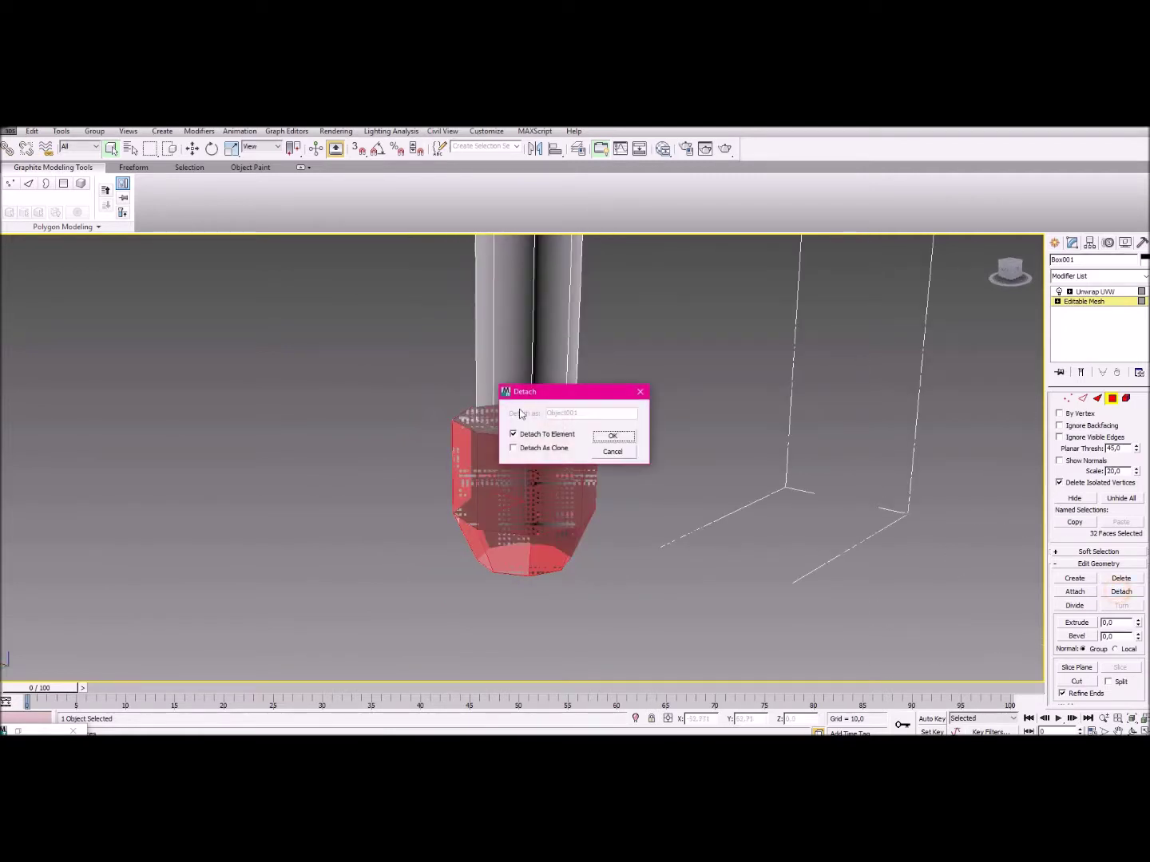
pyautogui.click(601, 437)
pyautogui.click(547, 581)
# Select the octagonal cap on the underside of the pommel and detach it as an element of the same mesh.
pyautogui.scroll(10, 542, 559)
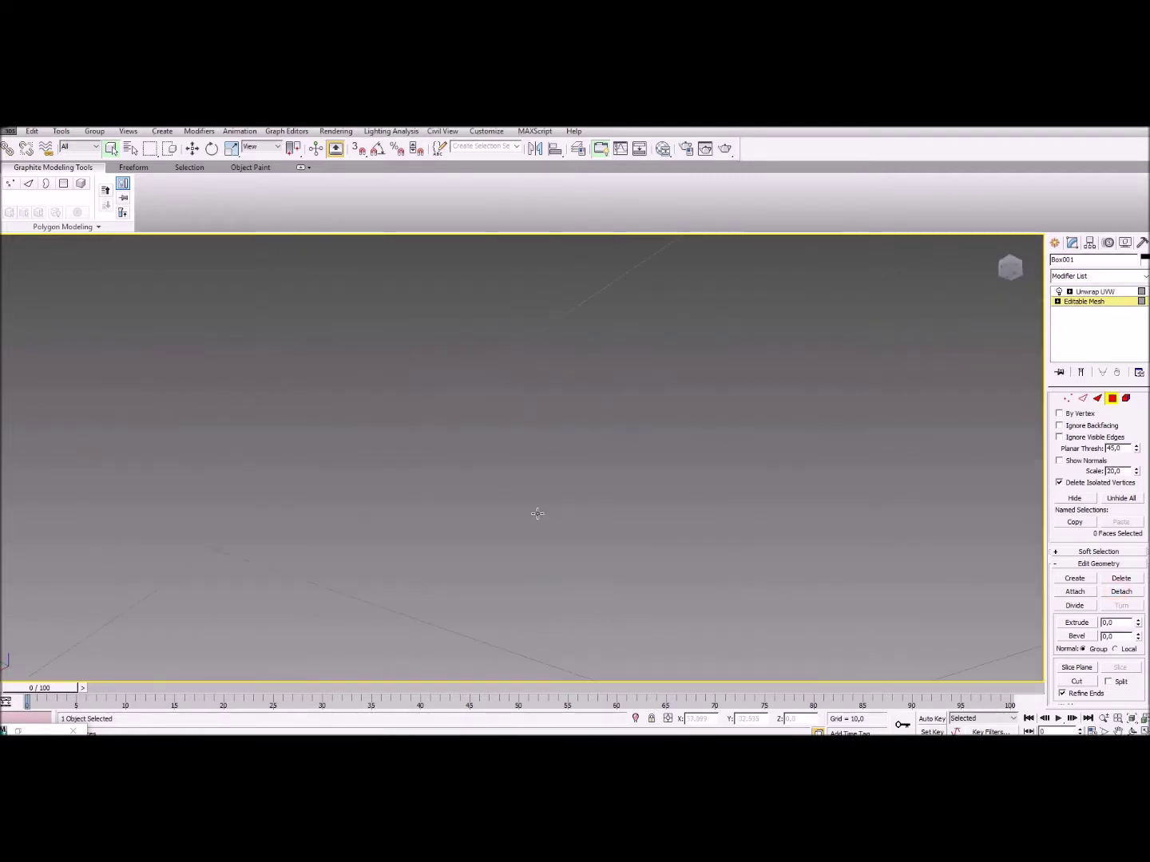
pyautogui.scroll(3, 549, 558)
pyautogui.scroll(-6, 550, 563)
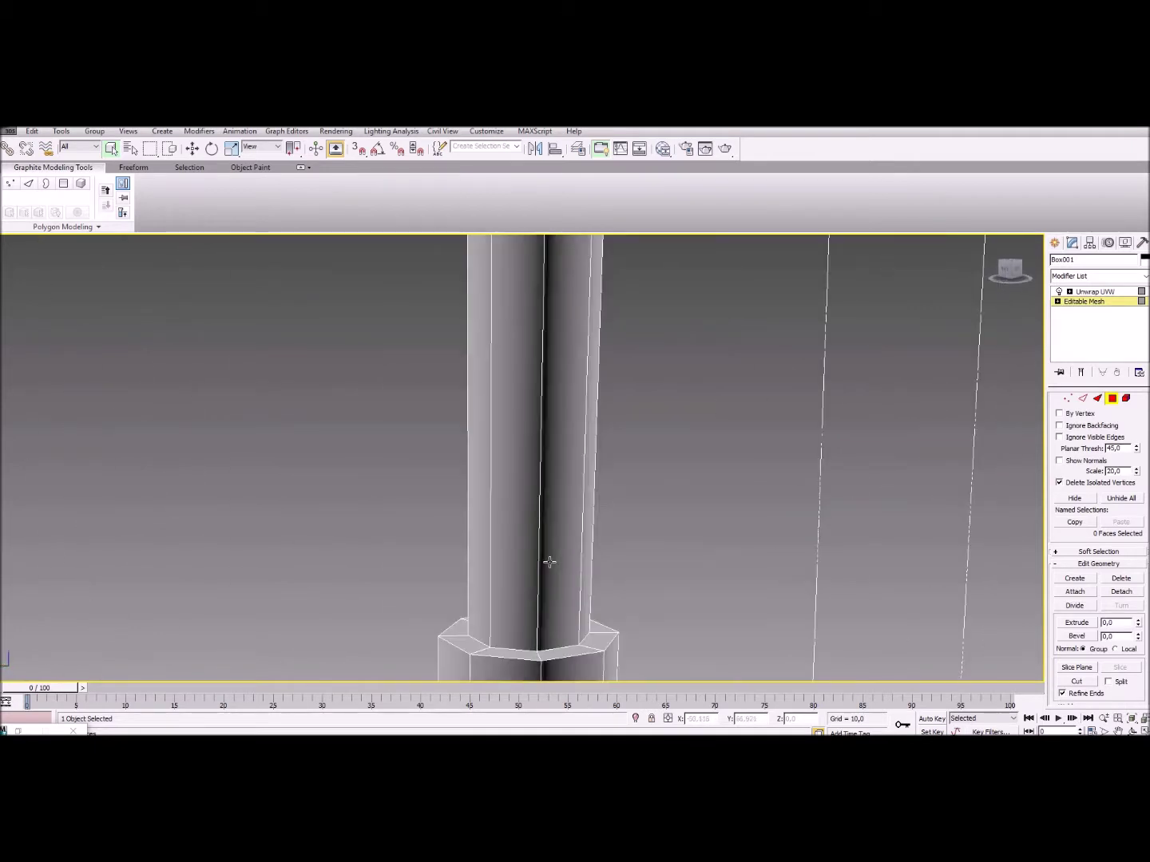
pyautogui.click(571, 674)
pyautogui.scroll(5, 571, 644)
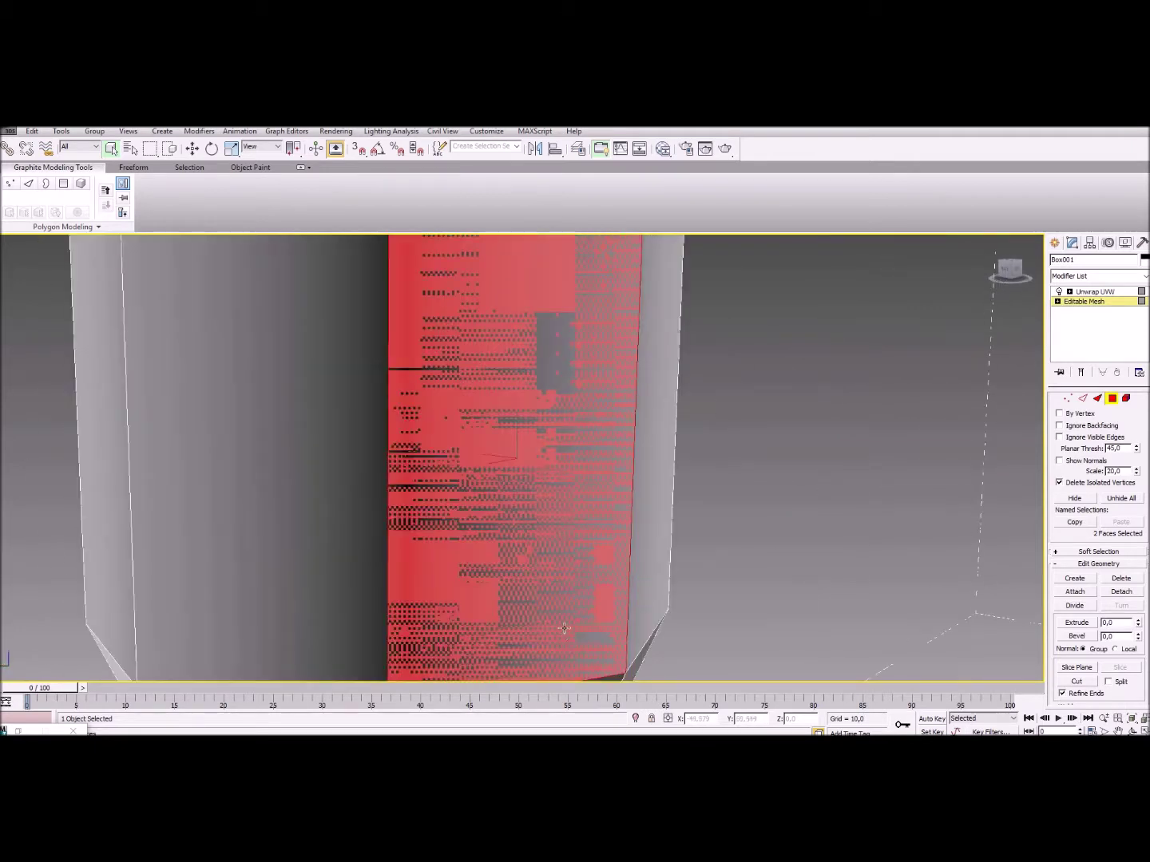
pyautogui.scroll(-5, 564, 629)
pyautogui.keyDown('alt'); pyautogui.moveTo(564, 628); pyautogui.dragTo(534, 622, button='middle'); pyautogui.keyUp('alt')
pyautogui.click(535, 636)
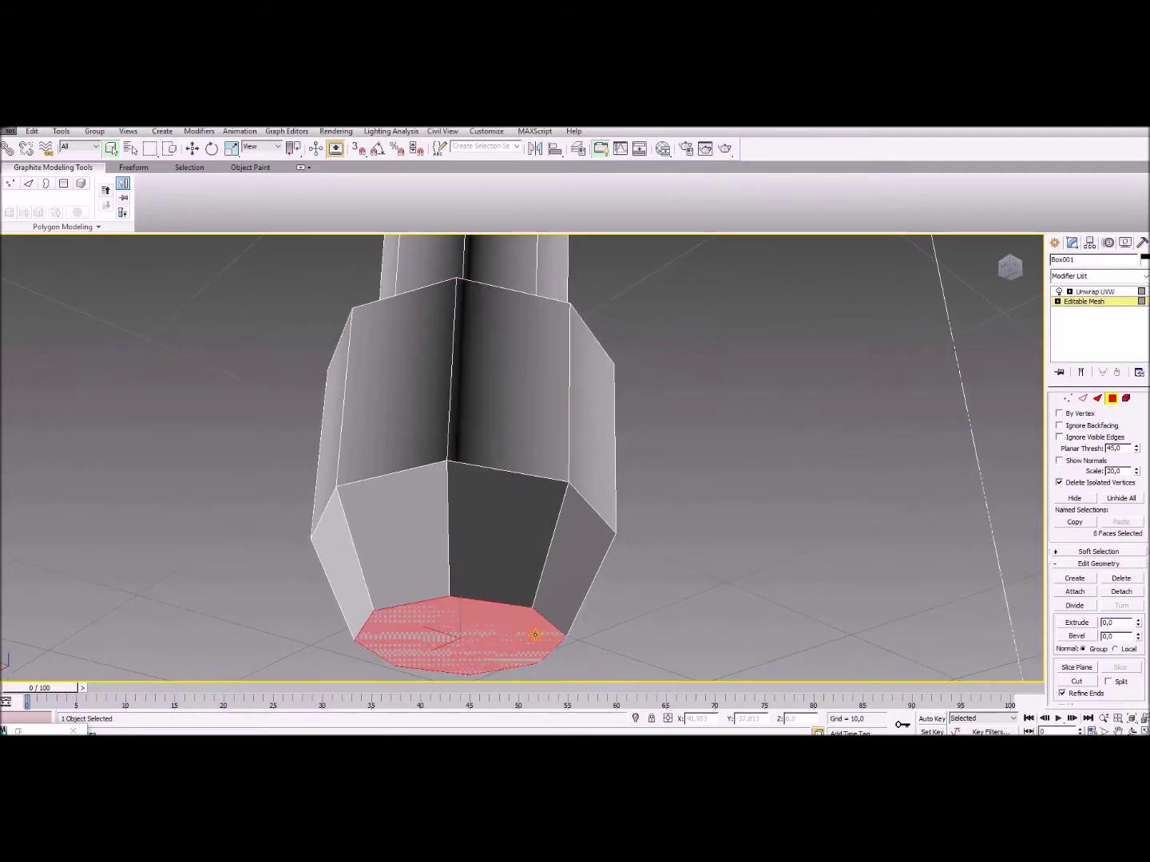
pyautogui.click(1119, 593)
pyautogui.click(614, 438)
pyautogui.click(657, 428)
# Select the full ring of polygons on the pommel's upper face around the grip and detach it as an element.
pyautogui.keyDown('alt'); pyautogui.moveTo(657, 428); pyautogui.dragTo(636, 453, button='middle'); pyautogui.keyUp('alt')
pyautogui.scroll(-4, 636, 453)
pyautogui.moveTo(585, 572); pyautogui.dragTo(588, 442, button='middle')
pyautogui.scroll(-1, 588, 442)
pyautogui.click(528, 604)
pyautogui.press('z')
pyautogui.moveTo(537, 554)
pyautogui.mouseDown(button='middle')
pyautogui.moveTo(547, 485)
pyautogui.moveTo(543, 550)
pyautogui.mouseUp(button='middle')
pyautogui.click(542, 551)
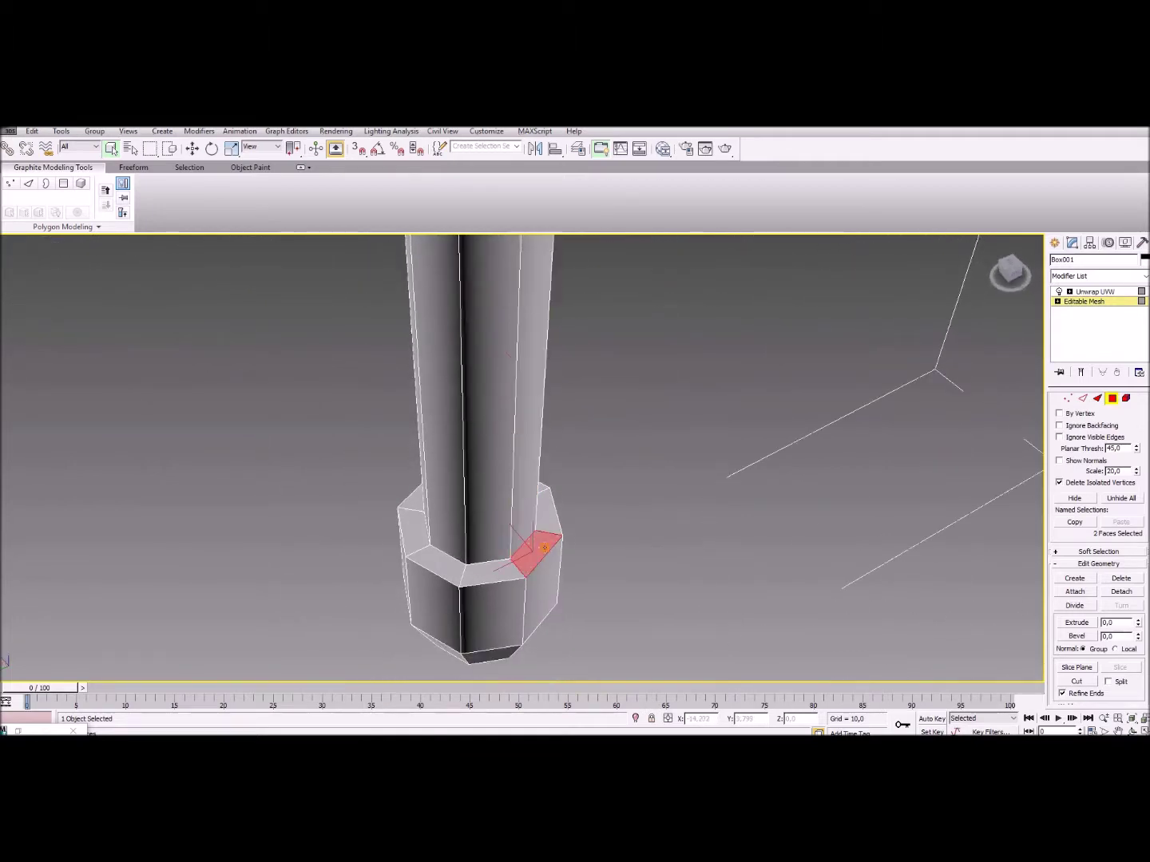
pyautogui.keyDown('ctrl'); pyautogui.click(550, 523); pyautogui.keyUp('ctrl')
pyautogui.keyDown('ctrl'); pyautogui.click(492, 570); pyautogui.keyUp('ctrl')
pyautogui.keyDown('ctrl'); pyautogui.click(439, 562); pyautogui.keyUp('ctrl')
pyautogui.keyDown('ctrl'); pyautogui.click(421, 537); pyautogui.keyUp('ctrl')
pyautogui.keyDown('alt'); pyautogui.moveTo(583, 555); pyautogui.dragTo(475, 564, button='middle'); pyautogui.keyUp('alt')
pyautogui.keyDown('ctrl'); pyautogui.click(580, 563); pyautogui.keyUp('ctrl')
pyautogui.keyDown('ctrl'); pyautogui.click(593, 535); pyautogui.keyUp('ctrl')
pyautogui.keyDown('alt'); pyautogui.moveTo(600, 547); pyautogui.dragTo(554, 547, button='middle'); pyautogui.keyUp('alt')
pyautogui.keyDown('ctrl'); pyautogui.click(582, 531); pyautogui.keyUp('ctrl')
pyautogui.scroll(5, 581, 532)
pyautogui.scroll(-4, 581, 532)
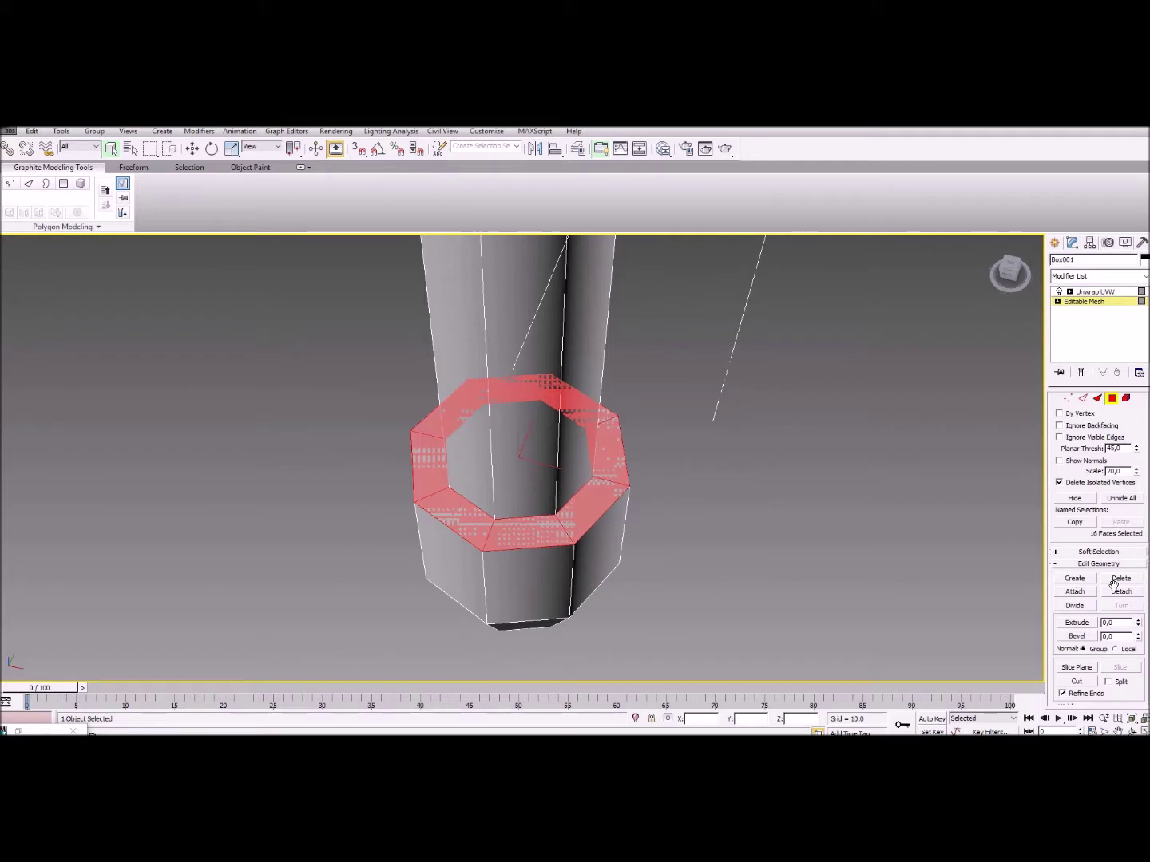
pyautogui.click(1121, 591)
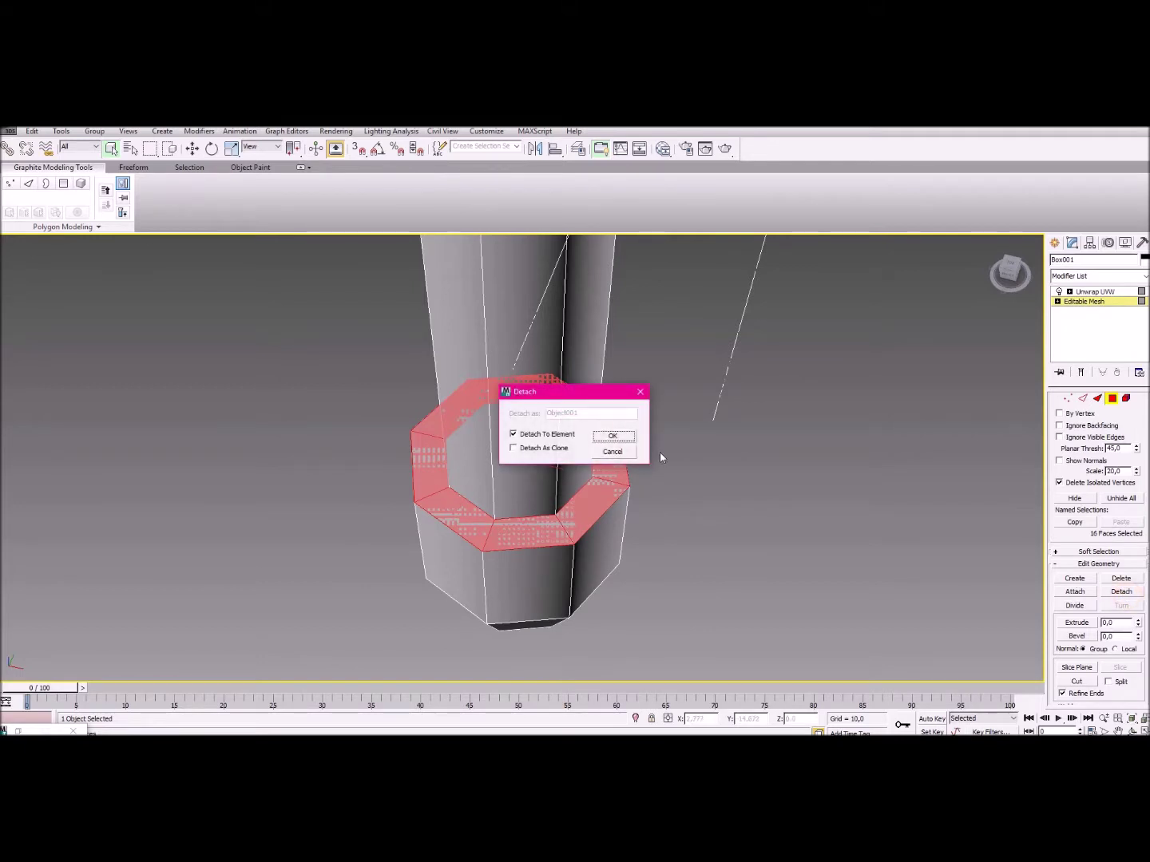
pyautogui.click(613, 436)
# Select all polygons along one long vertical side of the crossguard, tip to tip, and detach them as an element.
pyautogui.scroll(-3, 698, 543)
pyautogui.keyDown('alt'); pyautogui.moveTo(698, 543); pyautogui.dragTo(705, 531, button='middle'); pyautogui.keyUp('alt')
pyautogui.scroll(-3, 691, 524)
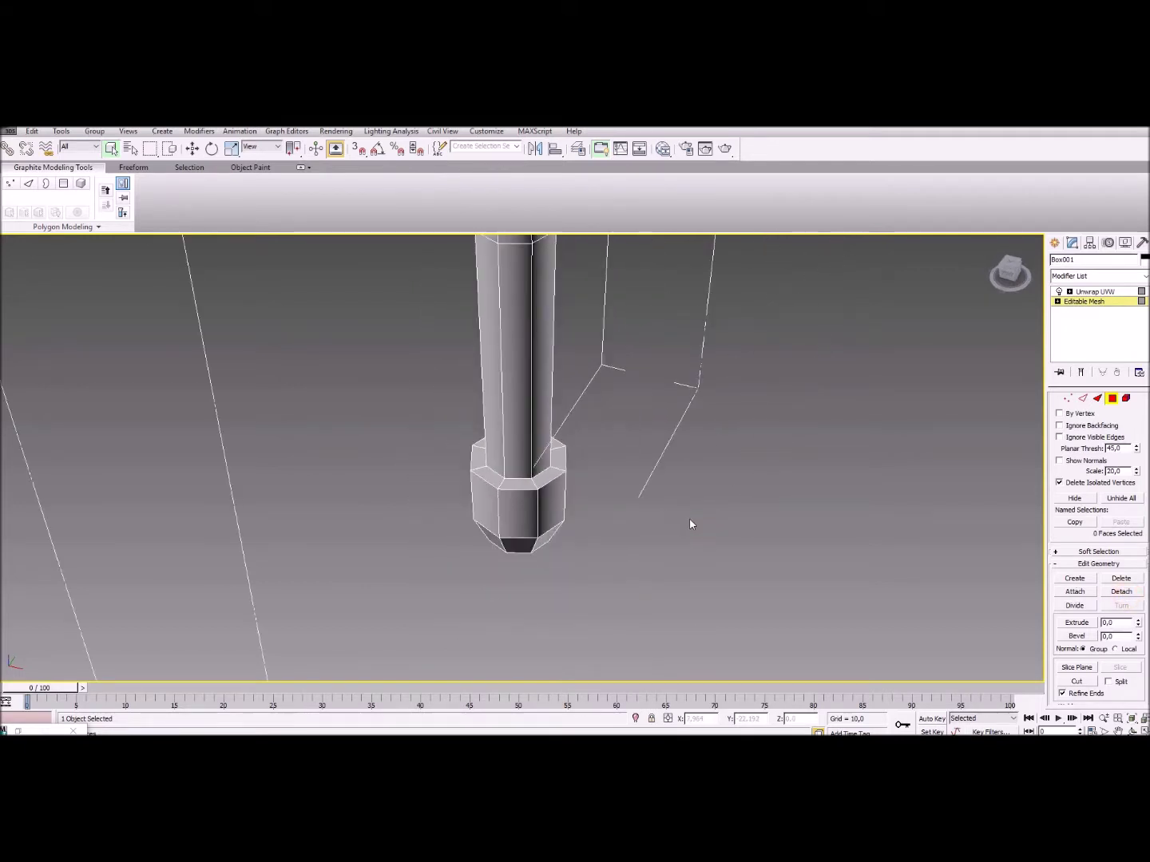
pyautogui.keyDown('alt'); pyautogui.moveTo(613, 450); pyautogui.dragTo(542, 495, button='middle'); pyautogui.keyUp('alt')
pyautogui.scroll(-4, 541, 495)
pyautogui.scroll(5, 499, 385)
pyautogui.click(496, 283)
pyautogui.press('z')
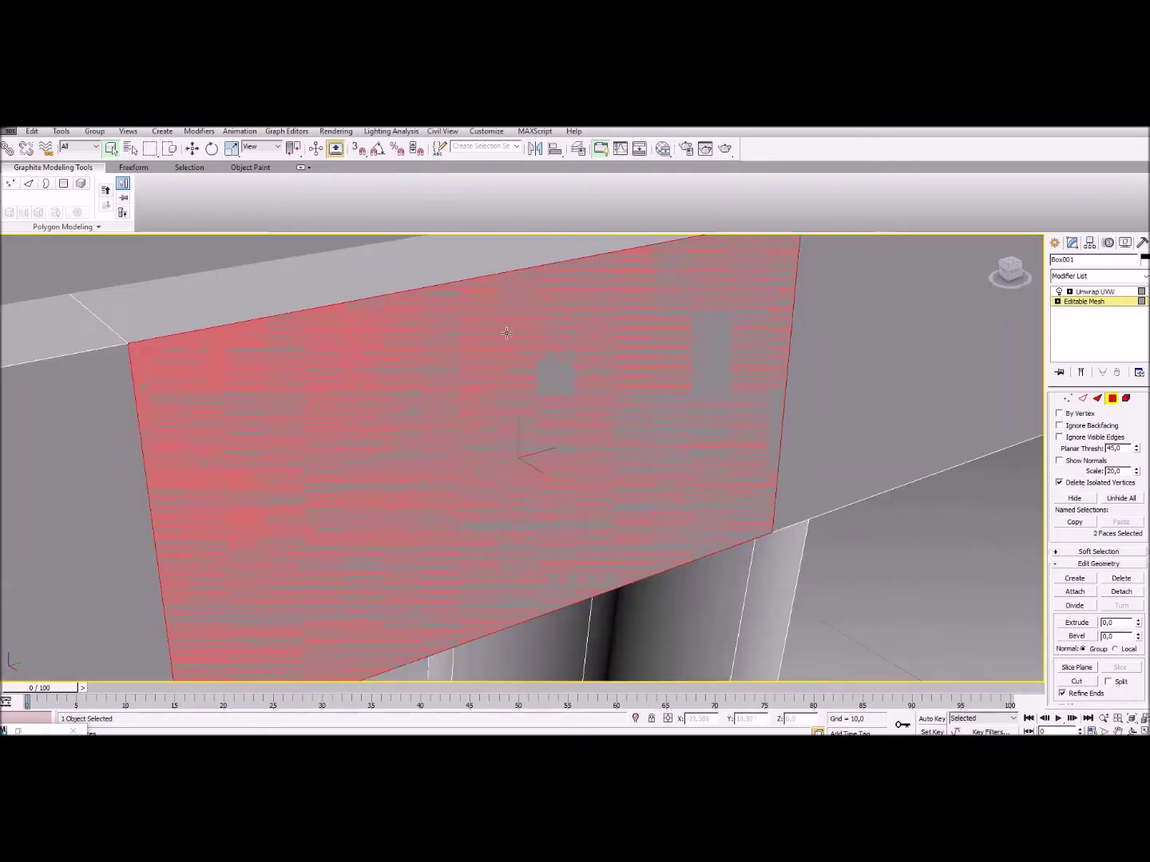
pyautogui.scroll(-6, 531, 447)
pyautogui.click(224, 464)
pyautogui.keyDown('ctrl'); pyautogui.click(286, 476); pyautogui.keyUp('ctrl')
pyautogui.keyDown('ctrl'); pyautogui.click(348, 487); pyautogui.keyUp('ctrl')
pyautogui.keyDown('ctrl'); pyautogui.click(417, 478); pyautogui.keyUp('ctrl')
pyautogui.keyDown('ctrl'); pyautogui.click(511, 464); pyautogui.keyUp('ctrl')
pyautogui.keyDown('ctrl'); pyautogui.click(719, 407); pyautogui.keyUp('ctrl')
pyautogui.keyDown('ctrl'); pyautogui.click(771, 404); pyautogui.keyUp('ctrl')
pyautogui.keyDown('ctrl'); pyautogui.click(818, 399); pyautogui.keyUp('ctrl')
pyautogui.keyDown('ctrl'); pyautogui.click(670, 439); pyautogui.keyUp('ctrl')
pyautogui.keyDown('alt'); pyautogui.moveTo(932, 595); pyautogui.dragTo(725, 530, button='middle'); pyautogui.keyUp('alt')
pyautogui.keyDown('alt'); pyautogui.click(384, 347); pyautogui.keyUp('alt')
pyautogui.keyDown('alt'); pyautogui.moveTo(384, 347); pyautogui.dragTo(742, 543, button='middle'); pyautogui.keyUp('alt')
pyautogui.keyDown('alt'); pyautogui.click(600, 430); pyautogui.keyUp('alt')
pyautogui.click(1111, 592)
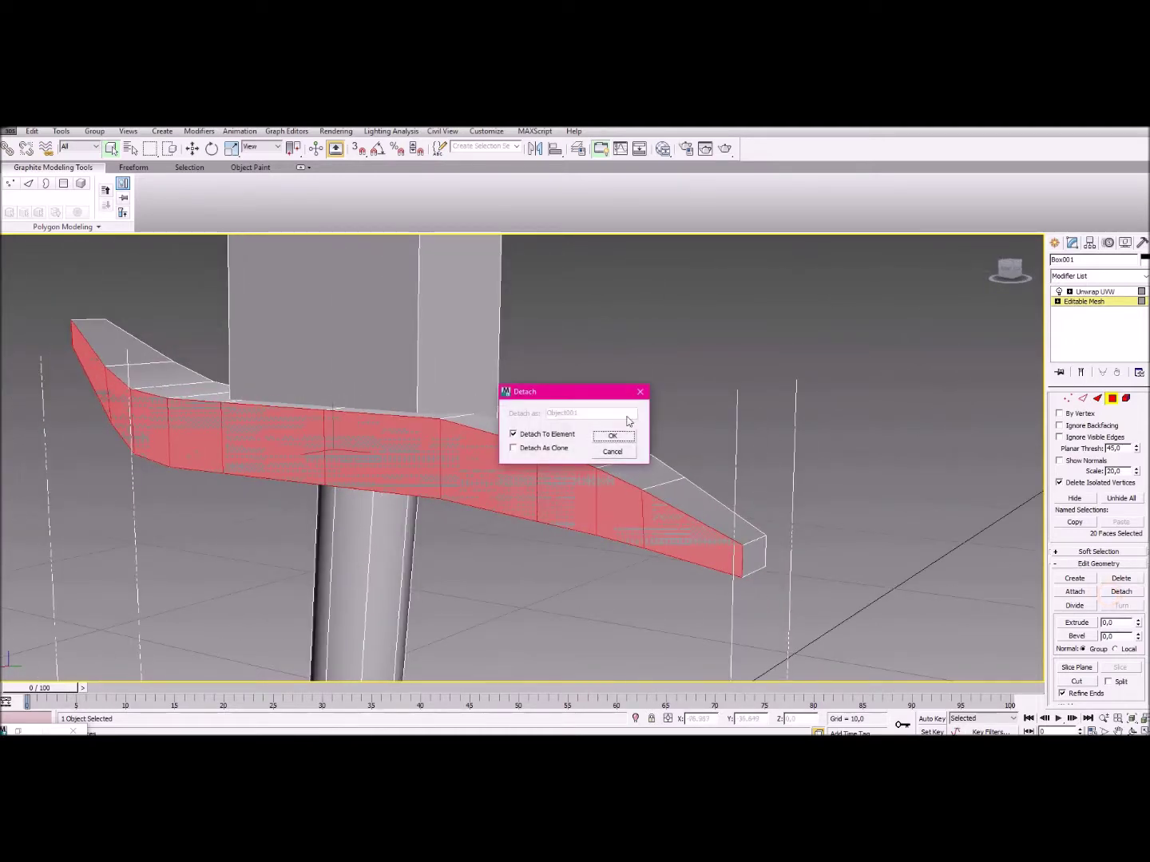
pyautogui.click(612, 435)
# Detach the small end-cap polygon at each tip of the crossguard as its own element.
pyautogui.click(755, 555)
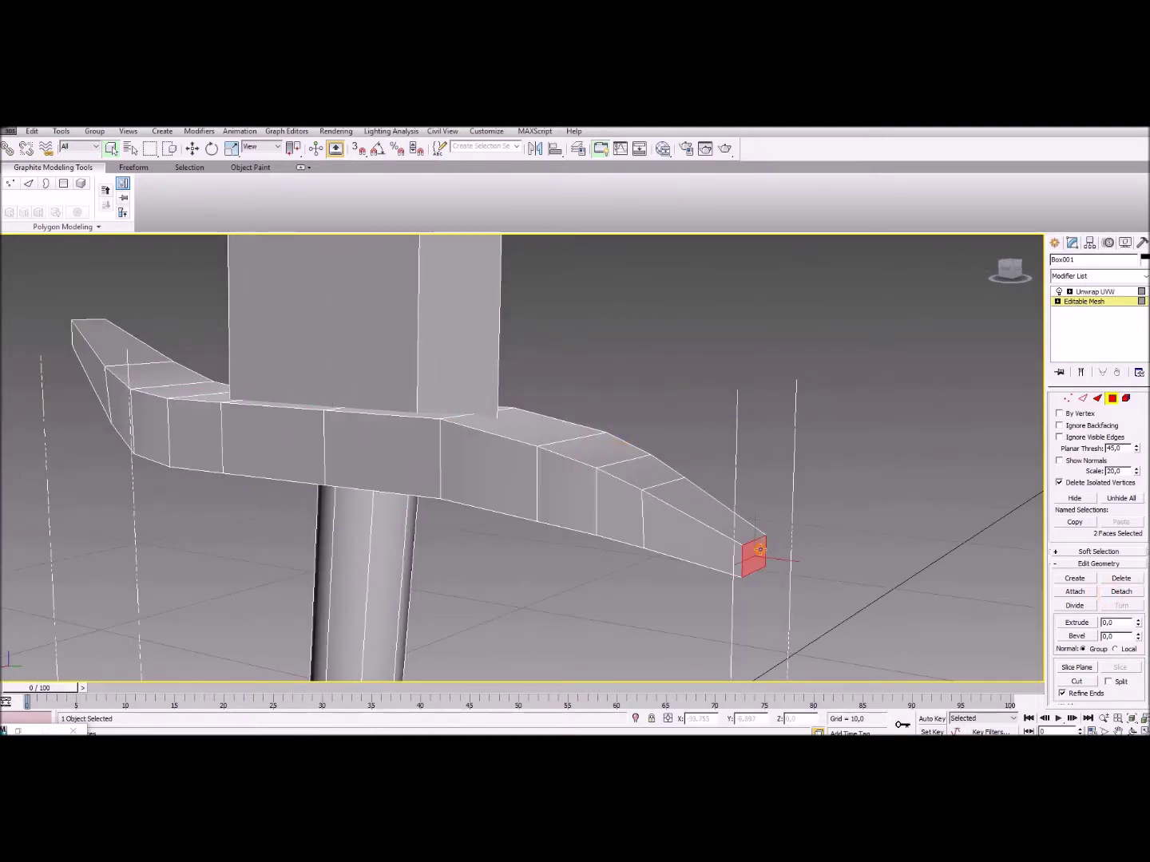
pyautogui.click(1121, 592)
pyautogui.click(614, 437)
pyautogui.moveTo(615, 438)
pyautogui.keyDown('alt'); pyautogui.mouseDown(button='middle')
pyautogui.moveTo(731, 453)
pyautogui.moveTo(605, 461)
pyautogui.mouseUp(button='middle'); pyautogui.keyUp('alt')
pyautogui.scroll(-5, 611, 460)
pyautogui.keyDown('alt'); pyautogui.moveTo(766, 461); pyautogui.dragTo(726, 488, button='middle'); pyautogui.keyUp('alt')
pyautogui.click(587, 567)
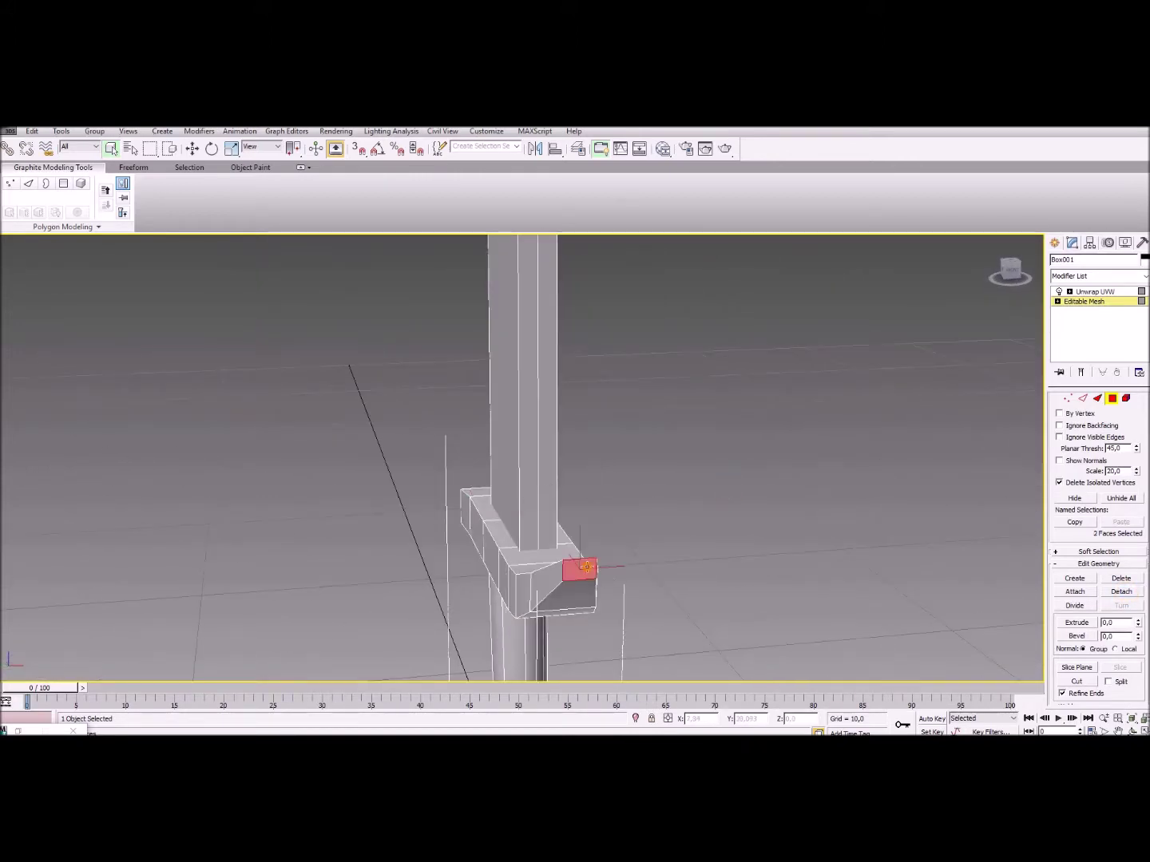
pyautogui.click(1120, 592)
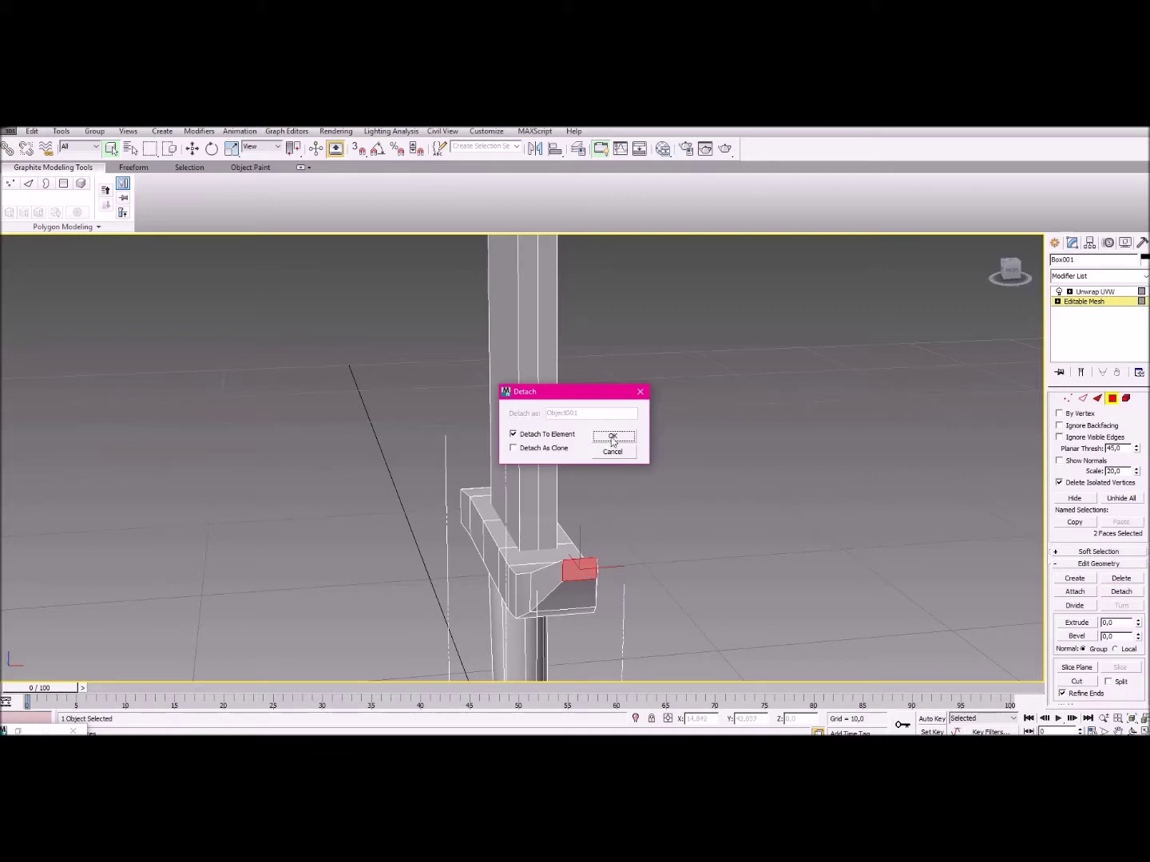
pyautogui.click(613, 437)
# Check at element level how the remaining crossguard surfaces are separated, and clear the selection.
pyautogui.keyDown('alt'); pyautogui.moveTo(685, 526); pyautogui.dragTo(599, 497, button='middle'); pyautogui.keyUp('alt')
pyautogui.click(1124, 399)
pyautogui.click(619, 432)
pyautogui.keyDown('alt'); pyautogui.moveTo(619, 432); pyautogui.dragTo(694, 536, button='middle'); pyautogui.keyUp('alt')
pyautogui.click(711, 533)
# With Ignore Backfacing enabled, select all polygons along the crossguard's opposite long side and detach them as an element.
pyautogui.click(1111, 399)
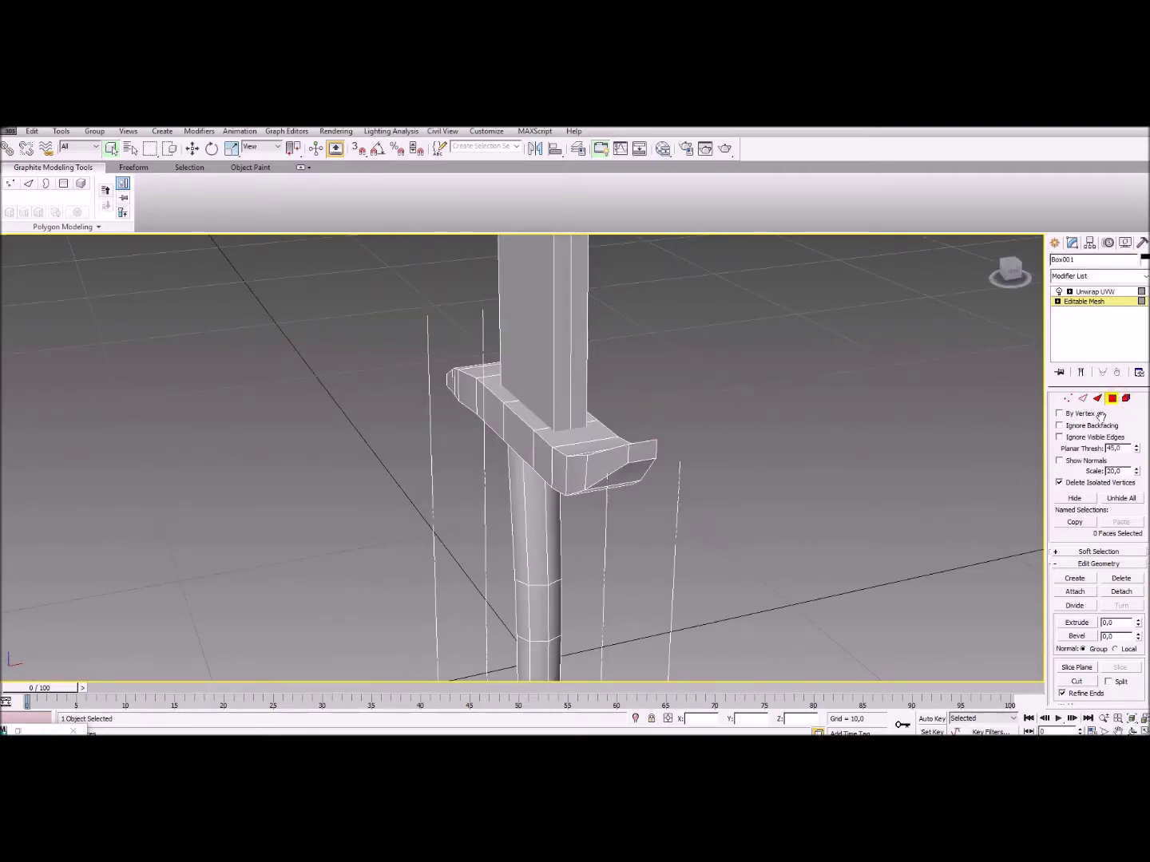
pyautogui.keyDown('alt'); pyautogui.moveTo(1028, 451); pyautogui.dragTo(657, 464, button='middle'); pyautogui.keyUp('alt')
pyautogui.click(628, 456)
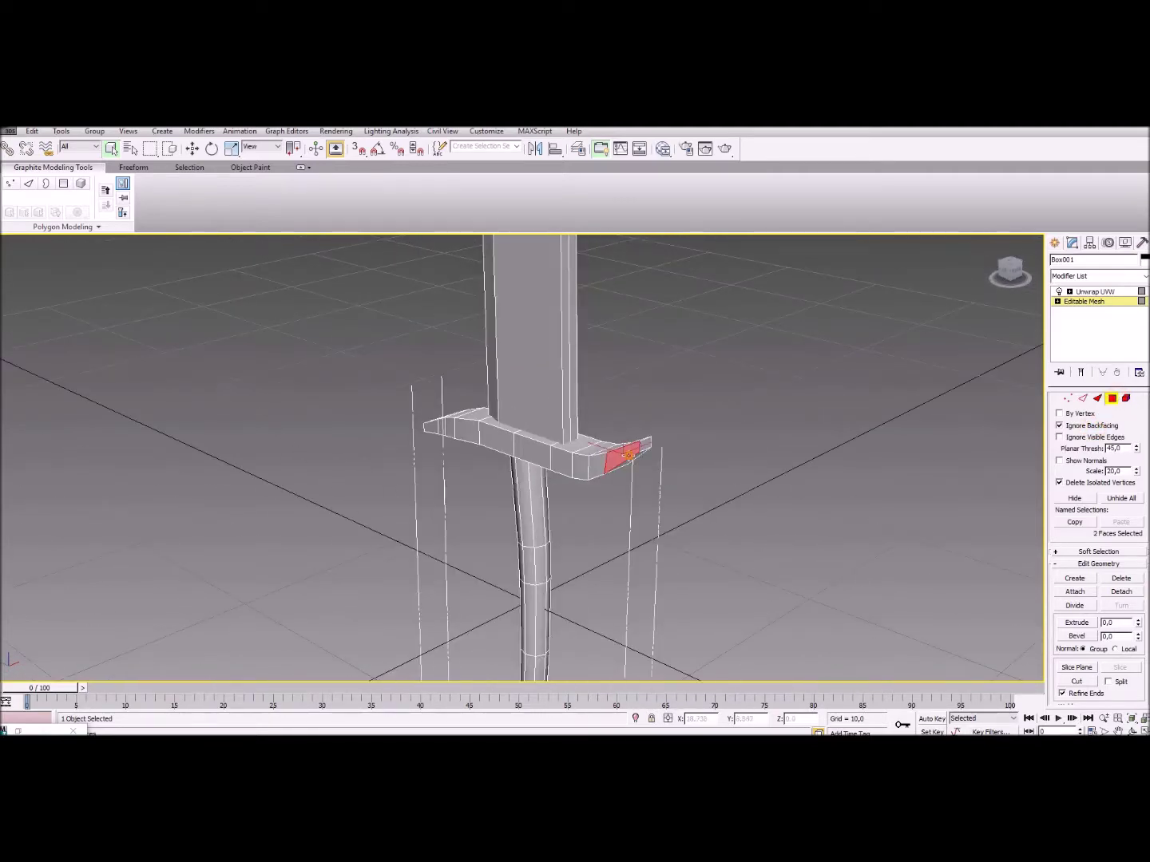
pyautogui.keyDown('ctrl'); pyautogui.click(597, 460); pyautogui.keyUp('ctrl')
pyautogui.keyDown('ctrl'); pyautogui.click(580, 462); pyautogui.keyUp('ctrl')
pyautogui.keyDown('ctrl'); pyautogui.click(559, 462); pyautogui.keyUp('ctrl')
pyautogui.keyDown('ctrl'); pyautogui.click(463, 433); pyautogui.keyUp('ctrl')
pyautogui.keyDown('ctrl'); pyautogui.click(443, 432); pyautogui.keyUp('ctrl')
pyautogui.keyDown('alt'); pyautogui.moveTo(443, 432); pyautogui.dragTo(591, 488, button='middle'); pyautogui.keyUp('alt')
pyautogui.click(1121, 591)
pyautogui.click(614, 437)
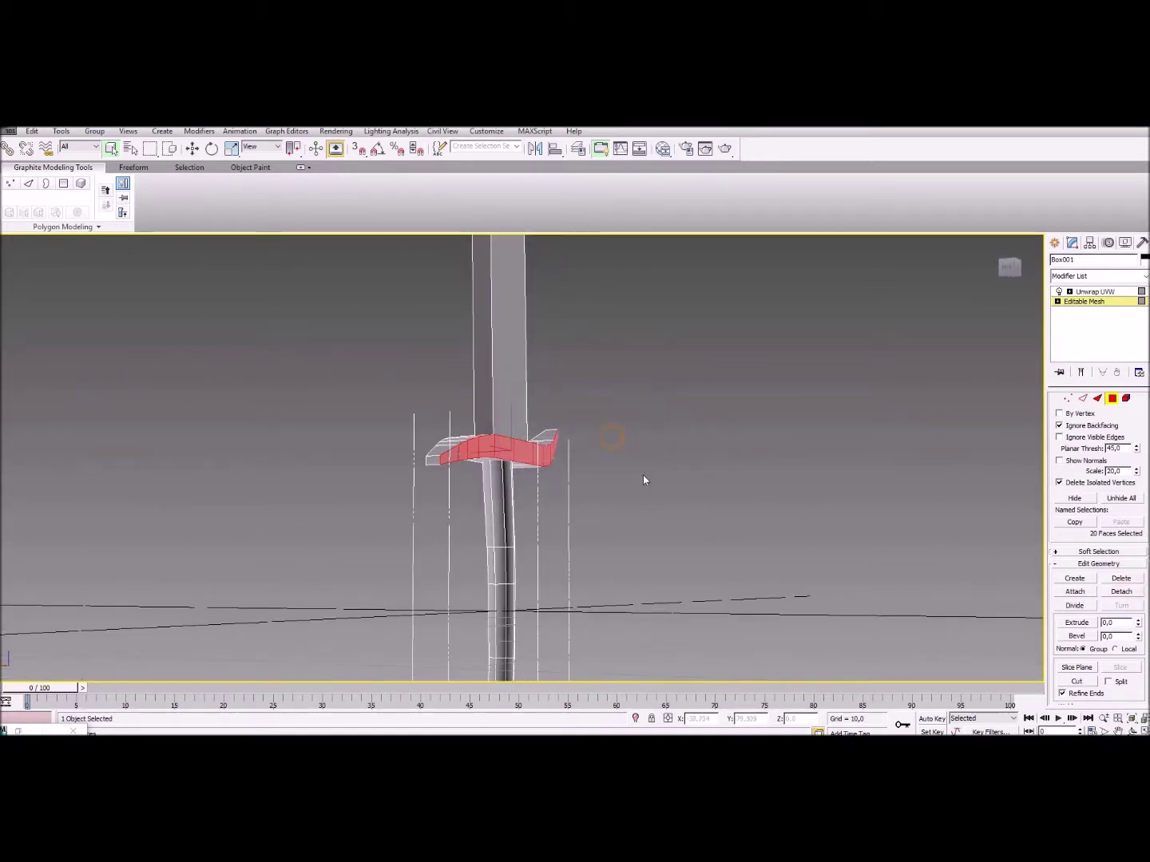
# Return to the Unwrap UVW modifier and open its UV Editor.
pyautogui.keyDown('alt'); pyautogui.moveTo(638, 474); pyautogui.dragTo(540, 483, button='middle'); pyautogui.keyUp('alt')
pyautogui.moveTo(572, 579); pyautogui.dragTo(534, 507, button='middle')
pyautogui.scroll(-7, 564, 550)
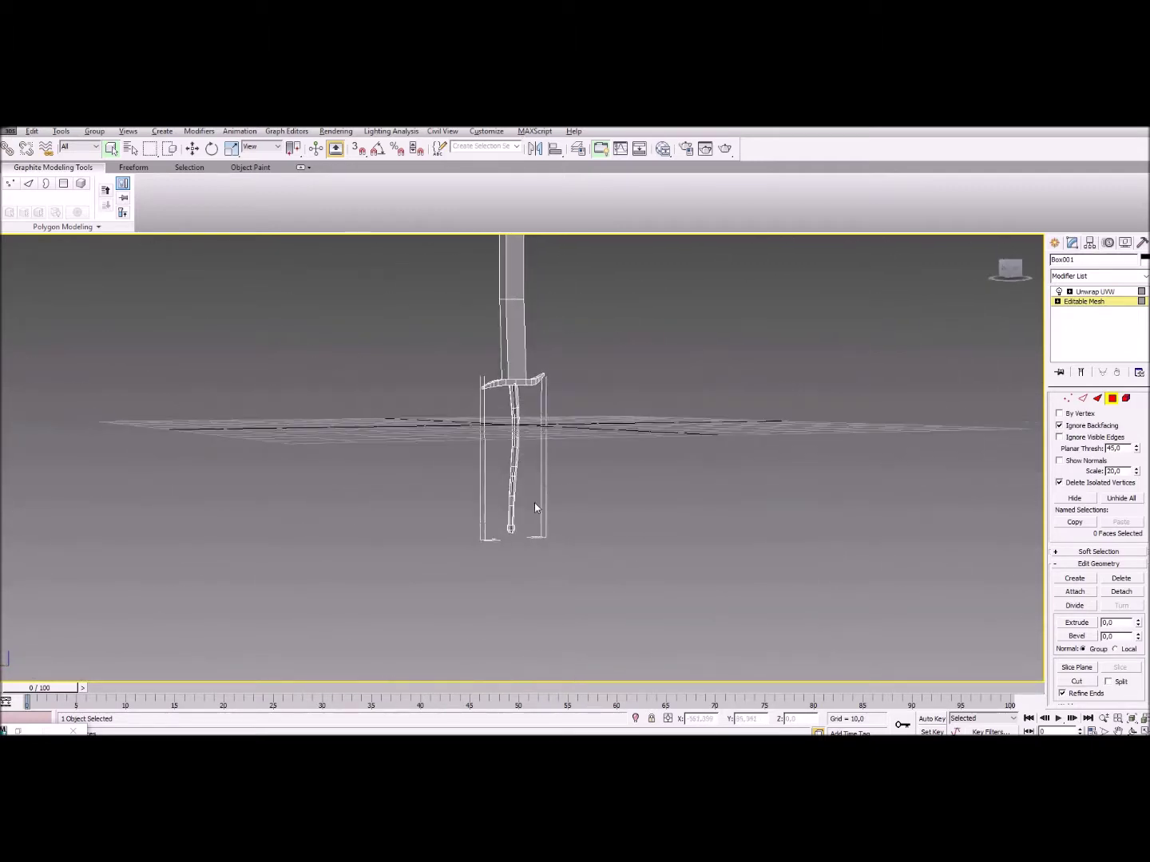
pyautogui.click(1137, 292)
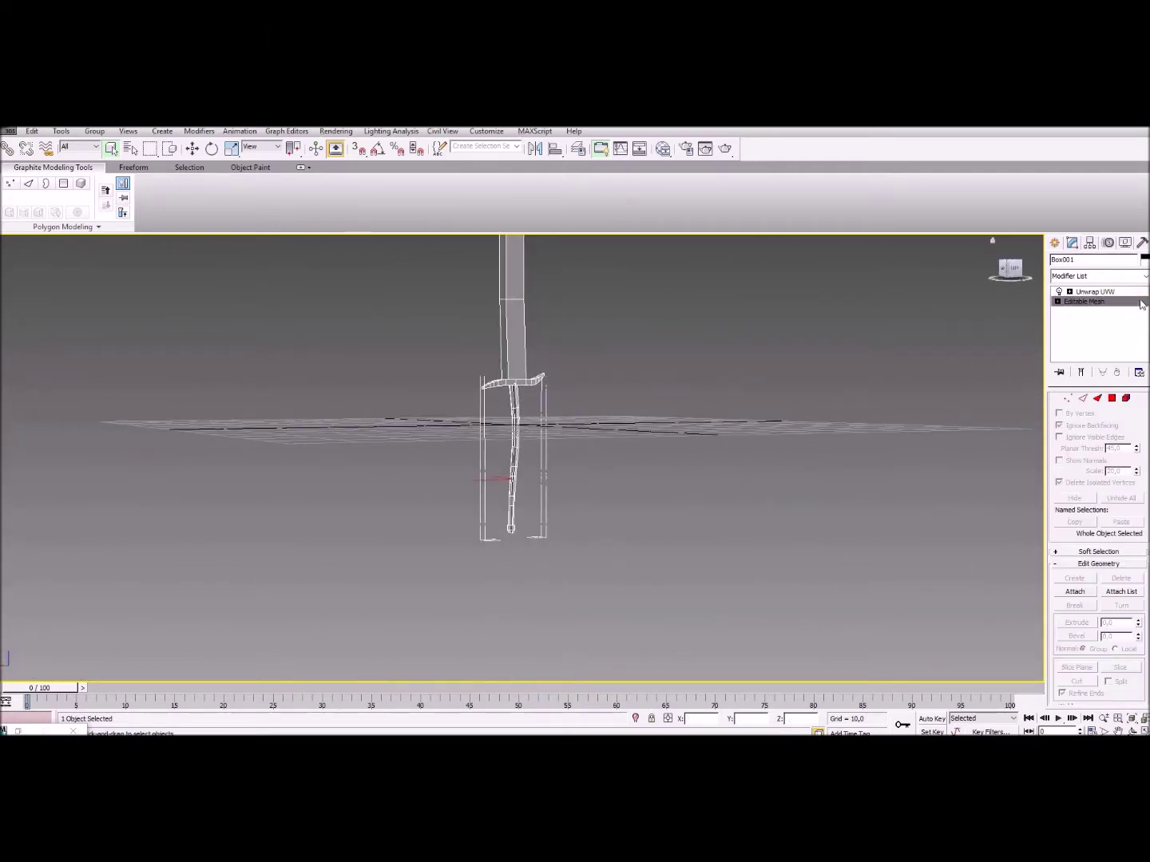
pyautogui.scroll(5, 1114, 434)
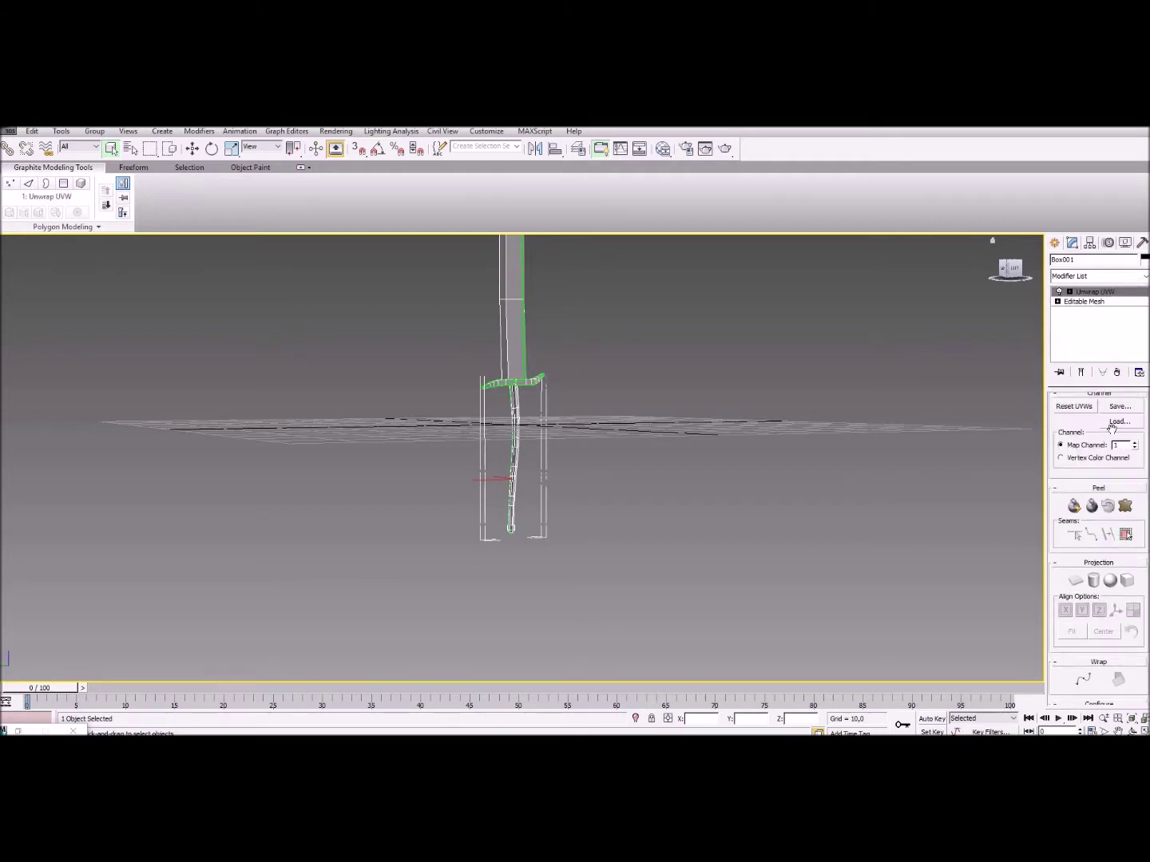
pyautogui.click(1114, 431)
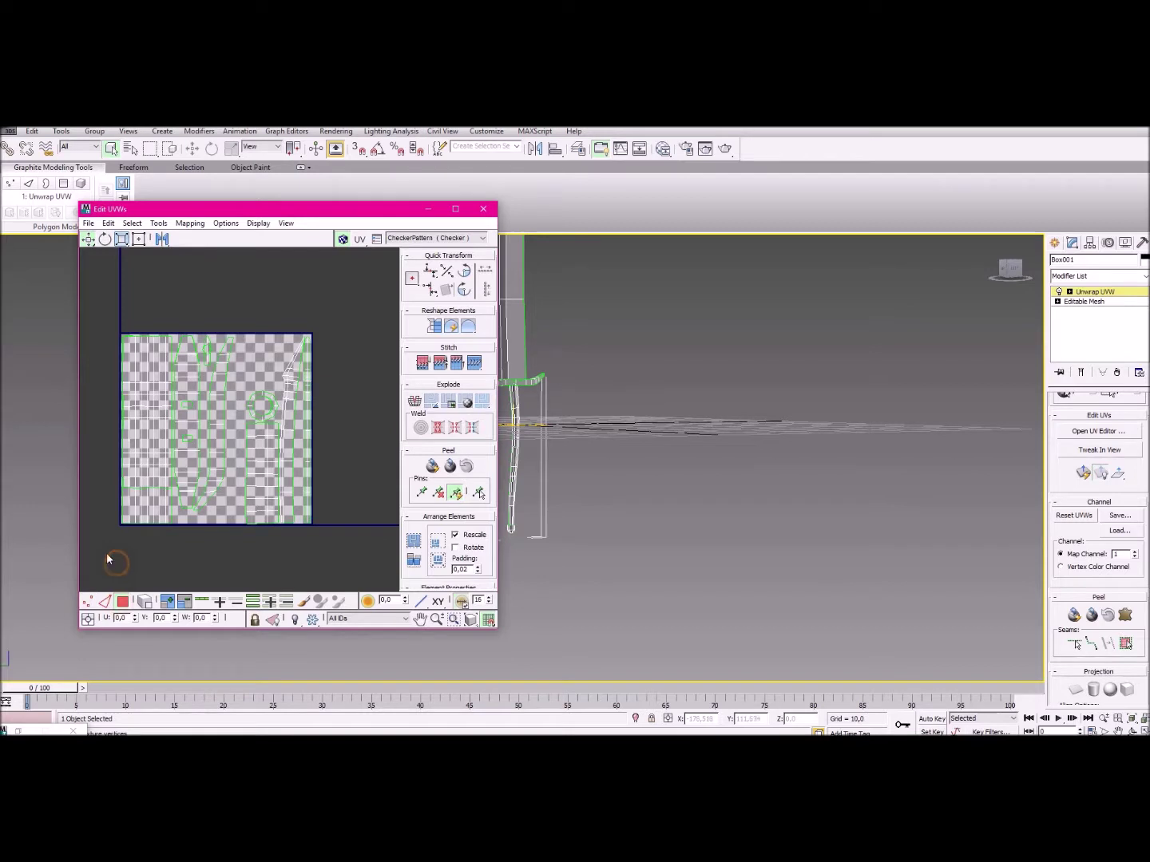
# Examine which model faces the grip's UV areas cover by selecting them in sections, then close the UV Editor.
pyautogui.scroll(3, 112, 559)
pyautogui.moveTo(230, 341); pyautogui.dragTo(242, 315)
pyautogui.moveTo(643, 459); pyautogui.dragTo(665, 479, button='middle')
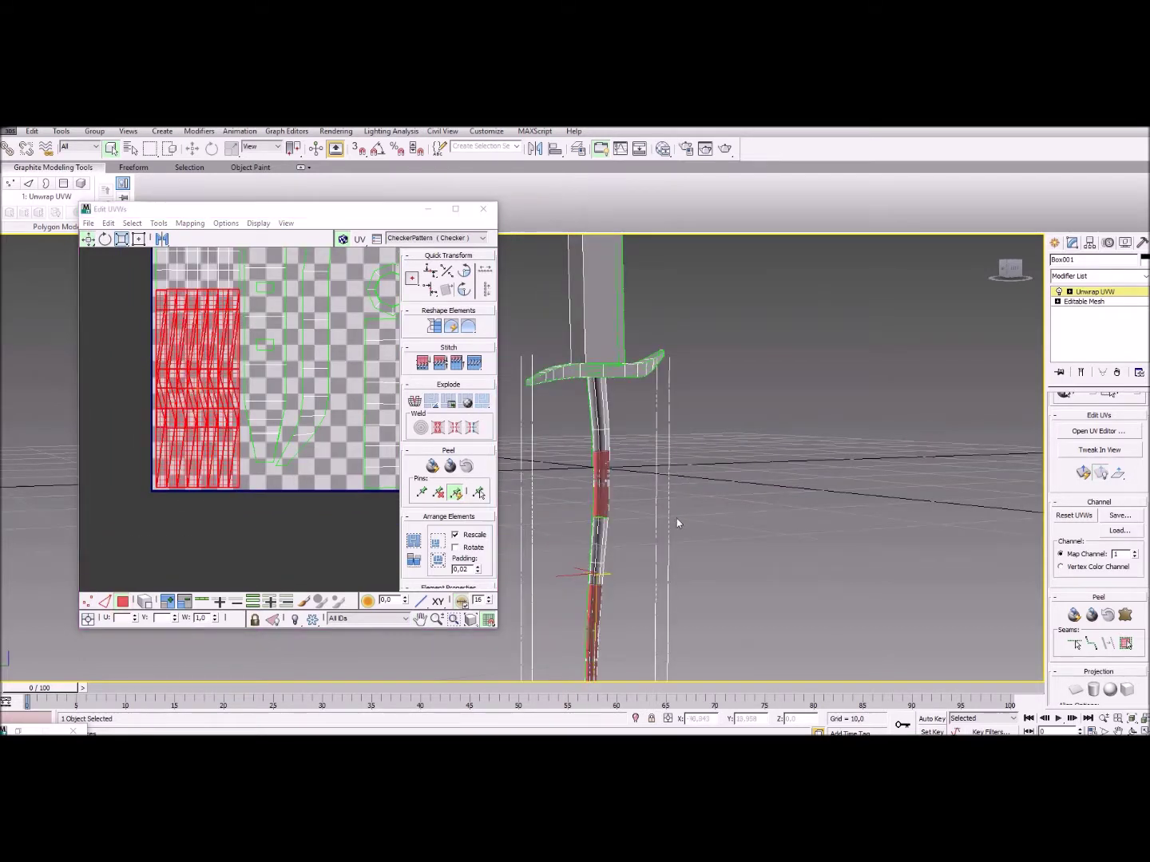
pyautogui.moveTo(132, 355)
pyautogui.mouseDown(button='middle')
pyautogui.moveTo(141, 381)
pyautogui.moveTo(148, 371)
pyautogui.mouseUp(button='middle')
pyautogui.click(141, 382)
pyautogui.moveTo(144, 403); pyautogui.dragTo(246, 587)
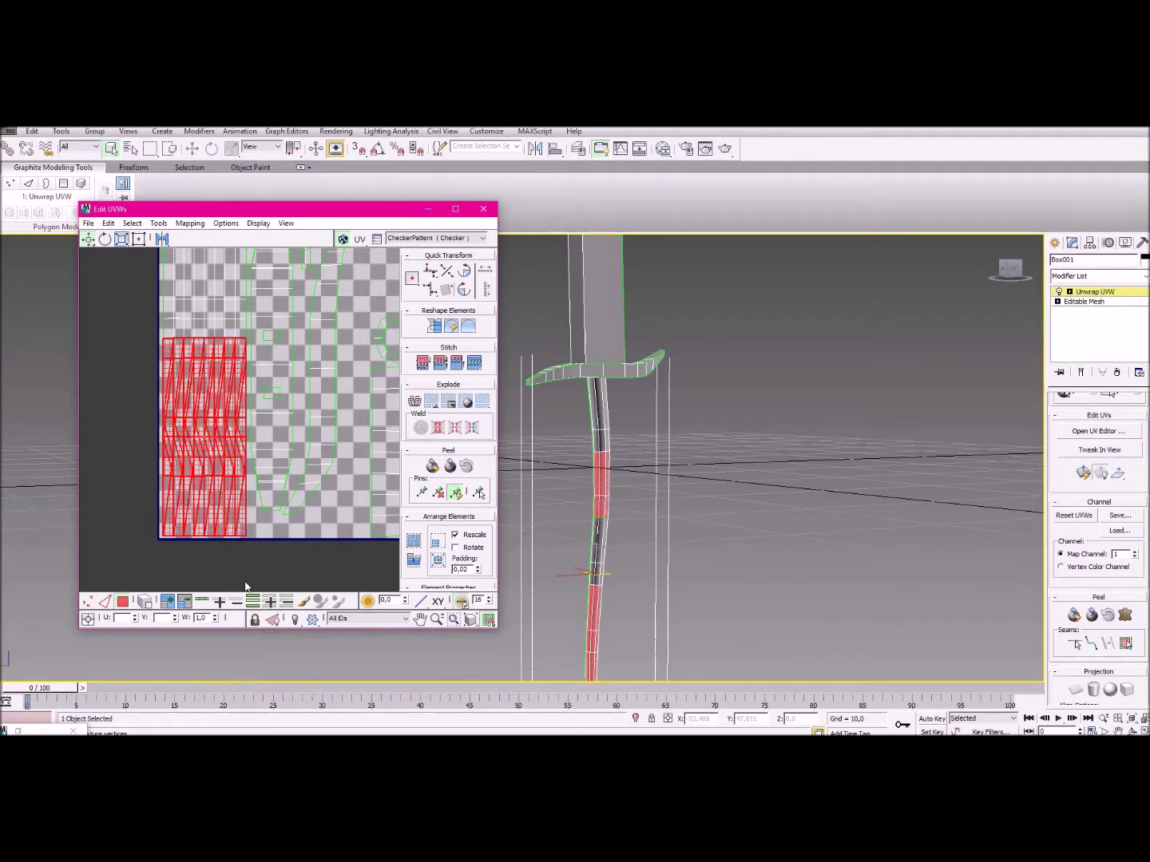
pyautogui.click(125, 421)
pyautogui.moveTo(129, 436); pyautogui.dragTo(247, 563)
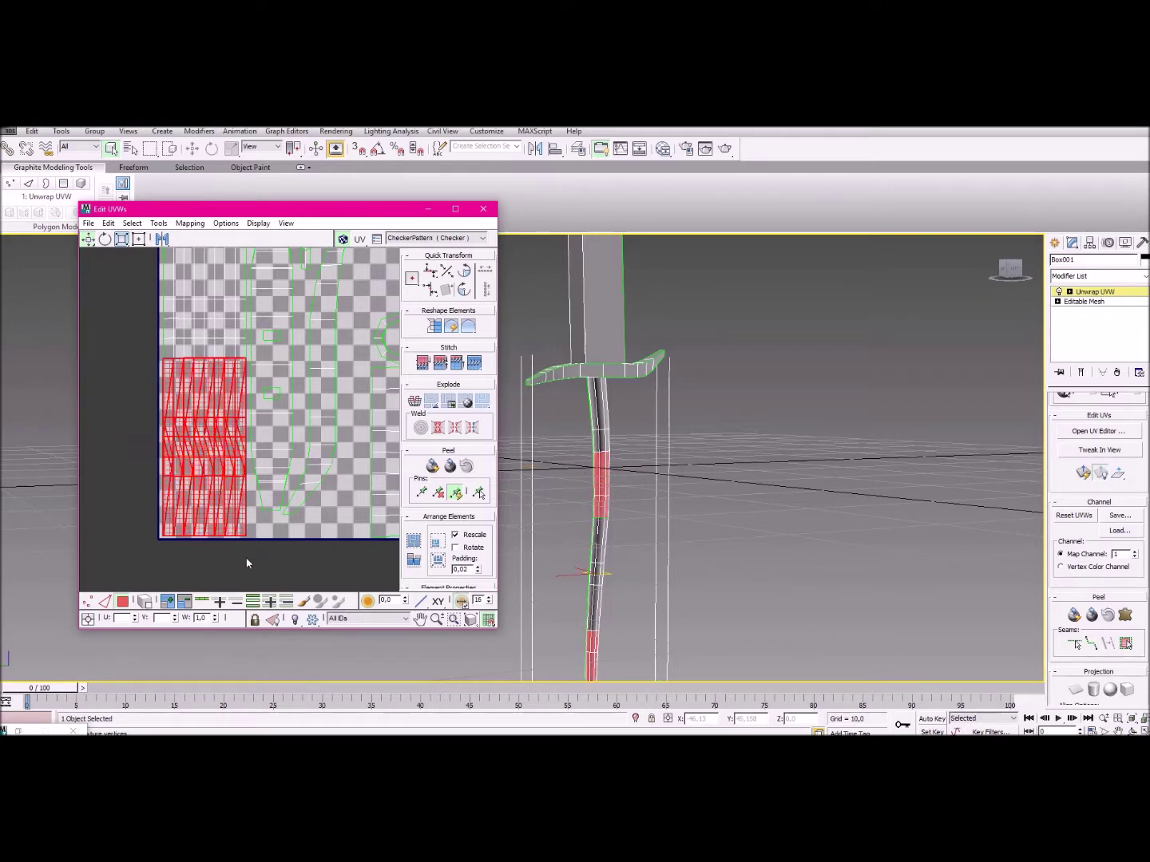
pyautogui.click(117, 407)
pyautogui.moveTo(142, 365); pyautogui.dragTo(150, 493, button='middle')
pyautogui.moveTo(112, 345); pyautogui.dragTo(245, 517)
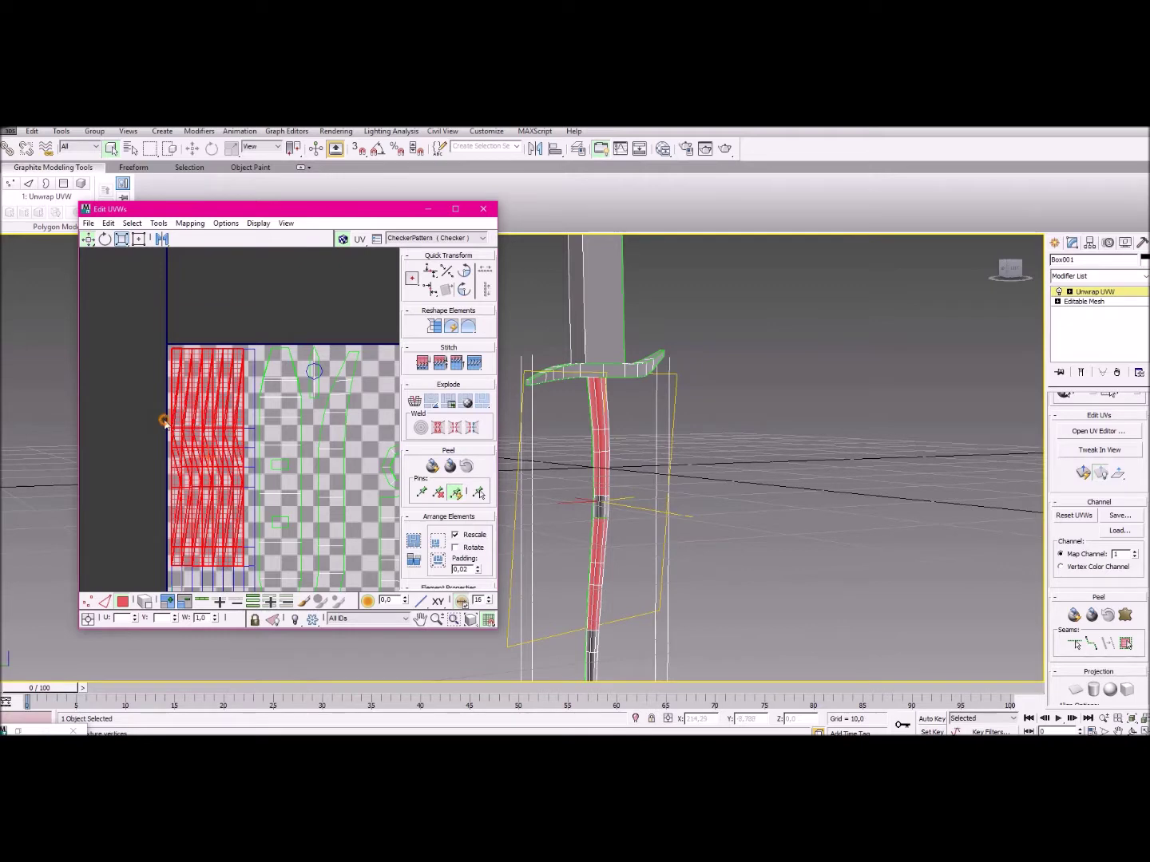
pyautogui.click(164, 422)
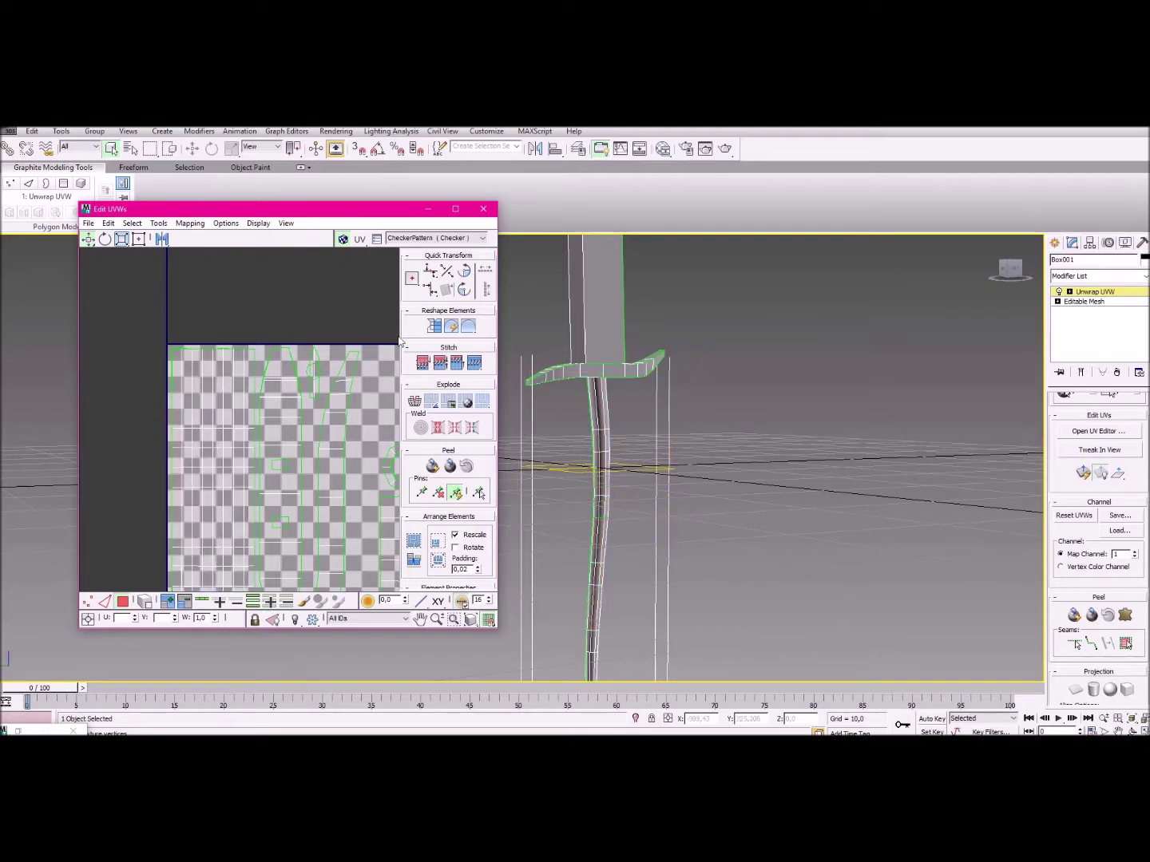
pyautogui.click(484, 210)
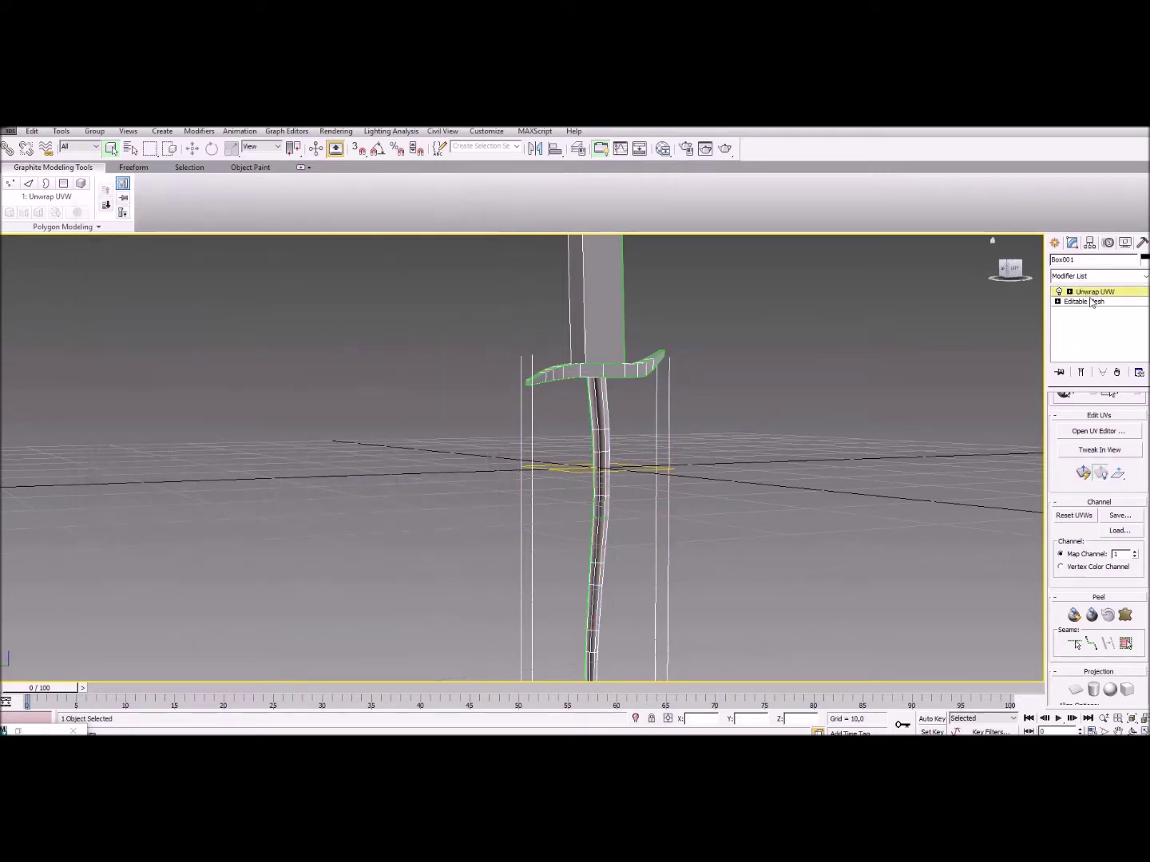
# At the Editable Mesh polygon level, select the lower grip's polygons from all sides, excluding the pommel, and detach them as an element.
pyautogui.moveTo(602, 461); pyautogui.dragTo(508, 406, button='middle')
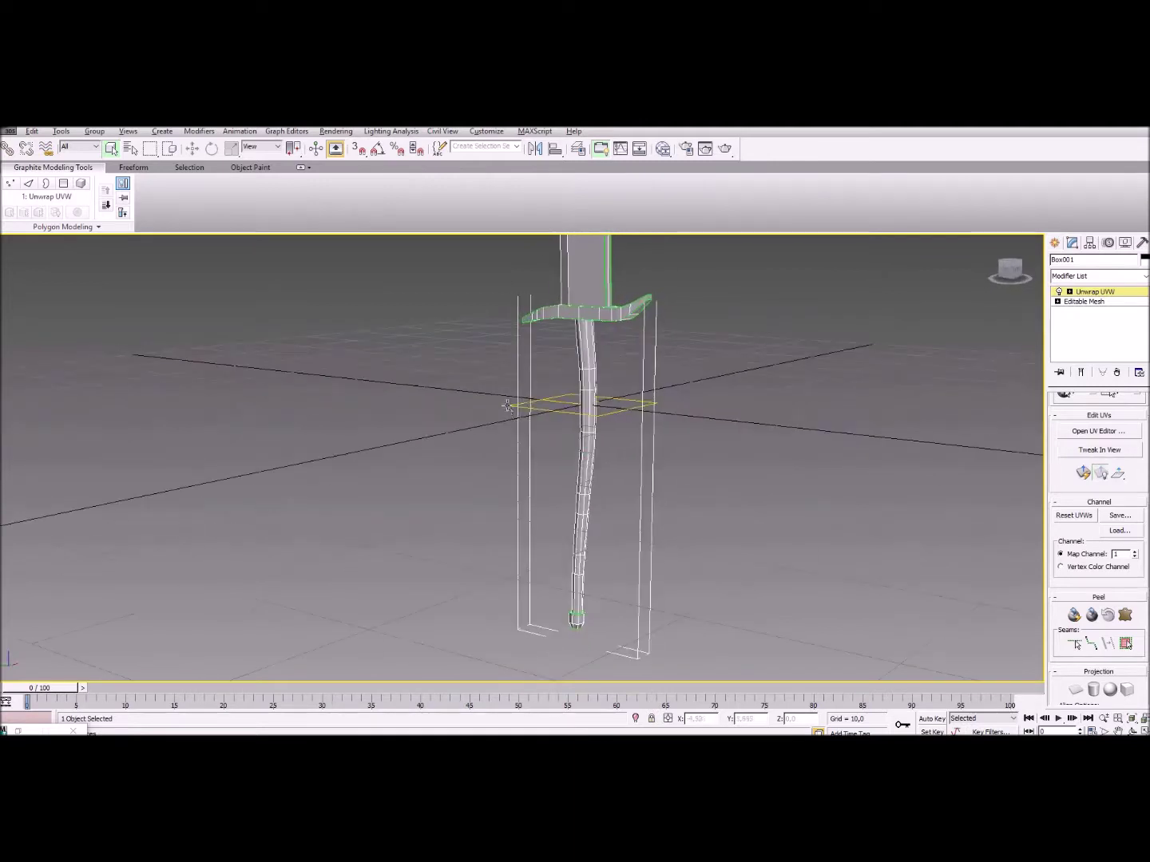
pyautogui.click(1112, 305)
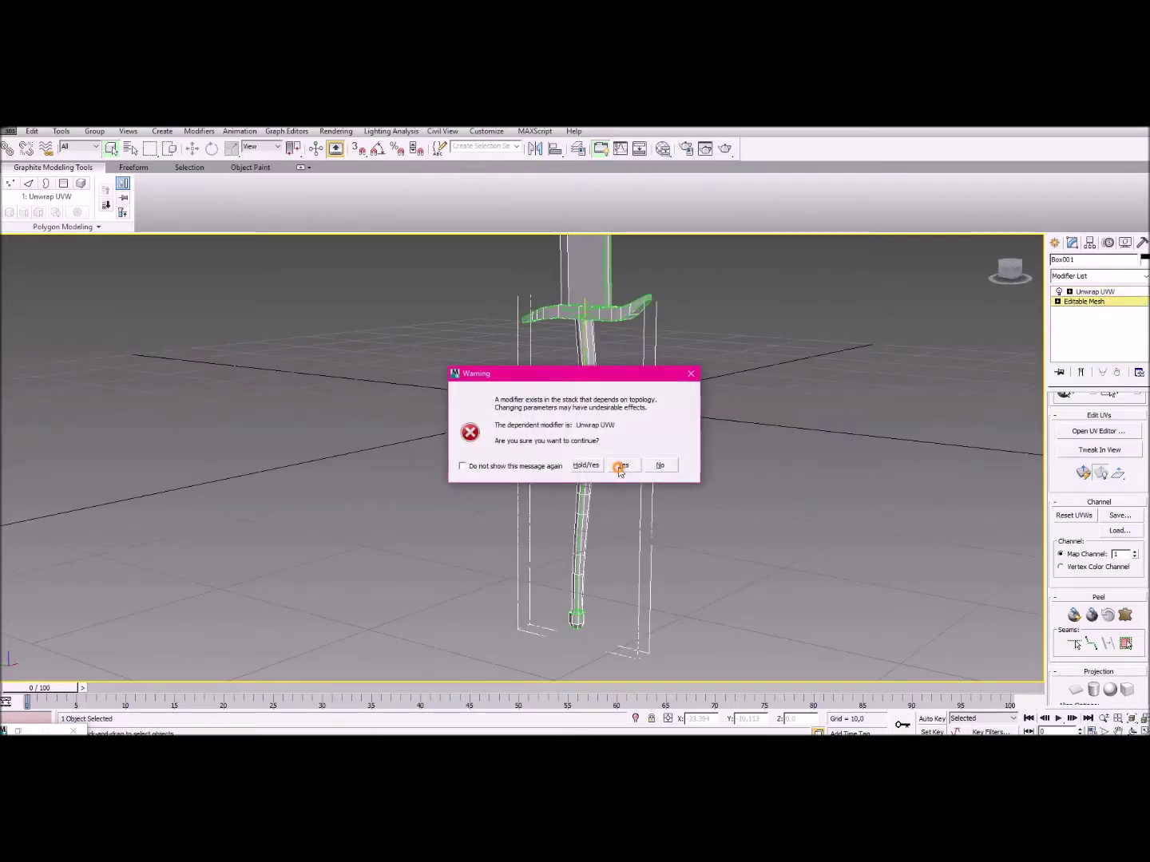
pyautogui.click(620, 466)
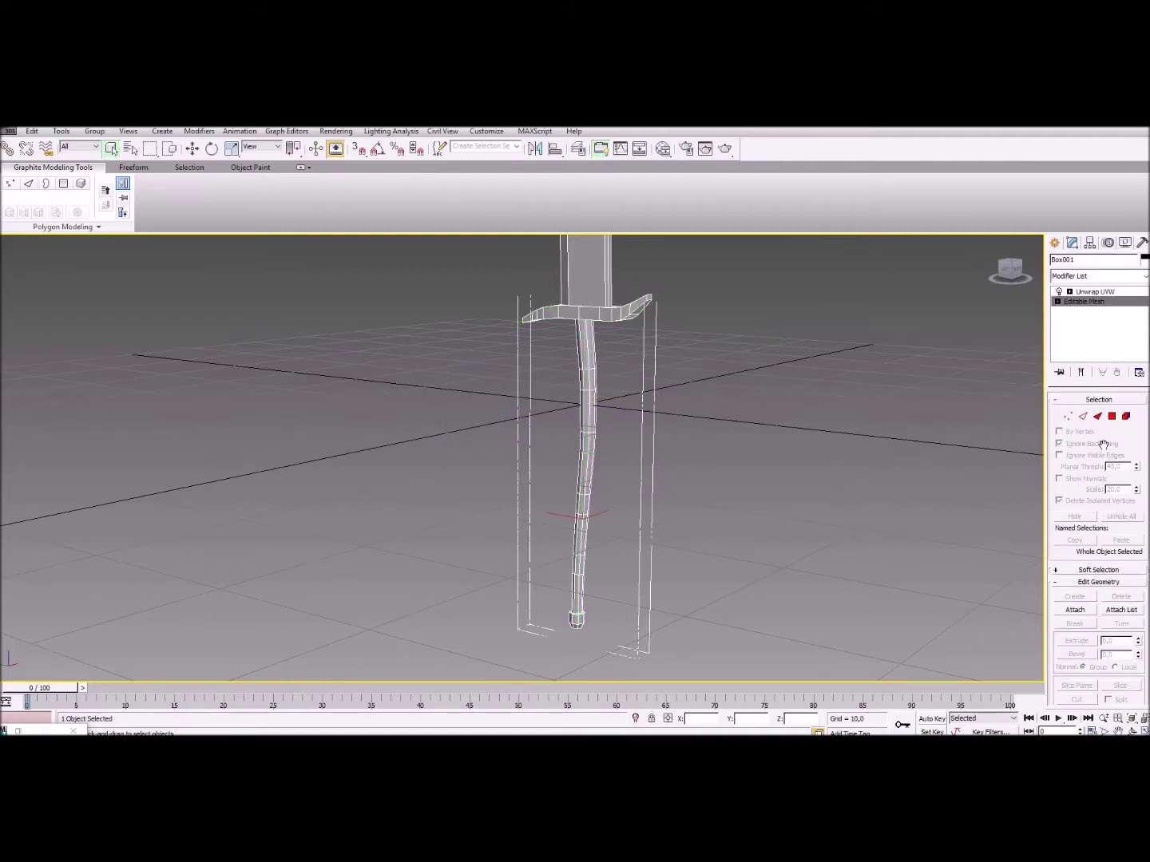
pyautogui.click(1111, 416)
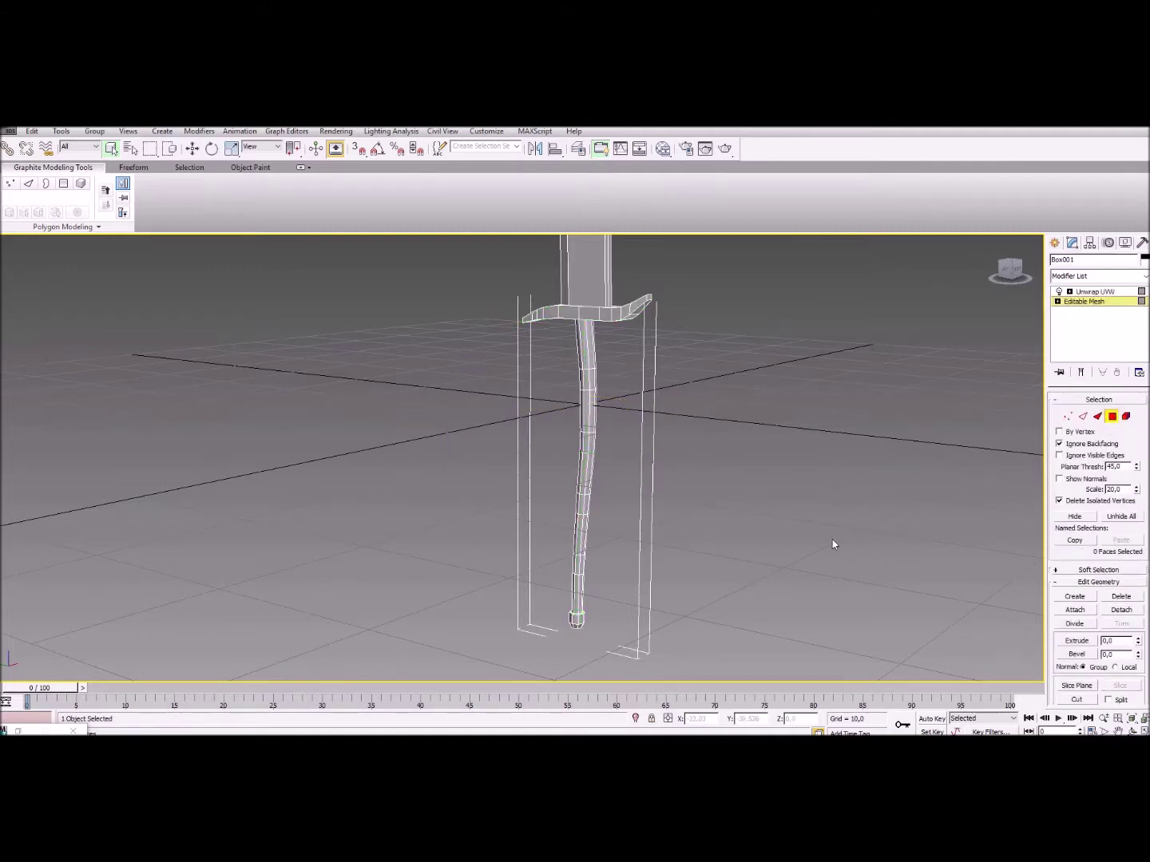
pyautogui.keyDown('alt'); pyautogui.moveTo(721, 508); pyautogui.dragTo(706, 471, button='middle'); pyautogui.keyUp('alt')
pyautogui.moveTo(528, 448); pyautogui.dragTo(668, 586)
pyautogui.keyDown('alt'); pyautogui.moveTo(669, 586); pyautogui.dragTo(622, 564, button='middle'); pyautogui.keyUp('alt')
pyautogui.moveTo(531, 453); pyautogui.dragTo(700, 590)
pyautogui.keyDown('alt'); pyautogui.moveTo(701, 590); pyautogui.dragTo(611, 520, button='middle'); pyautogui.keyUp('alt')
pyautogui.moveTo(518, 431); pyautogui.dragTo(676, 586)
pyautogui.keyDown('alt'); pyautogui.moveTo(676, 586); pyautogui.dragTo(535, 540, button='middle'); pyautogui.keyUp('alt')
pyautogui.click(1120, 609)
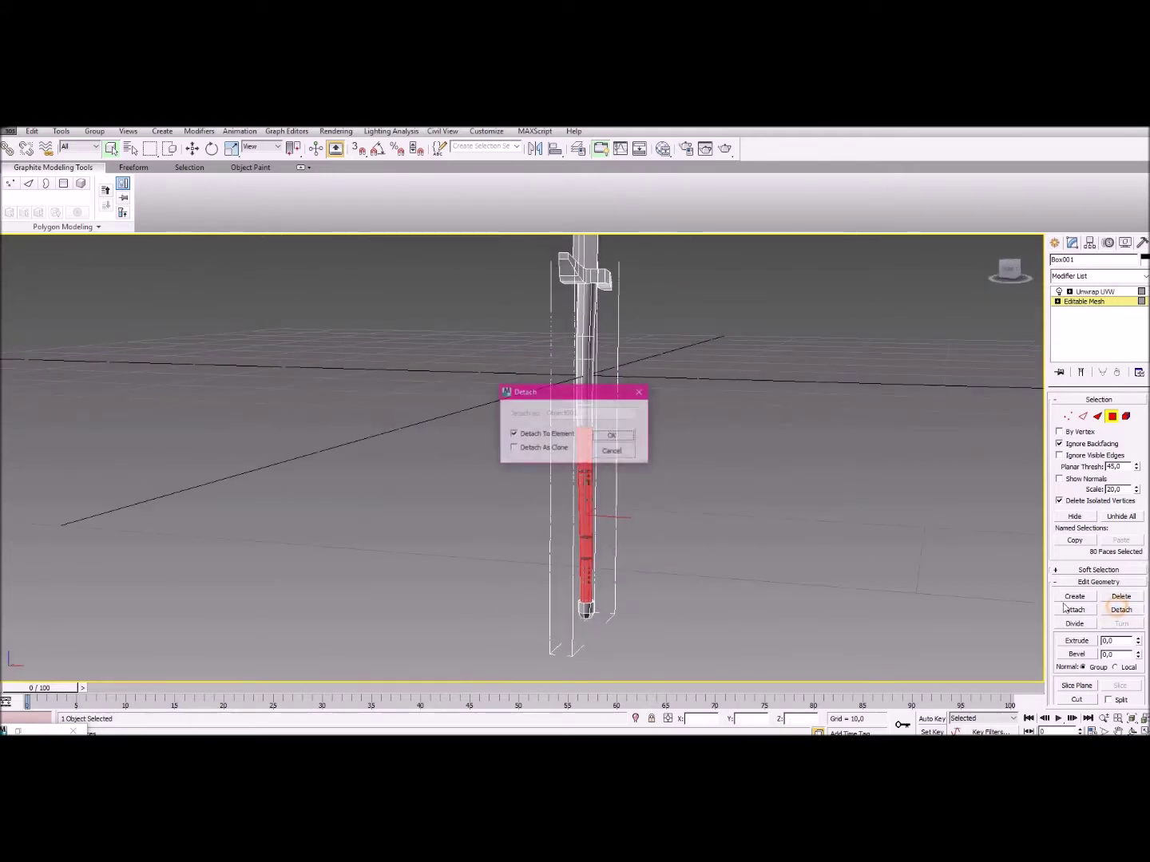
pyautogui.click(612, 436)
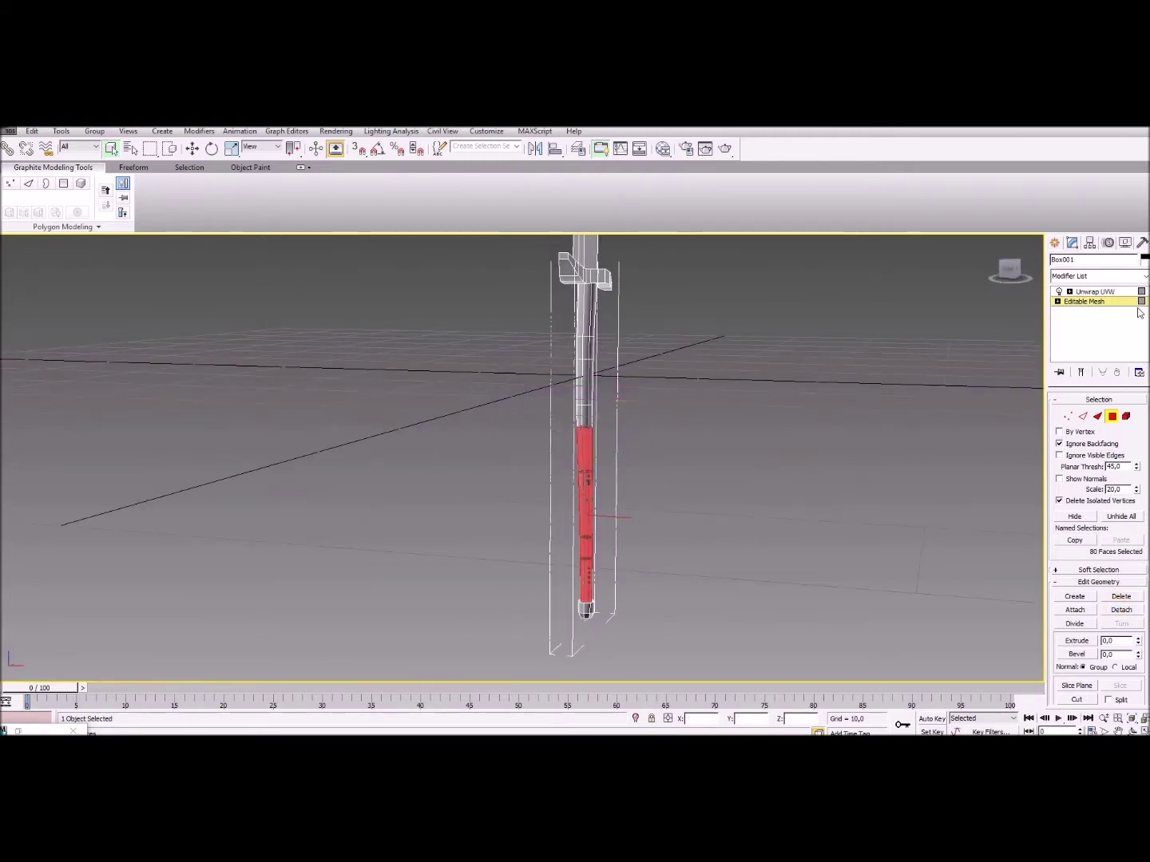
# Return to the Unwrap UVW modifier with the whole sword in view, and restore the minimized NWmax window beside the model.
pyautogui.click(1094, 291)
pyautogui.keyDown('alt'); pyautogui.moveTo(664, 384); pyautogui.dragTo(524, 540, button='middle'); pyautogui.keyUp('alt')
pyautogui.scroll(3, 665, 432)
pyautogui.scroll(-4, 486, 434)
pyautogui.scroll(2, 536, 470)
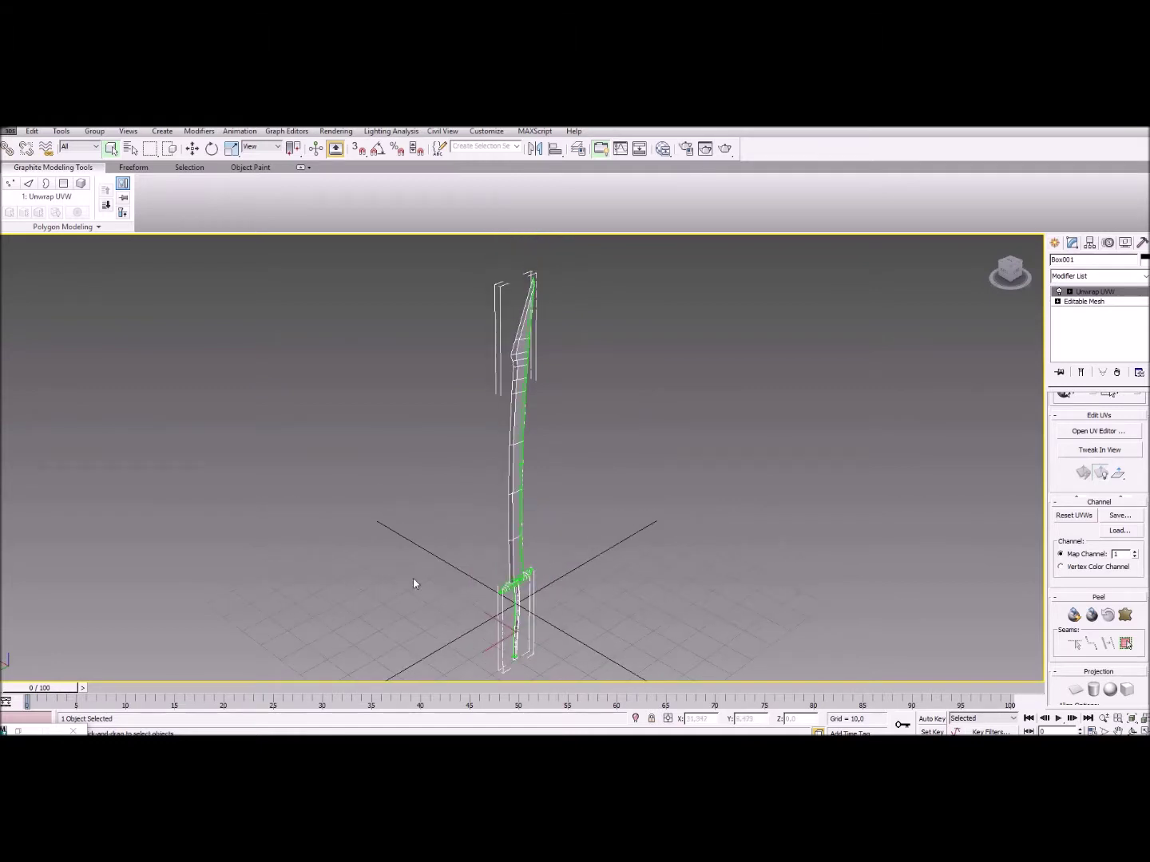
pyautogui.click(18, 732)
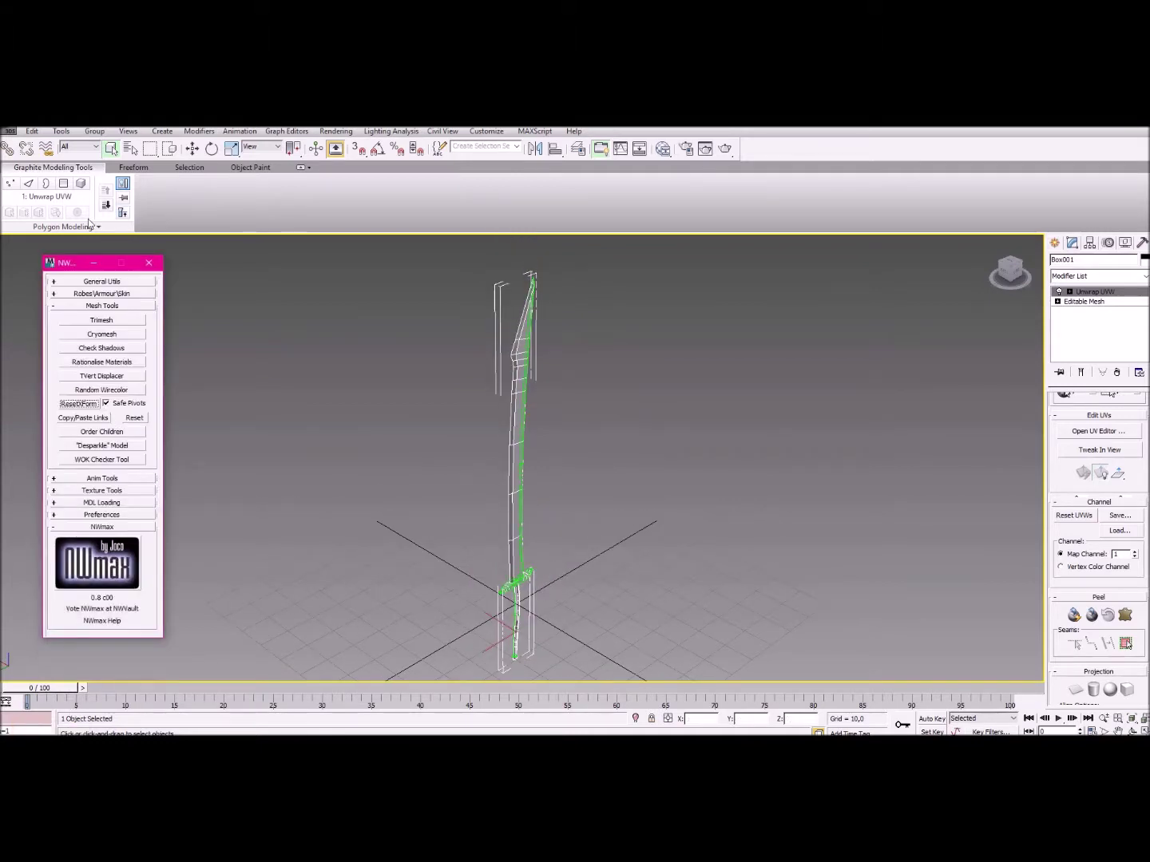
pyautogui.moveTo(73, 267); pyautogui.dragTo(65, 266)
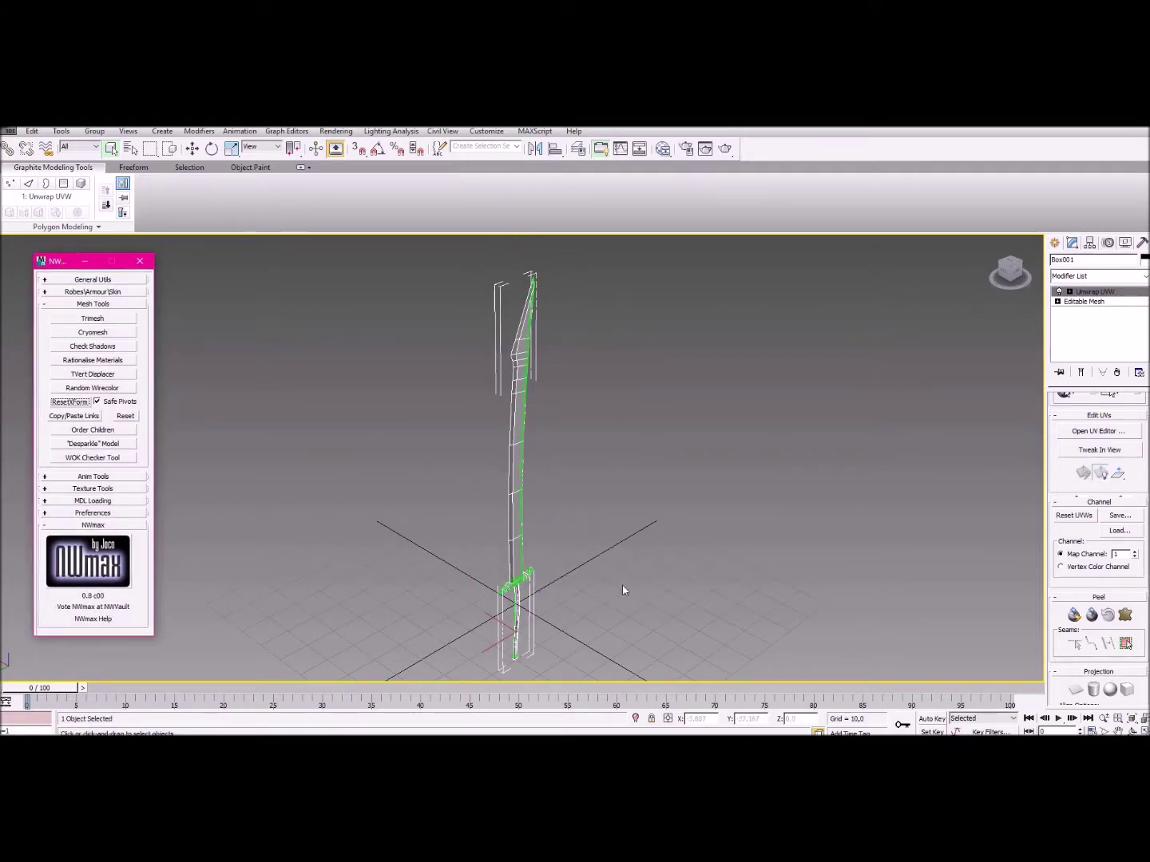
# Convert the unwrapped sword to an Editable Mesh and add the AuroraTrimesh modifier to it.
pyautogui.rightClick(516, 489)
pyautogui.moveTo(559, 598)
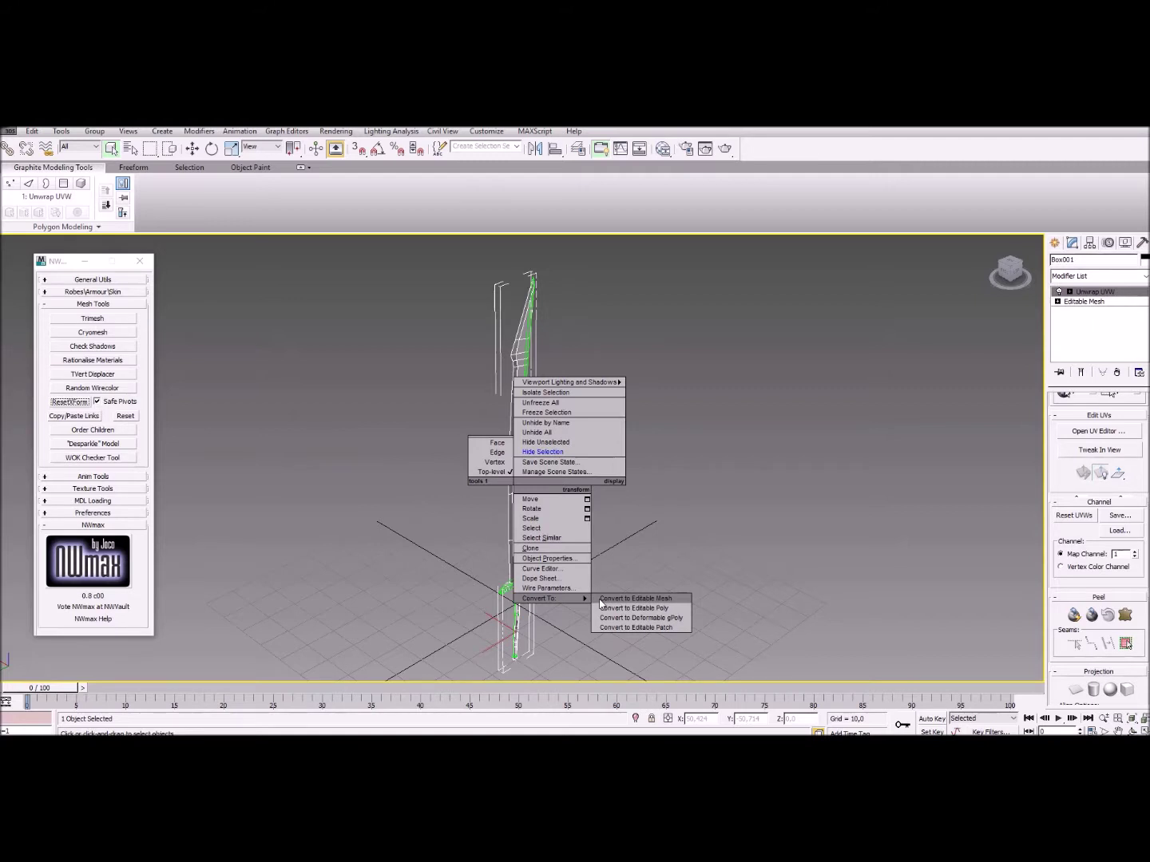
pyautogui.click(604, 599)
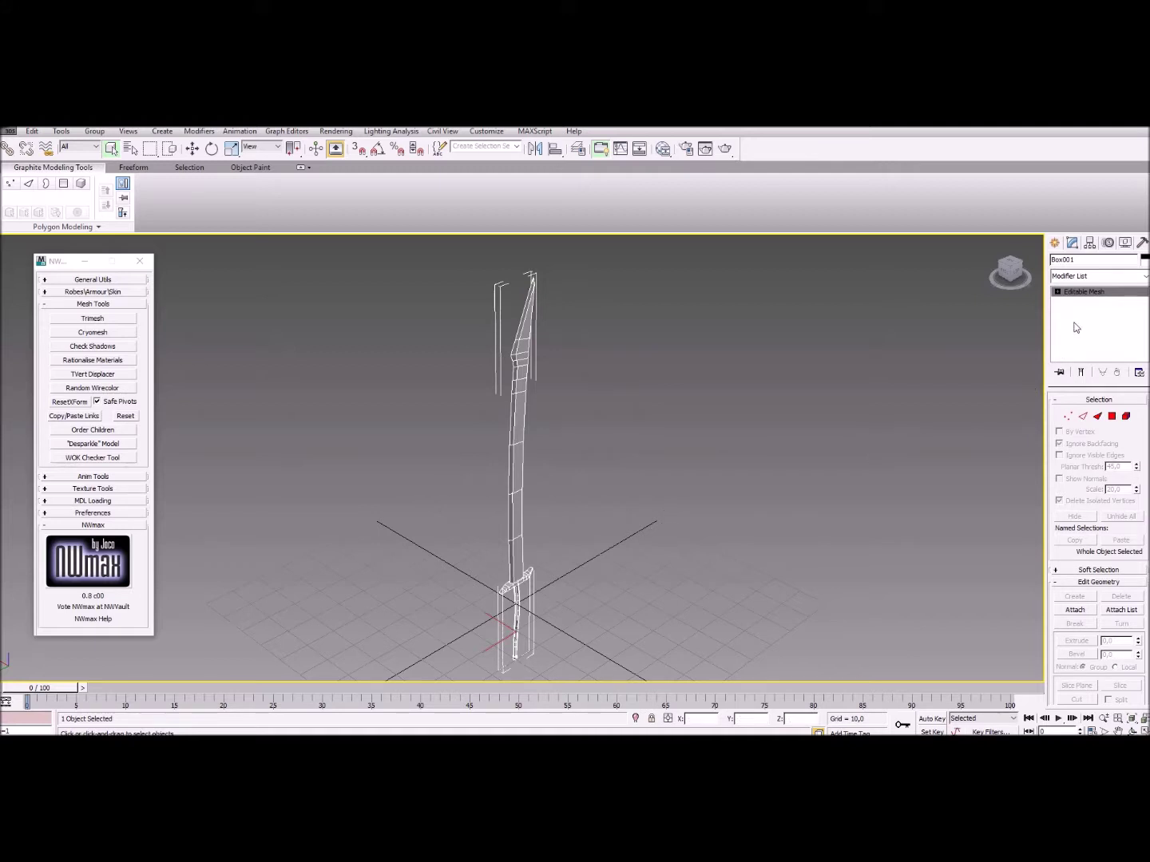
pyautogui.click(1077, 277)
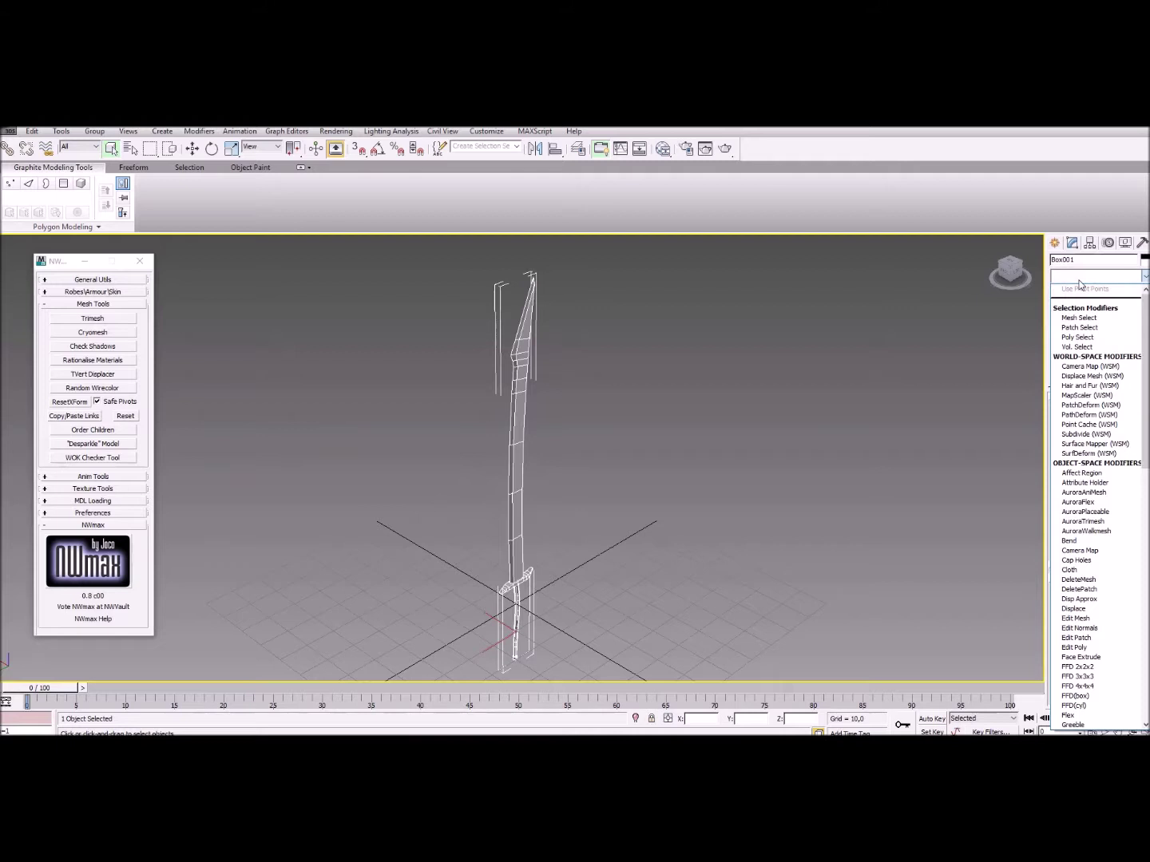
pyautogui.click(1101, 522)
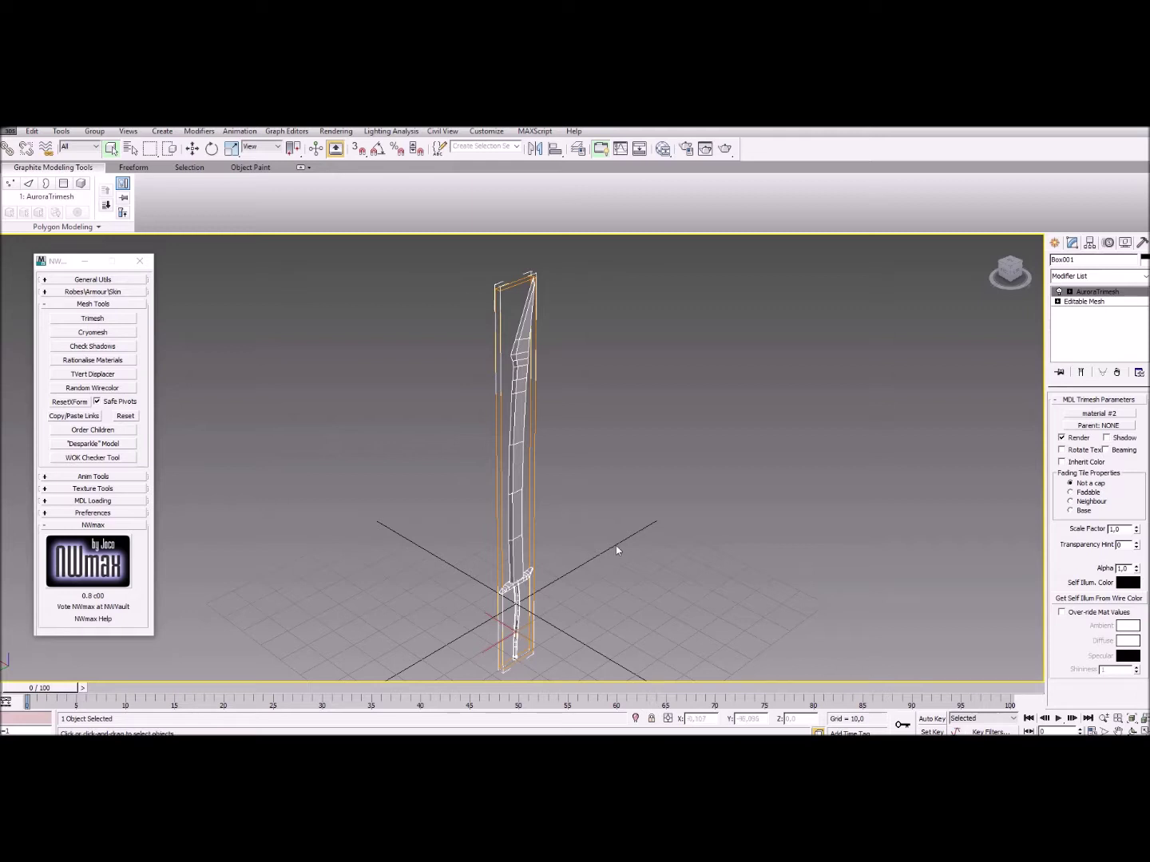
# Try white as the AuroraTrimesh self-illumination color and set it back to black.
pyautogui.click(1127, 583)
pyautogui.moveTo(346, 243); pyautogui.dragTo(345, 281)
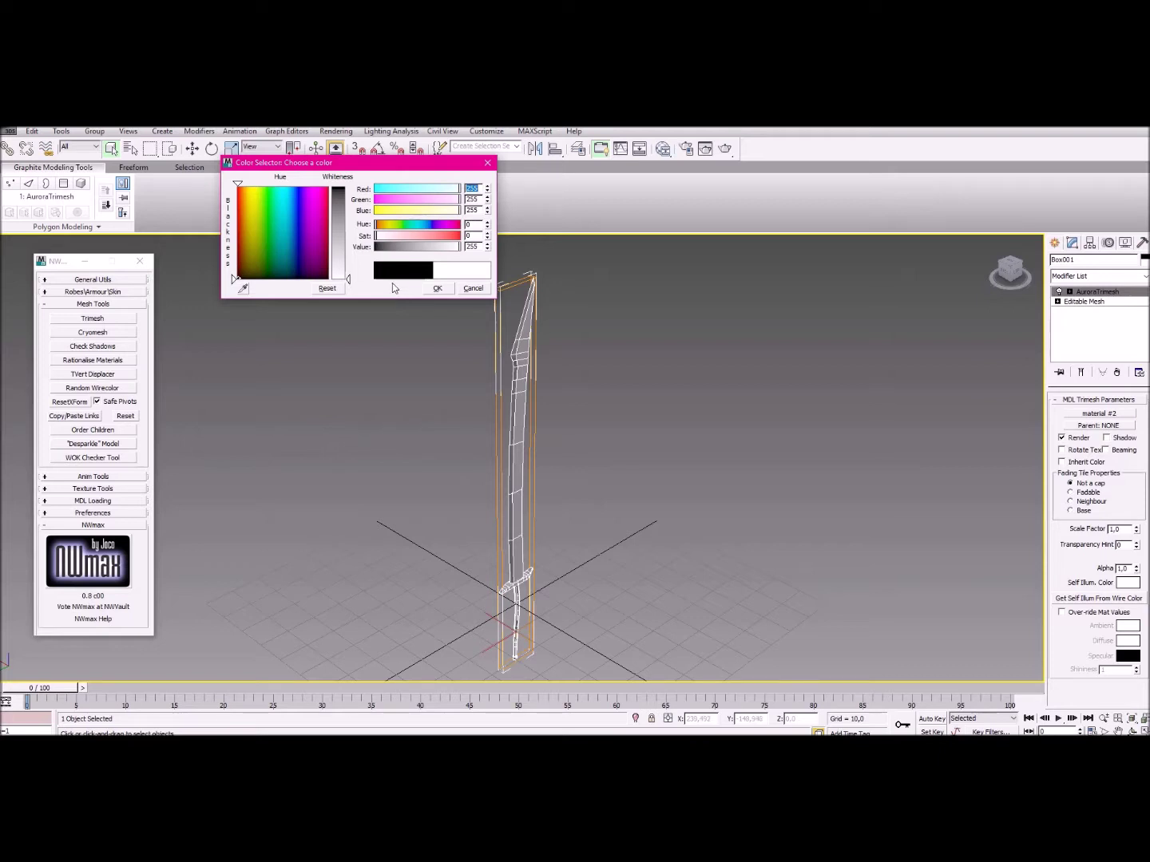
pyautogui.moveTo(348, 281); pyautogui.dragTo(351, 191)
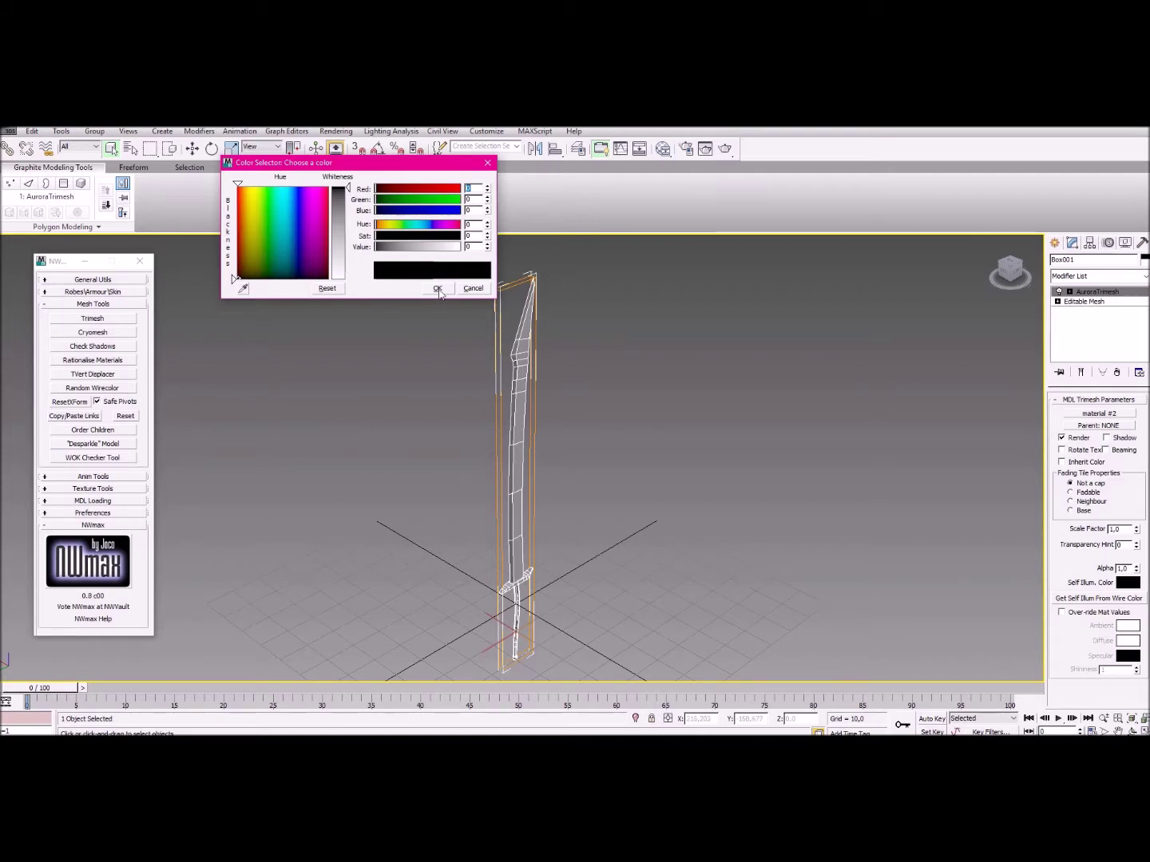
pyautogui.click(266, 265)
pyautogui.moveTo(275, 261); pyautogui.dragTo(237, 279)
pyautogui.click(426, 289)
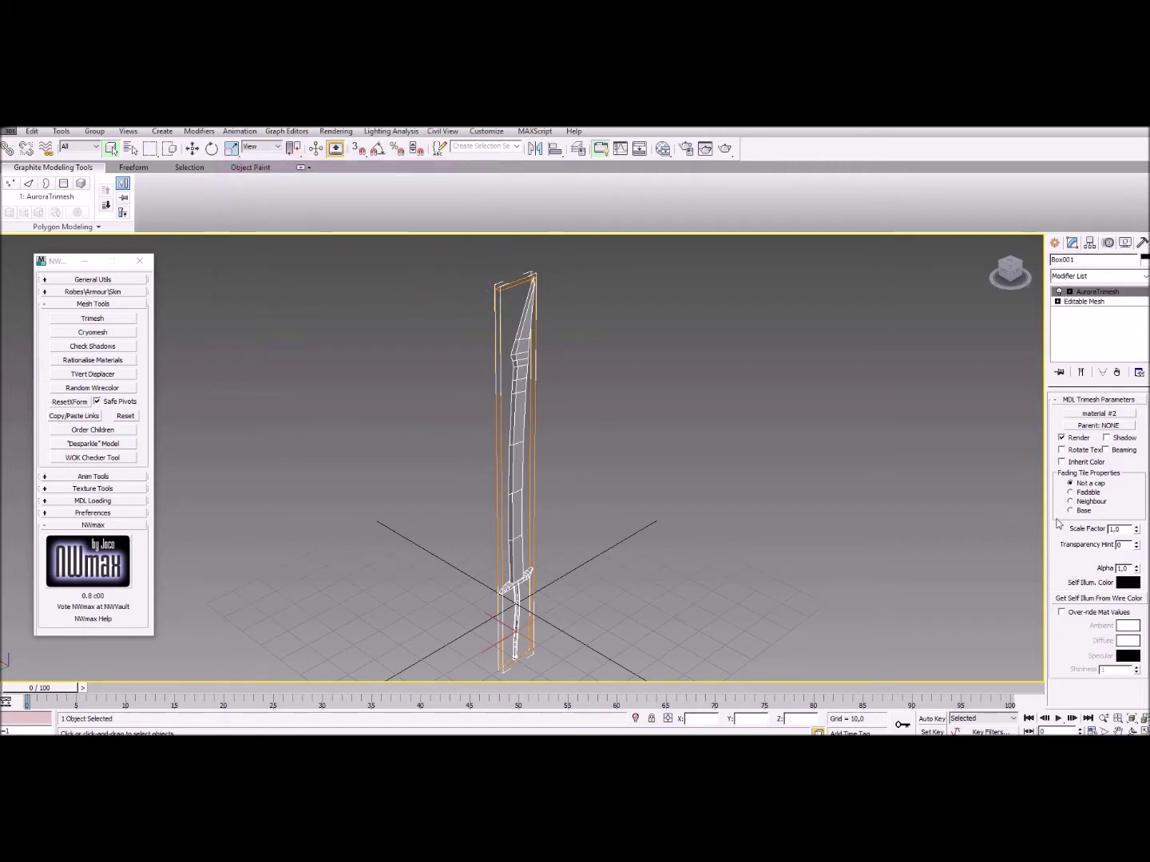
# Toggle the Shadow option in the sword's AuroraTrimesh parameters and deselect the sword.
pyautogui.click(1120, 442)
pyautogui.click(762, 459)
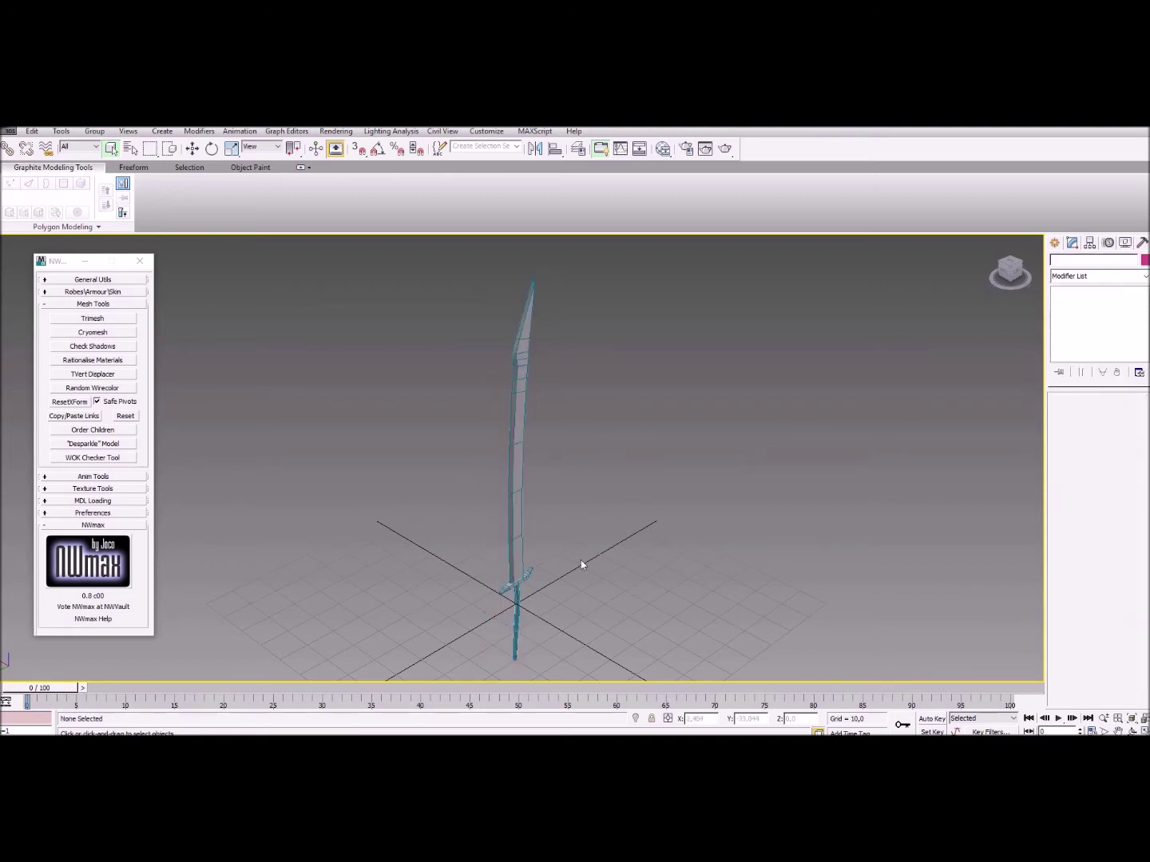
pyautogui.moveTo(578, 510); pyautogui.dragTo(614, 510, button='middle')
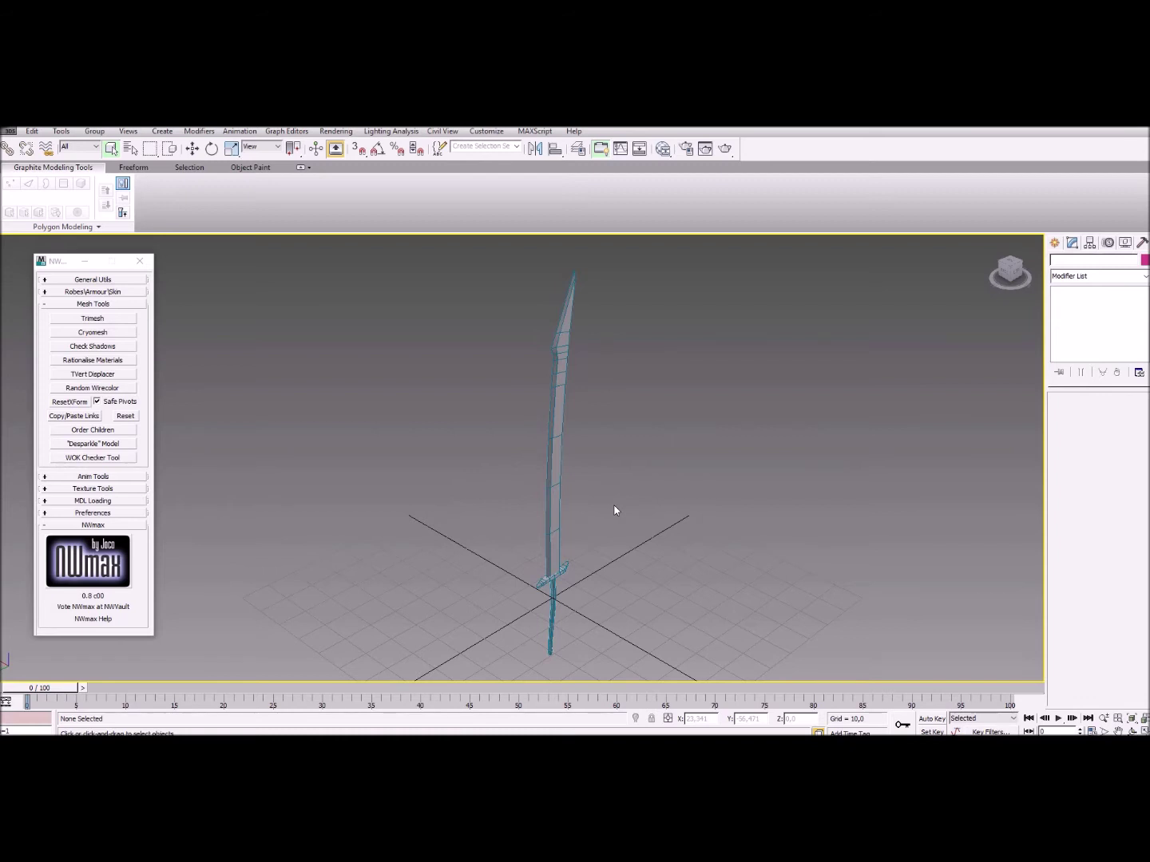